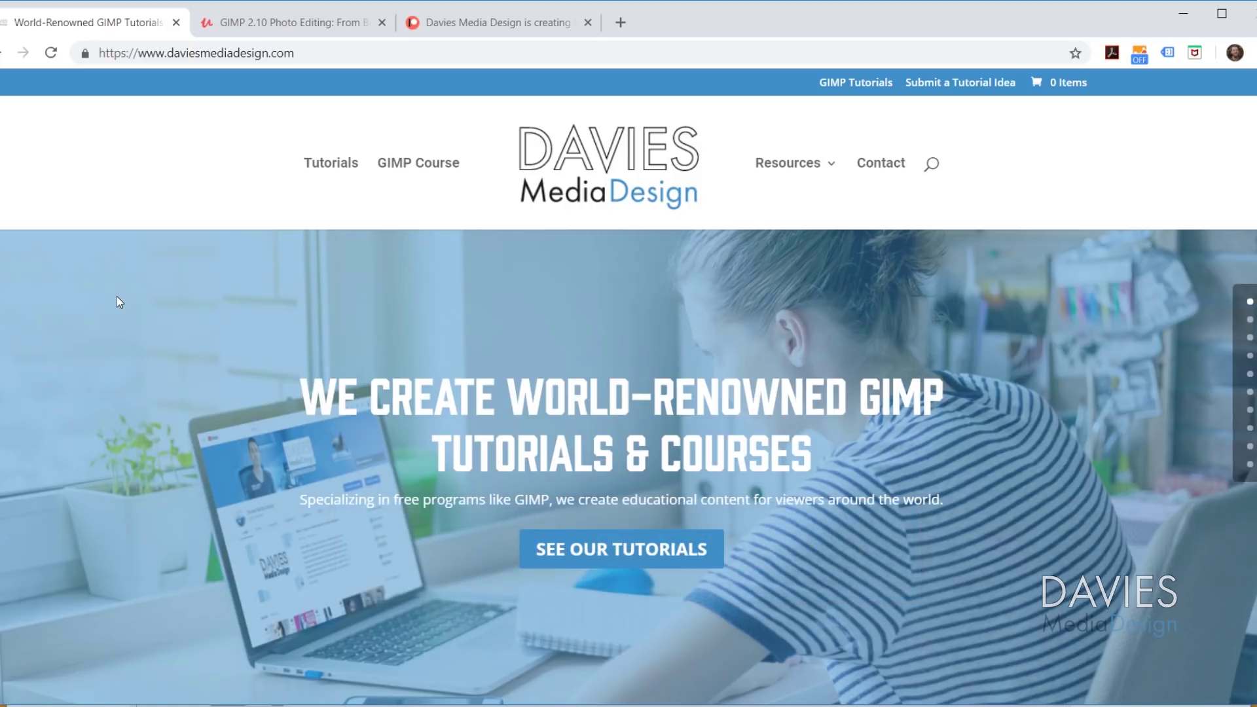
Show the Udemy GIMP 2.10 Photo Editing course page and the Davies Media Design creator page in the browser.
key(ctrl+Tab)
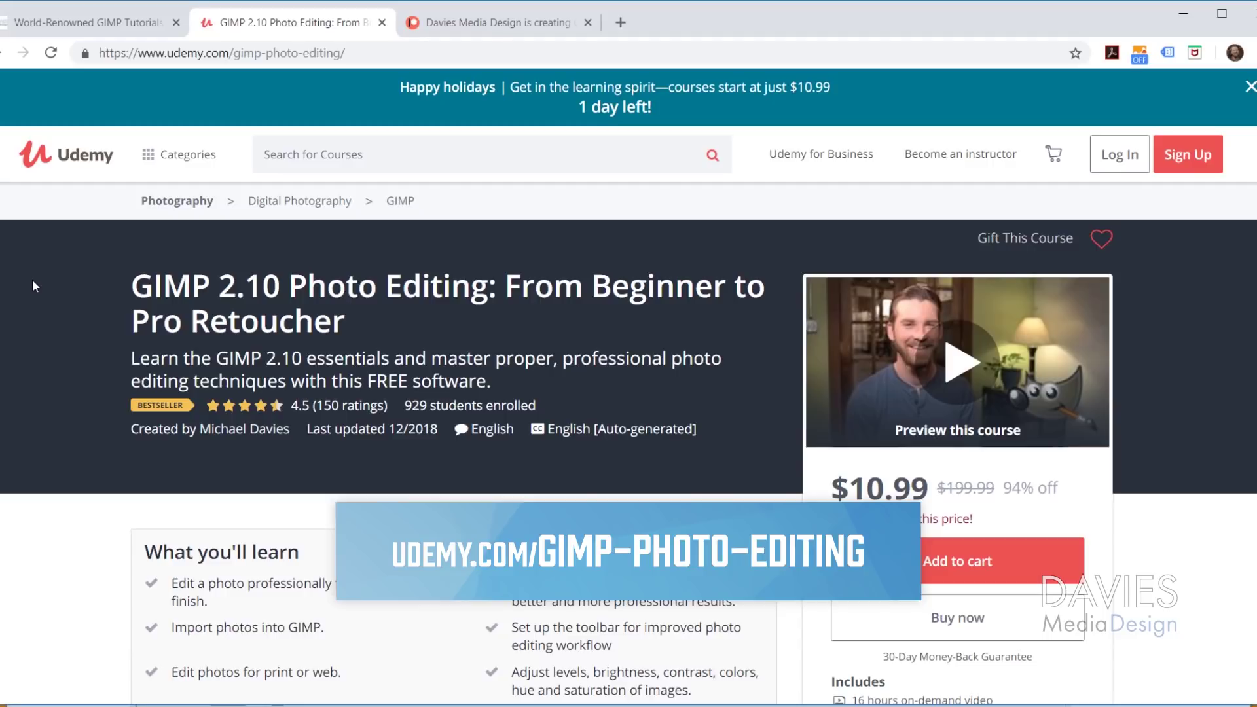
key(ctrl+Tab)
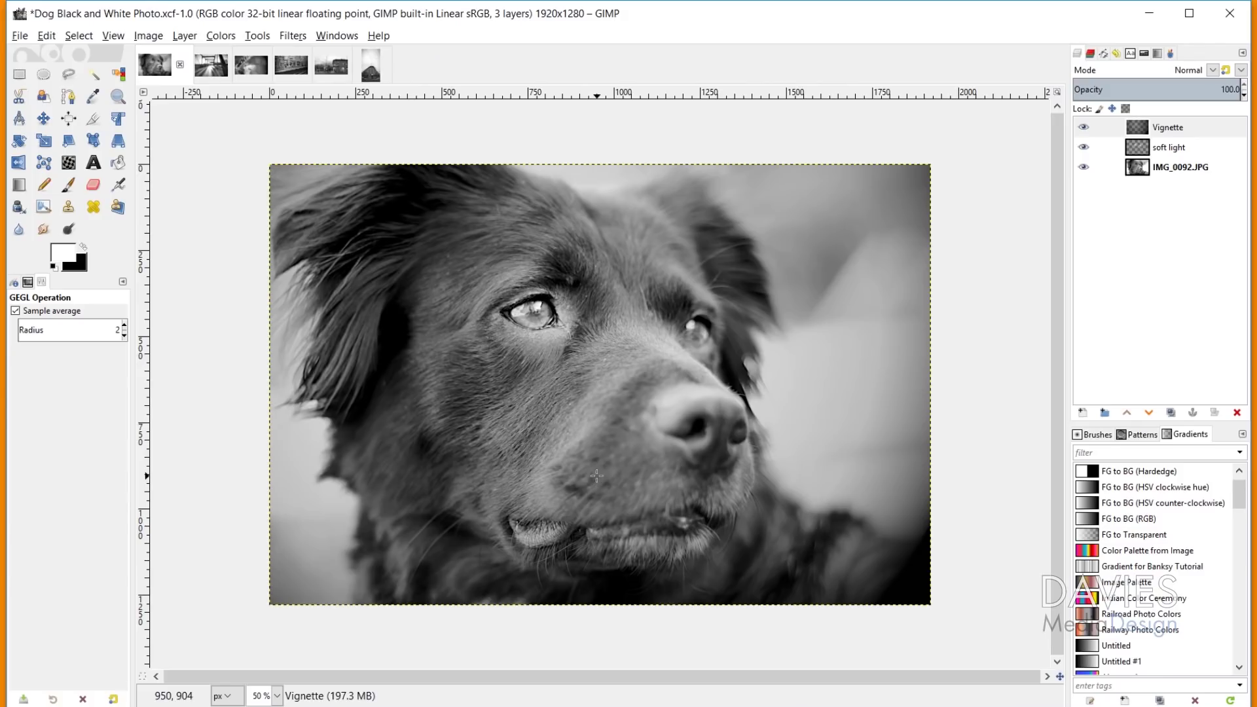
Review the open black and white edits of the dog, bridge, bees, train platform, cyclist and corner building photos in GIMP.
click(209, 69)
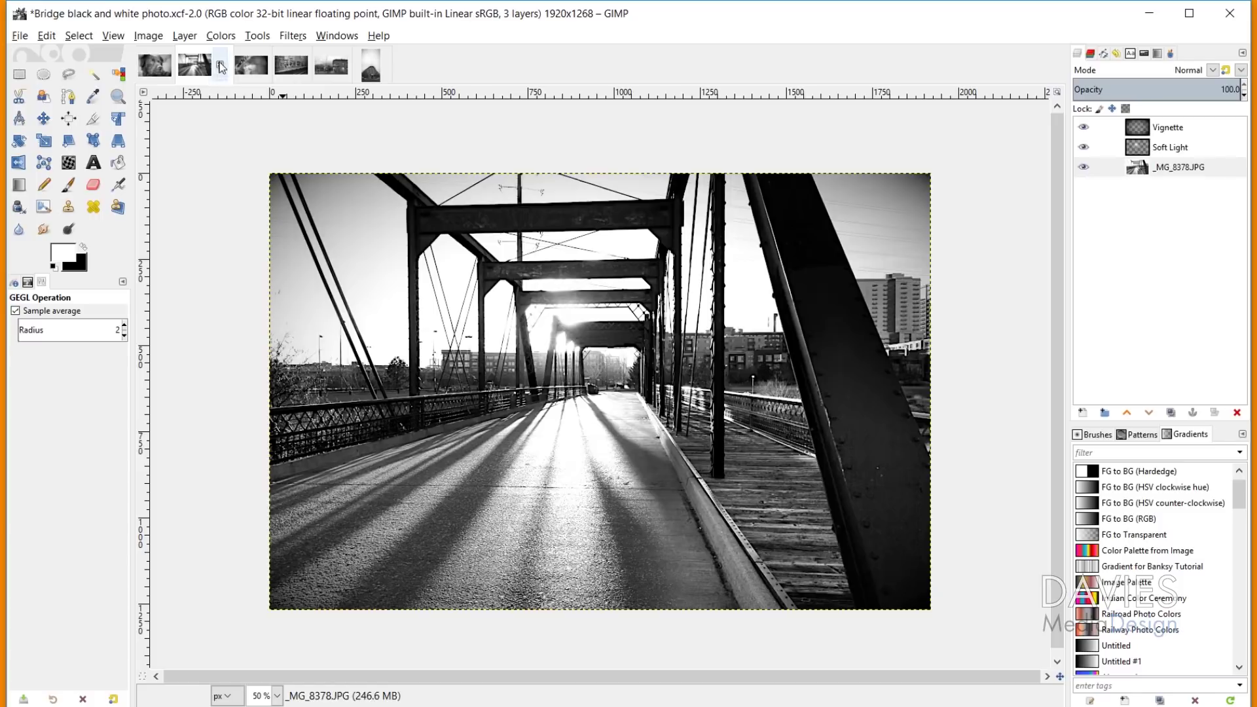
click(249, 68)
click(294, 67)
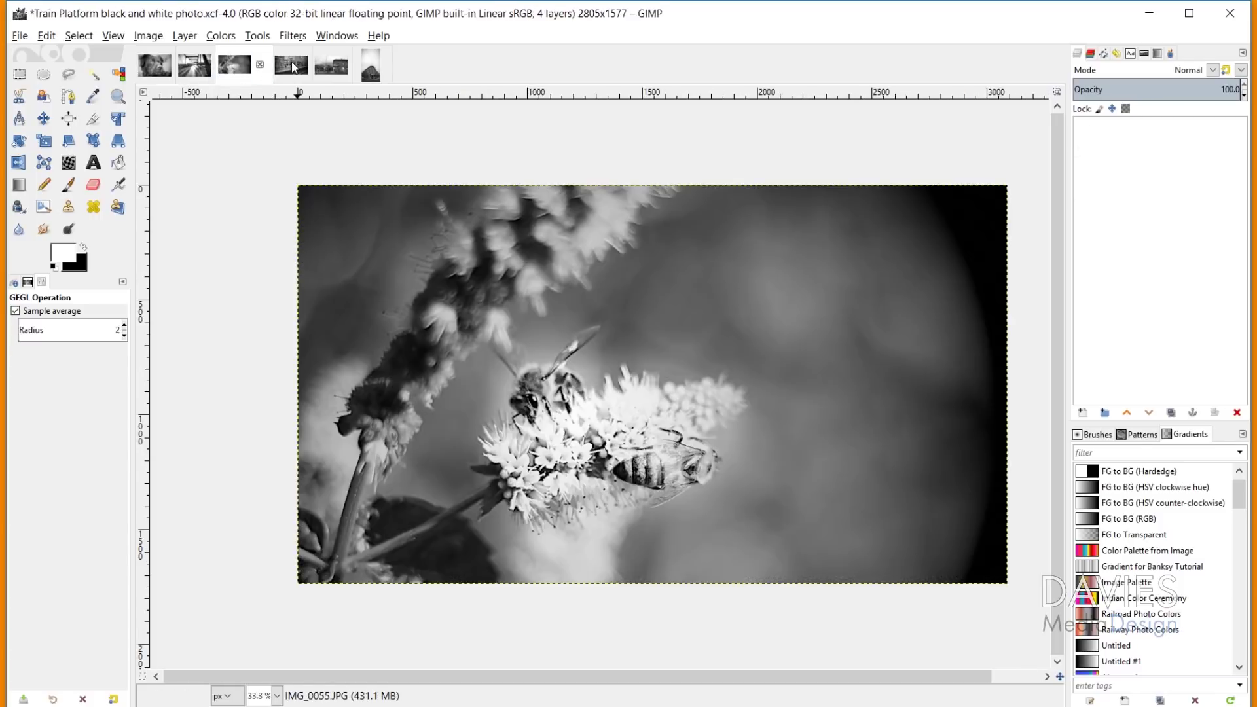
click(332, 76)
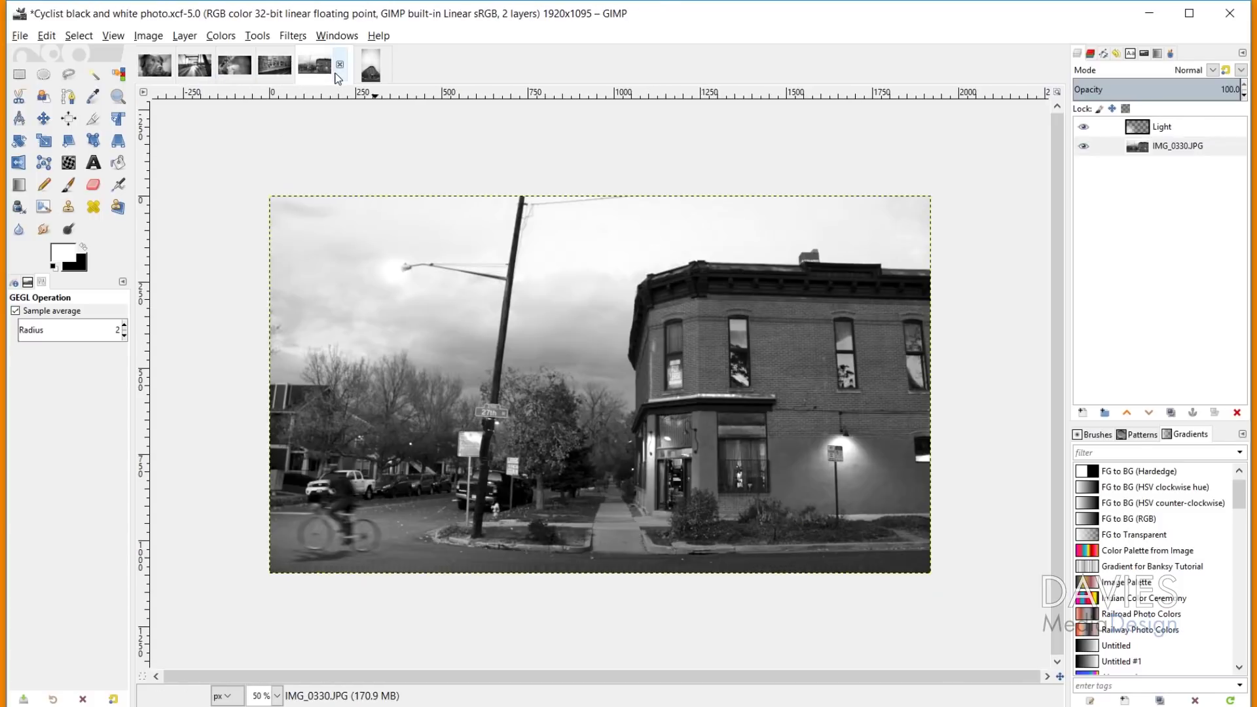
click(371, 67)
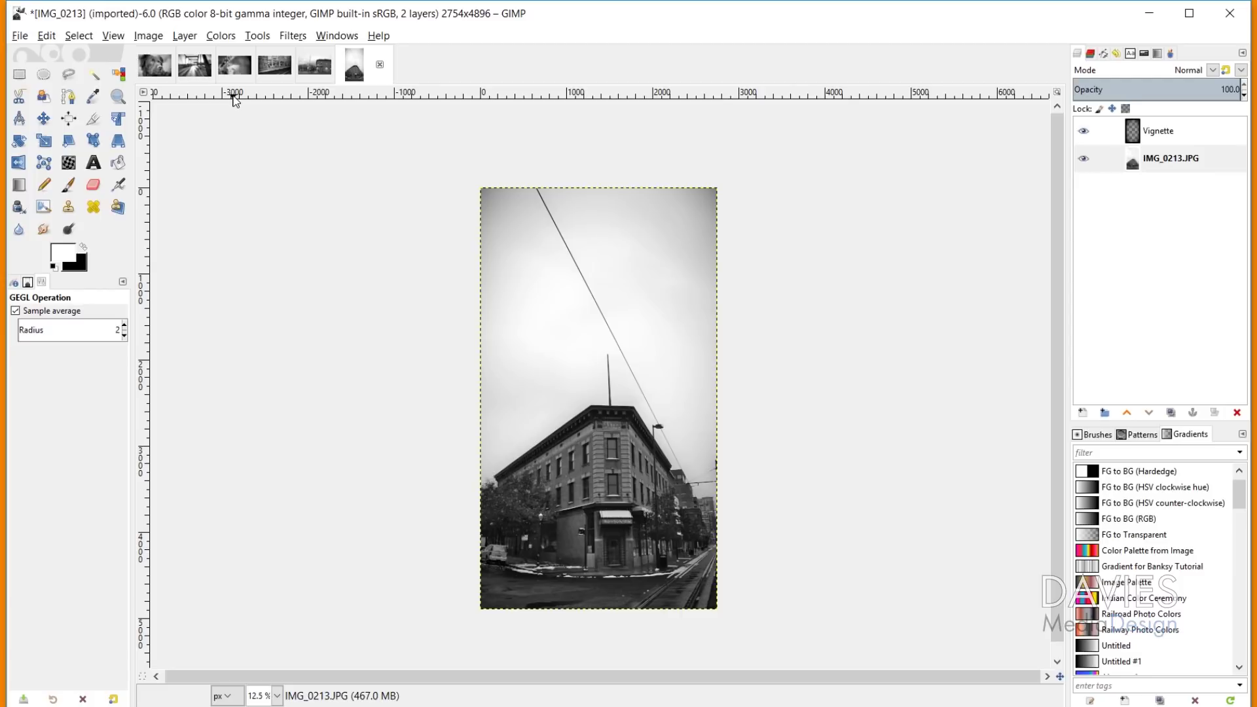
click(156, 65)
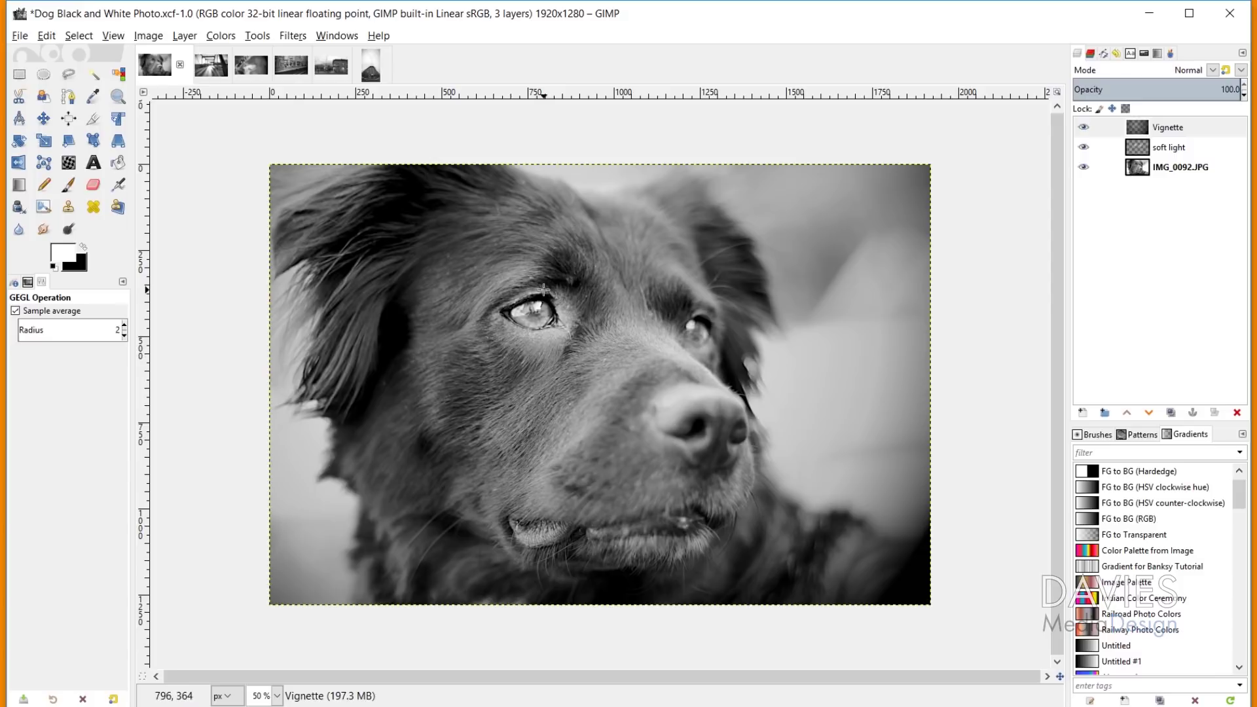
click(222, 71)
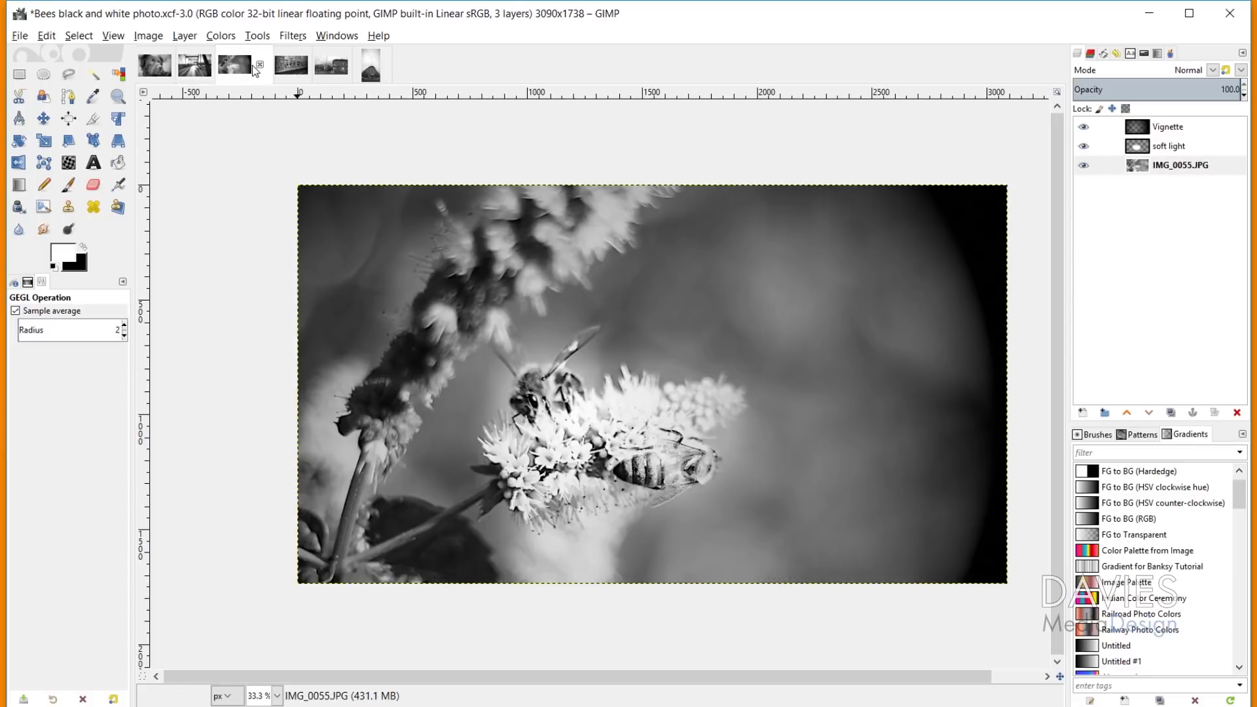
click(252, 65)
click(291, 64)
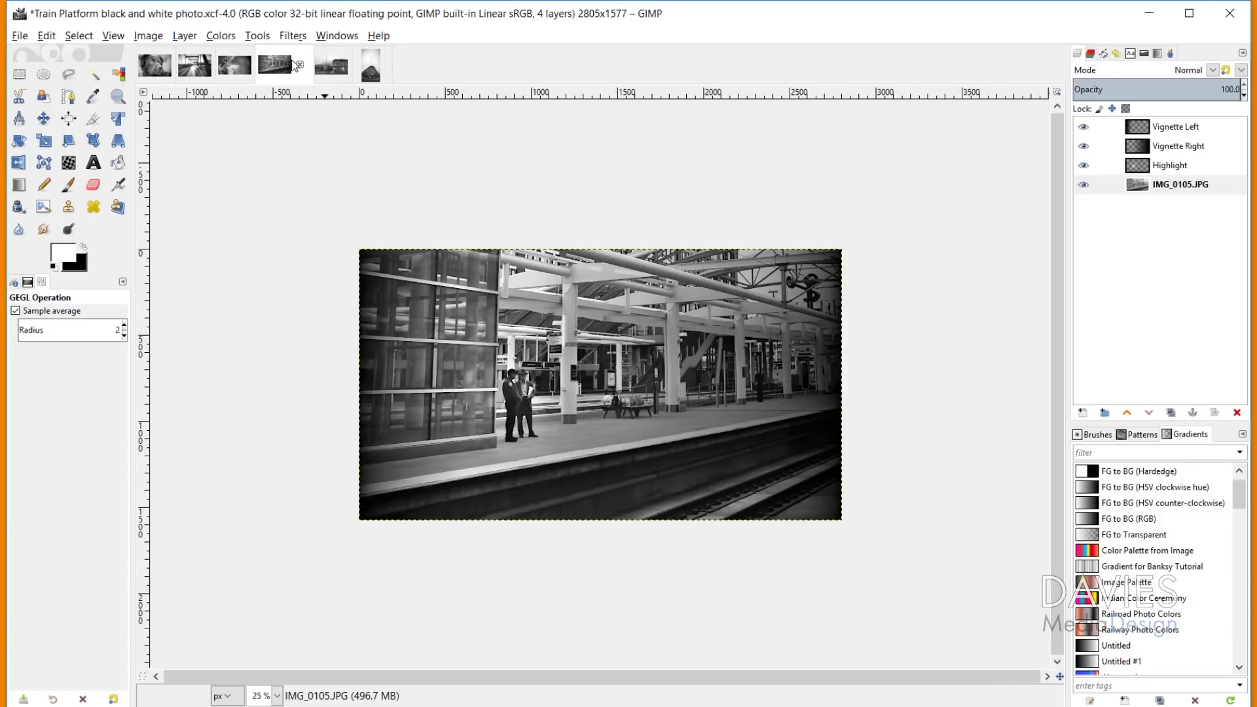
click(338, 70)
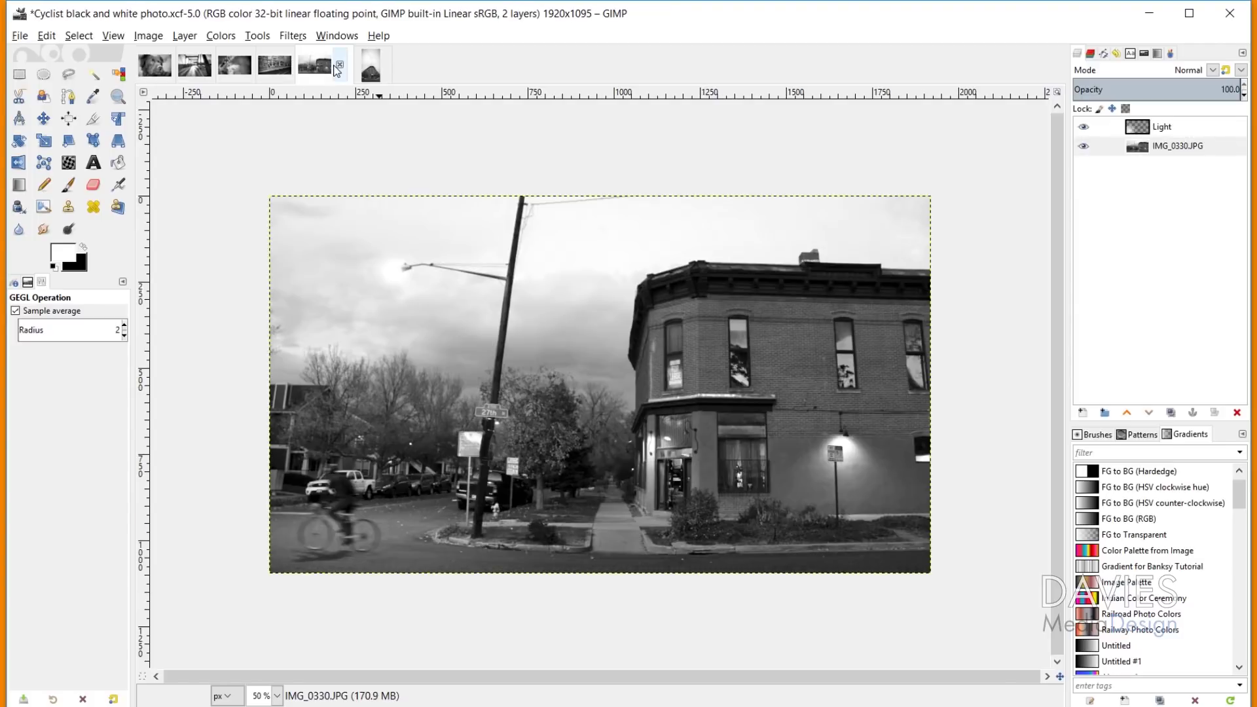
click(376, 79)
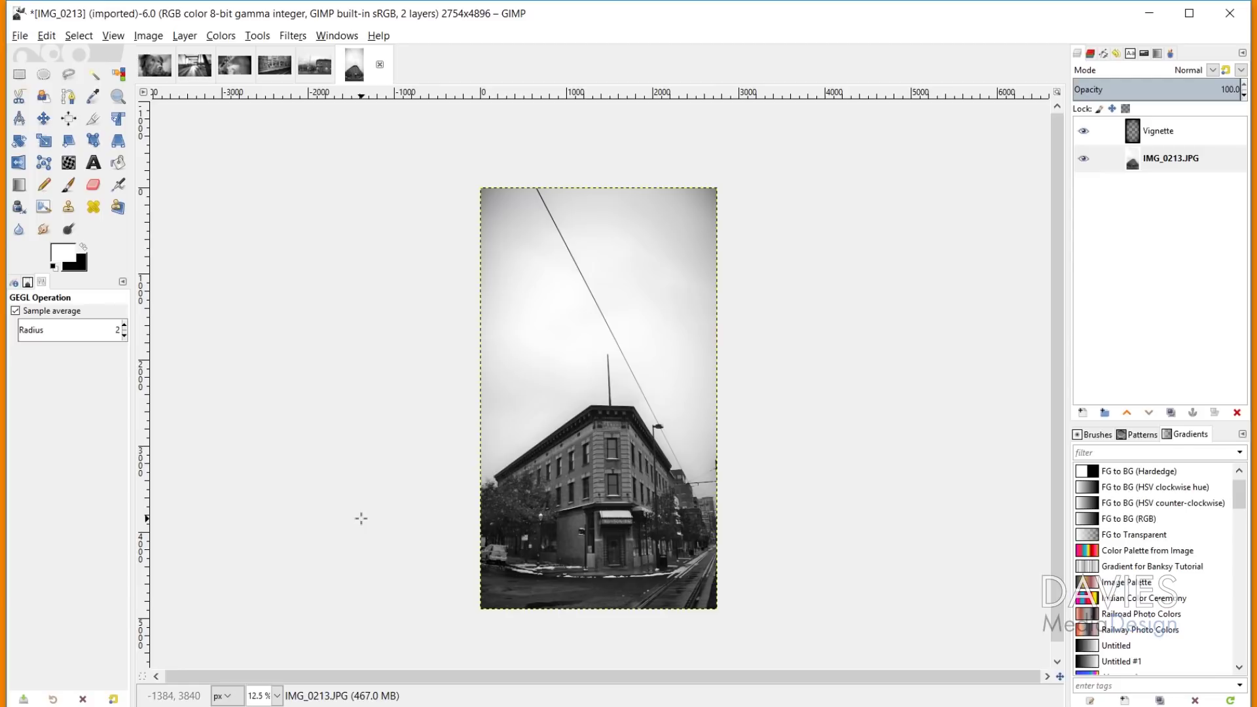
click(194, 64)
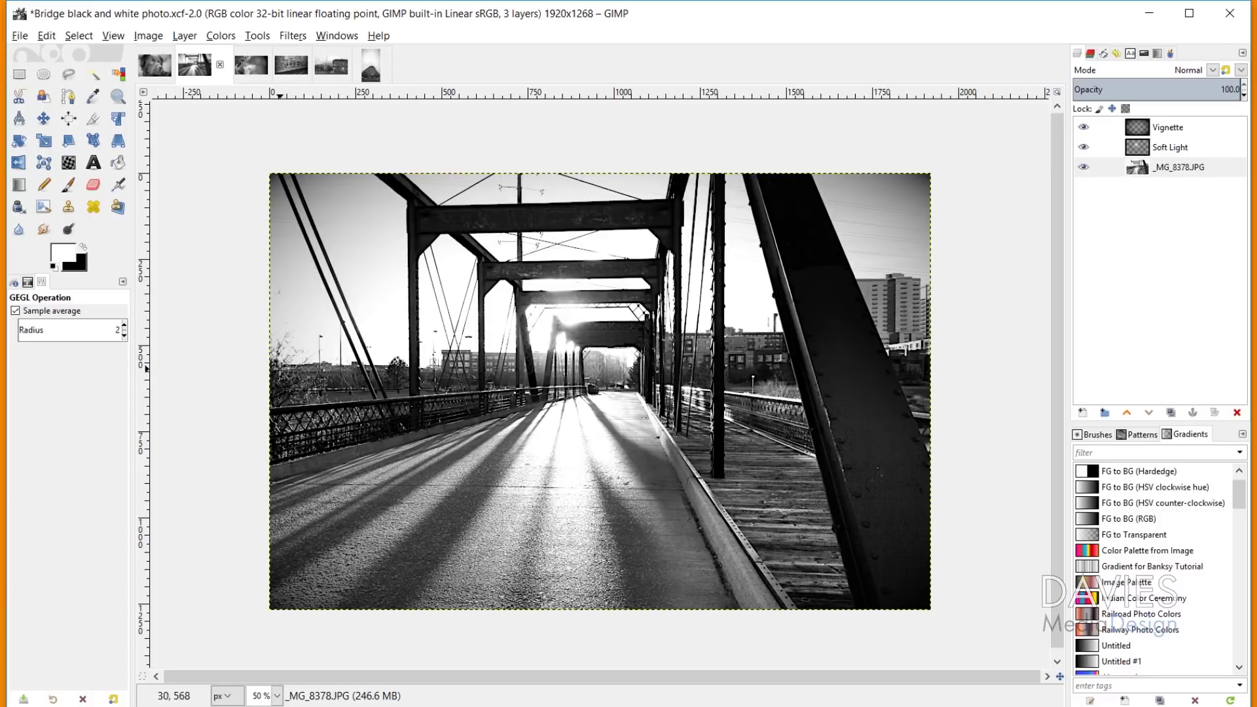
Make sure the image import preferences promote imported images to floating point precision, and accept the preferences.
click(47, 37)
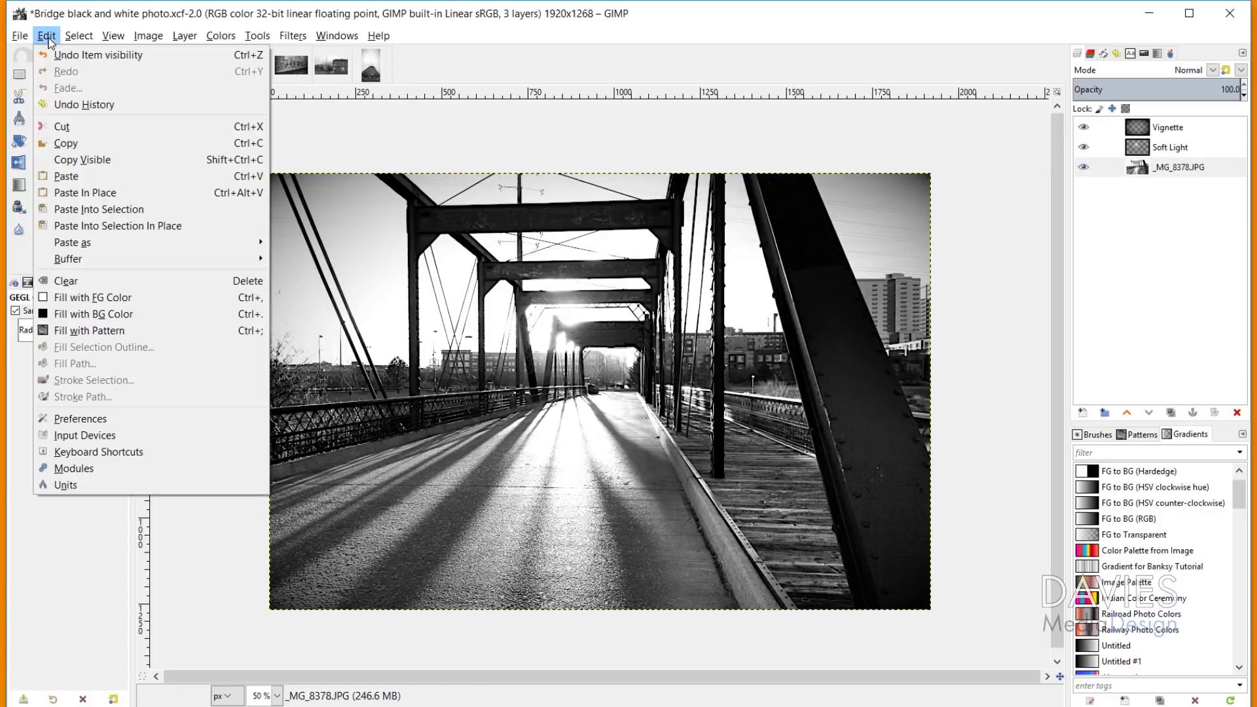
click(120, 418)
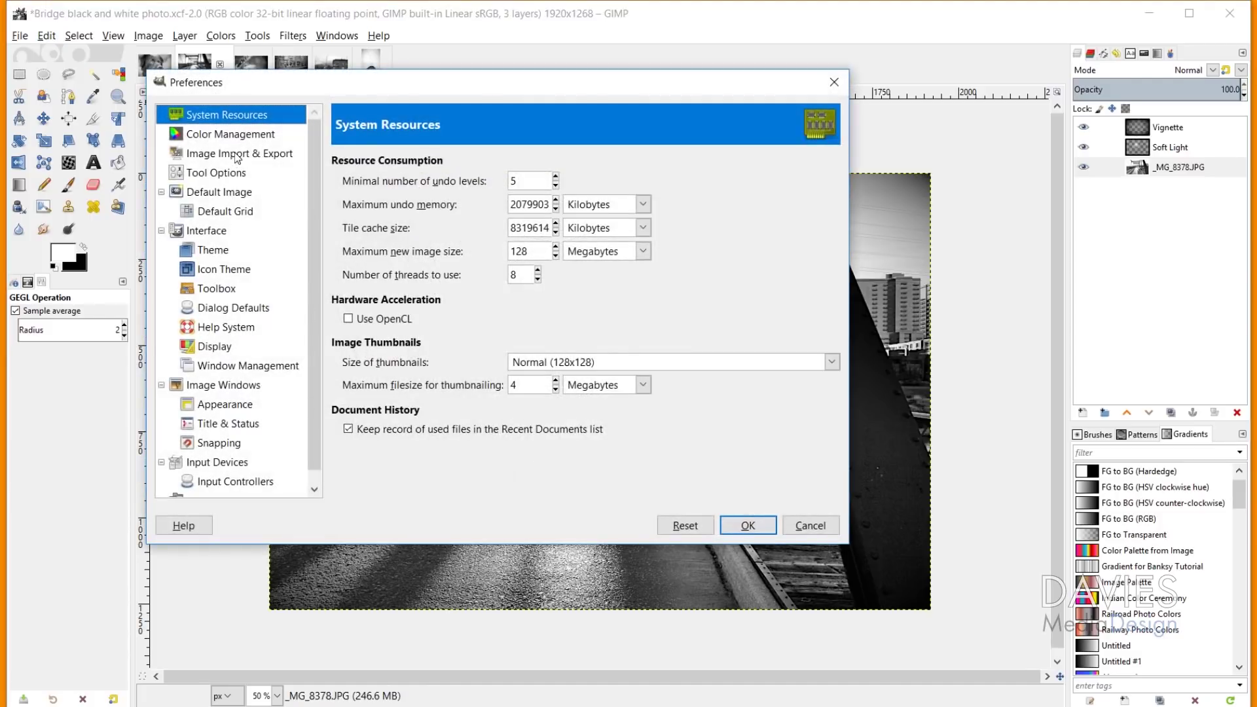
click(242, 157)
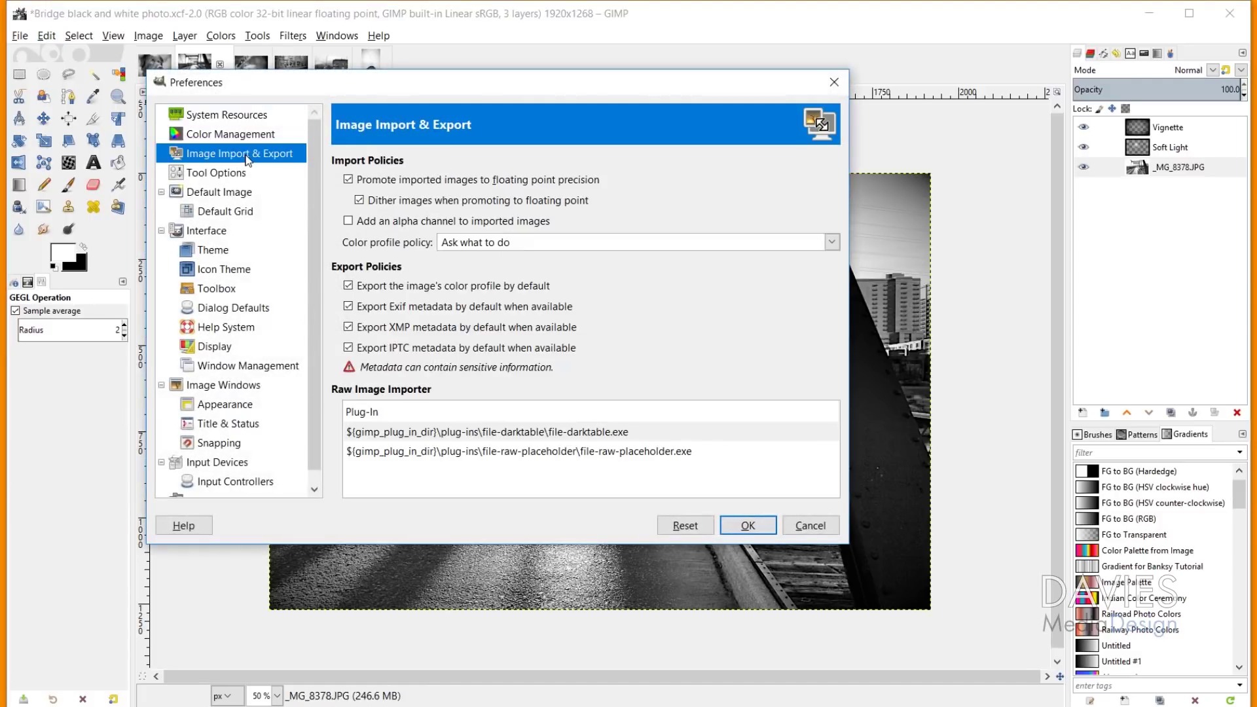
click(368, 185)
click(348, 179)
click(747, 525)
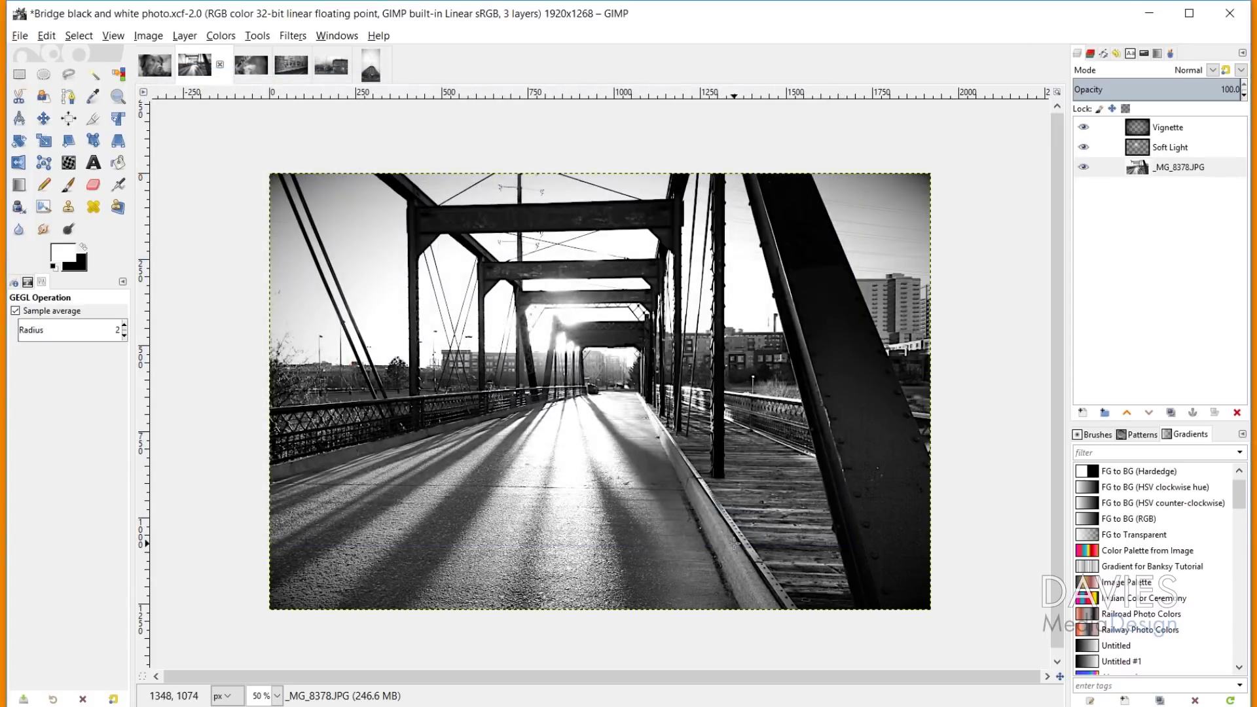
Switch to the Desktop folder in File Explorer and open the dog photo IMG_0092 with GNU Image Manipulation Program.
key(alt+Tab)
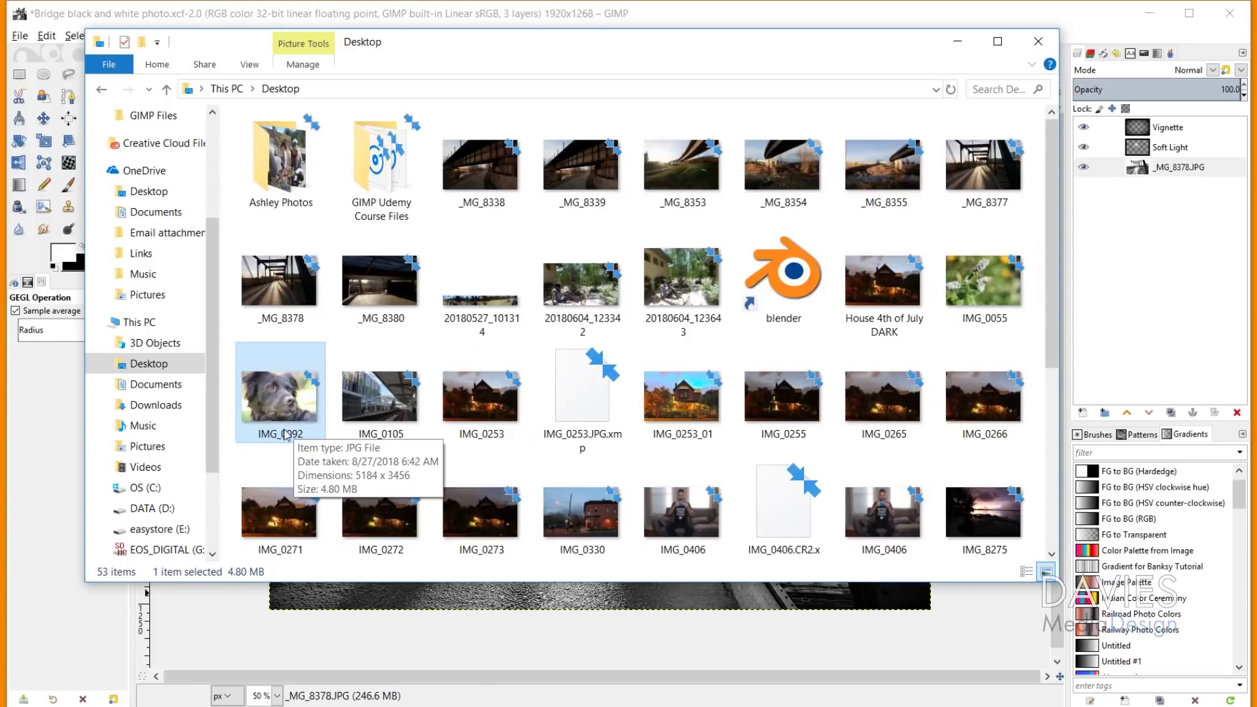
right_click(282, 392)
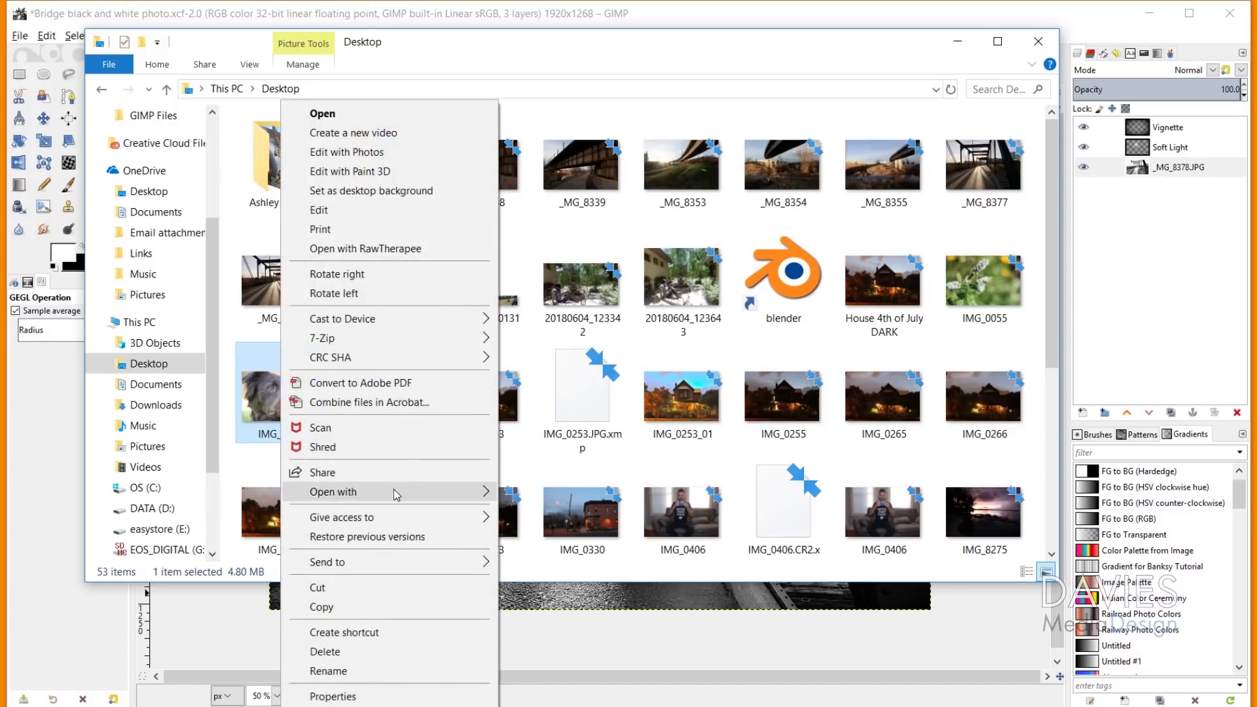
mouse_move(396, 494)
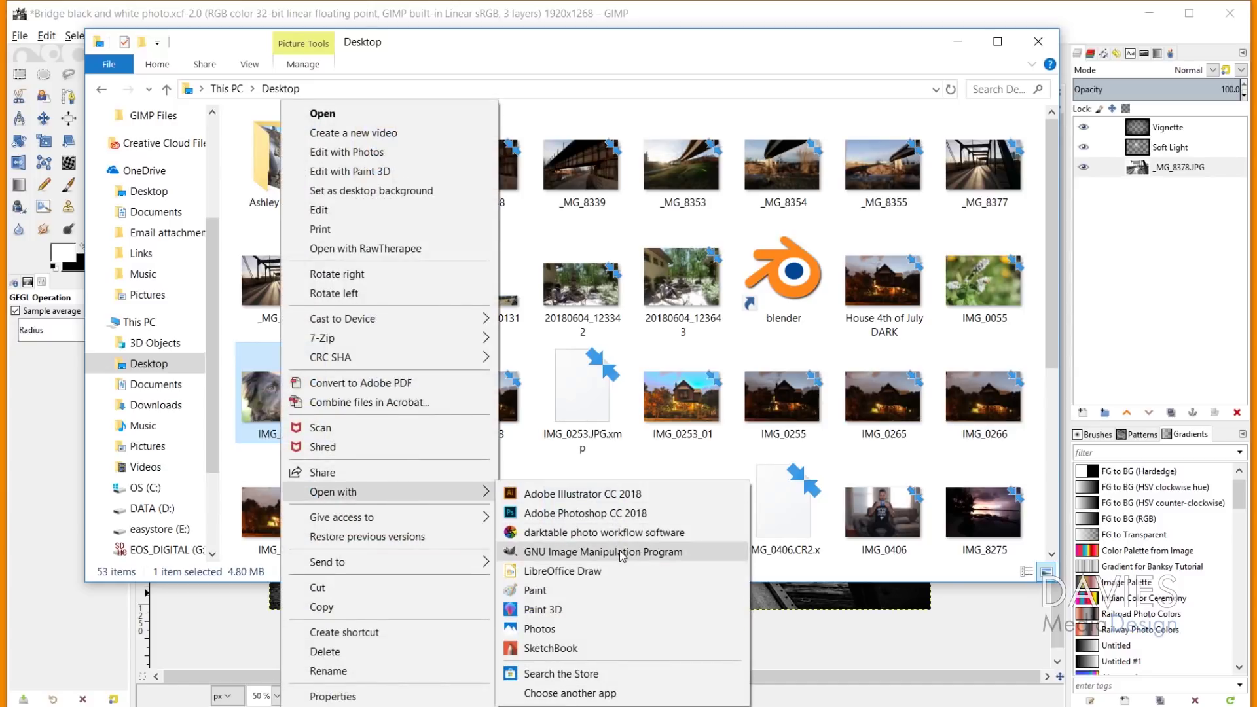
click(569, 552)
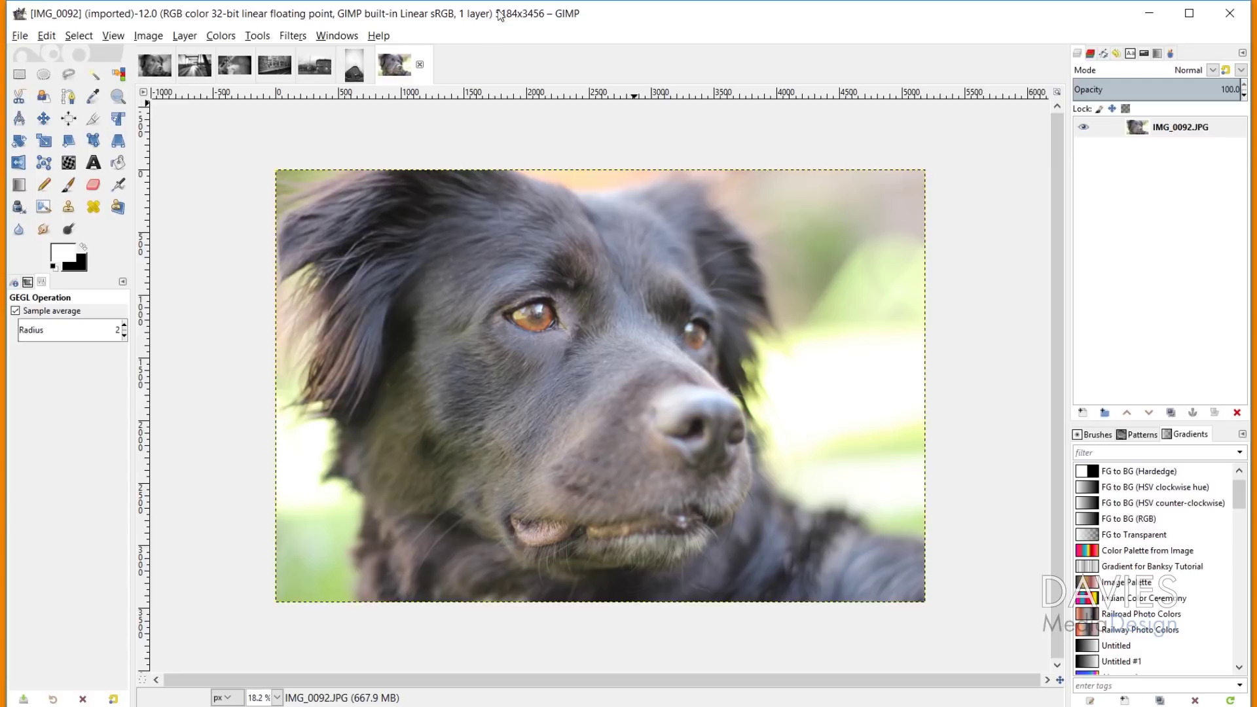
Scale the dog photo to 1920 px wide with proportional height and a resolution of 300 pixels/in.
click(148, 35)
click(200, 217)
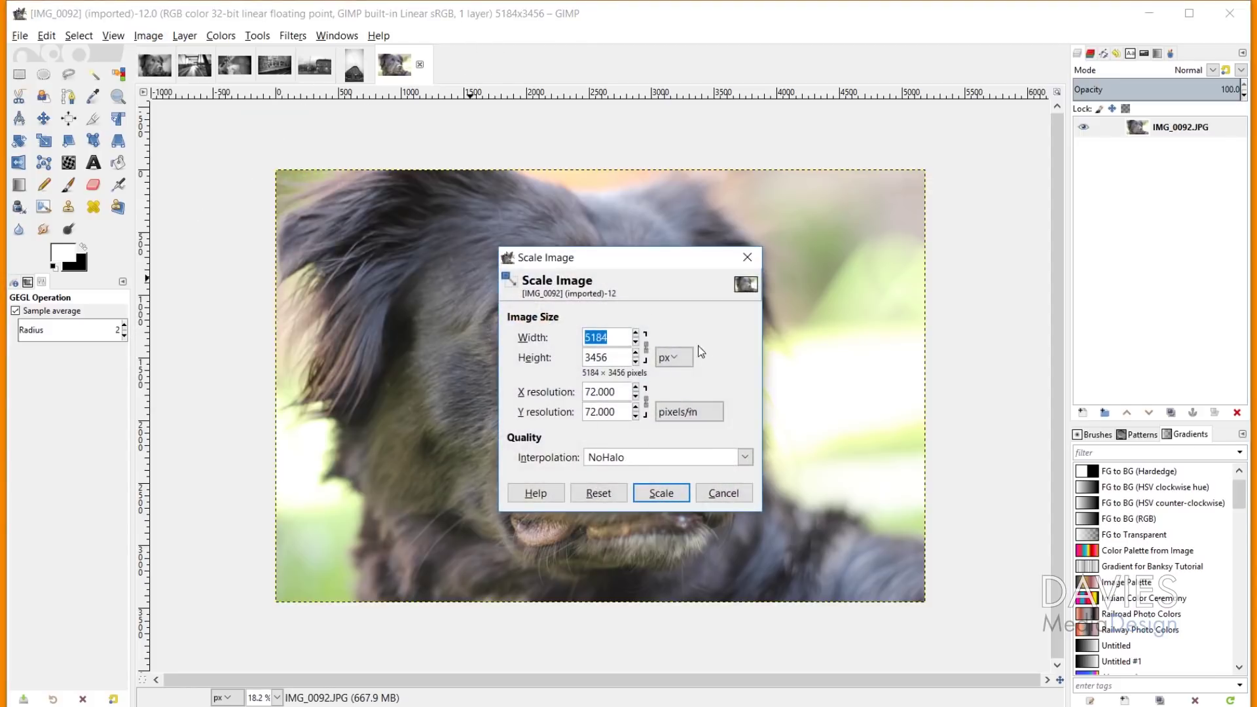
text(1920)
key(Tab)
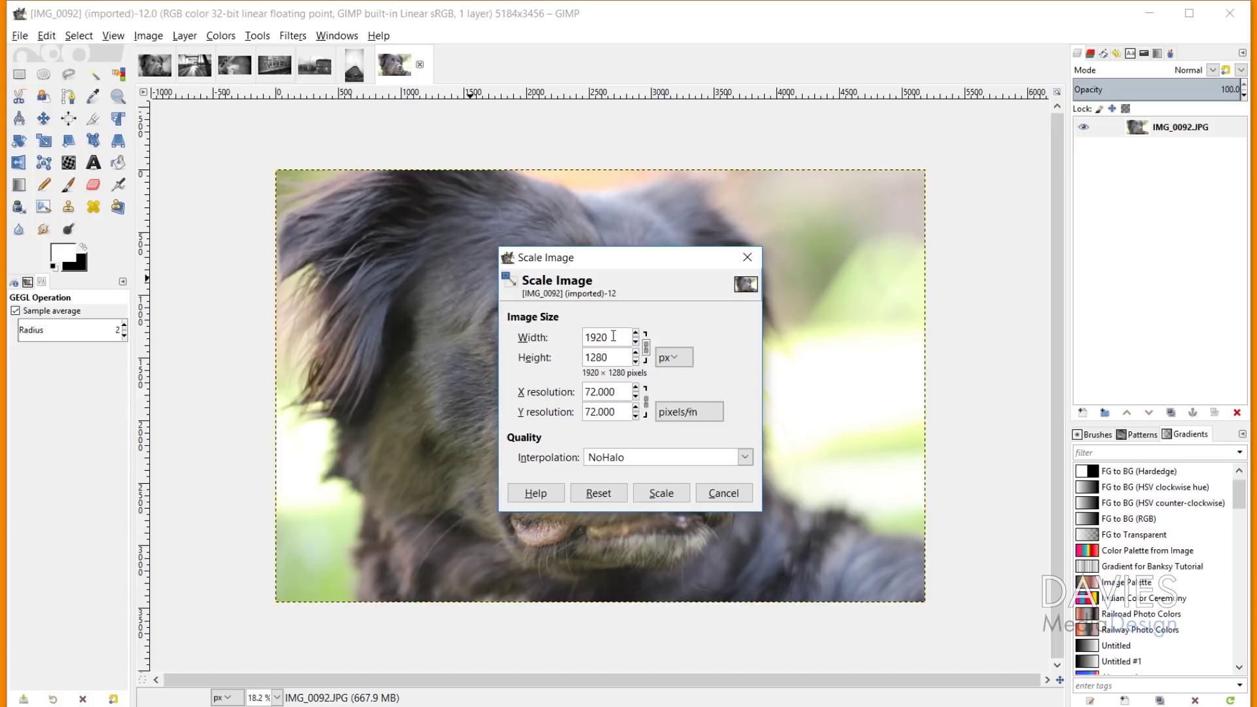
click(612, 353)
drag(624, 389, 561, 402)
text(300)
key(Tab)
click(663, 493)
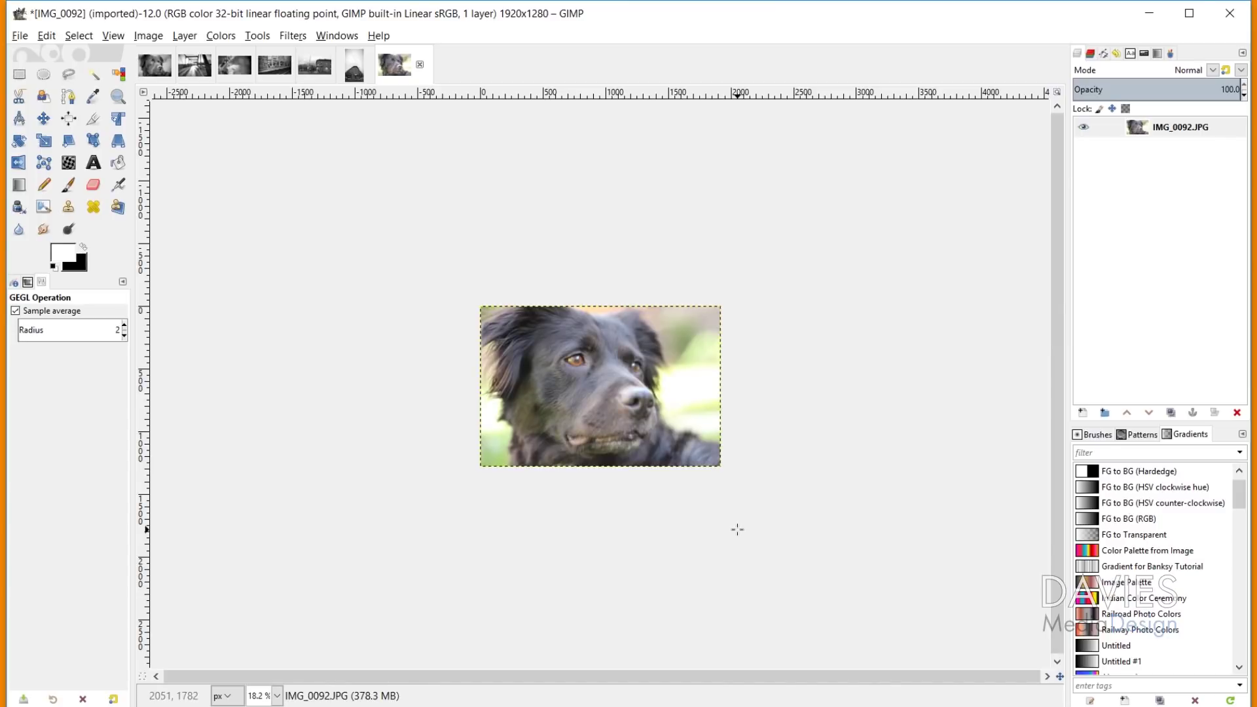
Desaturate the dog photo using the Luminance mode.
click(278, 697)
click(262, 681)
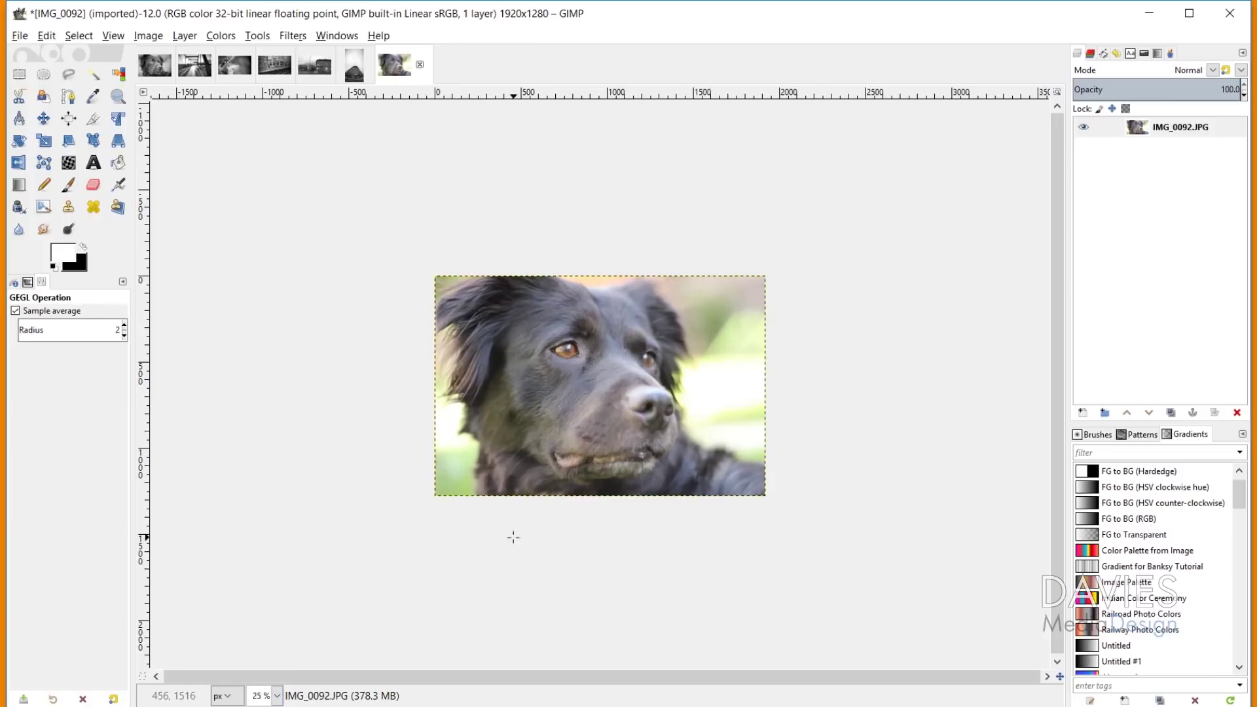
scroll(612, 417, up, 2)
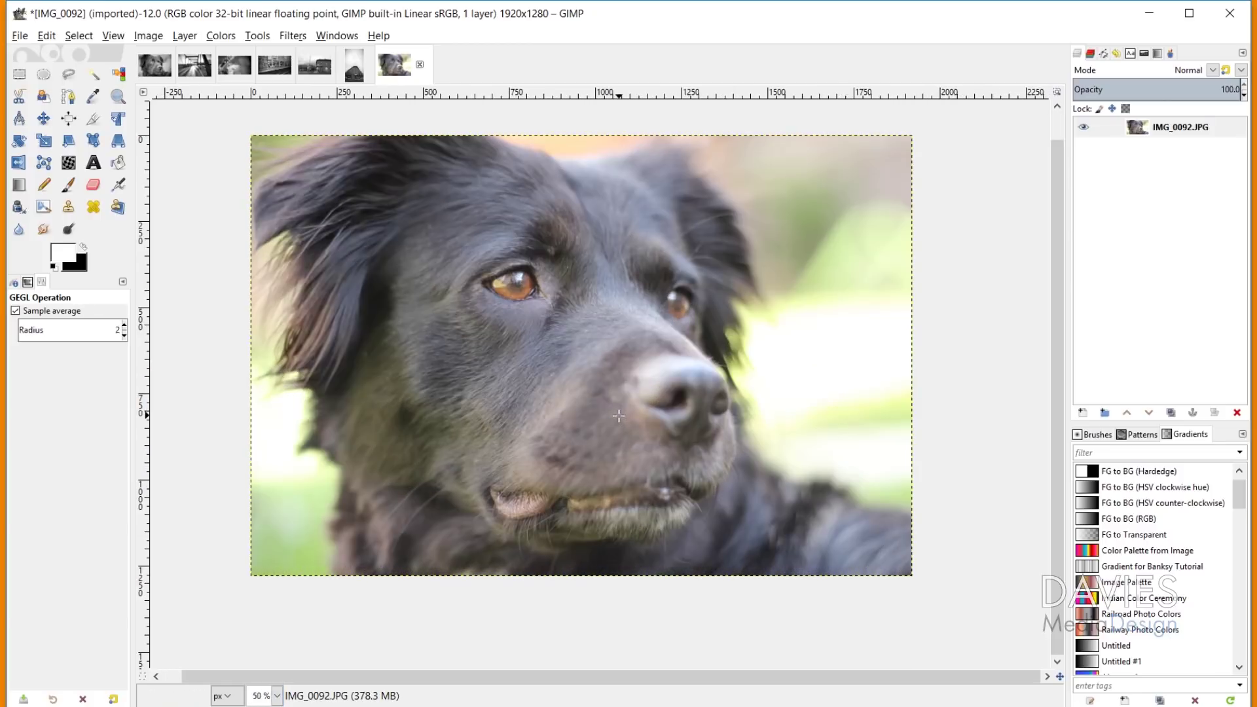
scroll(606, 411, up, 1)
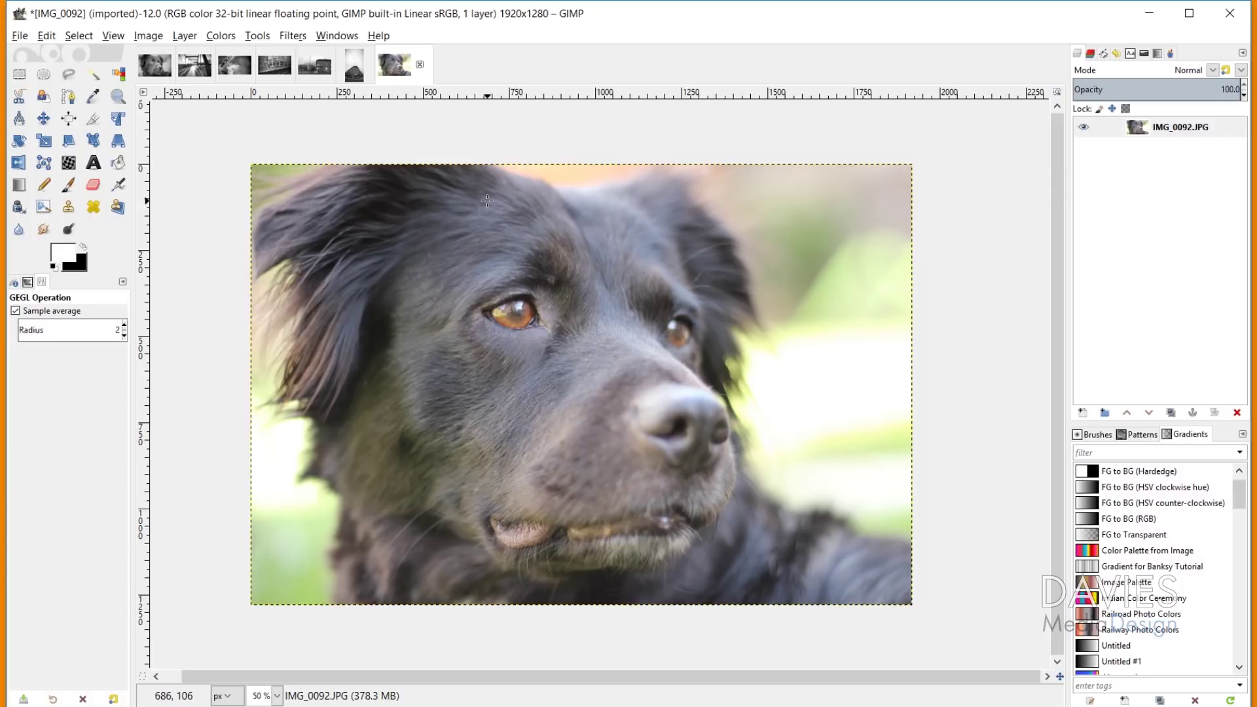
click(148, 35)
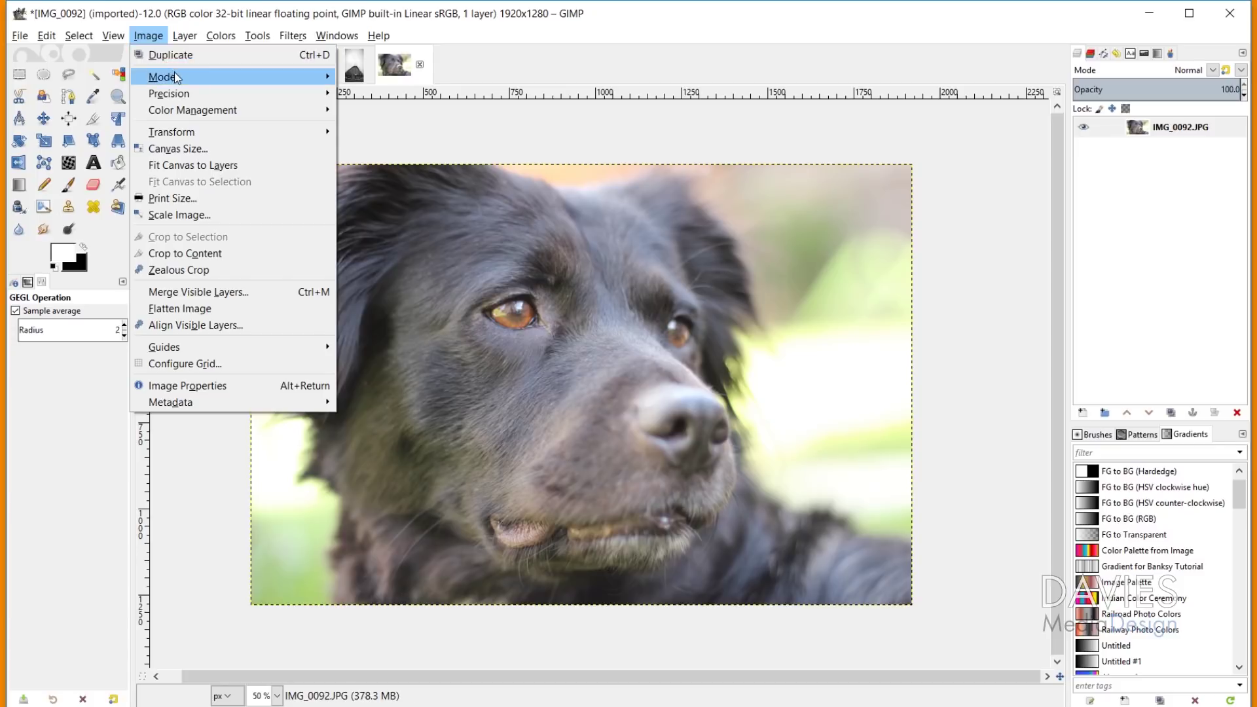
mouse_move(175, 78)
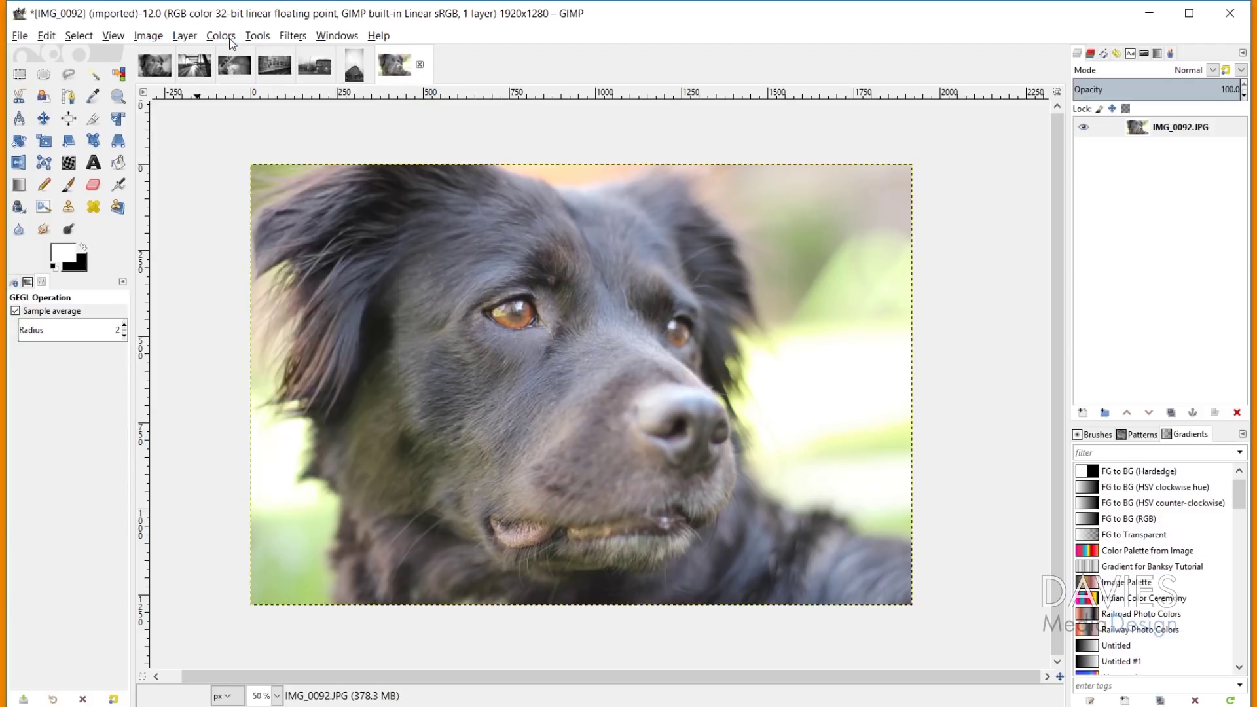
mouse_move(229, 40)
mouse_move(276, 316)
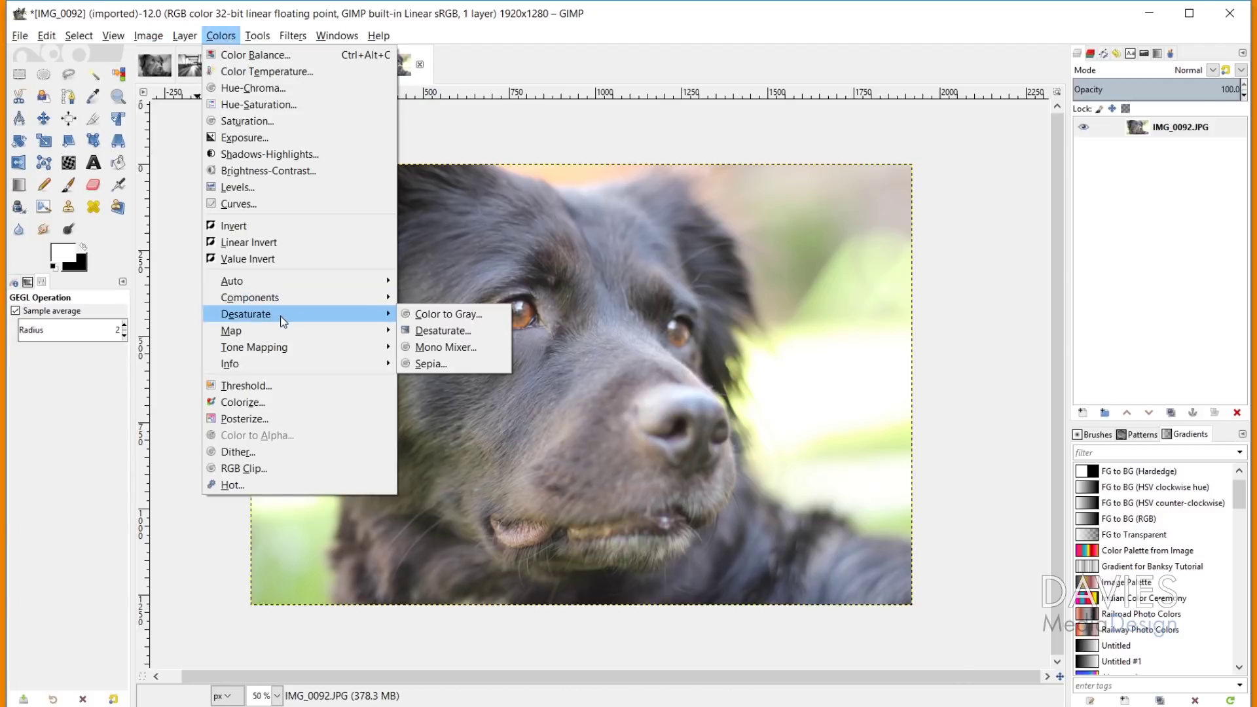
click(443, 332)
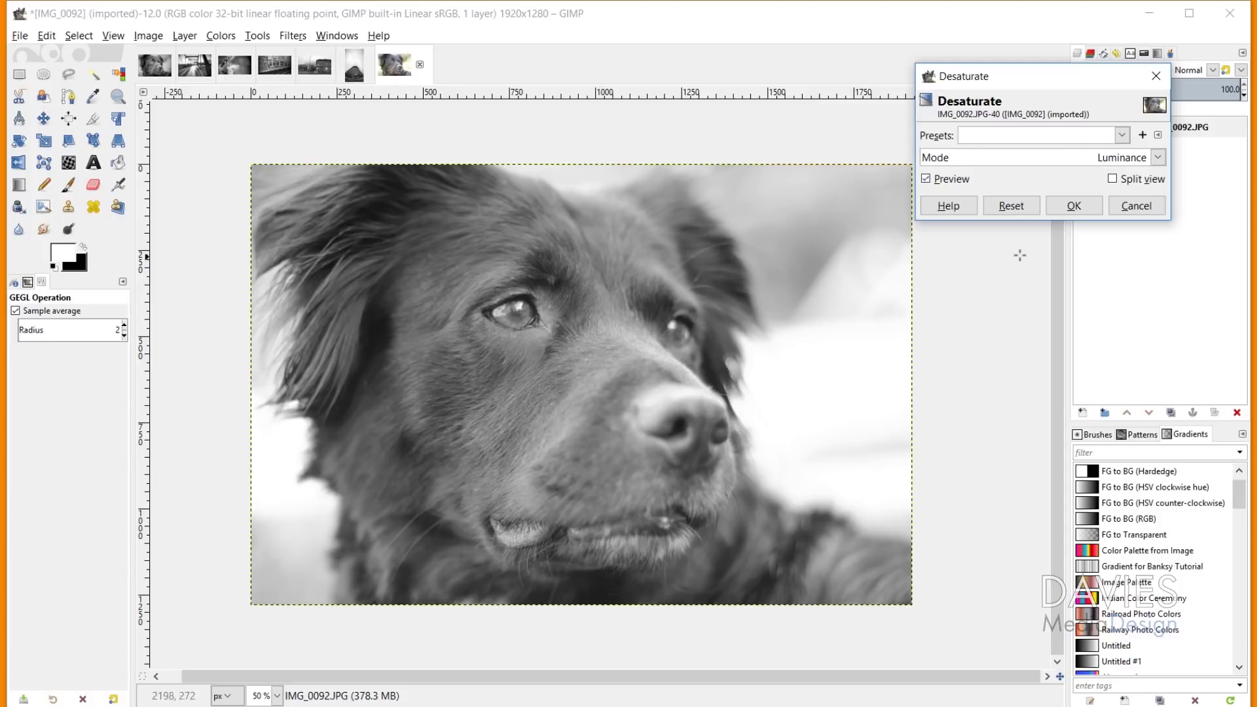
click(1073, 205)
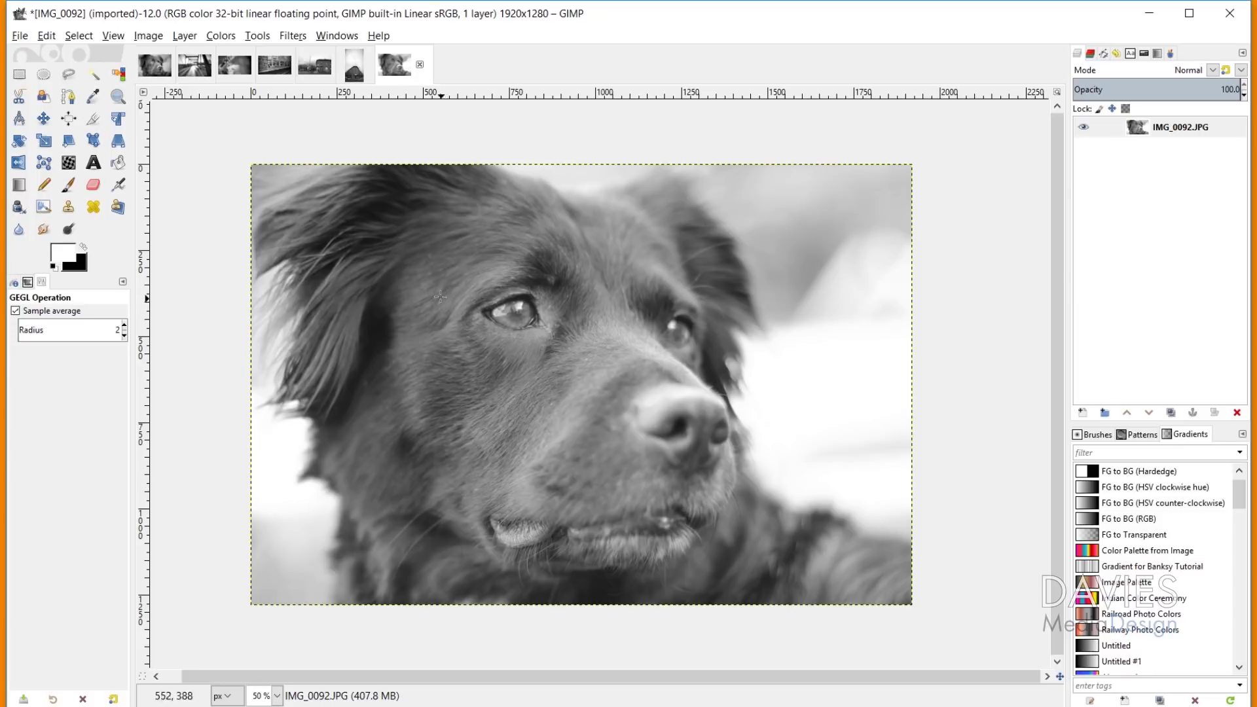
Raise the dog photo's contrast to about 0.046 with Brightness-Contrast.
click(221, 36)
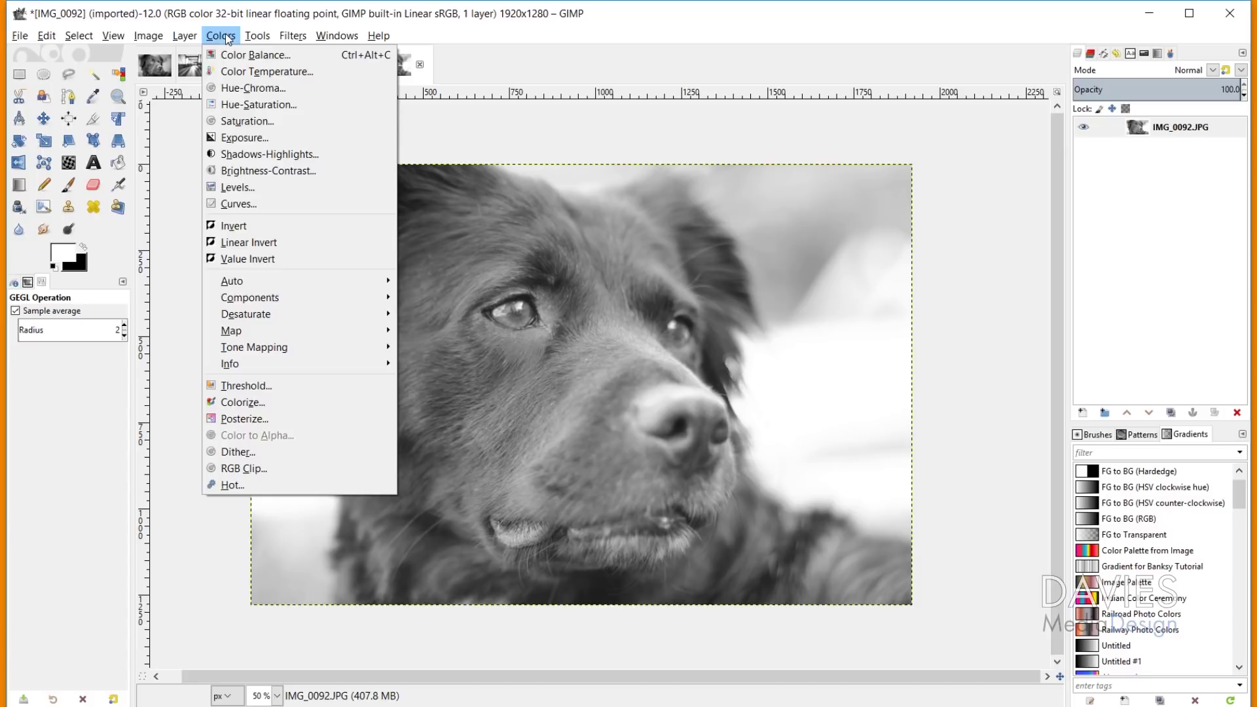
click(280, 172)
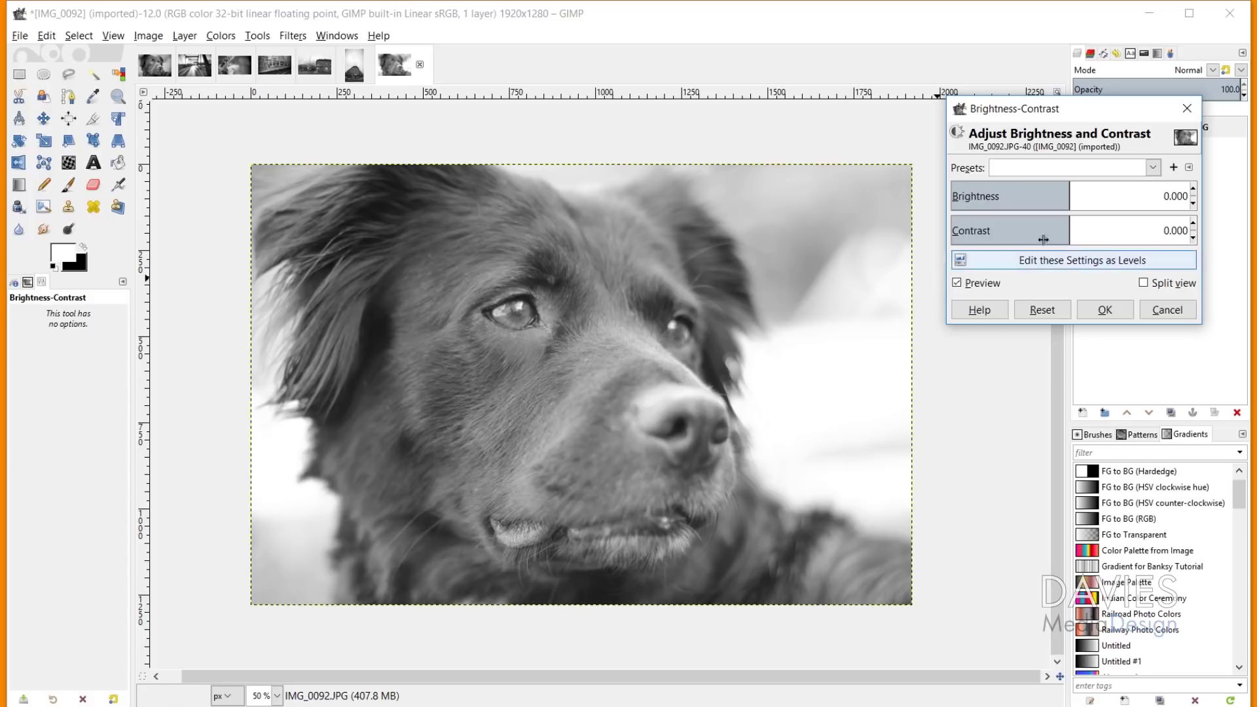
drag(1070, 223, 1081, 228)
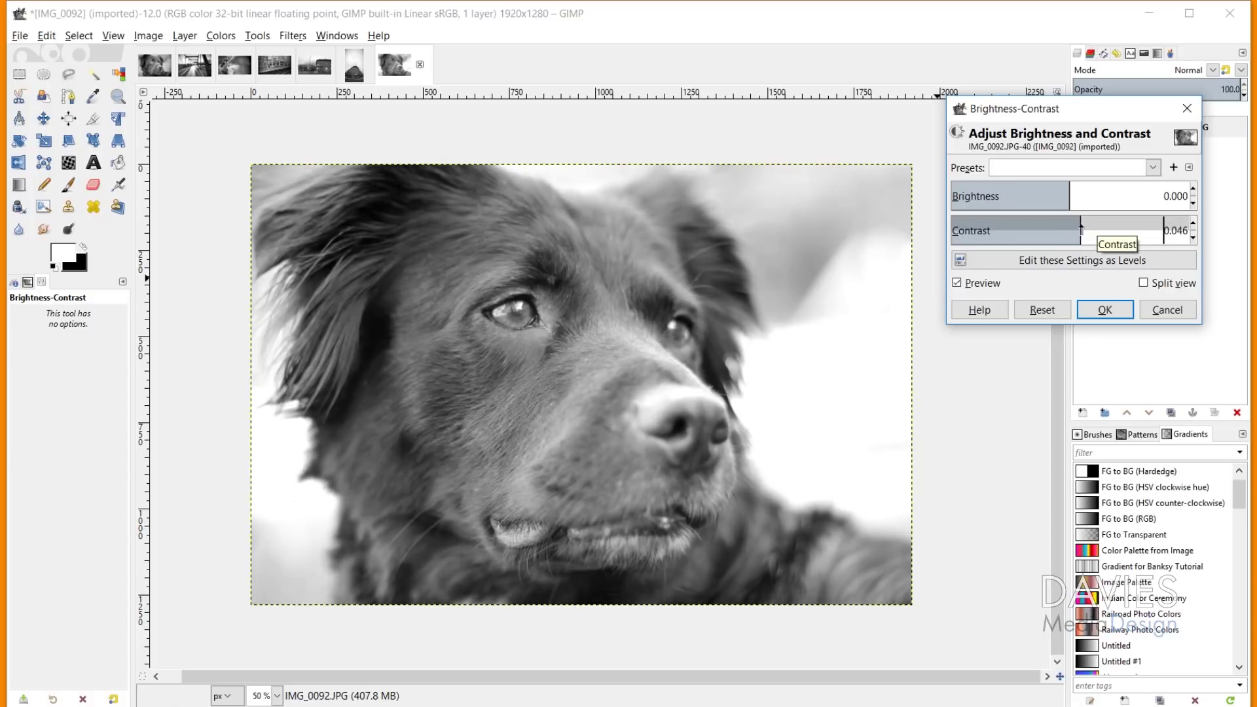
click(1103, 310)
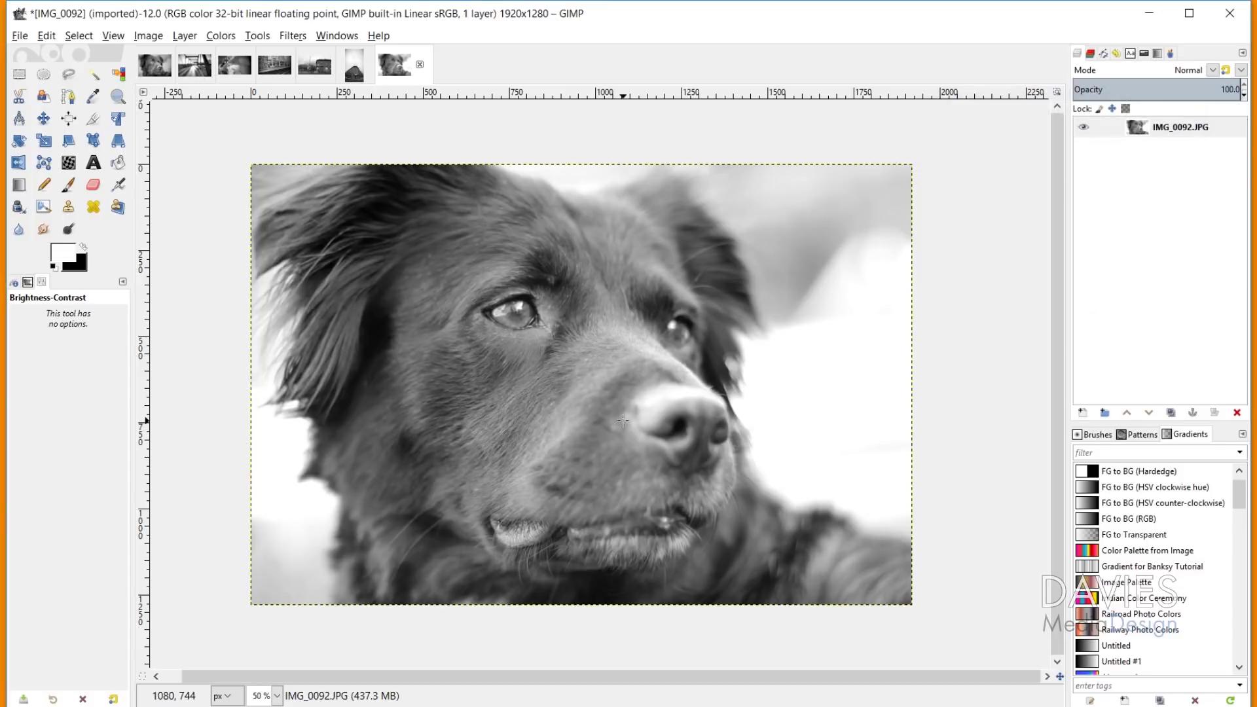
Apply a gentle S-curve to the dog photo's Value channel with an anchored midpoint, slightly lowered shadows and slightly raised highlights.
click(226, 37)
click(237, 204)
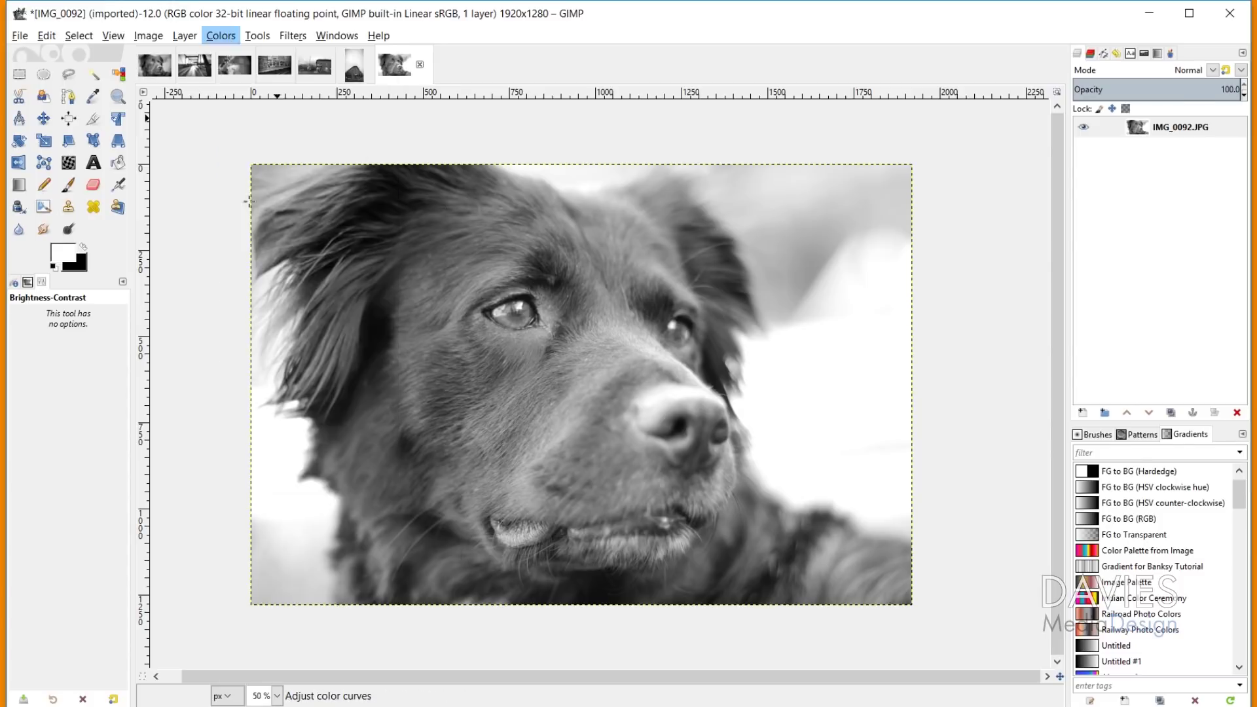
click(1070, 248)
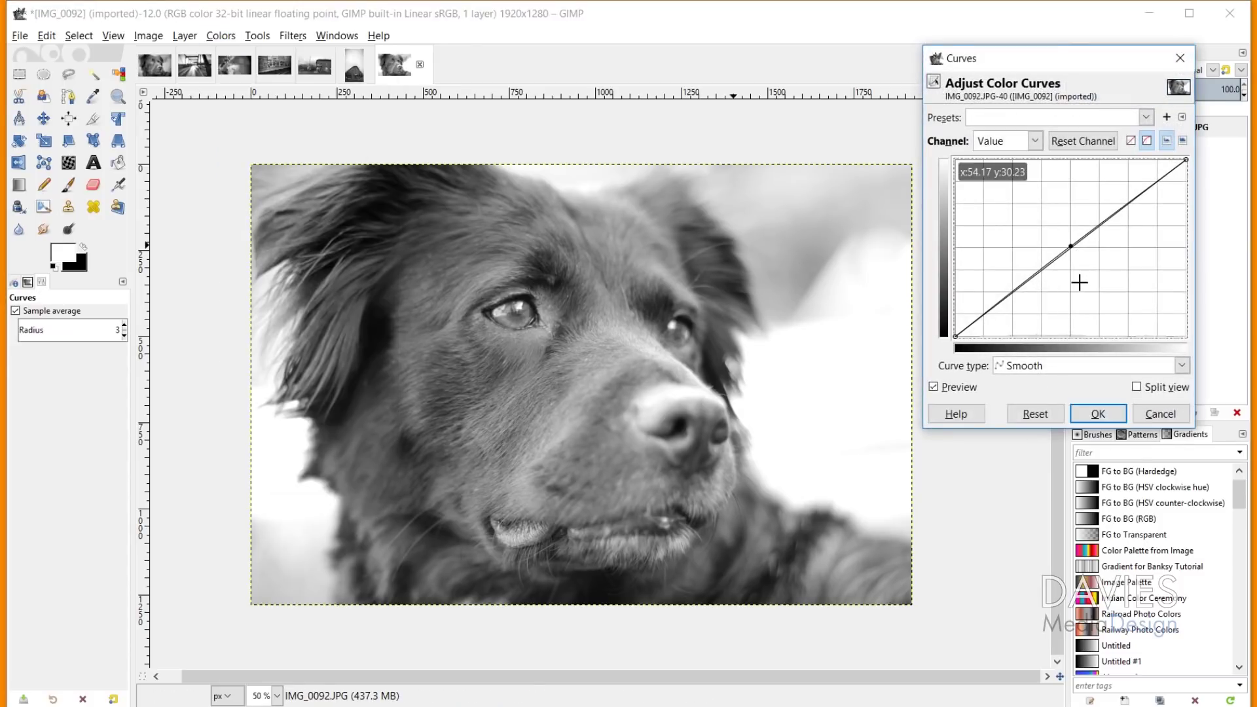
click(1017, 289)
drag(1018, 289, 1021, 291)
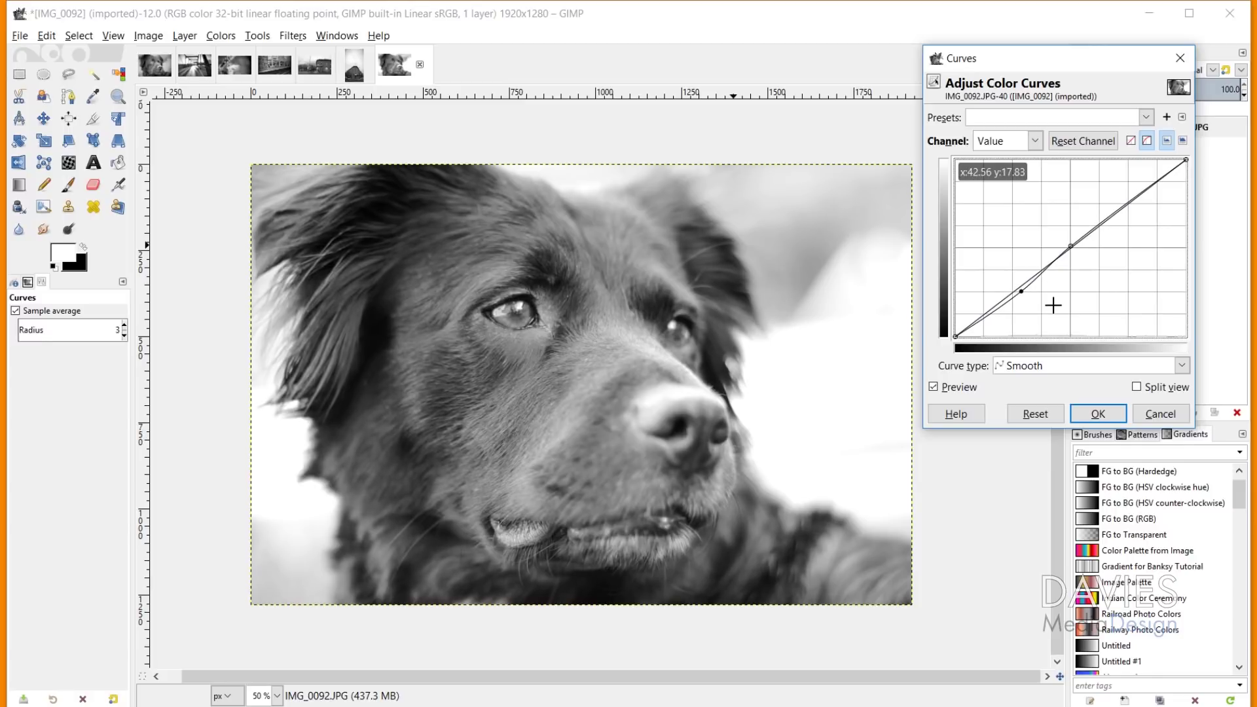
drag(1139, 196, 1133, 192)
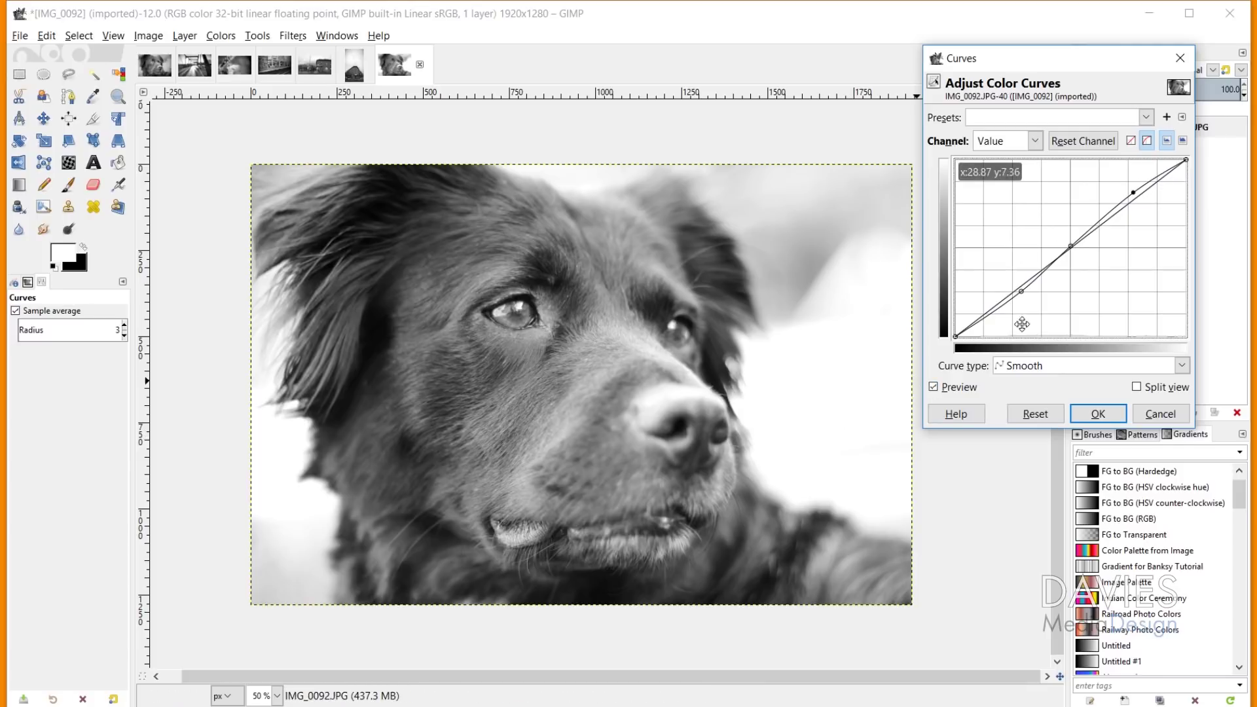
click(935, 389)
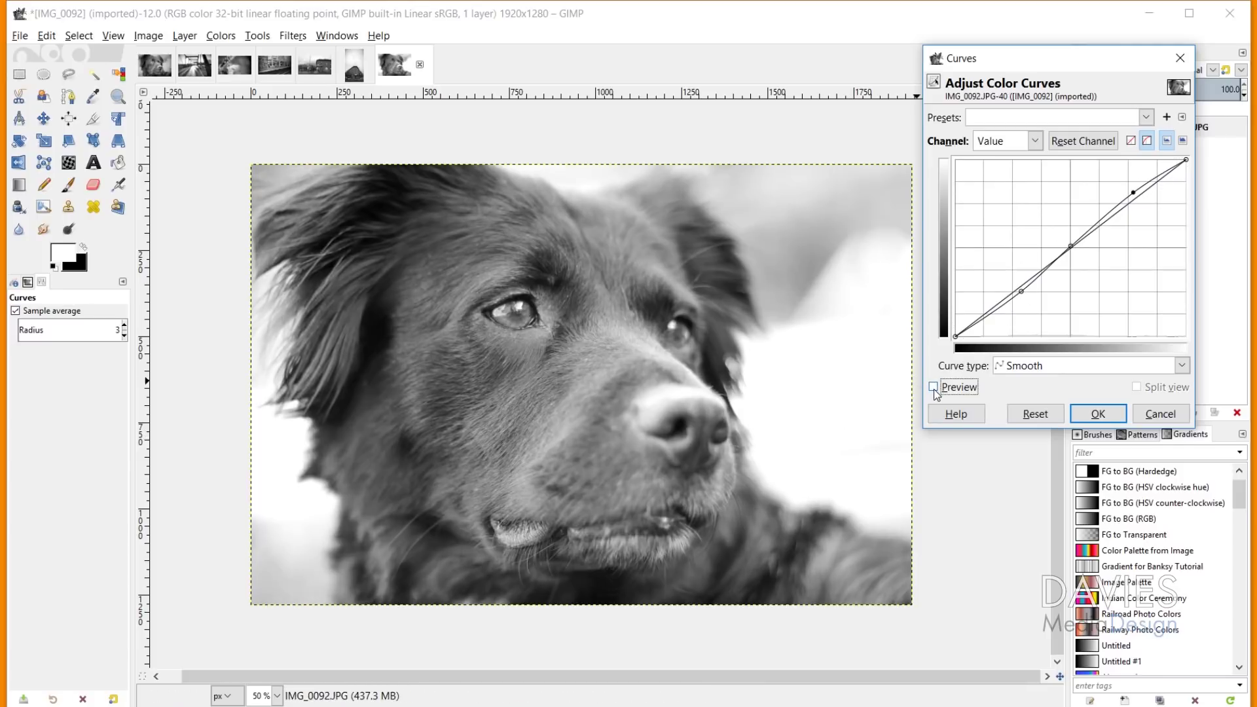
click(934, 388)
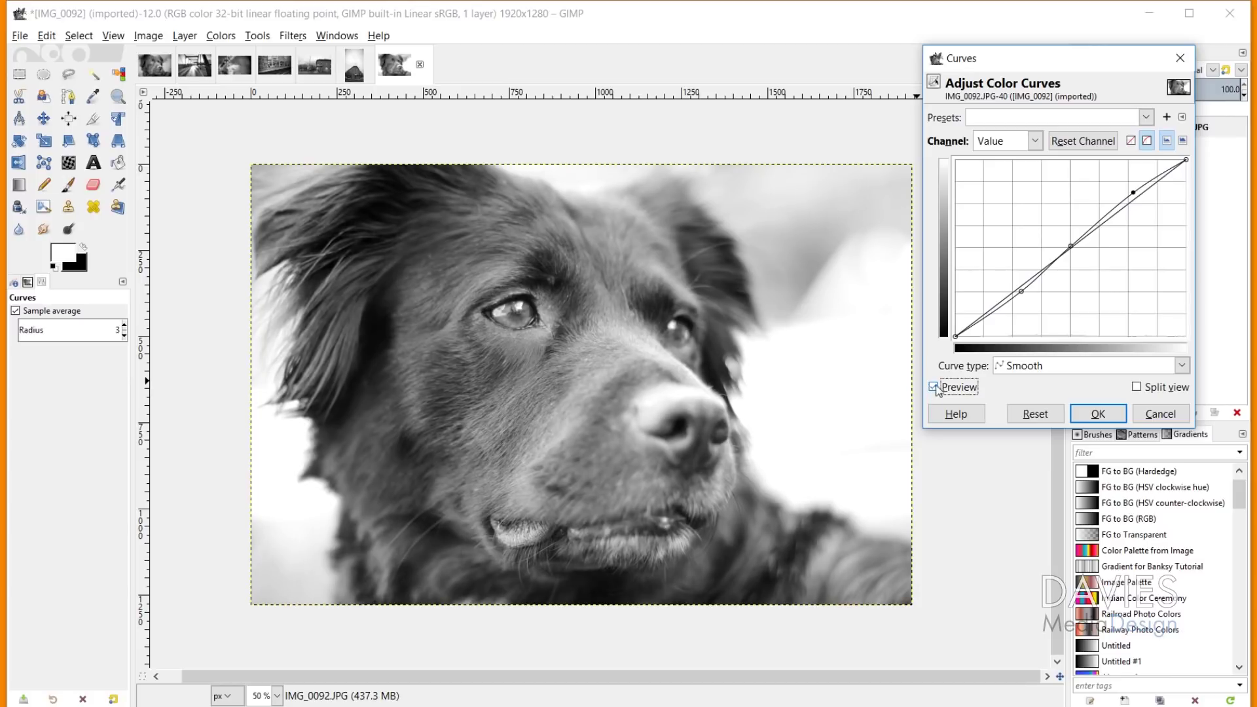
click(1115, 416)
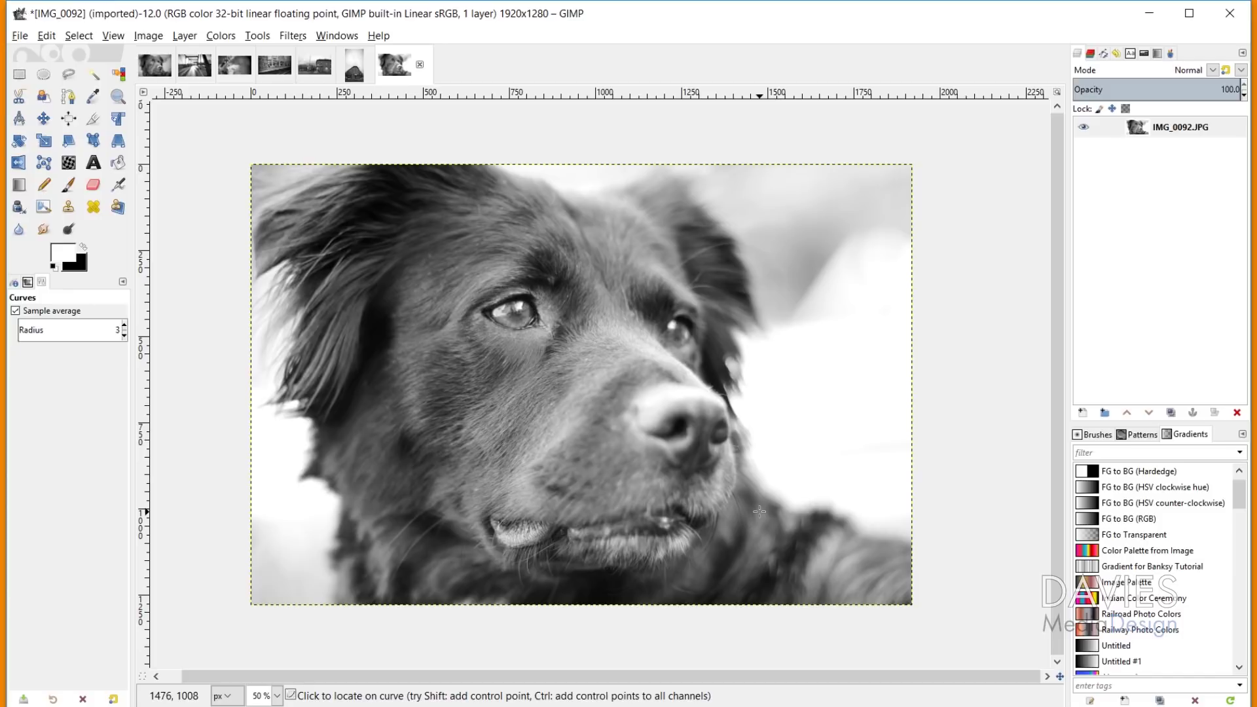
Adjust the photo's Value input levels to a black point of 1.87, gamma of 0.96 and white point of 96.00.
click(220, 36)
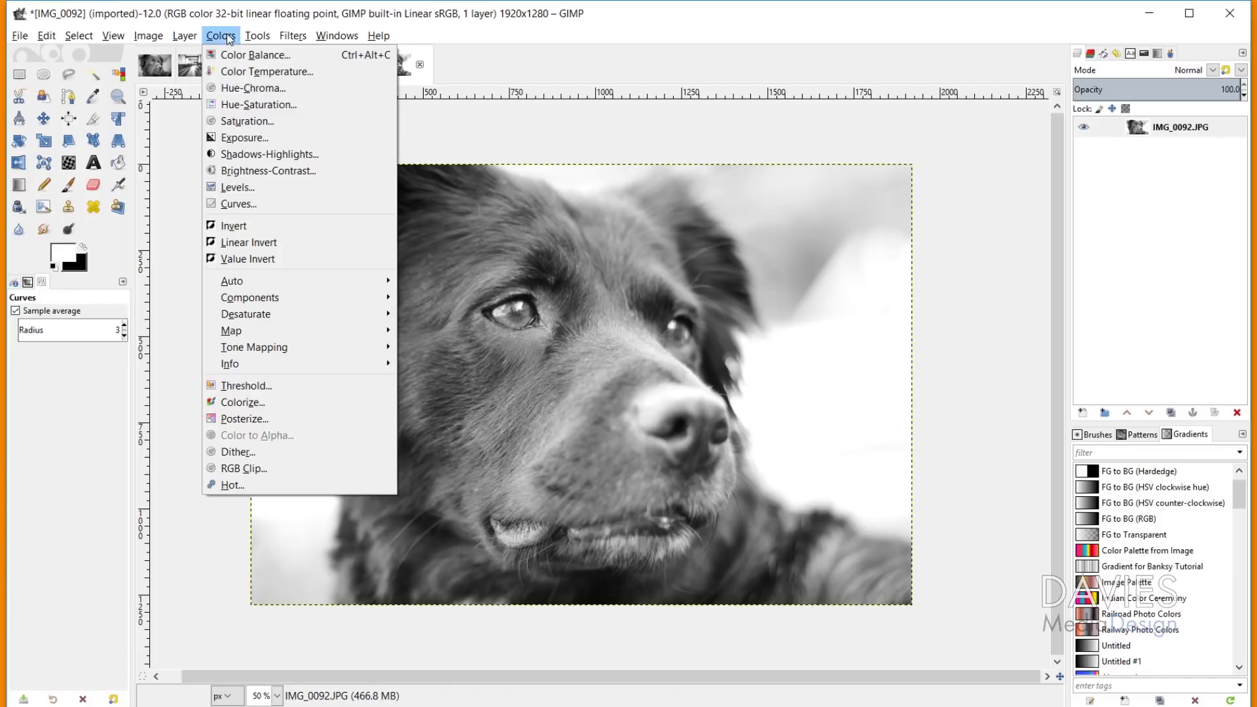
click(261, 187)
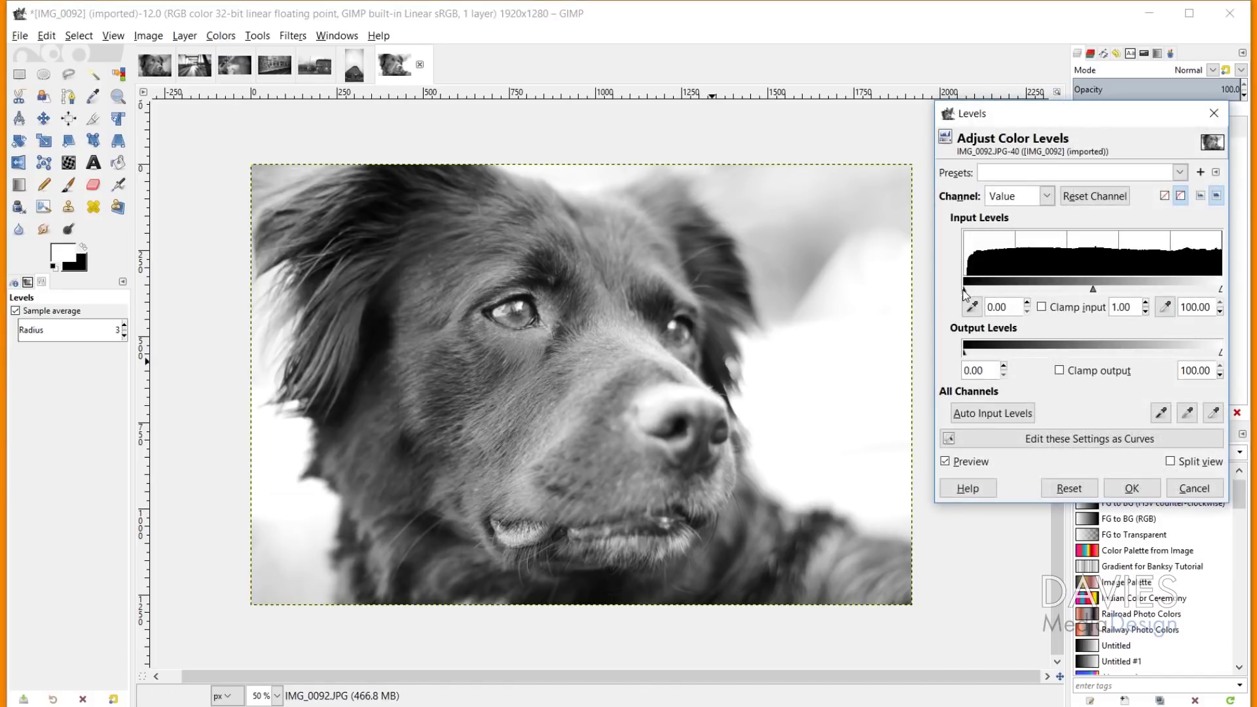
drag(966, 289, 971, 292)
drag(1098, 291, 1090, 292)
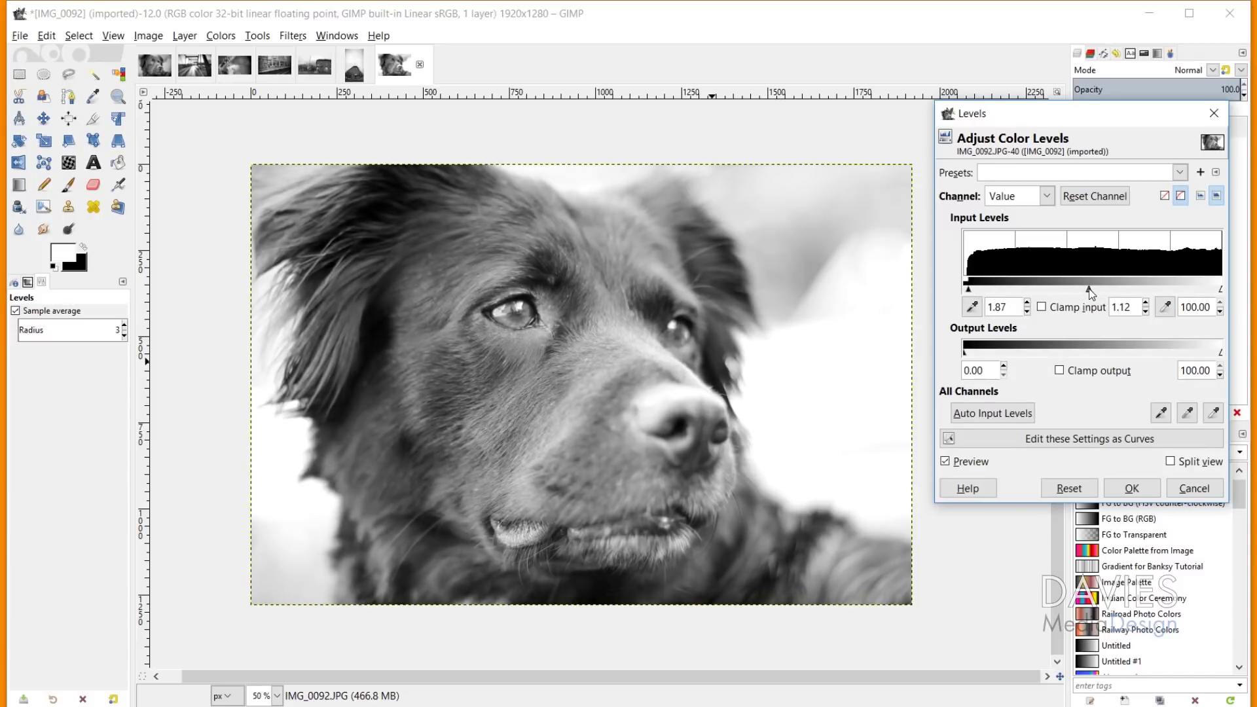
drag(1221, 290, 1215, 295)
drag(1085, 289, 1092, 289)
click(946, 462)
click(945, 461)
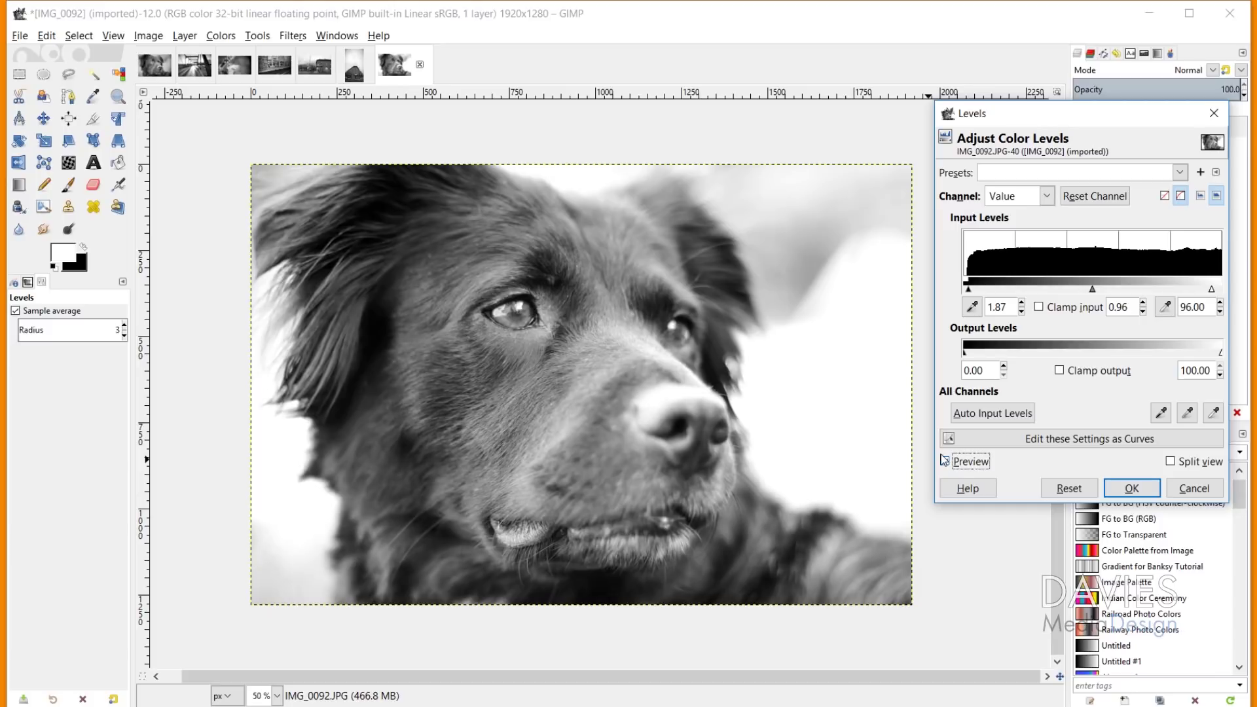
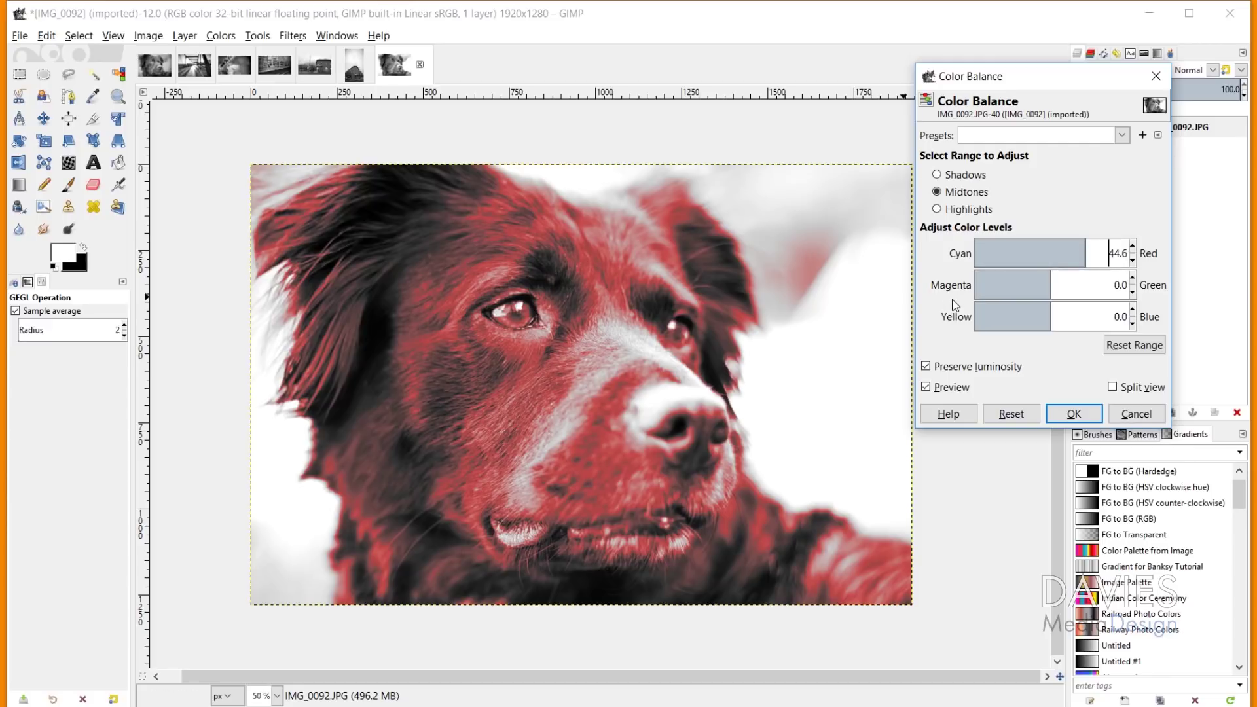
Try shifting the midtones' magenta-green level to -13.4 in Color Balance and discard the tint.
drag(1031, 282, 1041, 279)
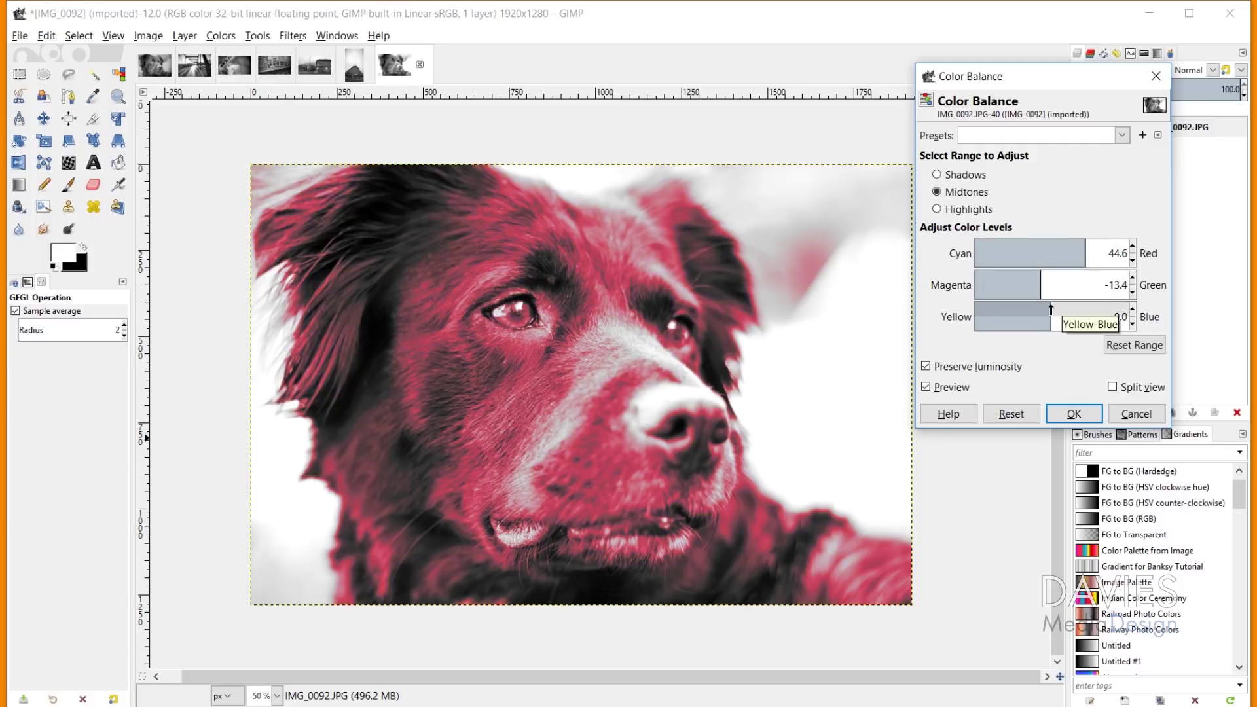
click(1136, 413)
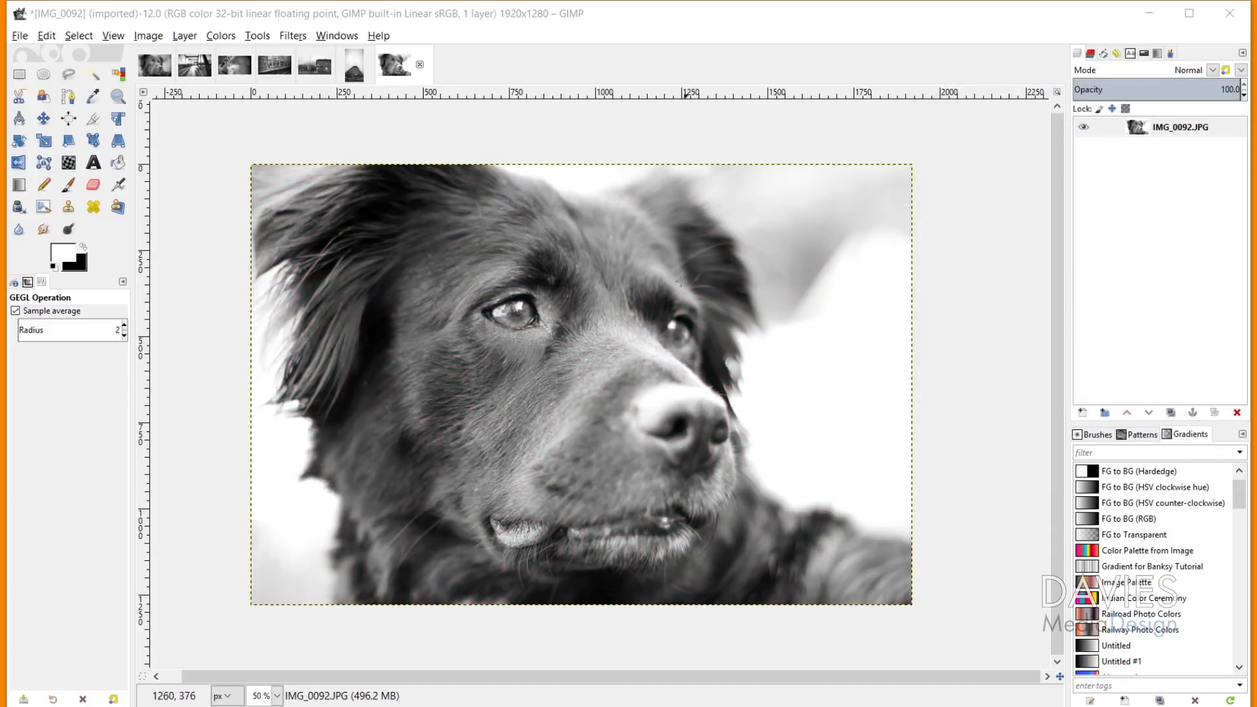
Apply Mono Mixer to the photo with channel multipliers of 0.370 for red, 0.451 for green and 0.162 for blue.
click(220, 37)
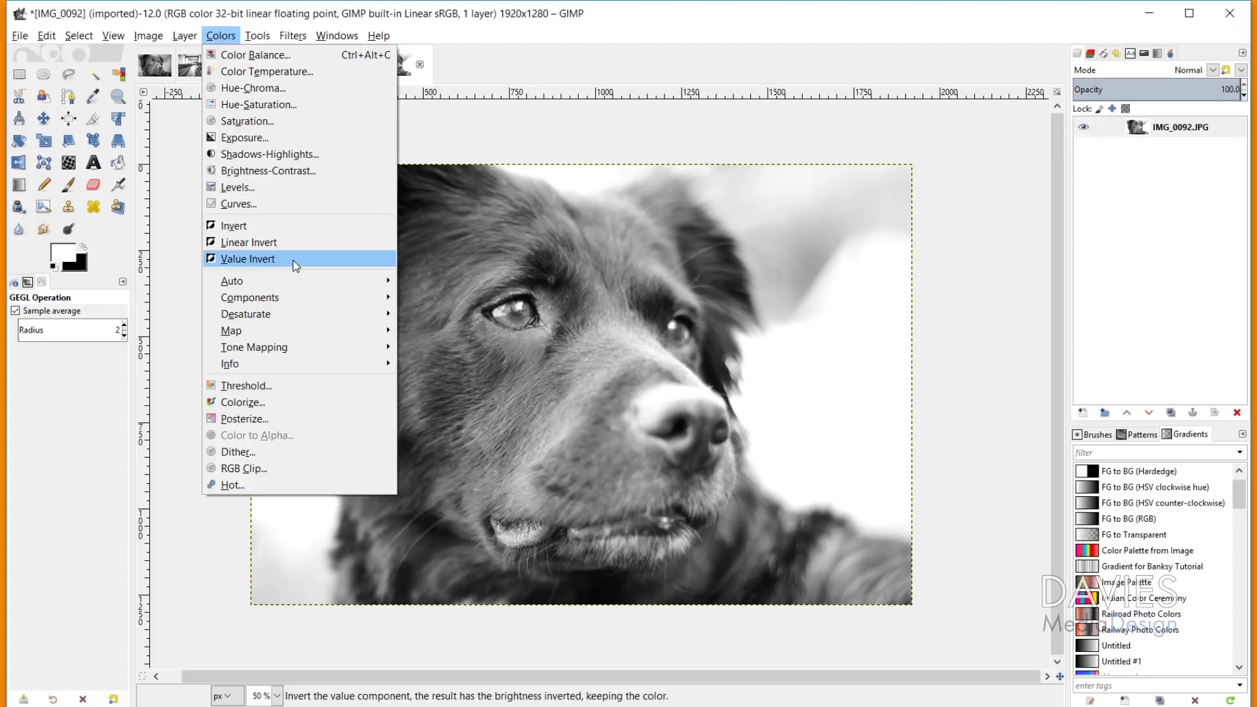
mouse_move(305, 313)
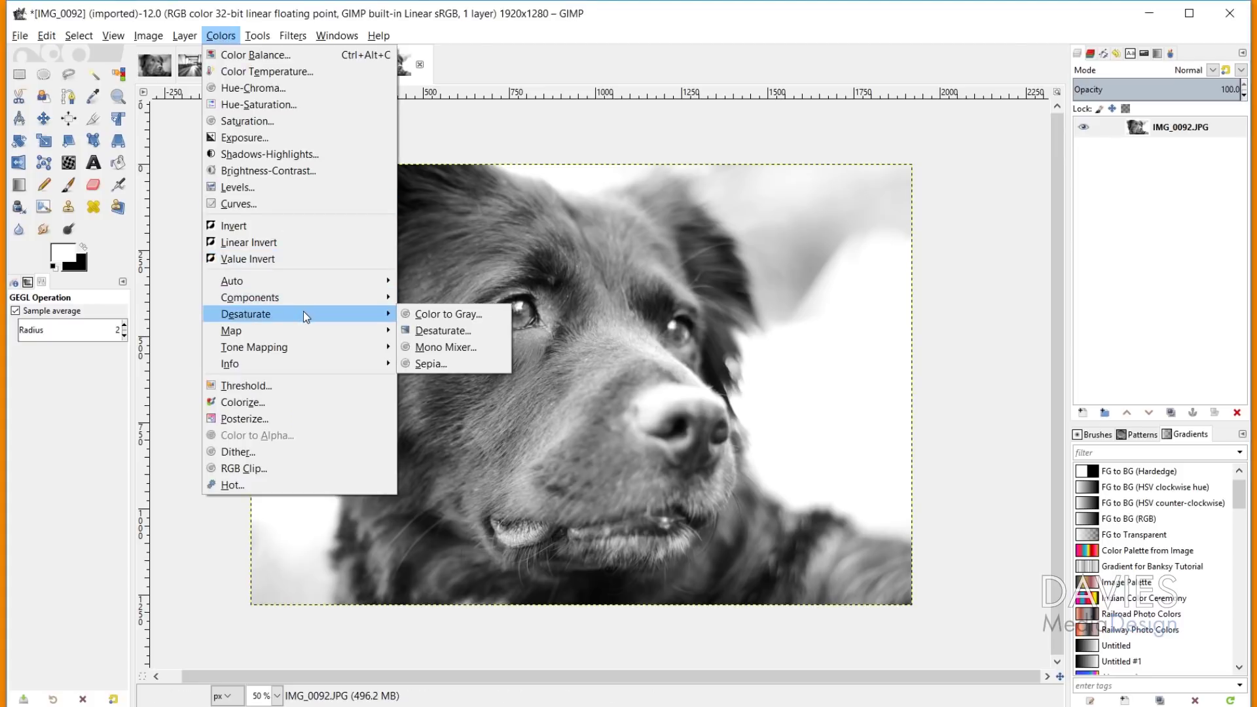
click(452, 347)
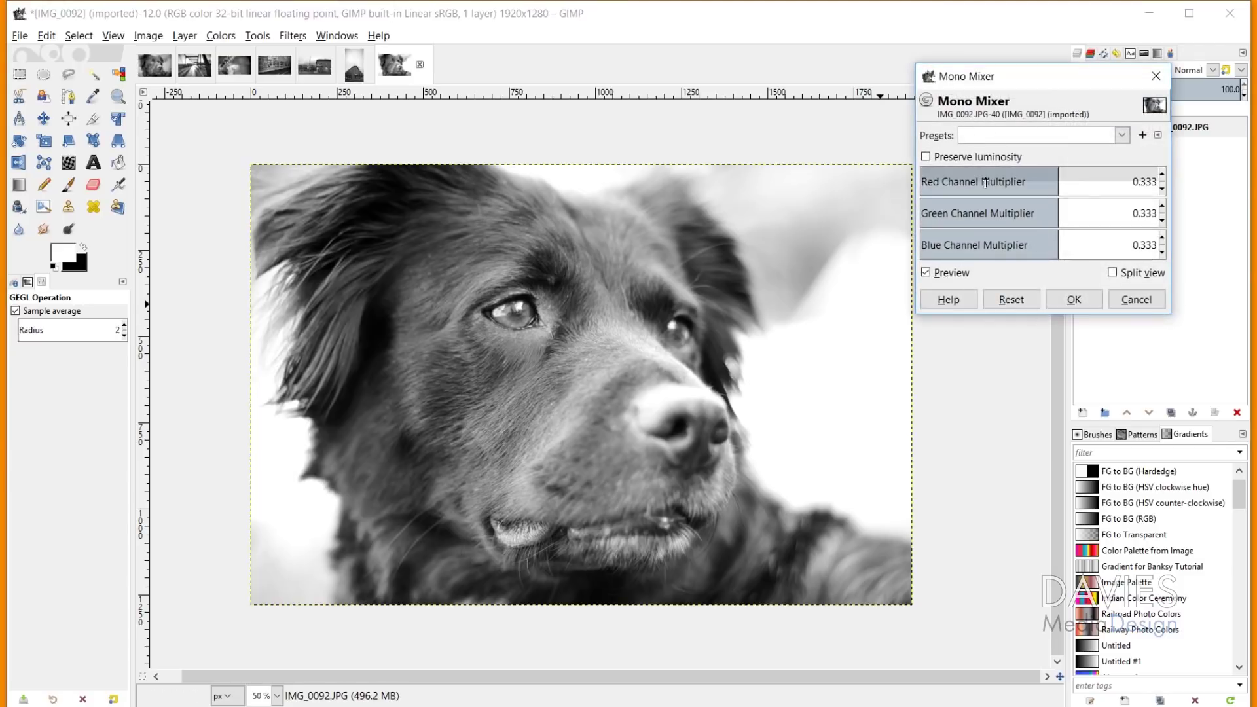
drag(999, 77, 876, 59)
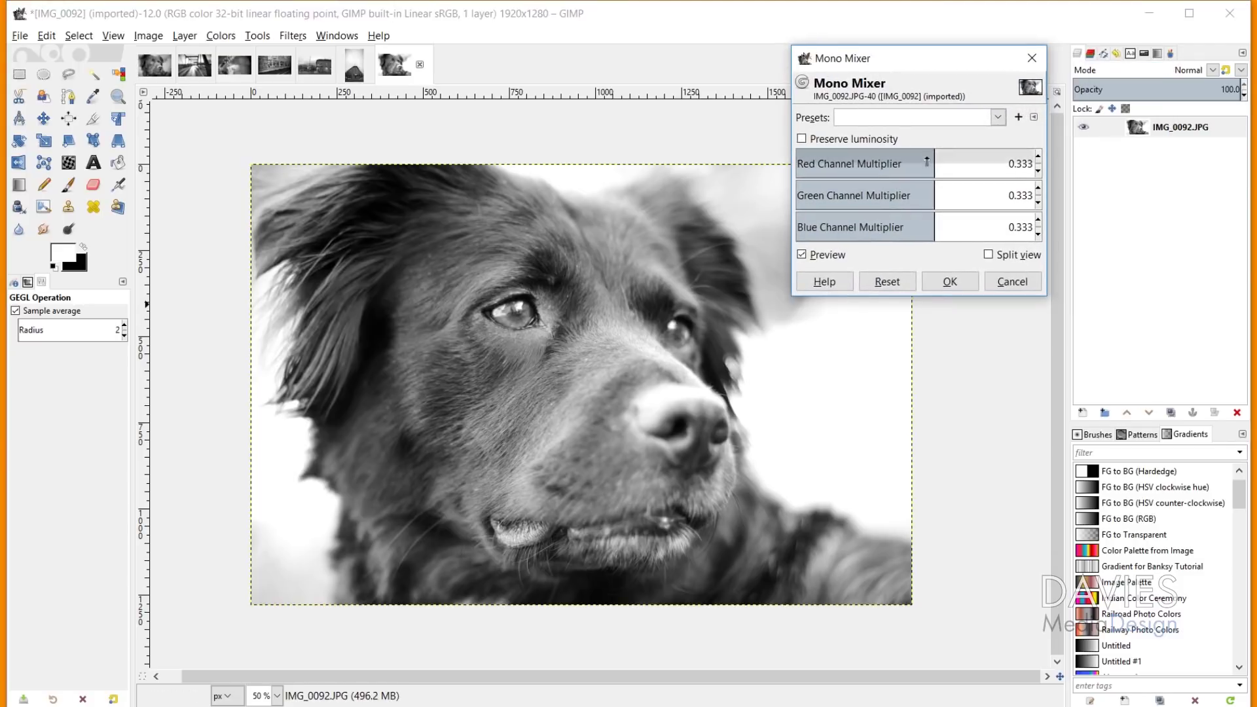
drag(936, 163, 940, 159)
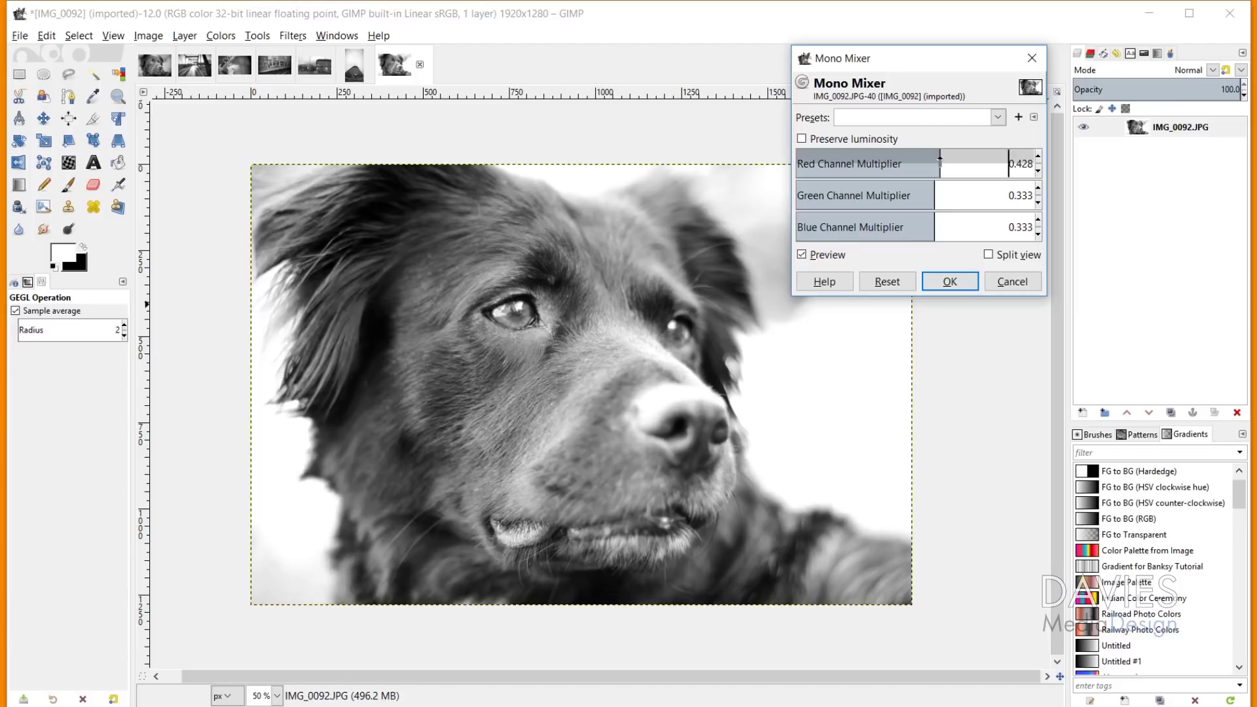
click(935, 189)
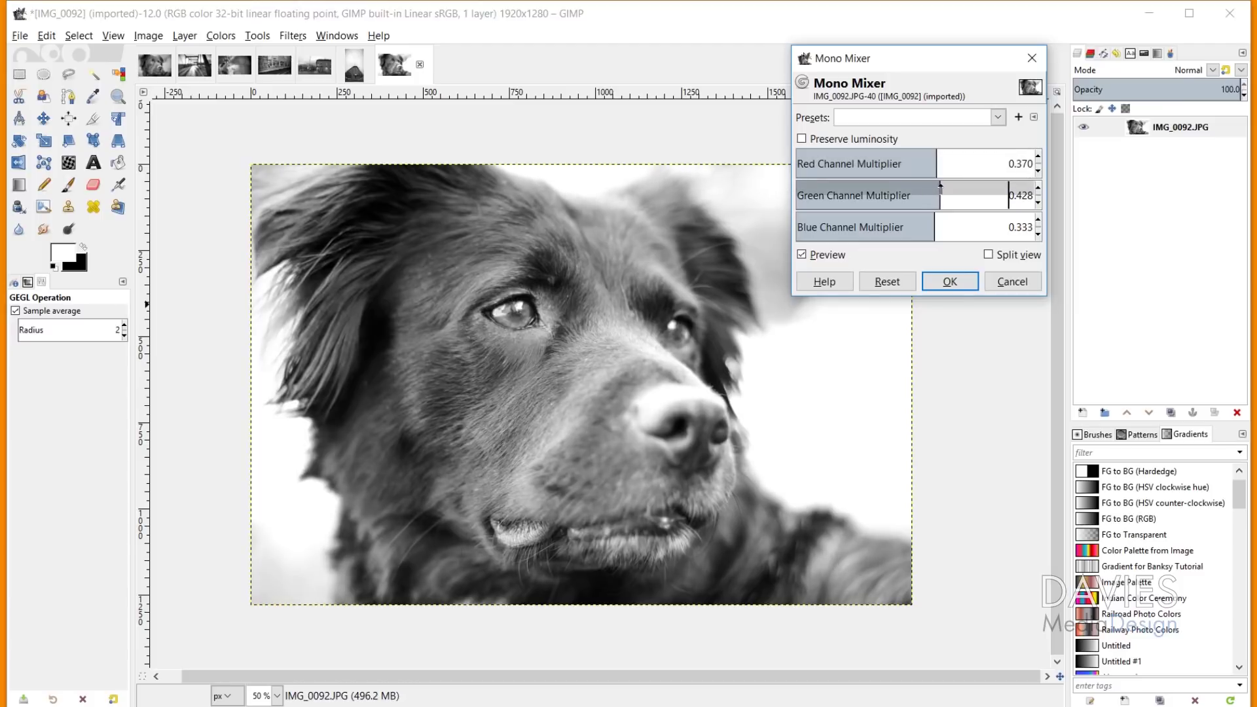
drag(940, 186, 921, 224)
click(801, 254)
click(801, 254)
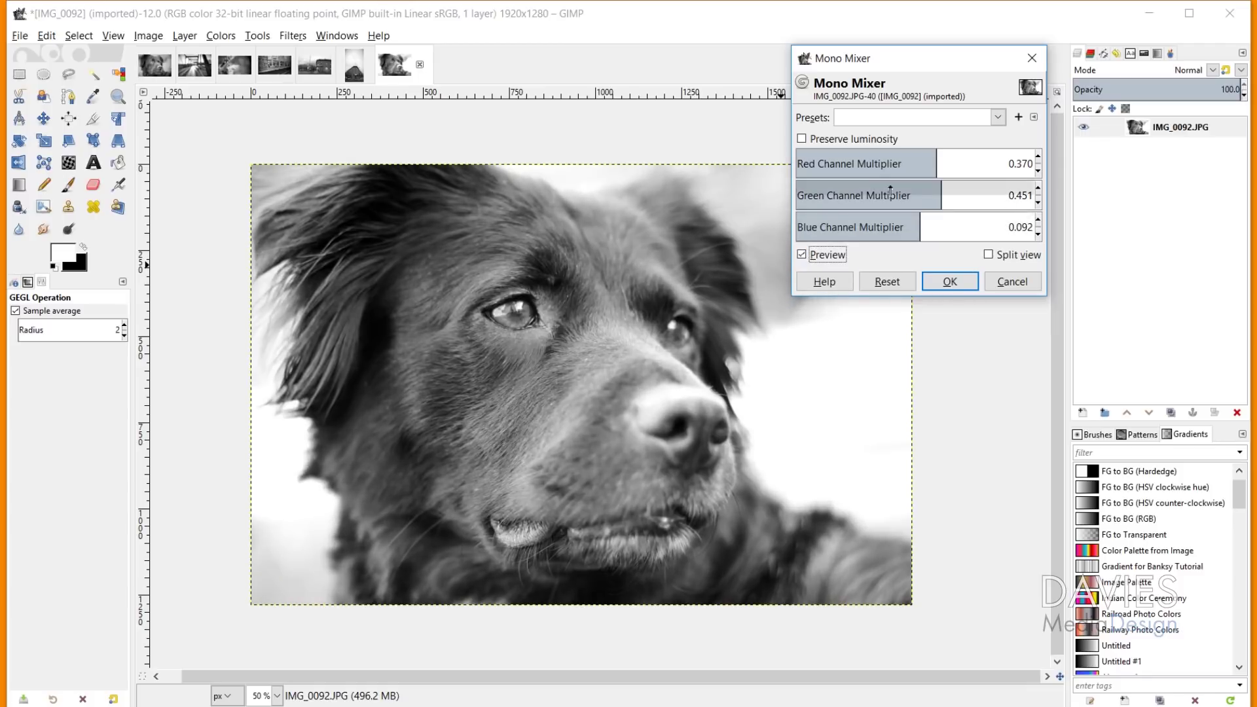
drag(920, 224, 925, 224)
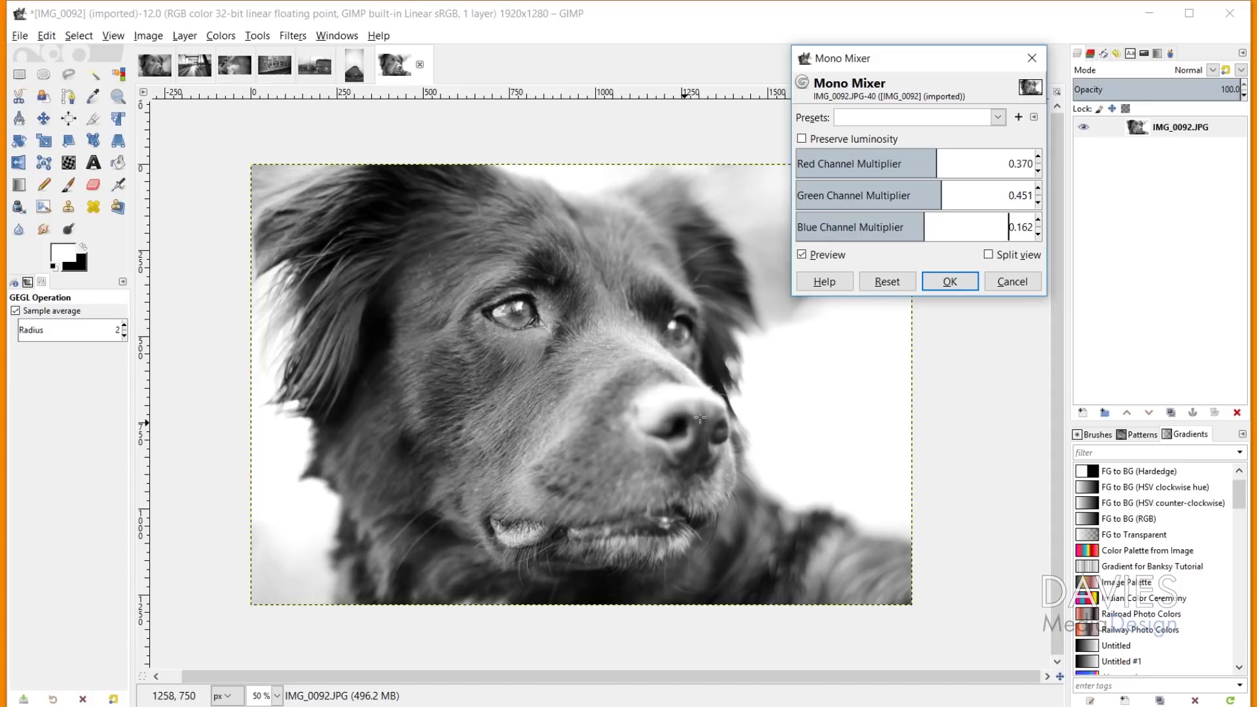
click(802, 255)
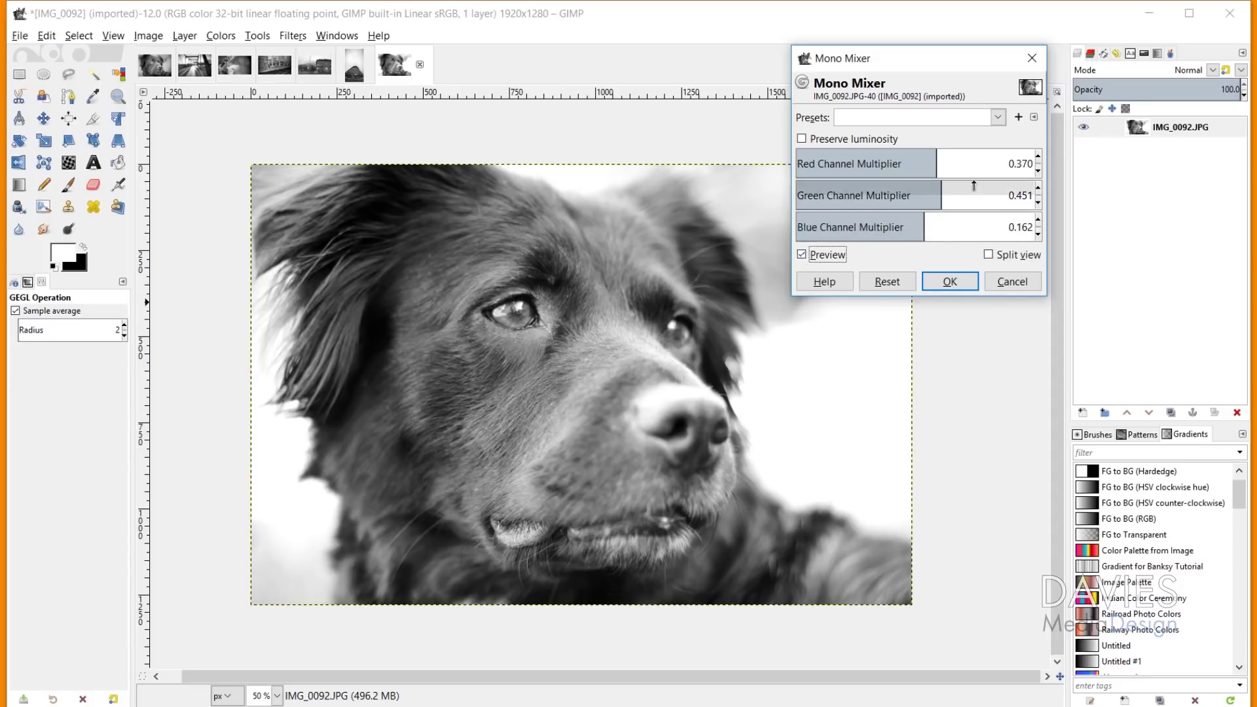
click(943, 283)
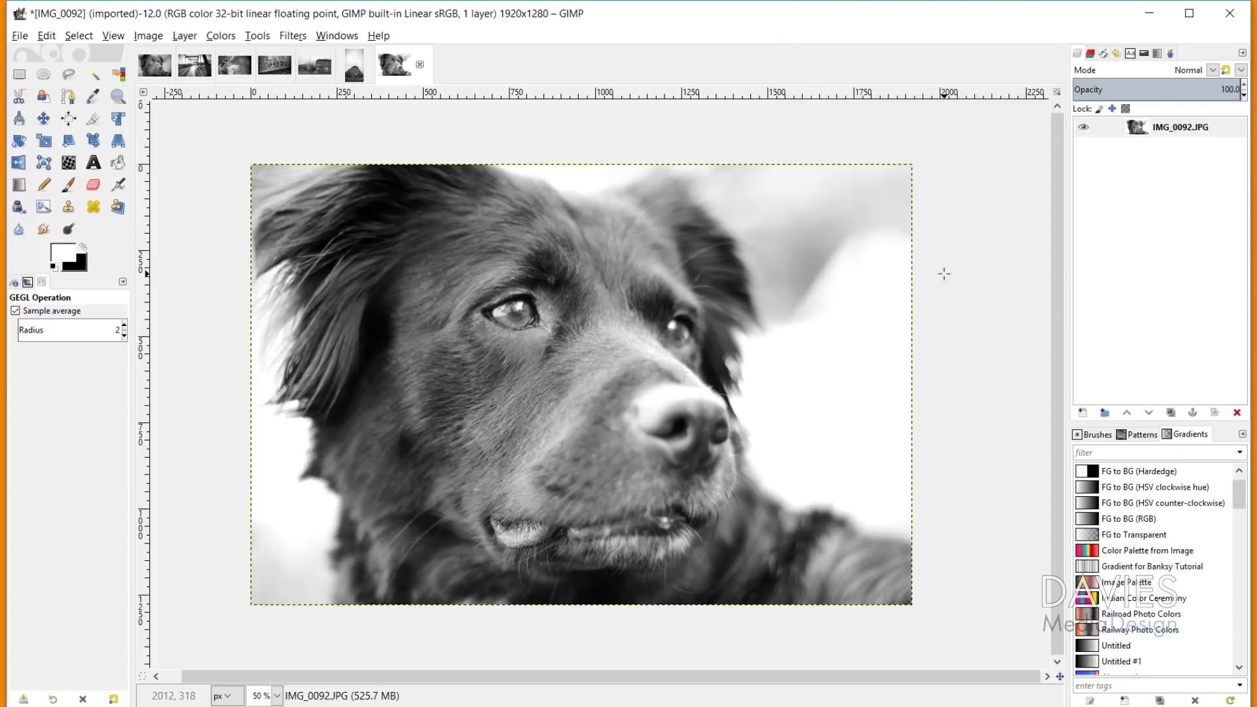
Create a new transparent layer named Soft Light with the Soft light blend mode above the photo.
click(1084, 413)
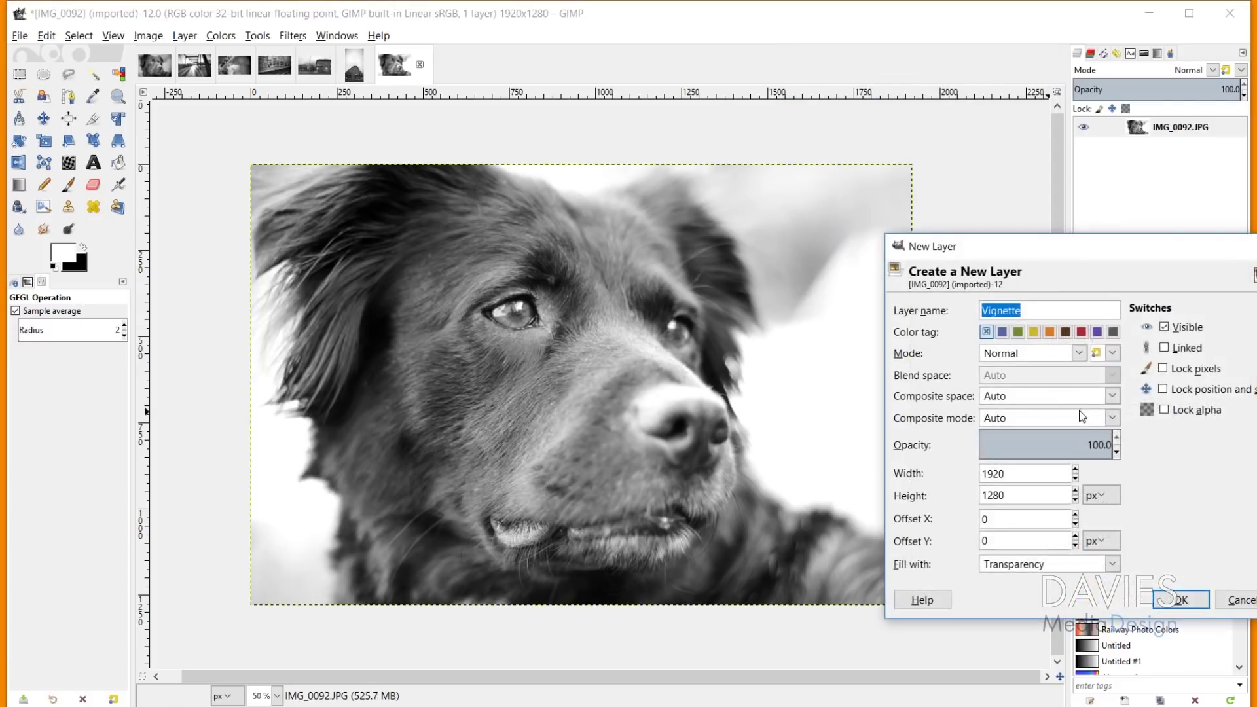
text(Soft Light)
click(1054, 353)
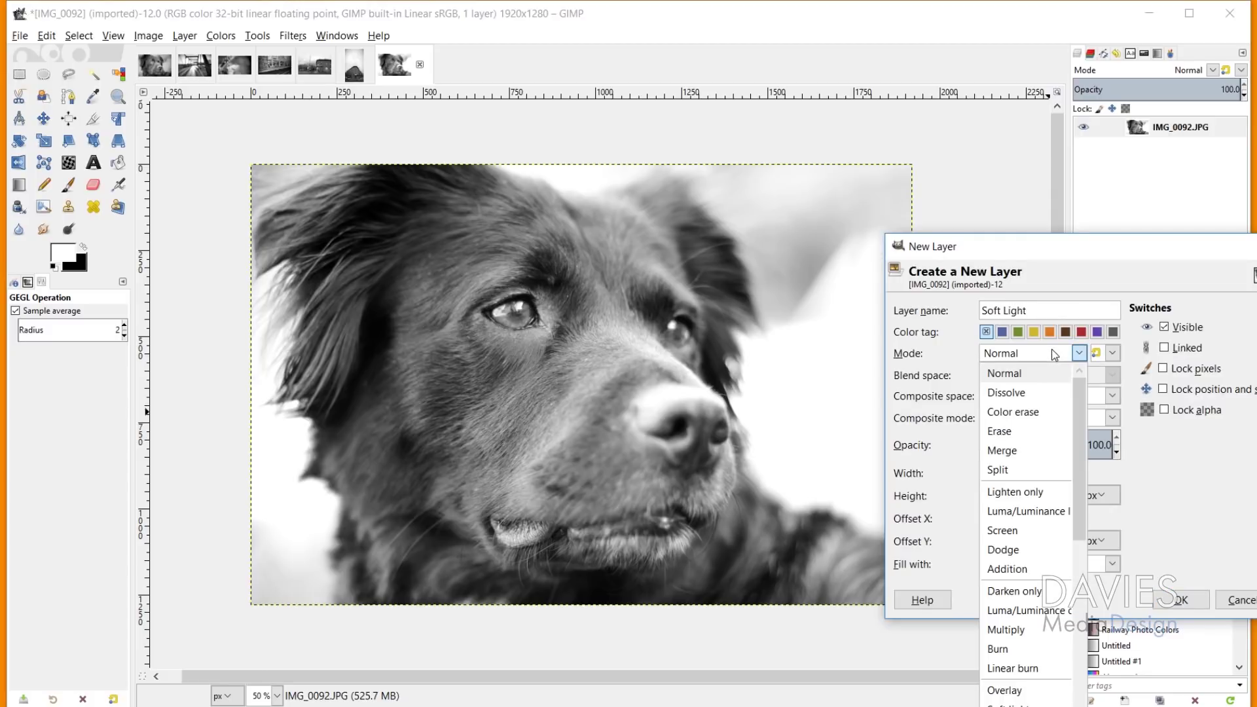
click(1012, 705)
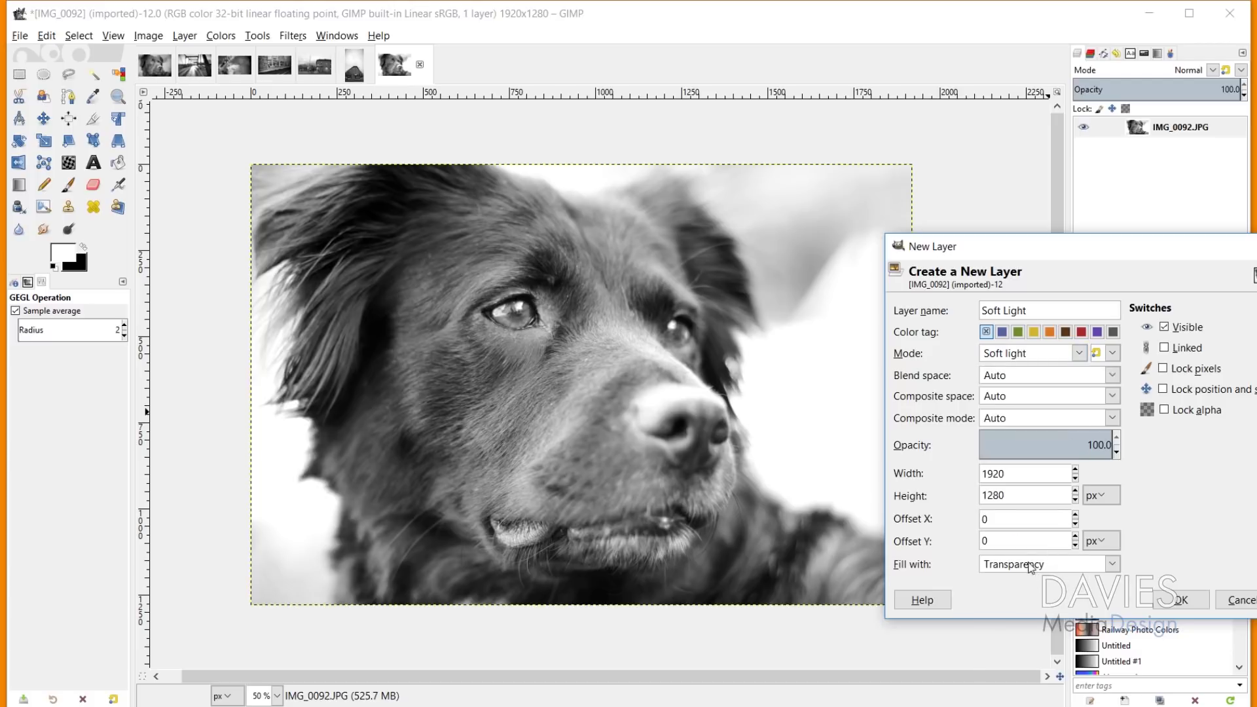
click(1190, 601)
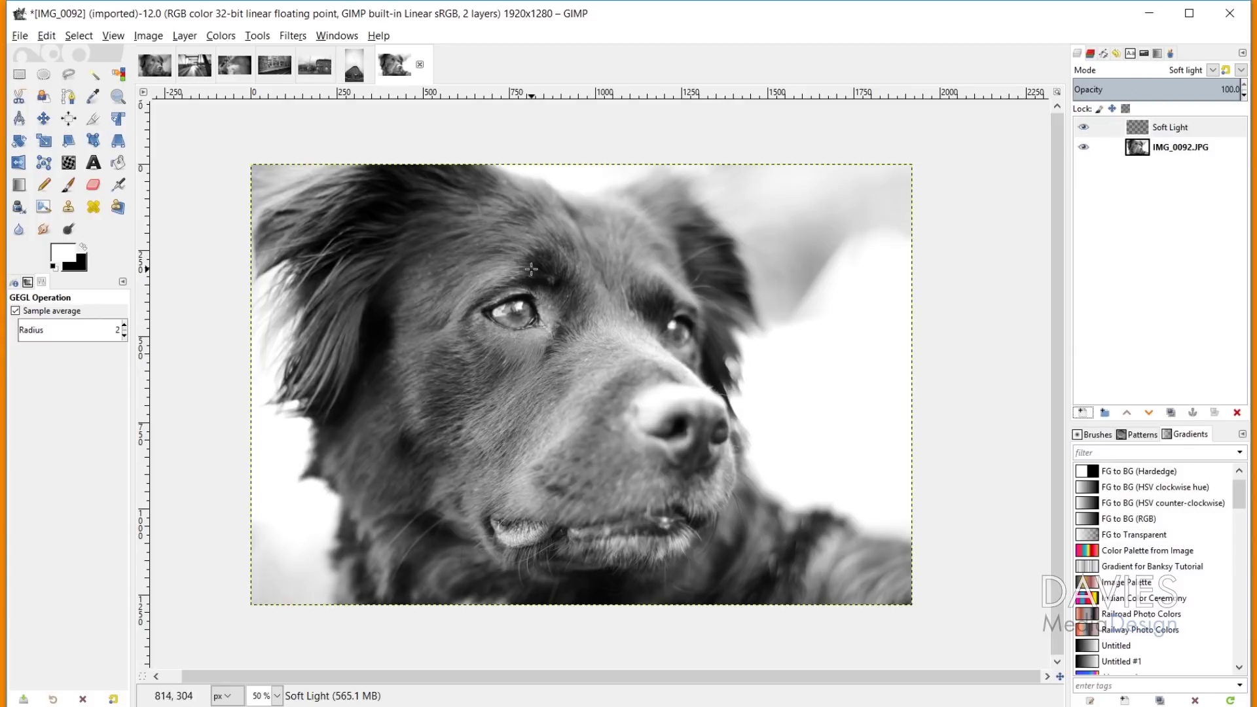
Brighten the dog's nearer eye on the Soft Light layer with a white ffffff soft paintbrush about 725 px in size.
click(68, 187)
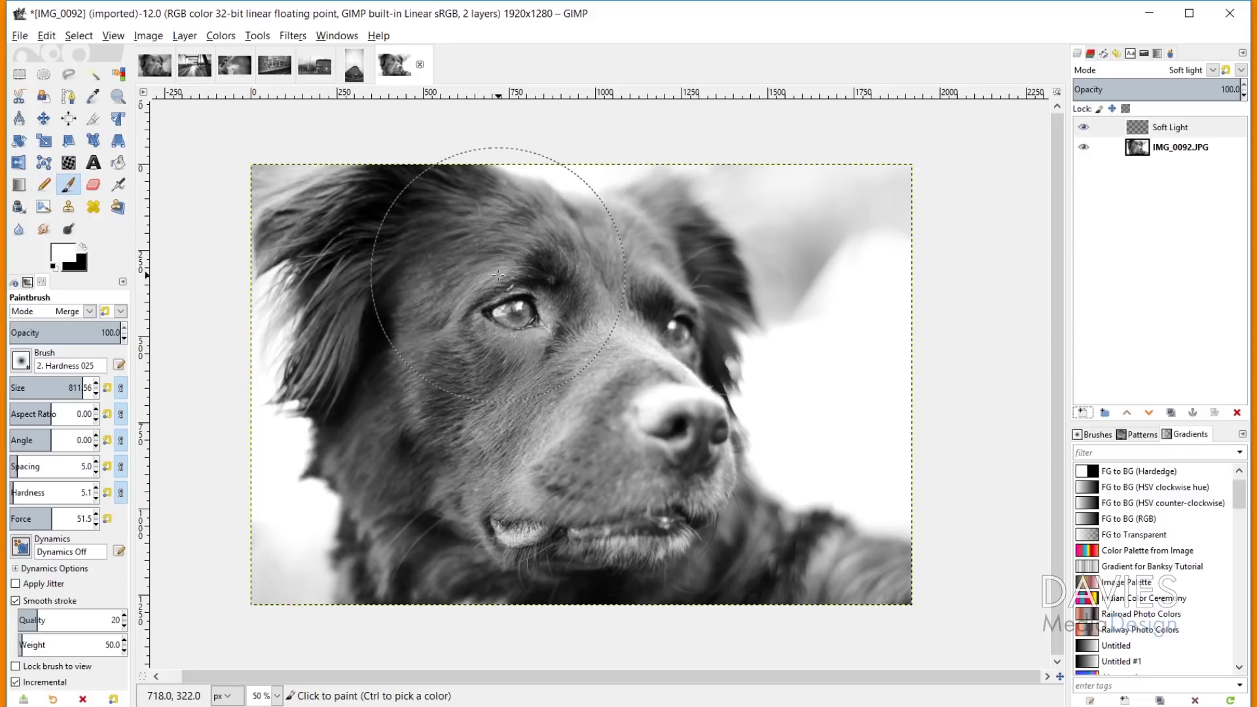
click(65, 253)
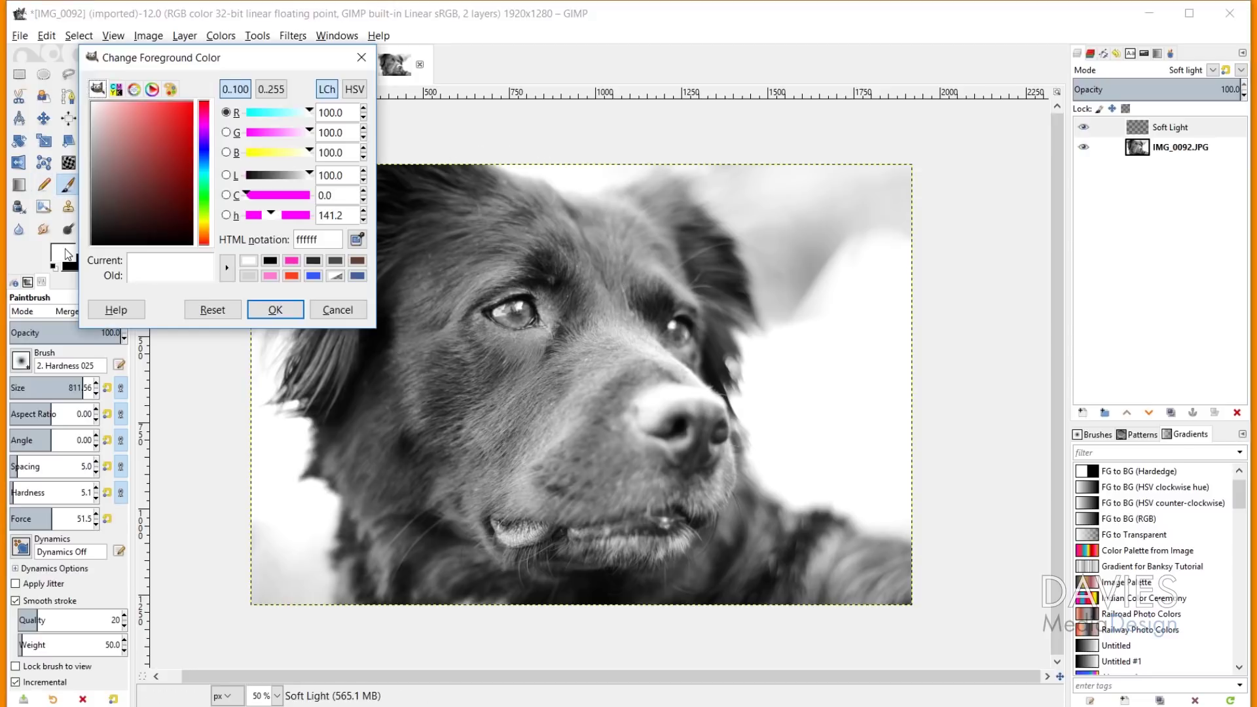
click(275, 310)
drag(68, 388, 72, 383)
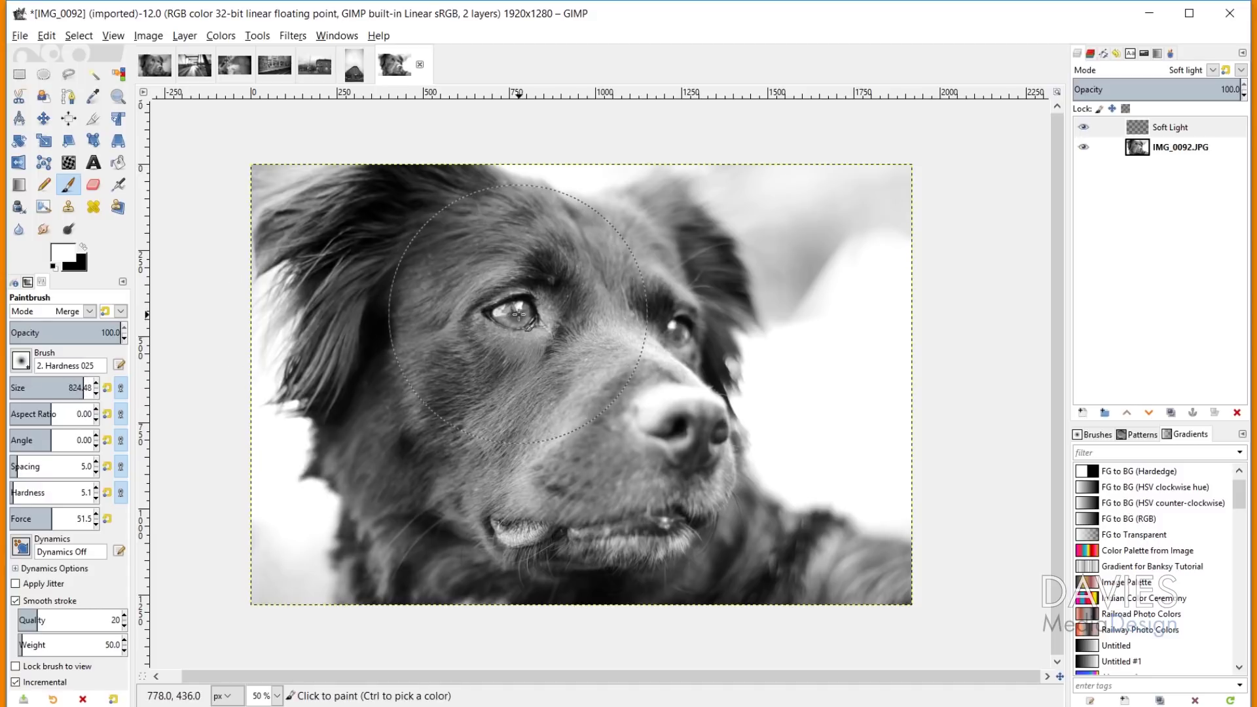
click(78, 382)
drag(78, 383, 74, 386)
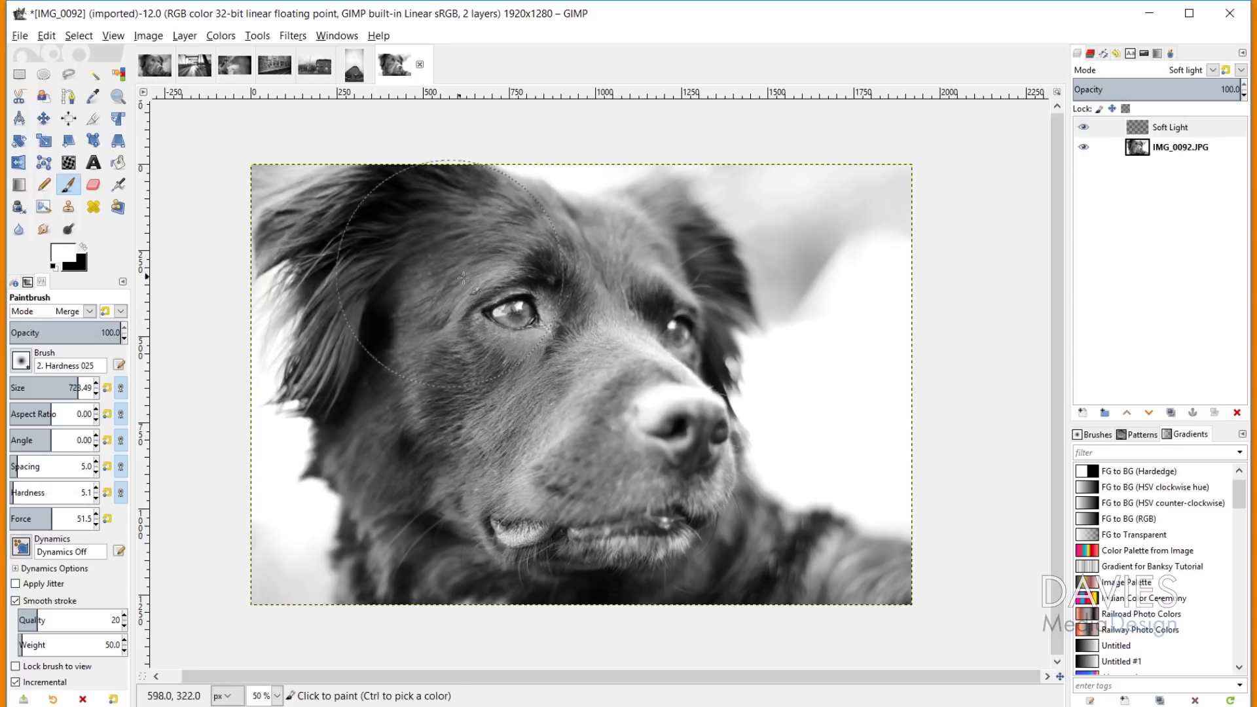
click(517, 311)
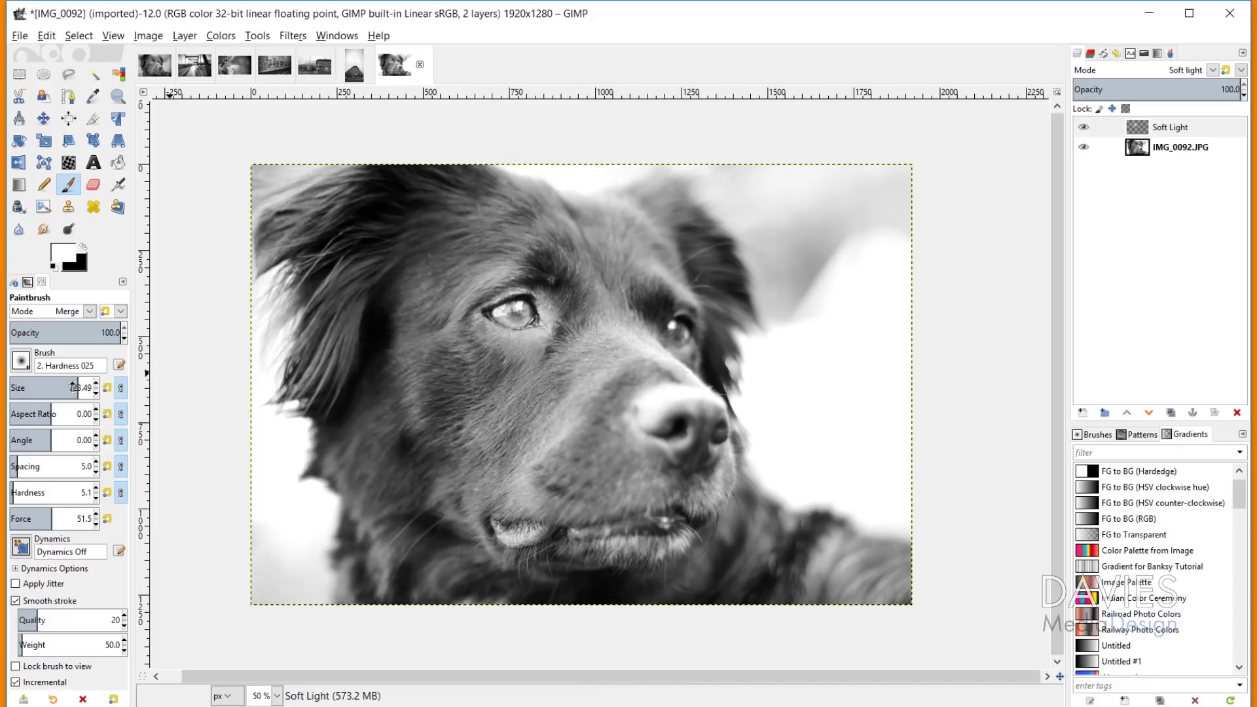
Reduce the paintbrush size to 434.04 and paint white over the dog's nose on the Soft Light layer.
drag(73, 387, 60, 387)
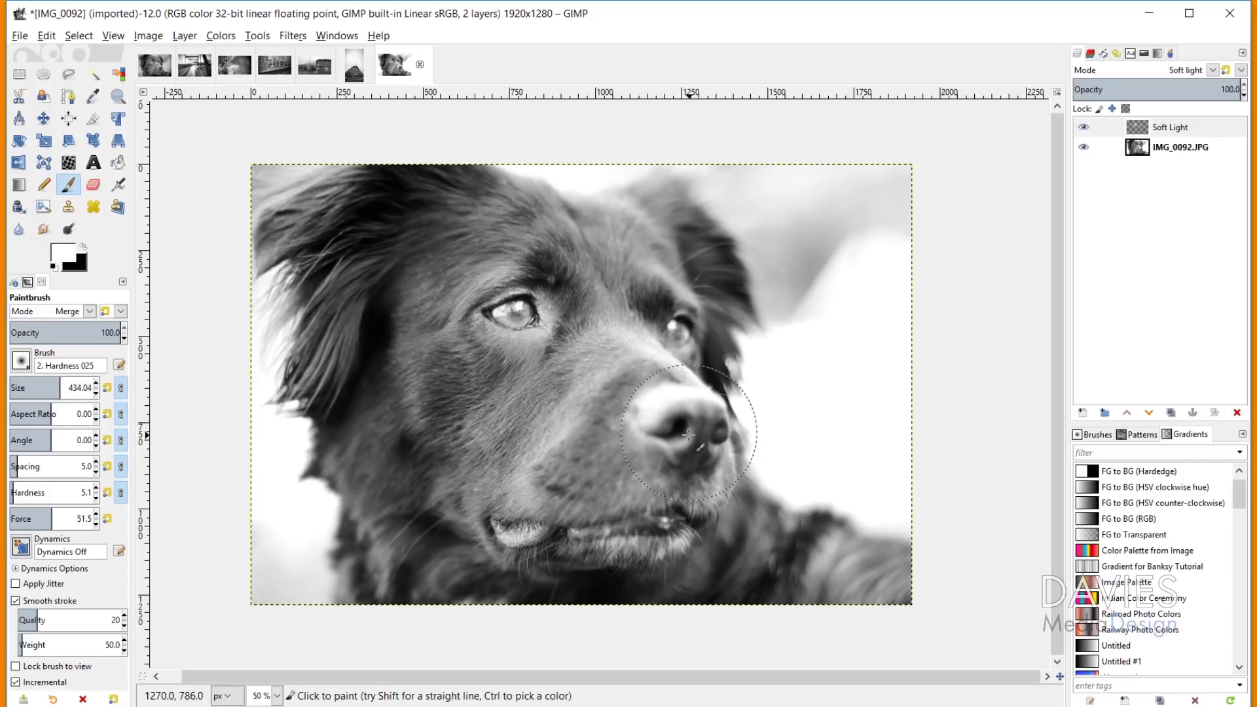
drag(685, 407, 674, 445)
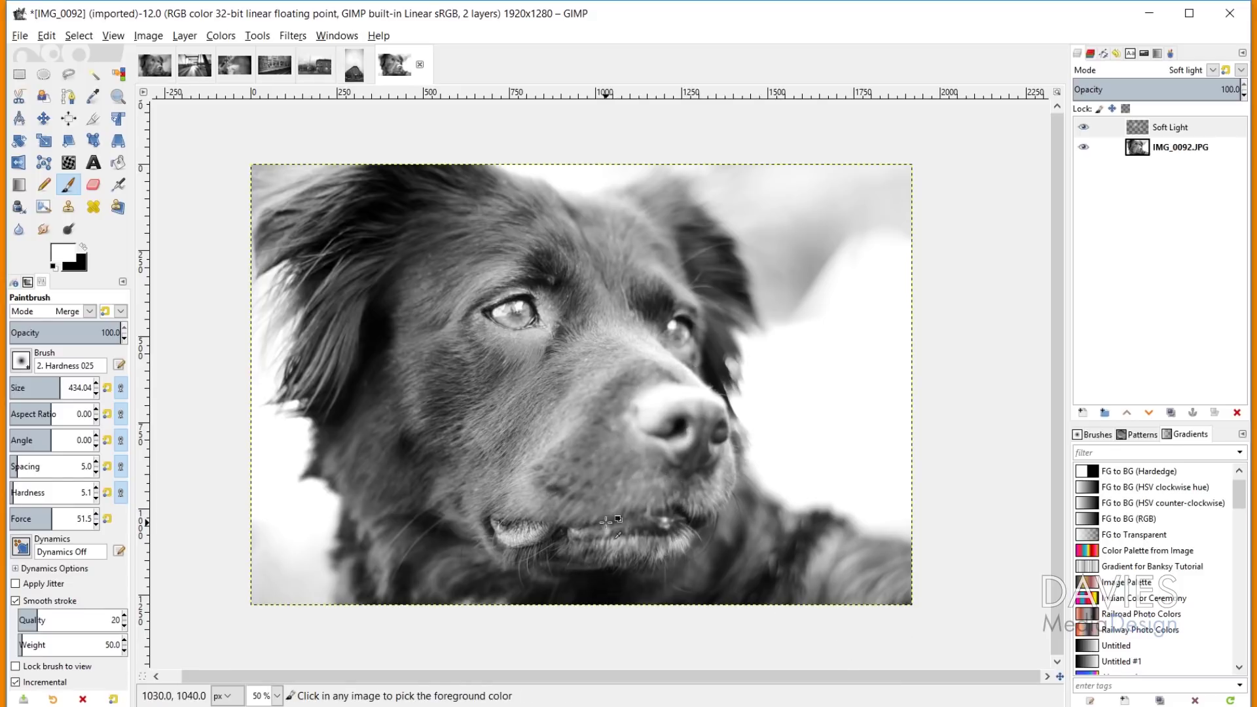
Undo the last brush stroke on the Soft Light layer and toggle that layer's visibility to compare the effect.
key(ctrl+z)
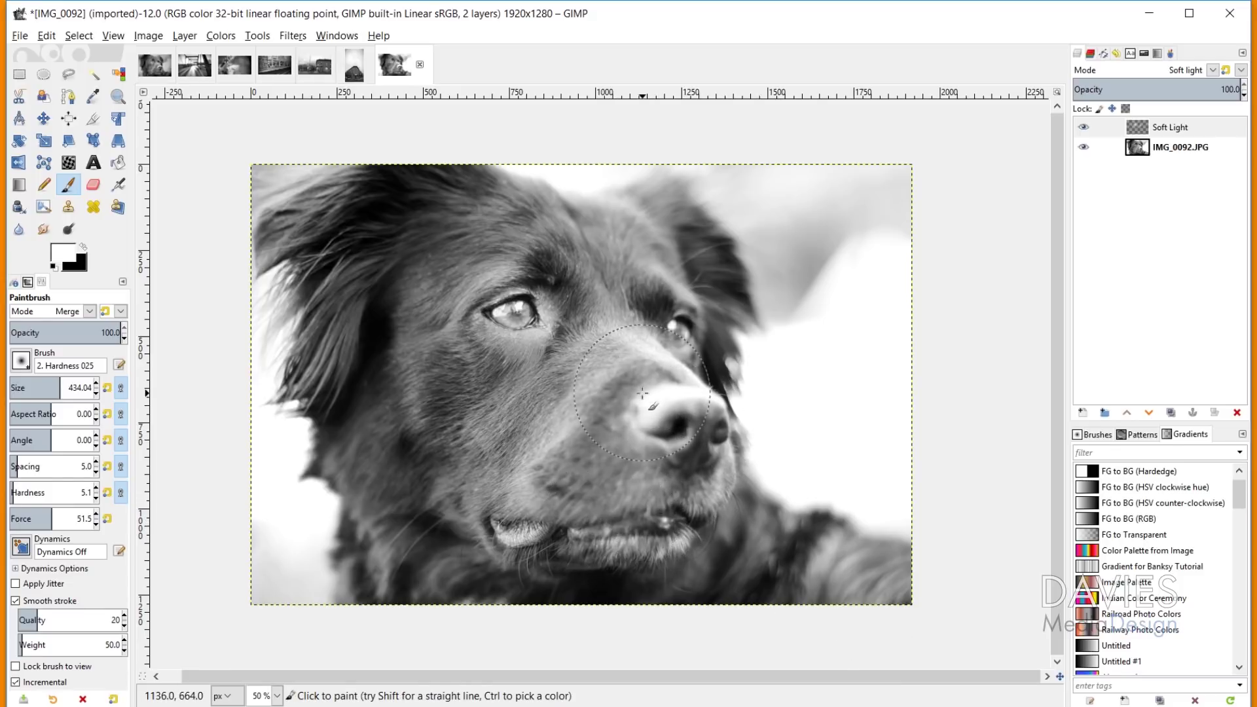
click(1083, 128)
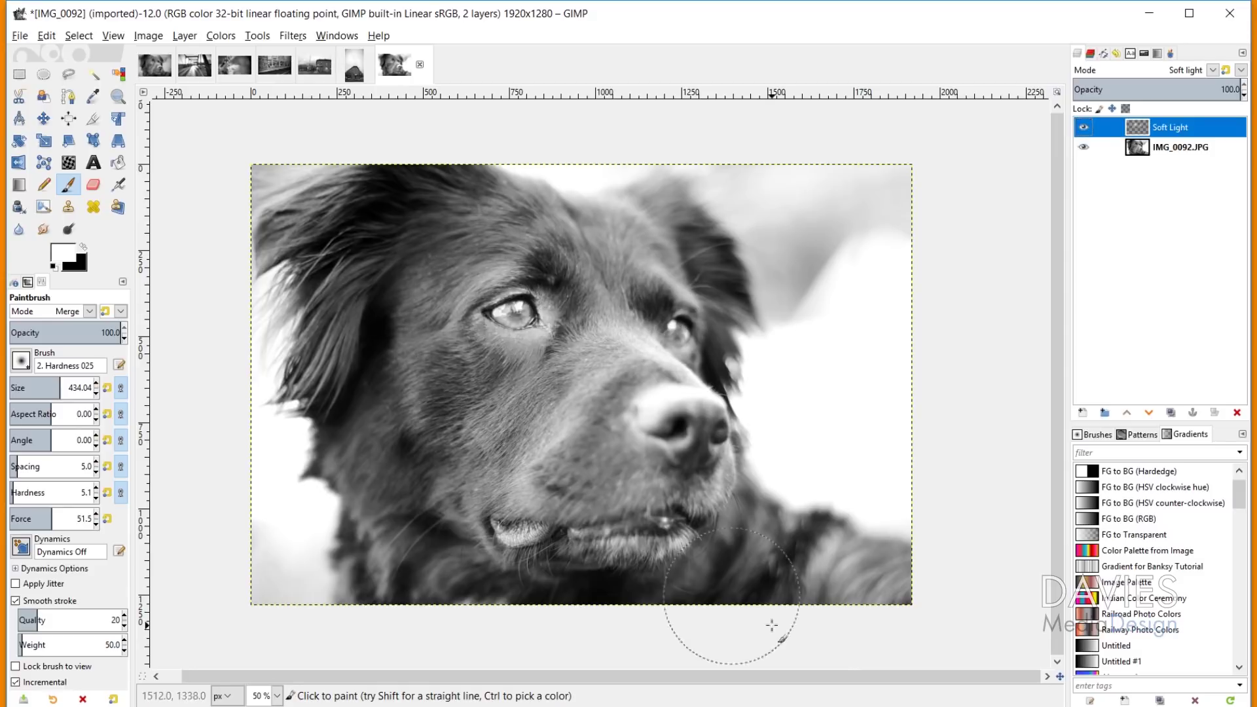
Create a new transparent layer named Vignette with the Normal blend mode above the Soft Light layer.
click(1083, 413)
text(Vignette)
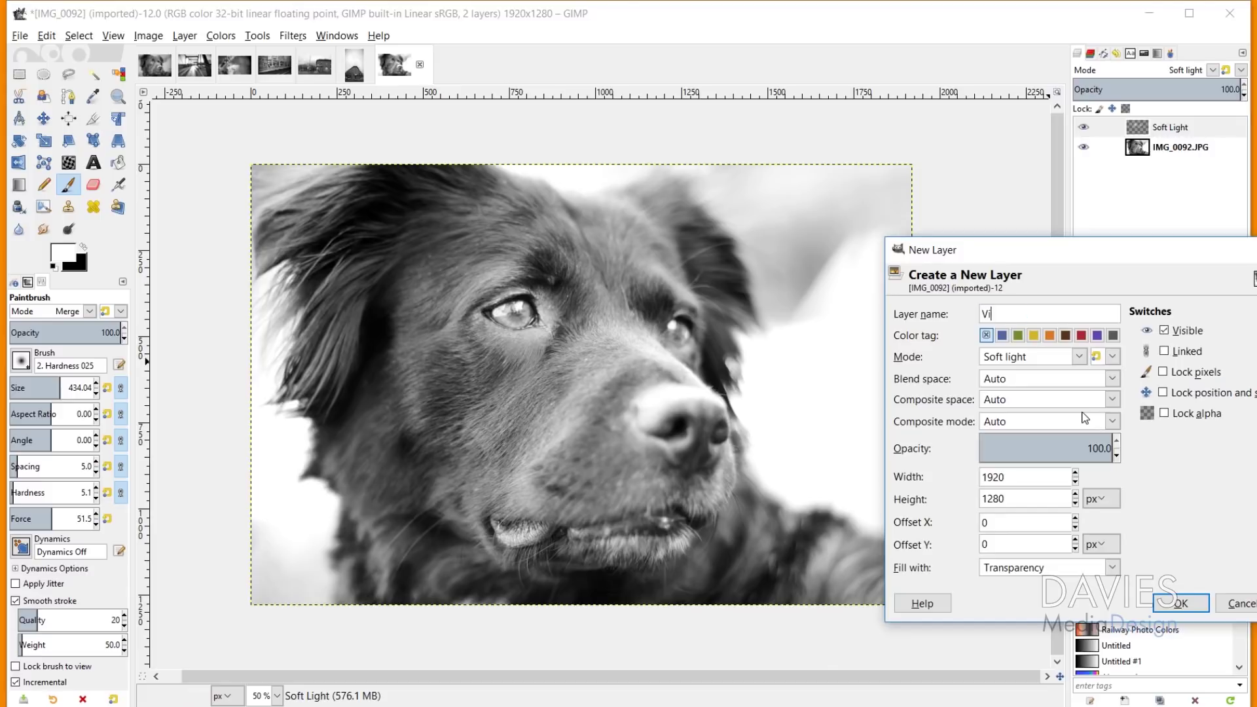
click(1077, 357)
click(1050, 375)
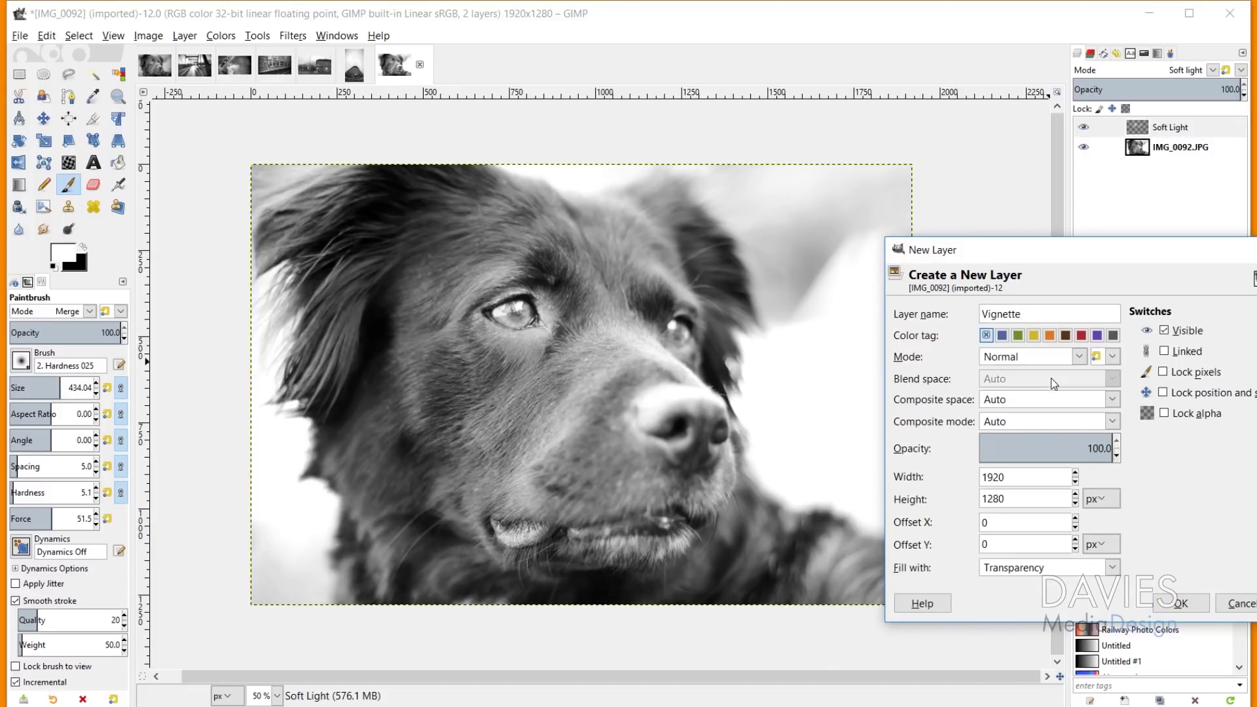
click(1181, 603)
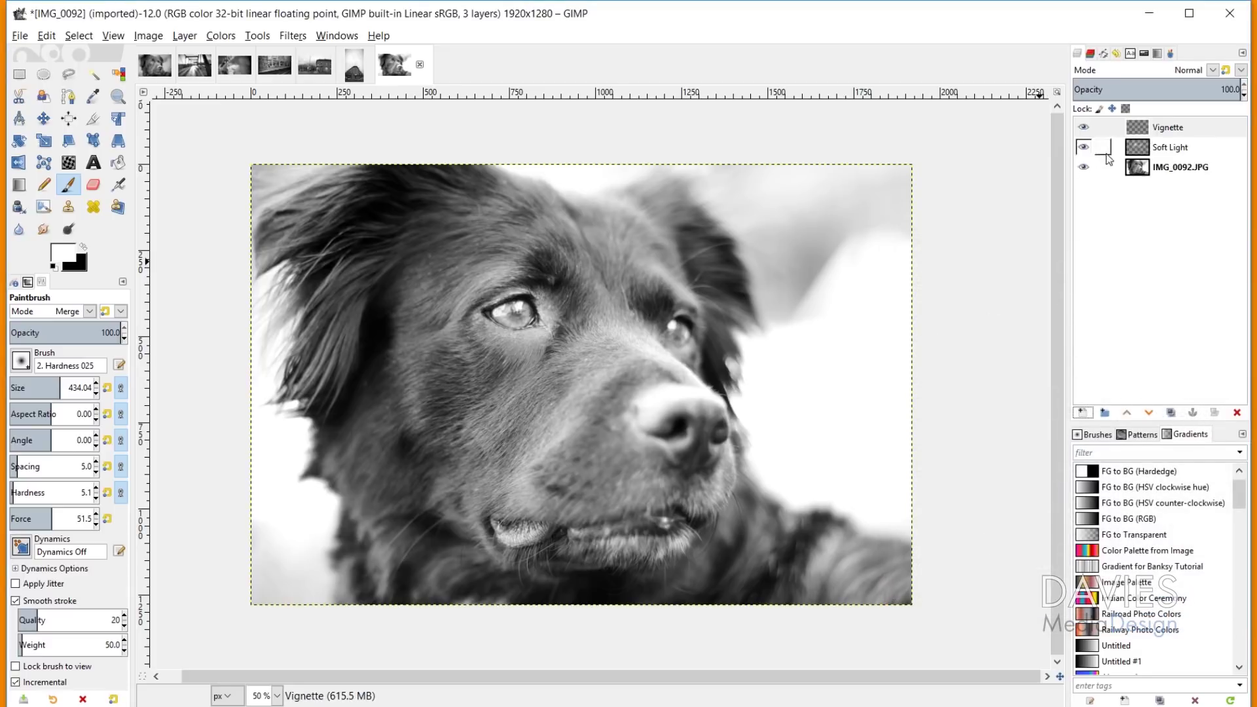
Start the Vignette filter on the Vignette layer and set its proportion to 0.546.
click(1137, 126)
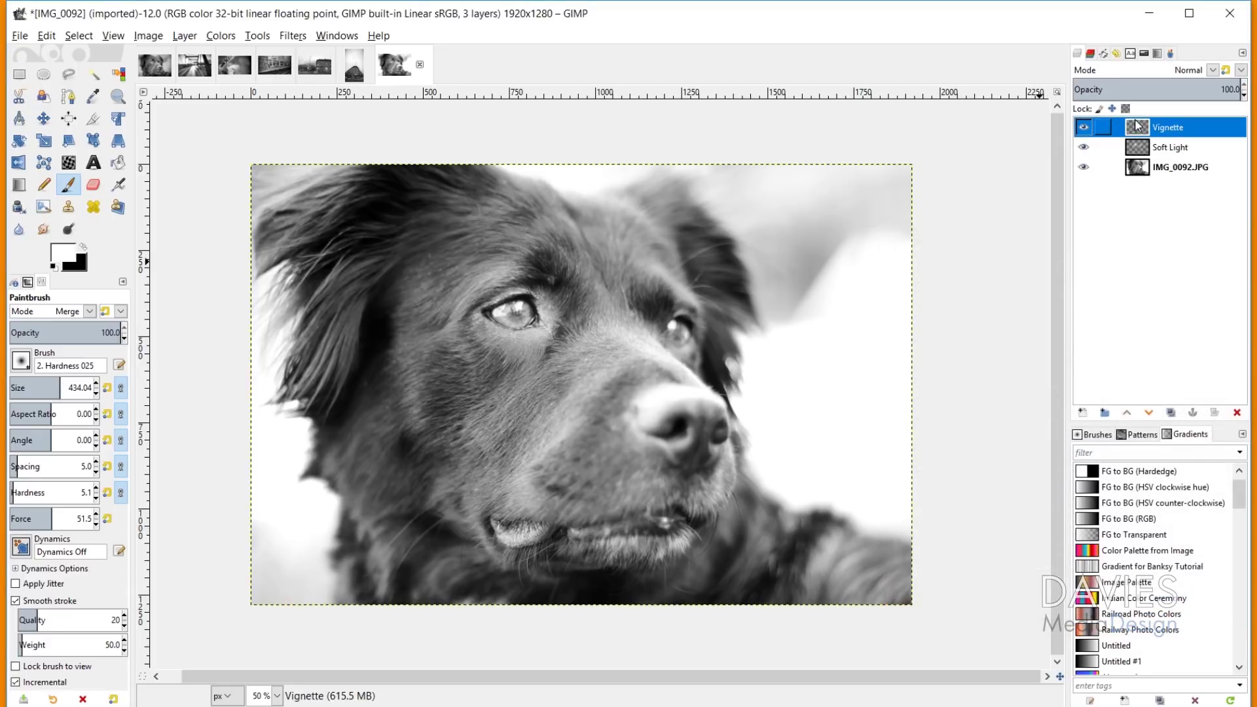
click(295, 36)
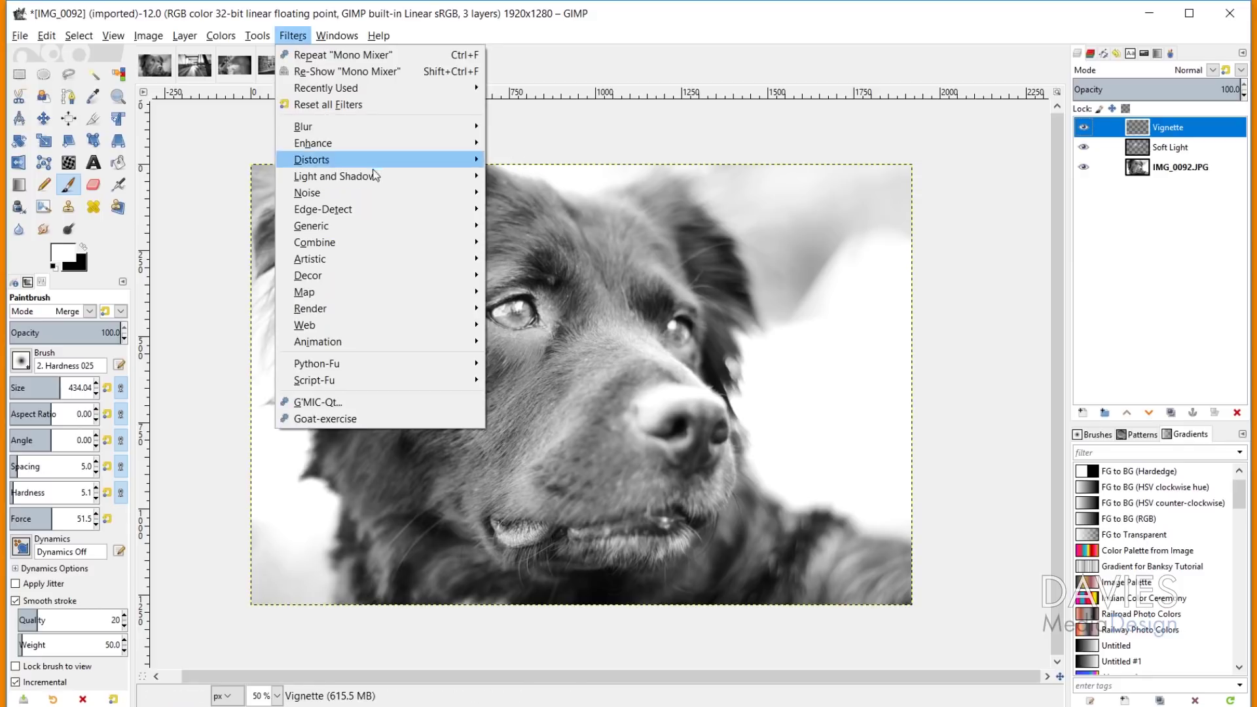
mouse_move(380, 180)
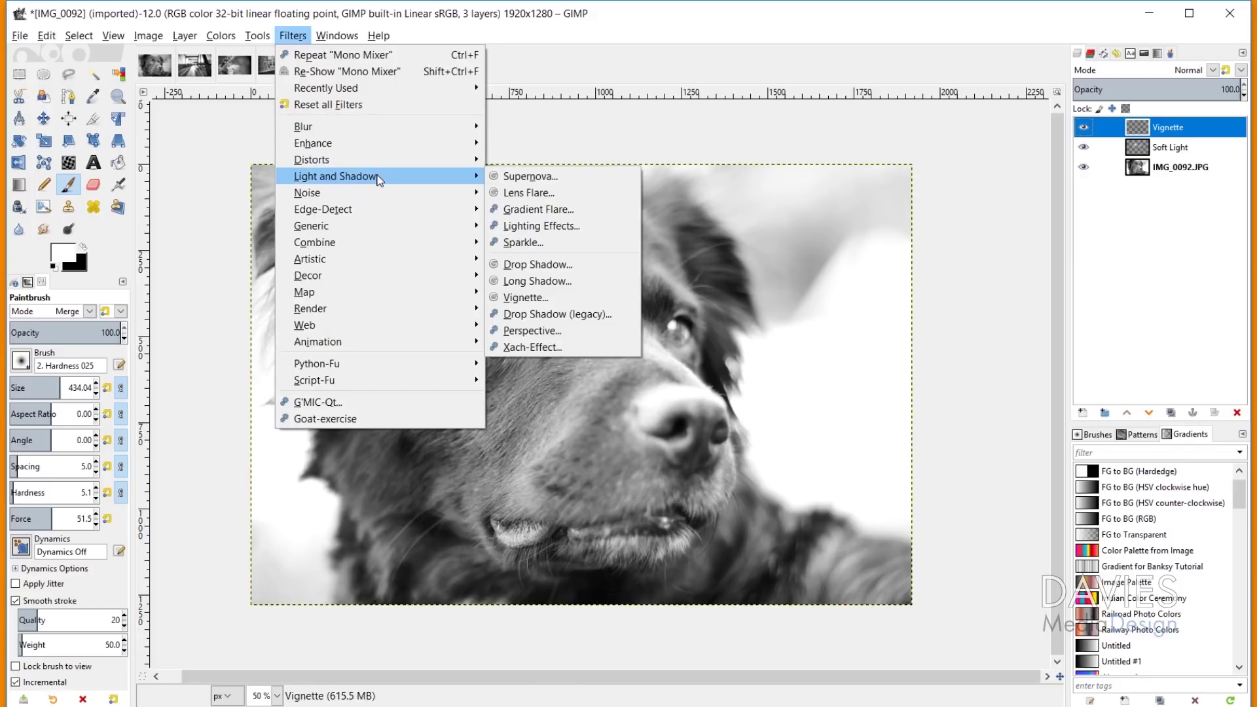
click(525, 297)
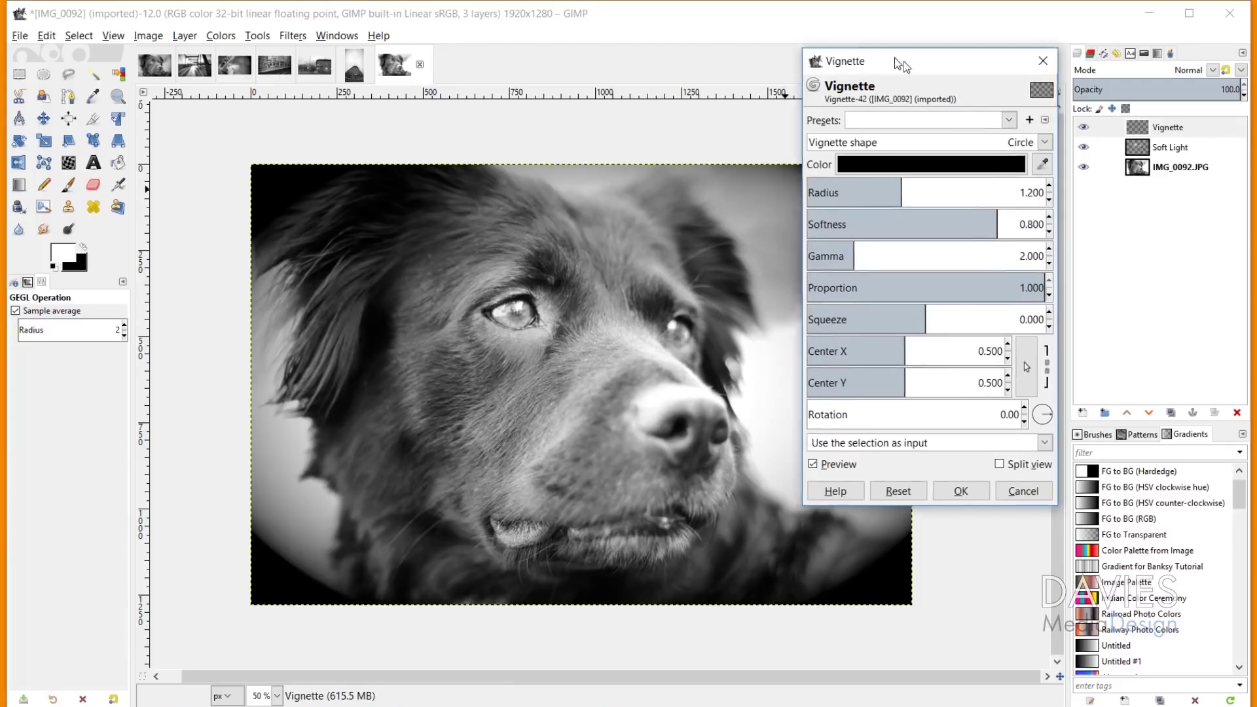
drag(897, 60, 1016, 77)
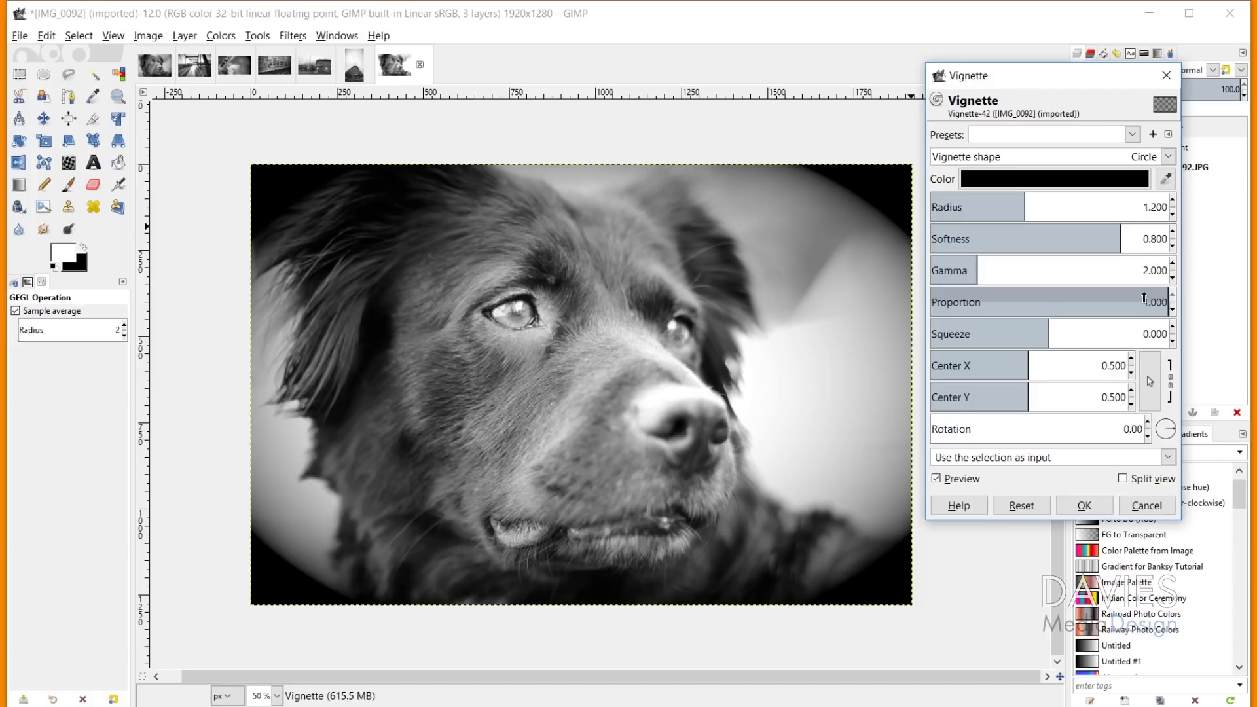
drag(1144, 298, 1059, 302)
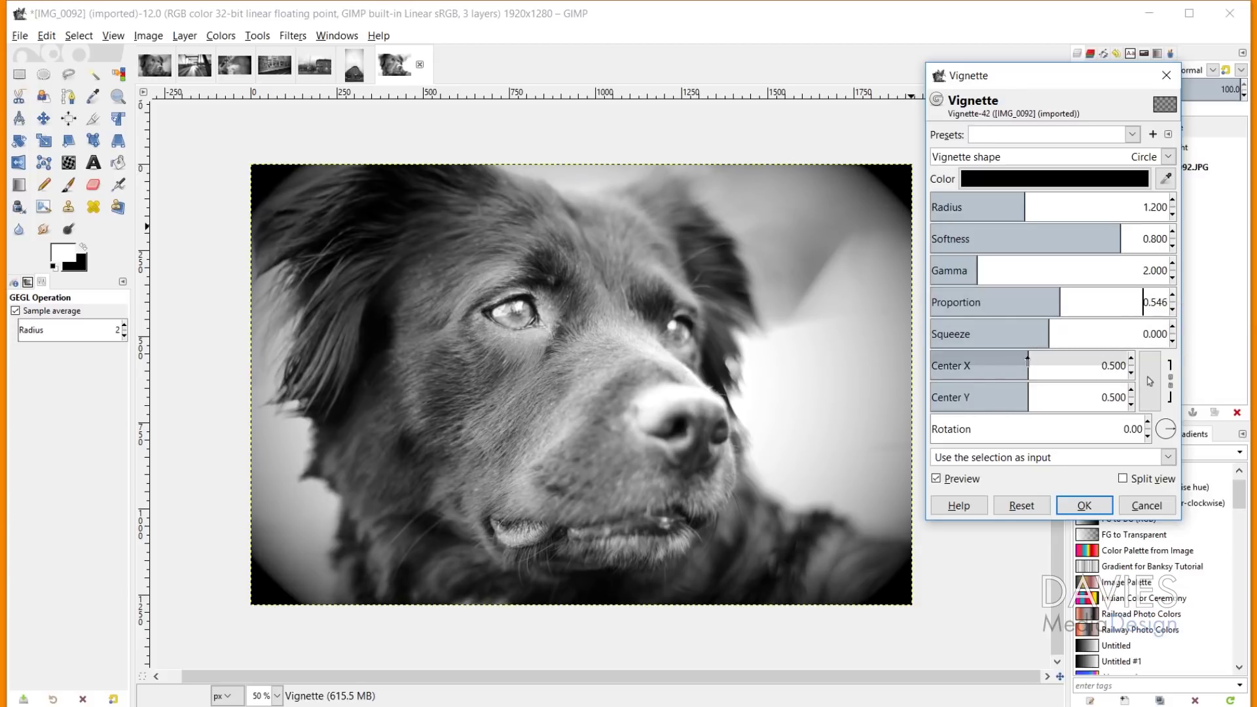
Centre the vignette between the dog's eyes at X 0.476 and Y 0.375, and set its radius to 1.569.
click(1152, 381)
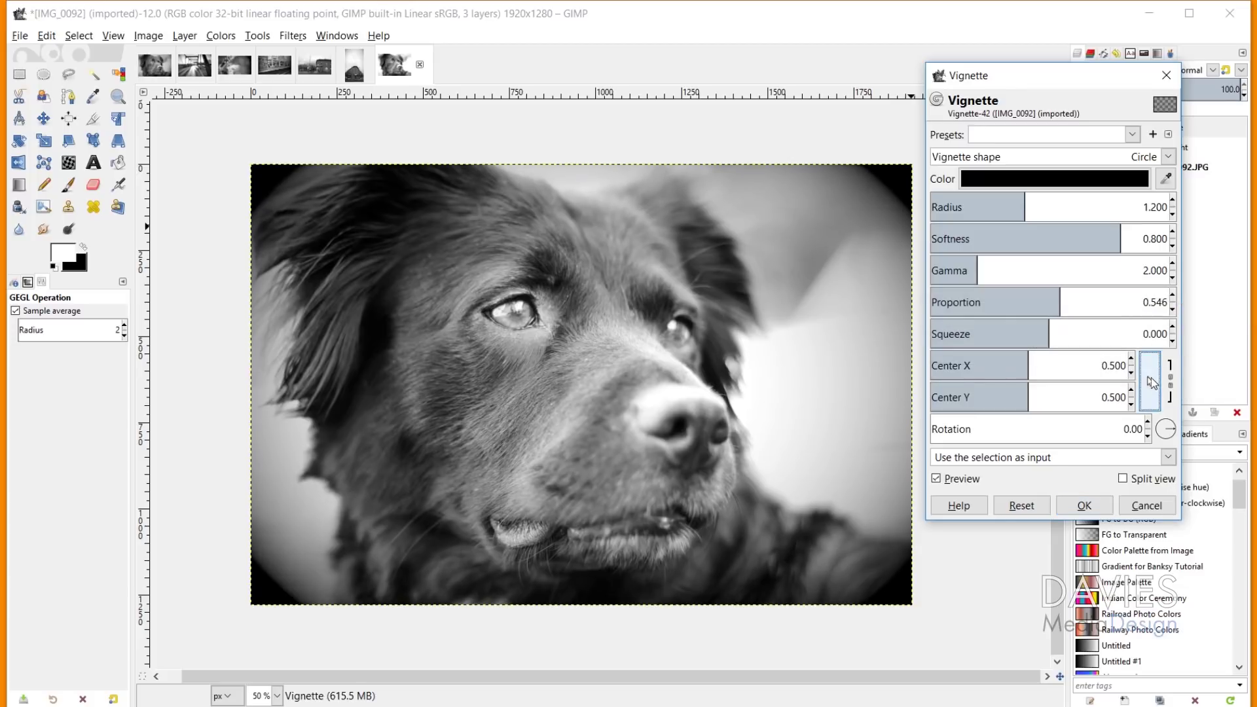
click(561, 314)
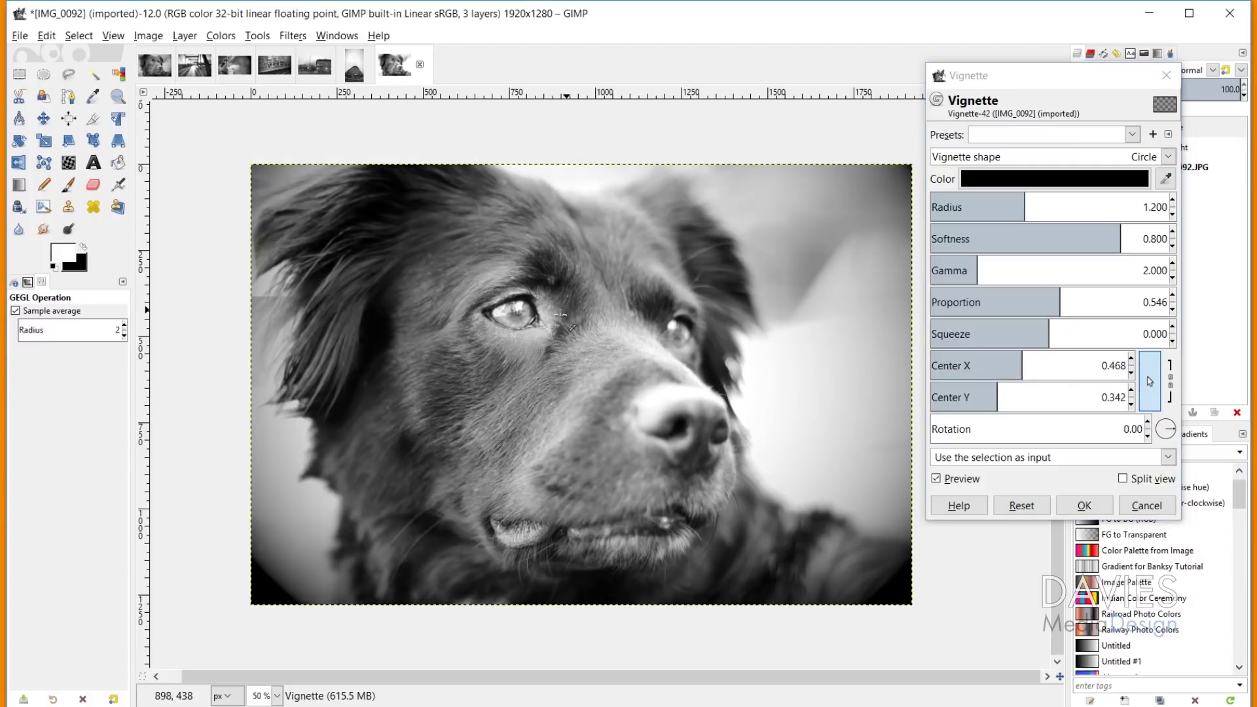
drag(560, 315, 568, 330)
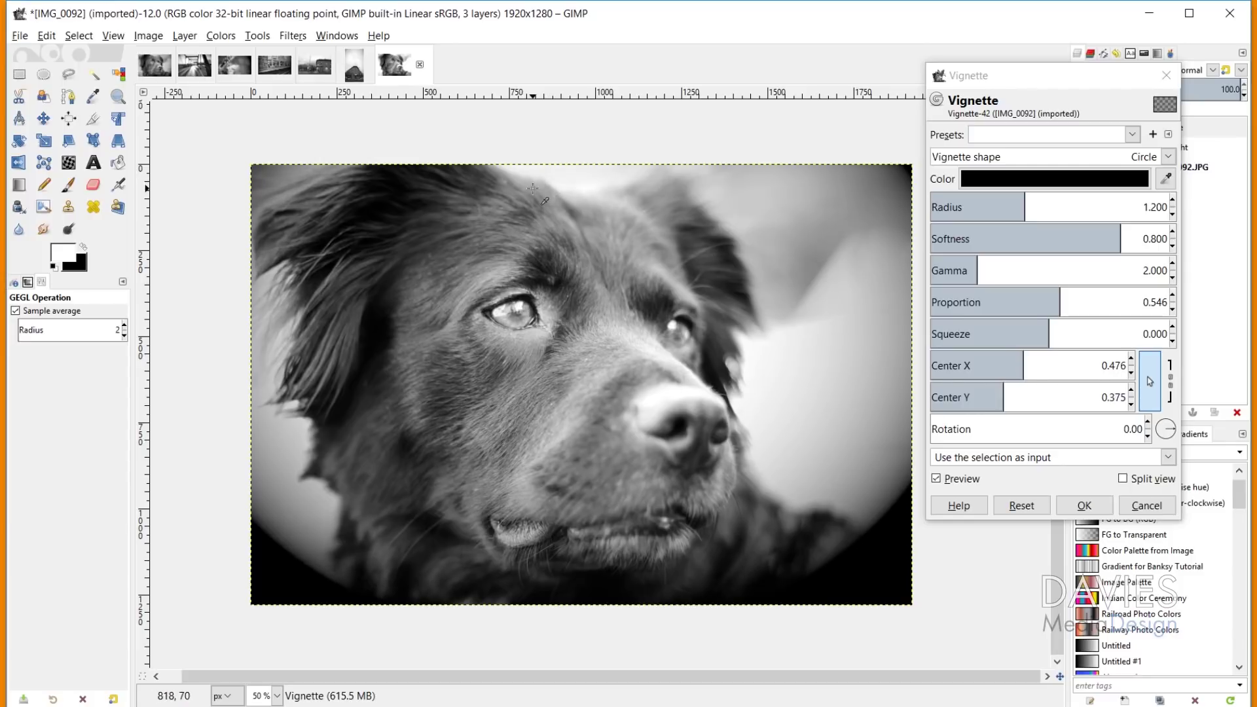
drag(1024, 200, 1052, 205)
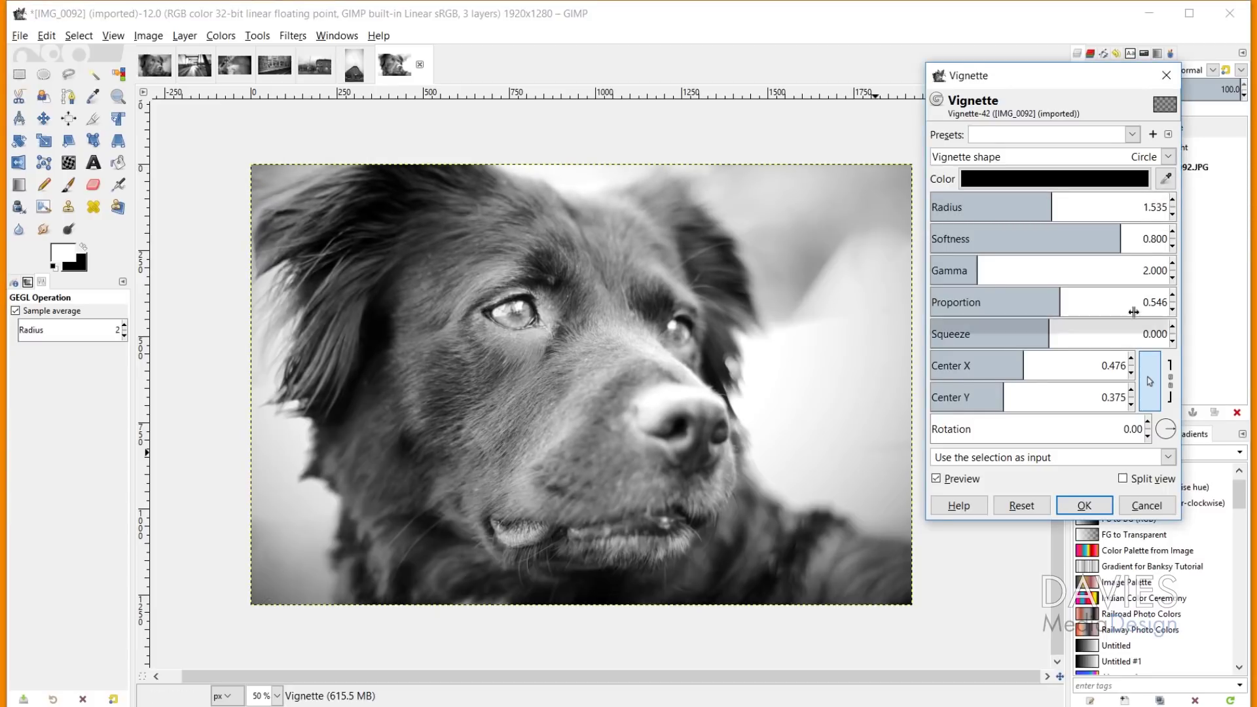
drag(1054, 200, 1009, 203)
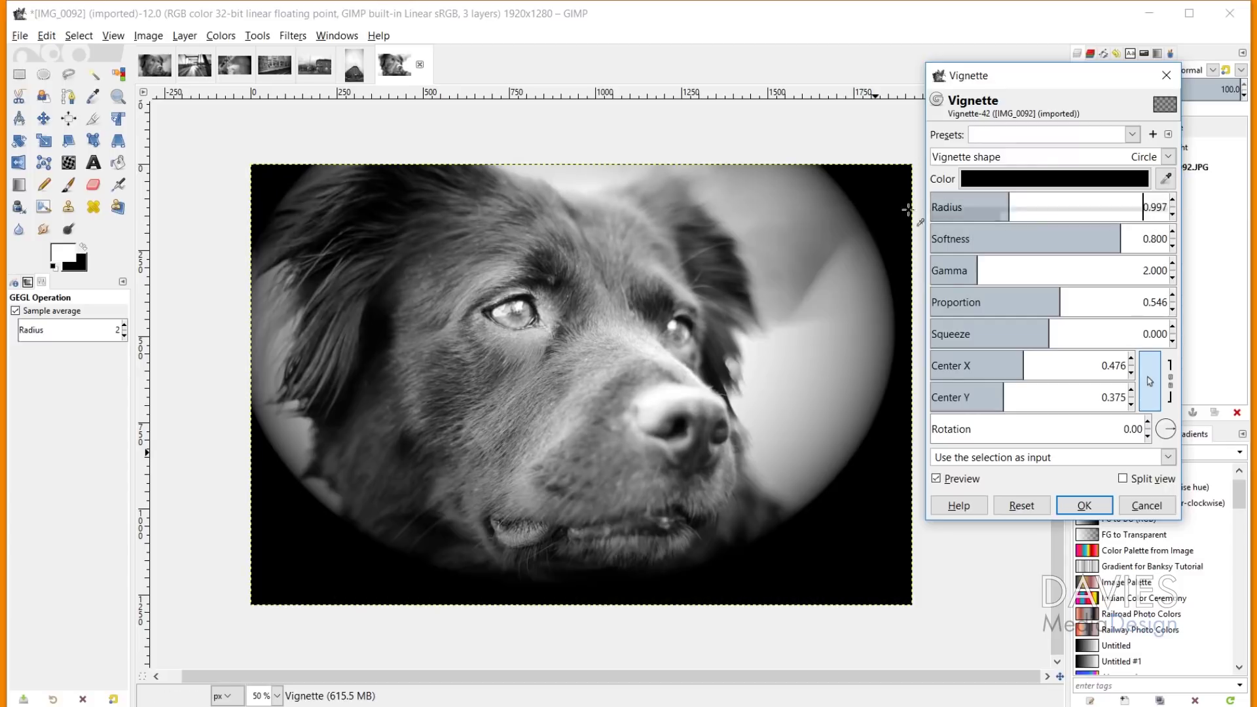
click(1056, 199)
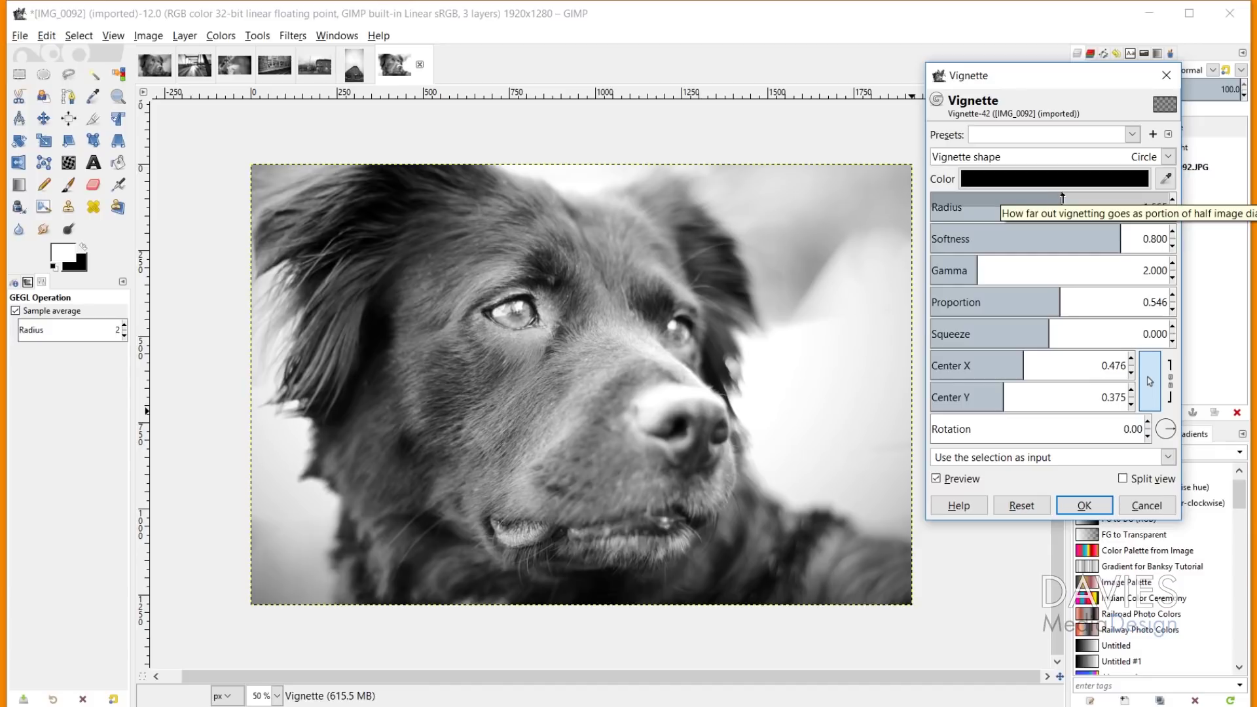
Set the vignette's softness to 0.853, compare the image with the preview off, and apply the filter.
click(1116, 237)
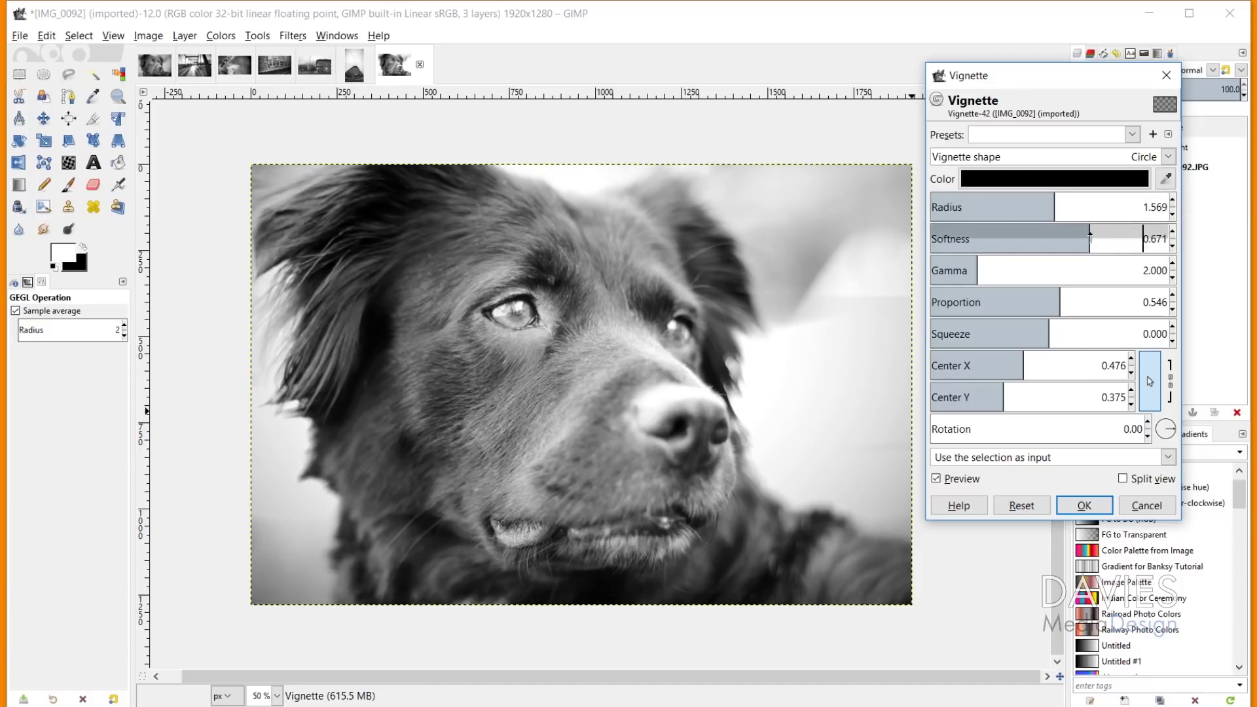
click(1125, 236)
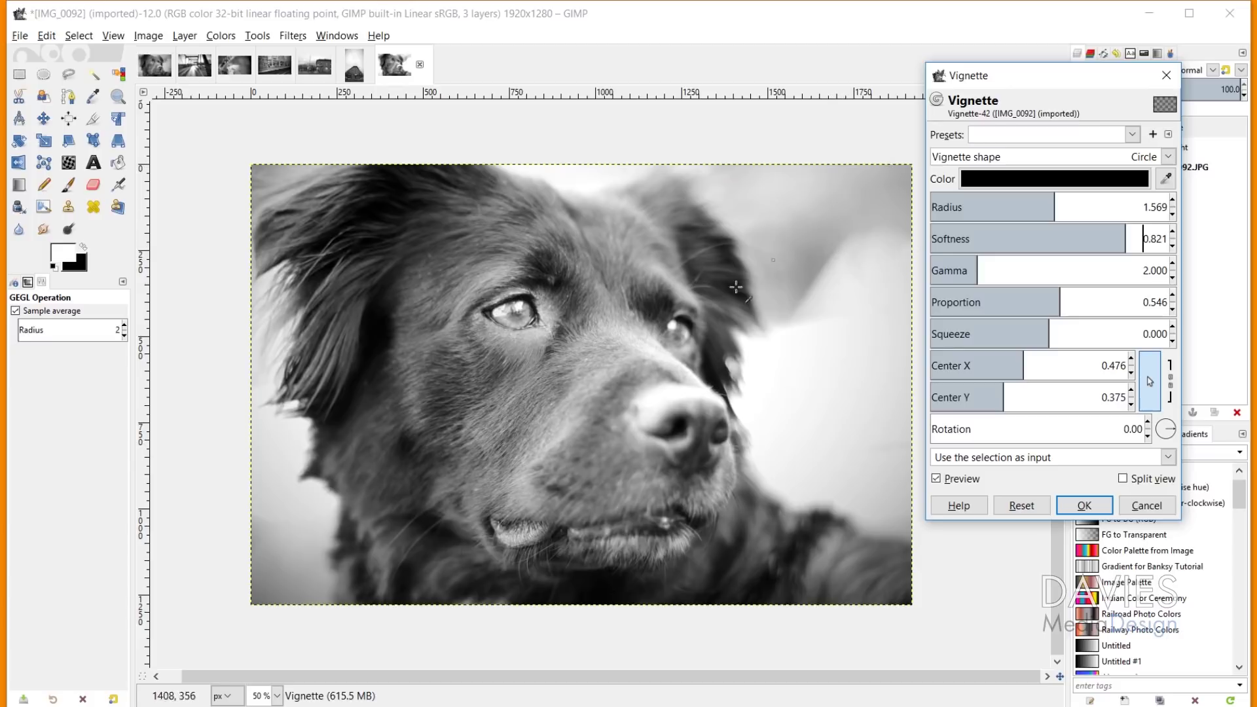
click(1144, 237)
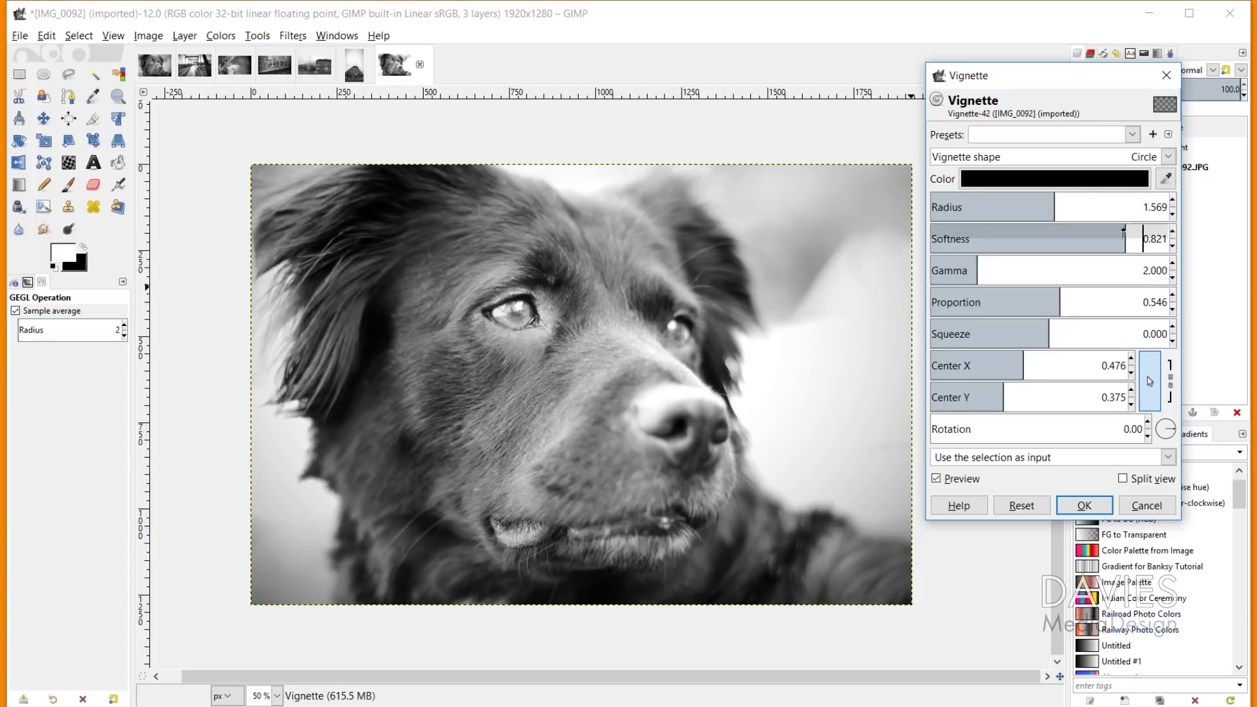
mouse_move(1144, 237)
mouse_down()
mouse_move(1100, 238)
mouse_move(1133, 238)
mouse_up()
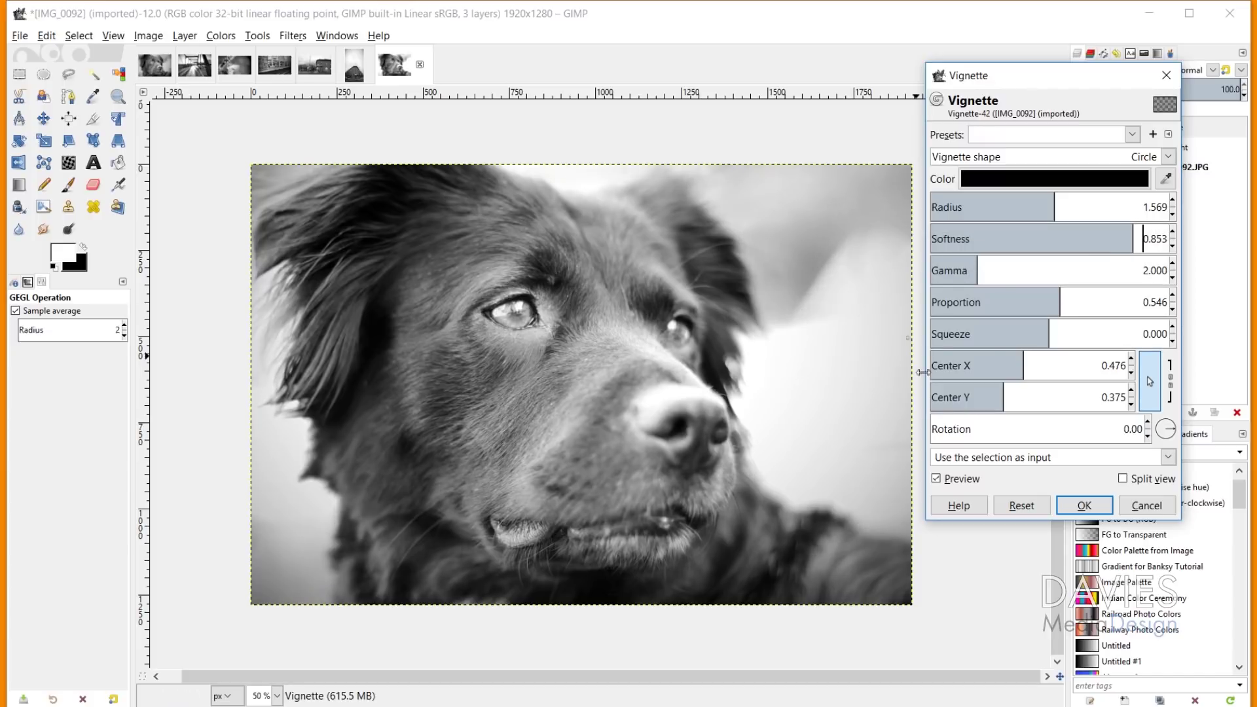
click(936, 479)
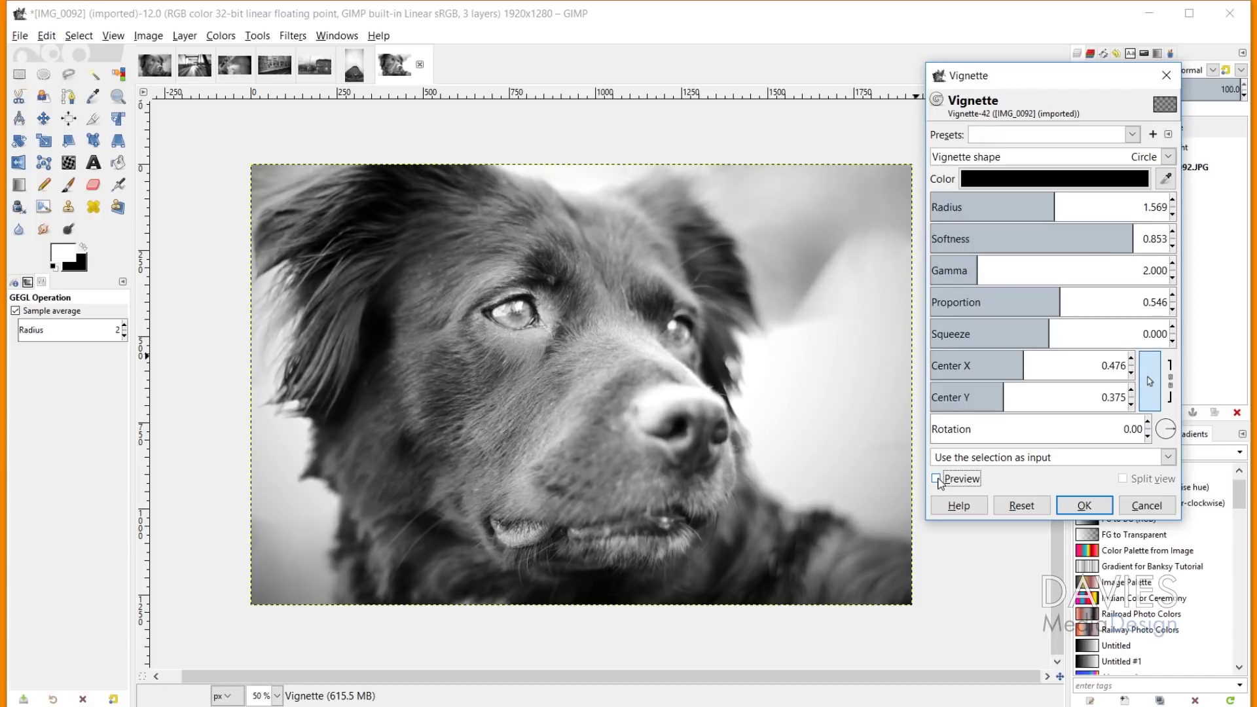
click(937, 479)
click(1084, 505)
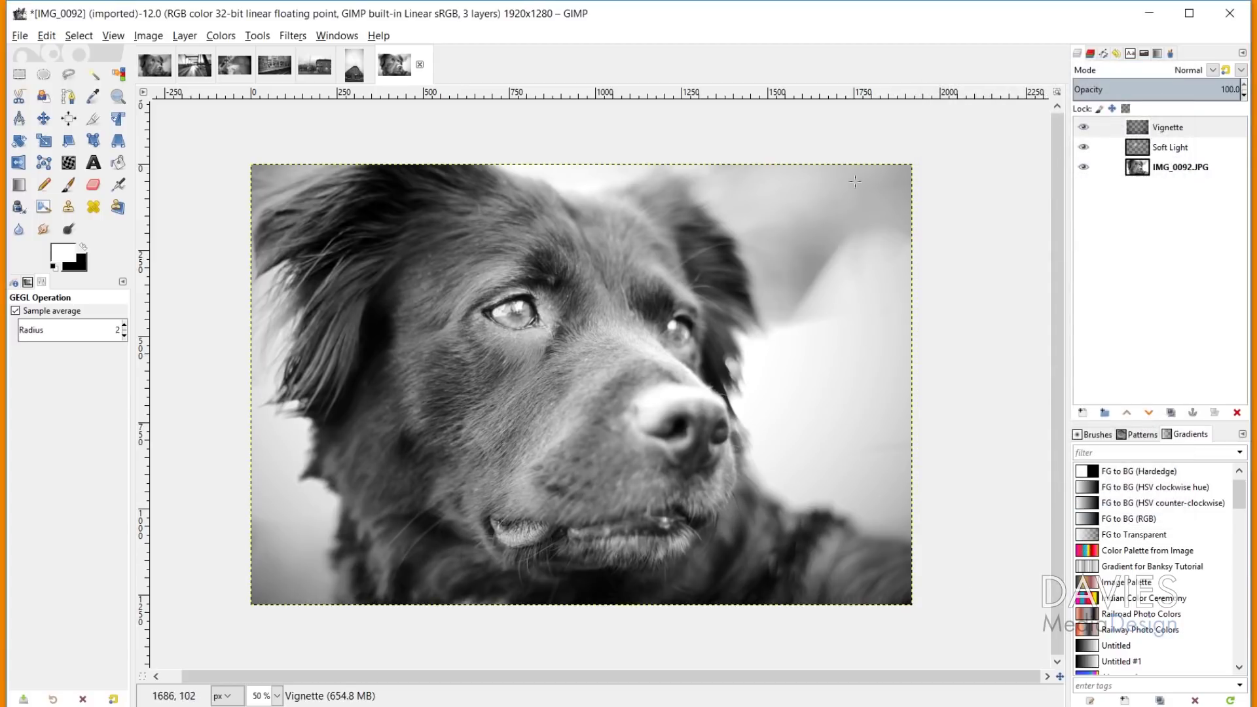
Sharpen the IMG_0092.JPG layer with Unsharp Mask at radius 3.000, amount 0.500 and threshold 0.000.
click(1140, 170)
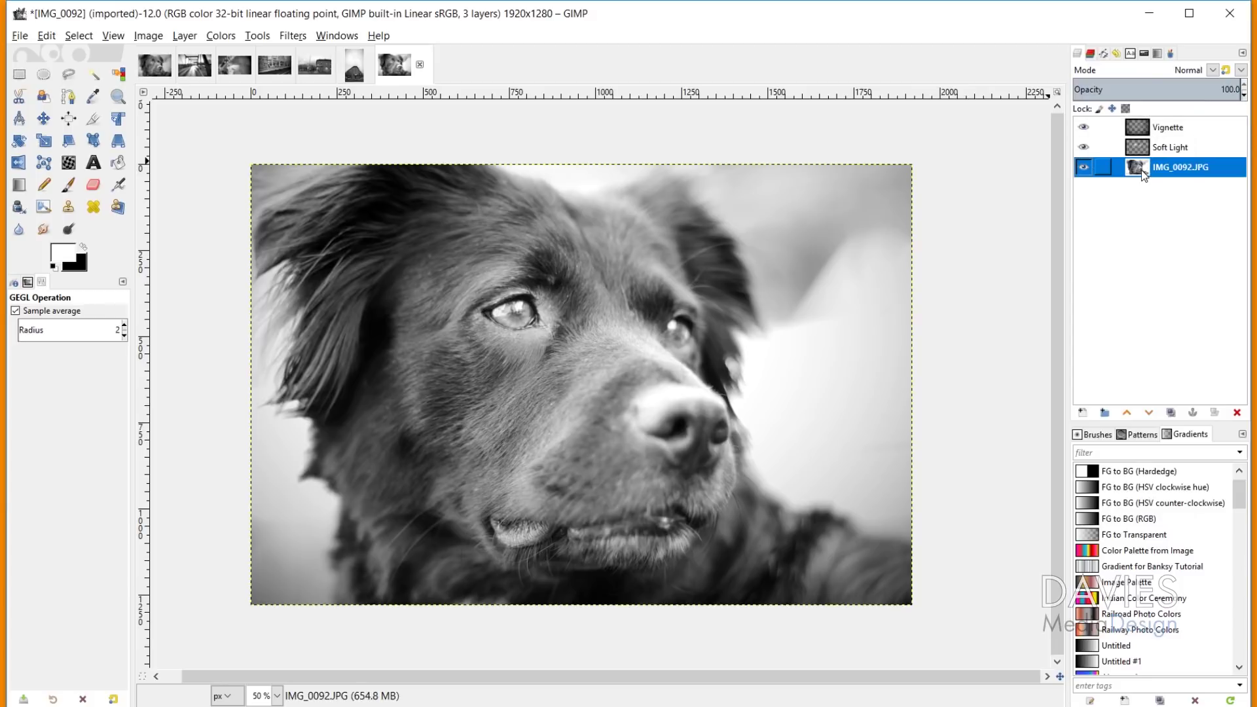
click(298, 38)
mouse_move(338, 145)
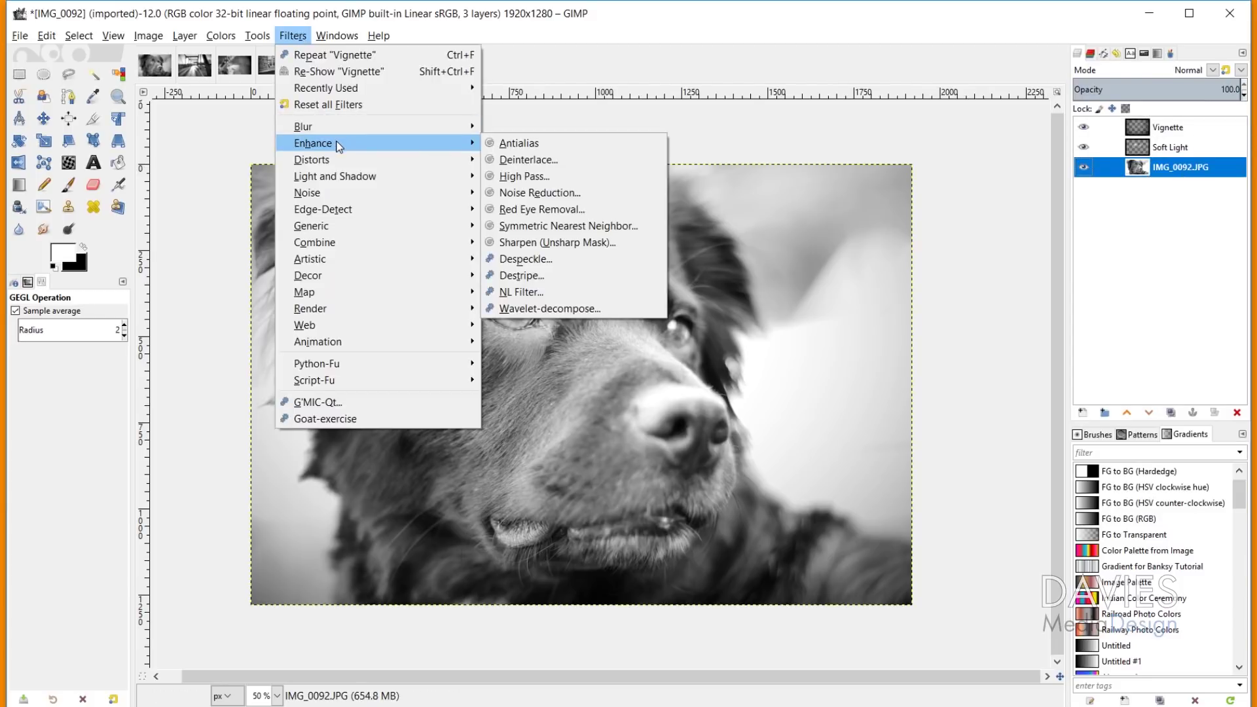
click(549, 242)
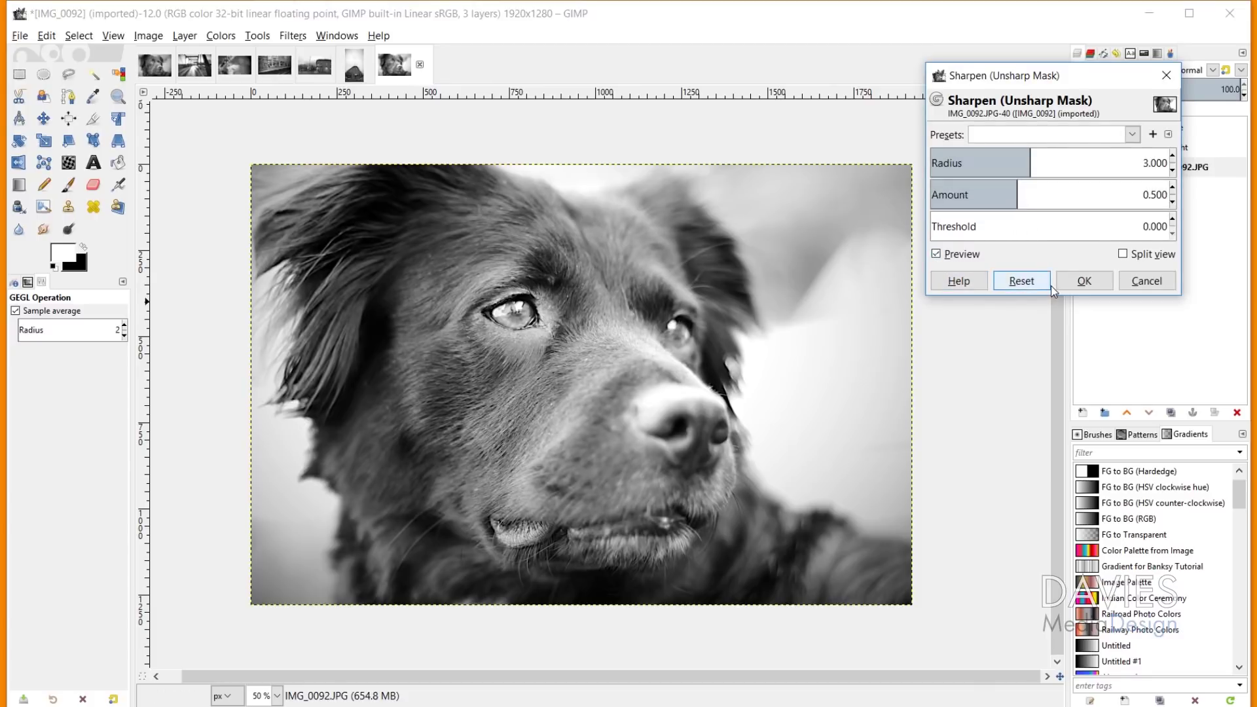
click(1083, 281)
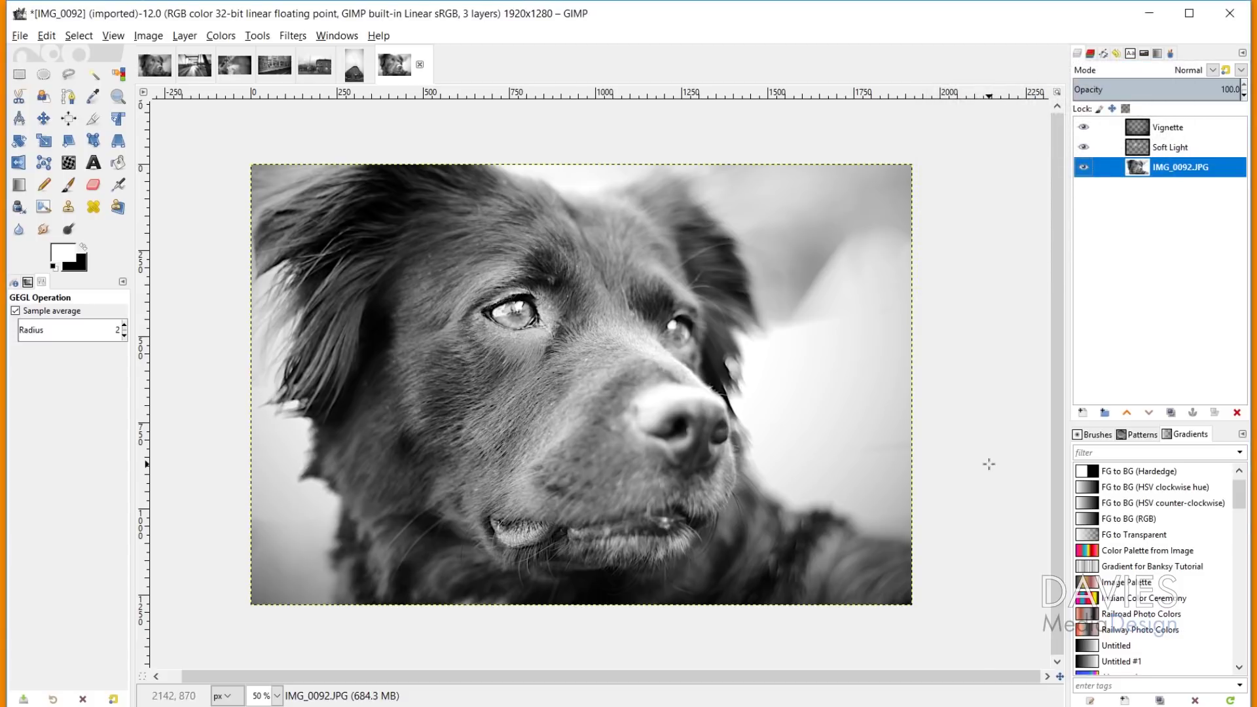
Open the bridge photo _MG_8378 from the Desktop folder as a new GIMP image, converting it to the RGB working space.
click(195, 68)
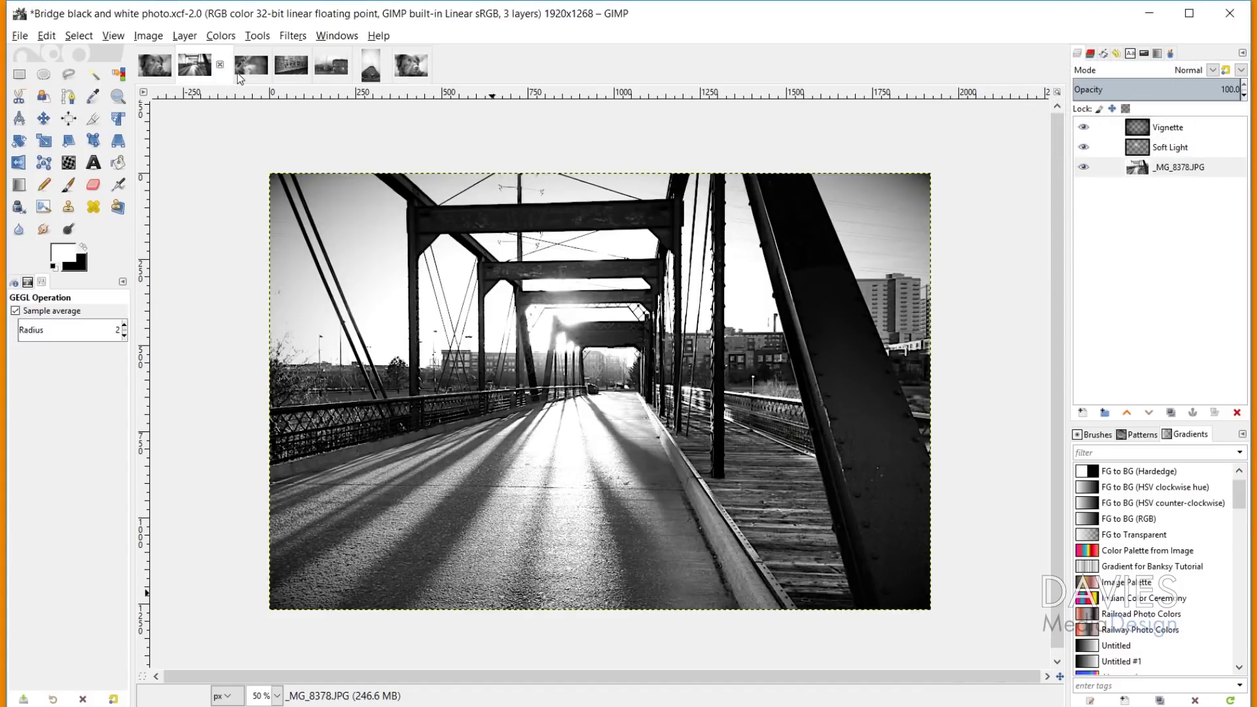
key(alt+Tab)
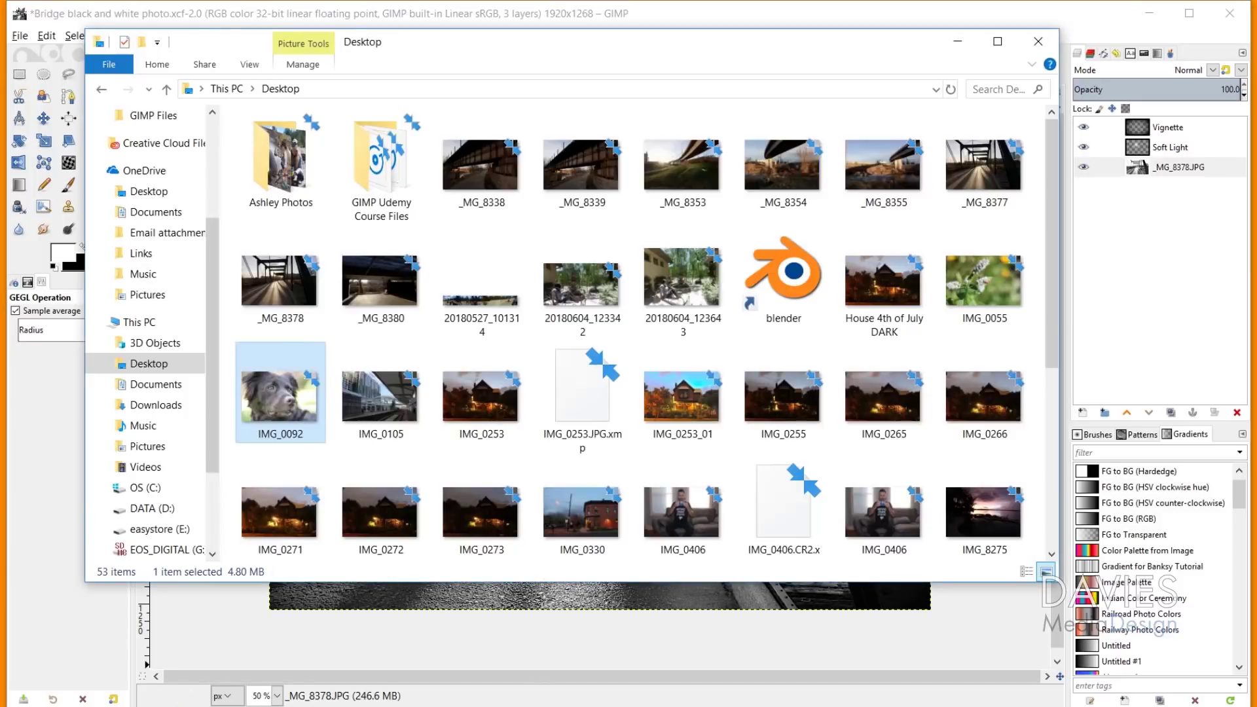
click(284, 283)
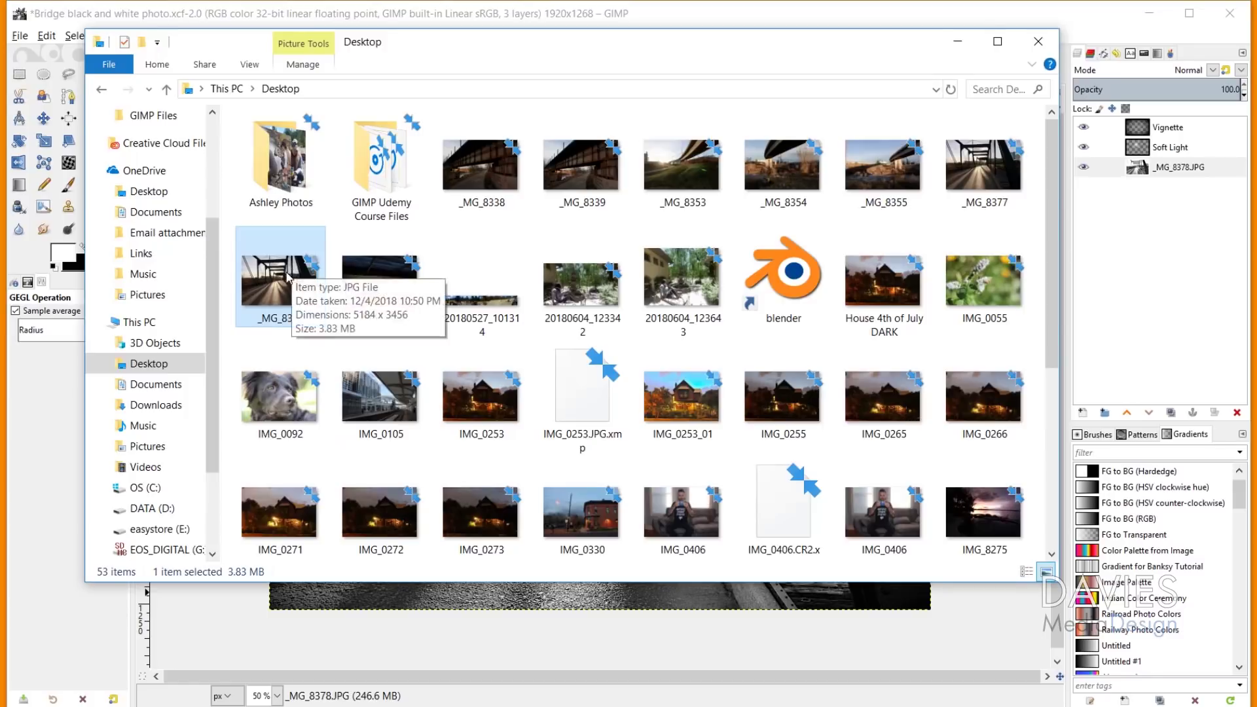
drag(293, 271, 68, 61)
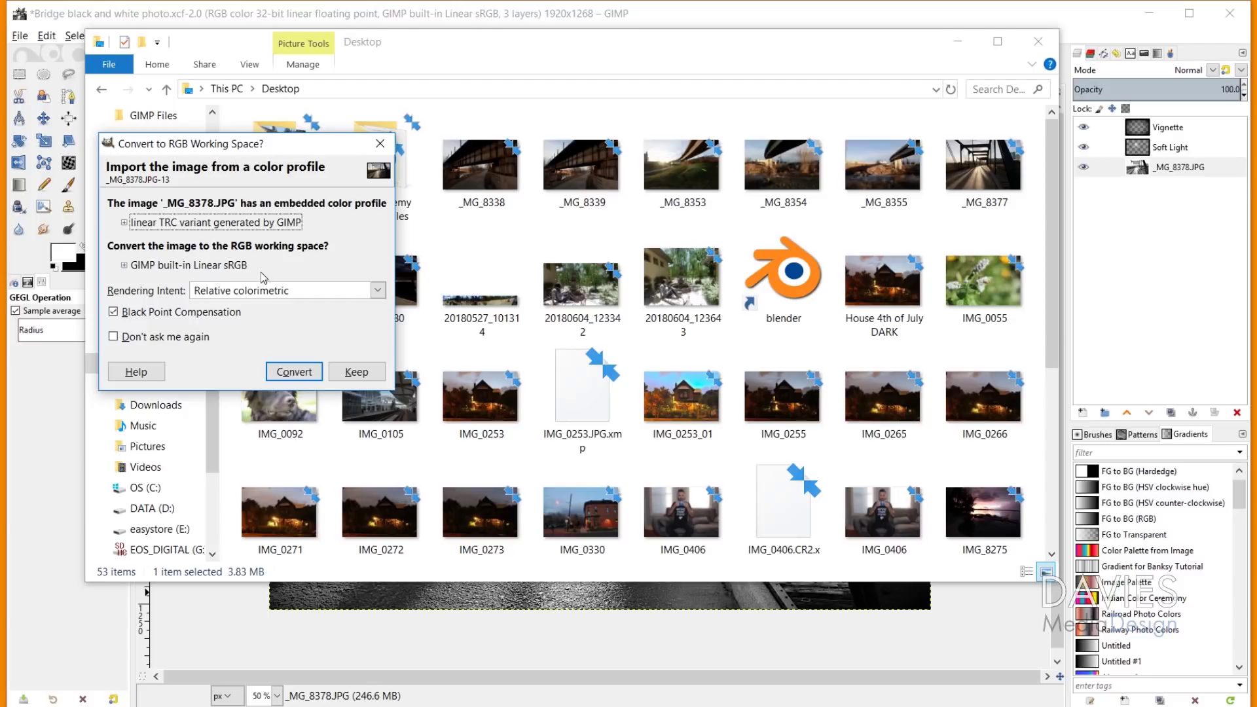
click(268, 372)
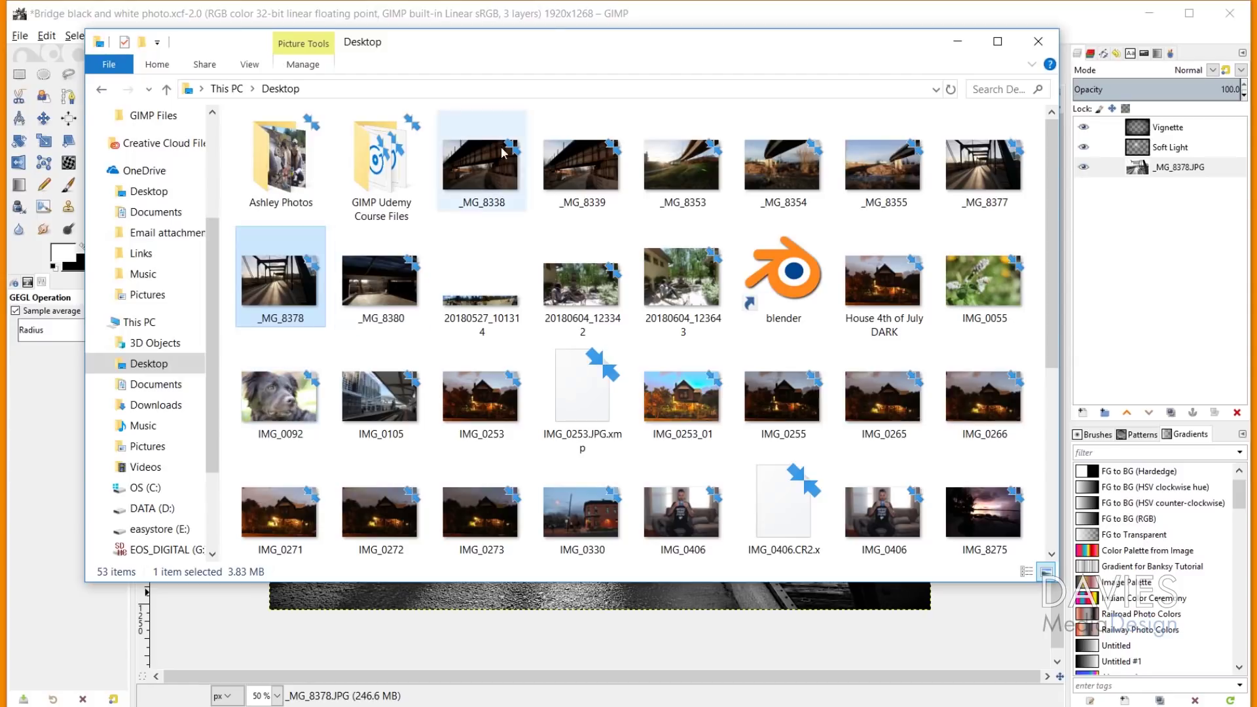
click(540, 20)
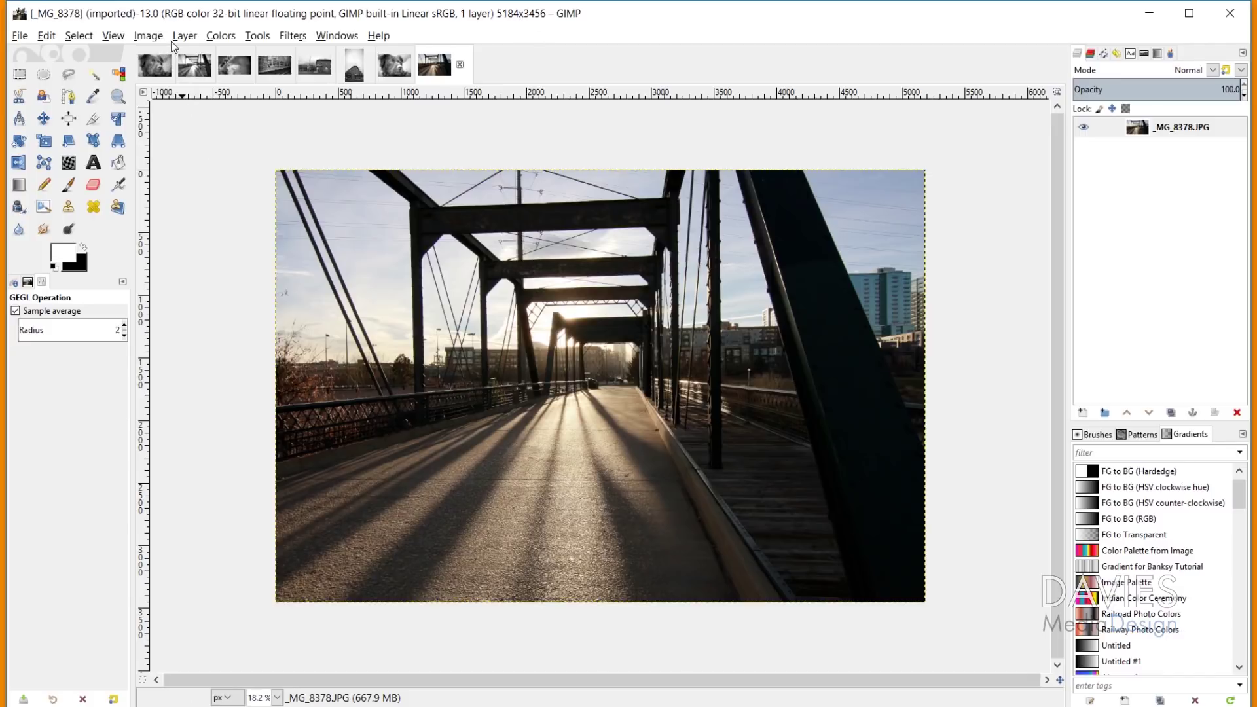
Scale the bridge photo to 1920 × 1280 pixels, keeping the resolution at 72 pixels/in and the interpolation at NoHalo.
click(149, 37)
click(174, 218)
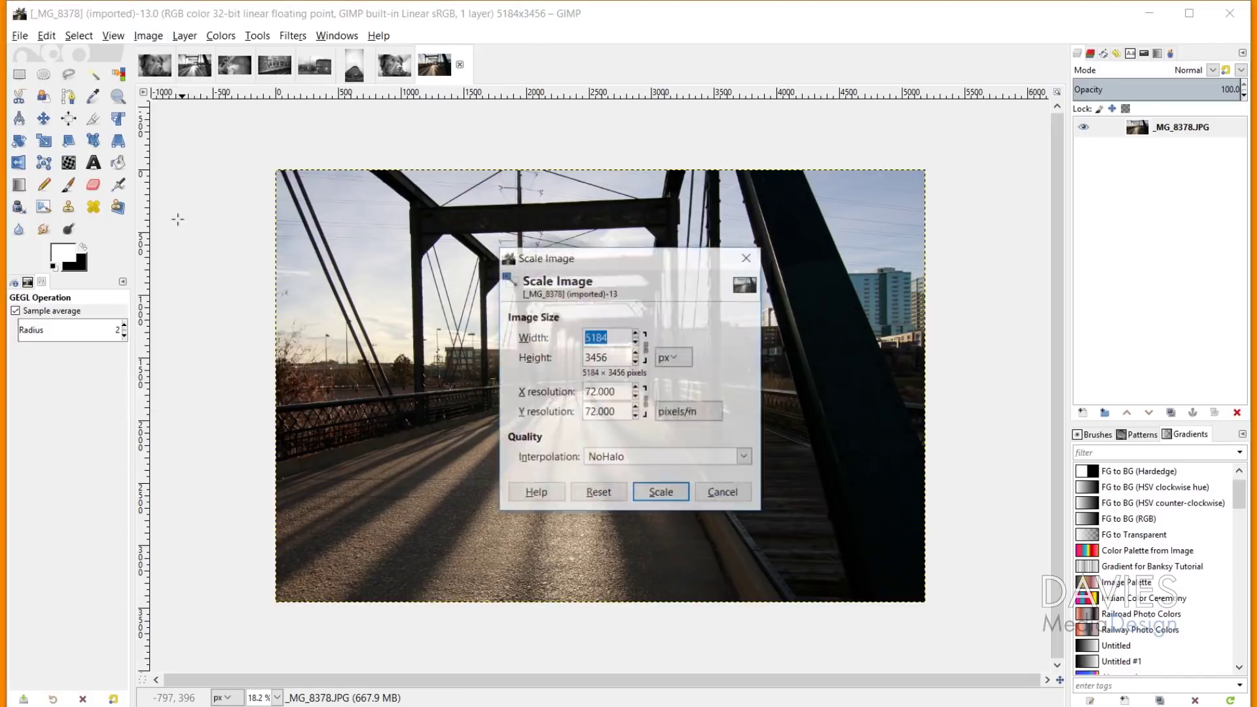
text(1920)
key(Tab)
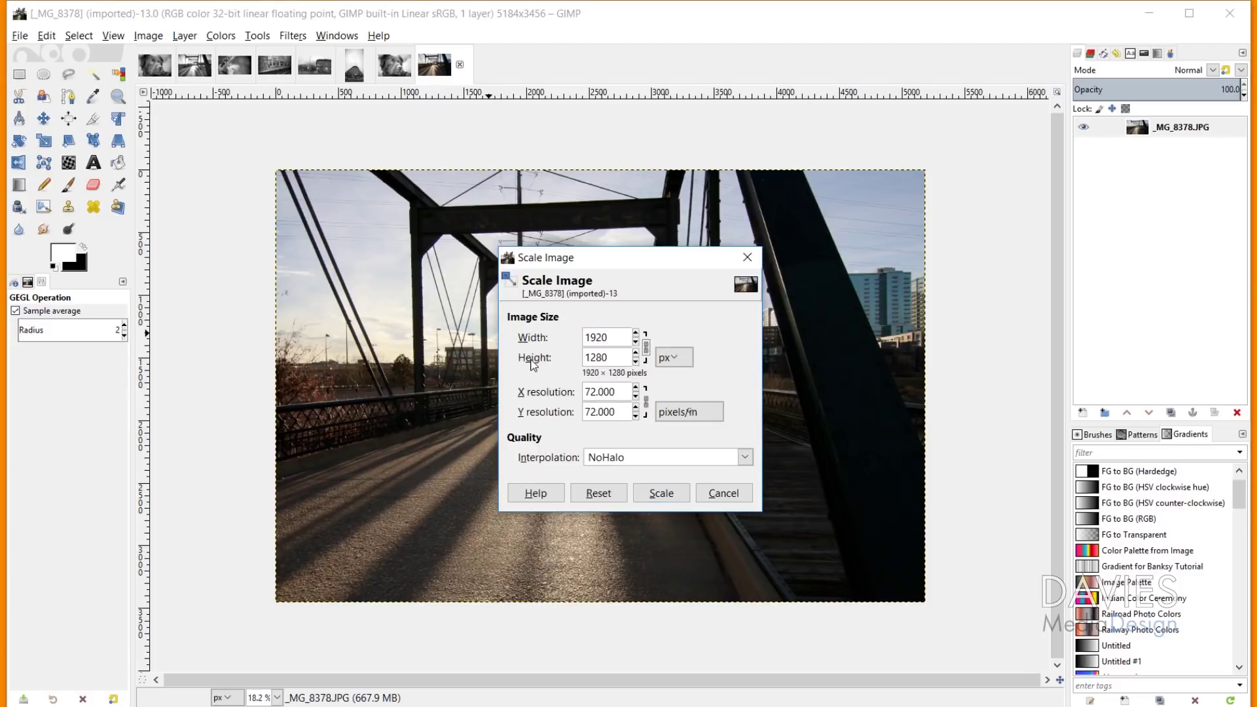
drag(617, 391, 572, 387)
text(300)
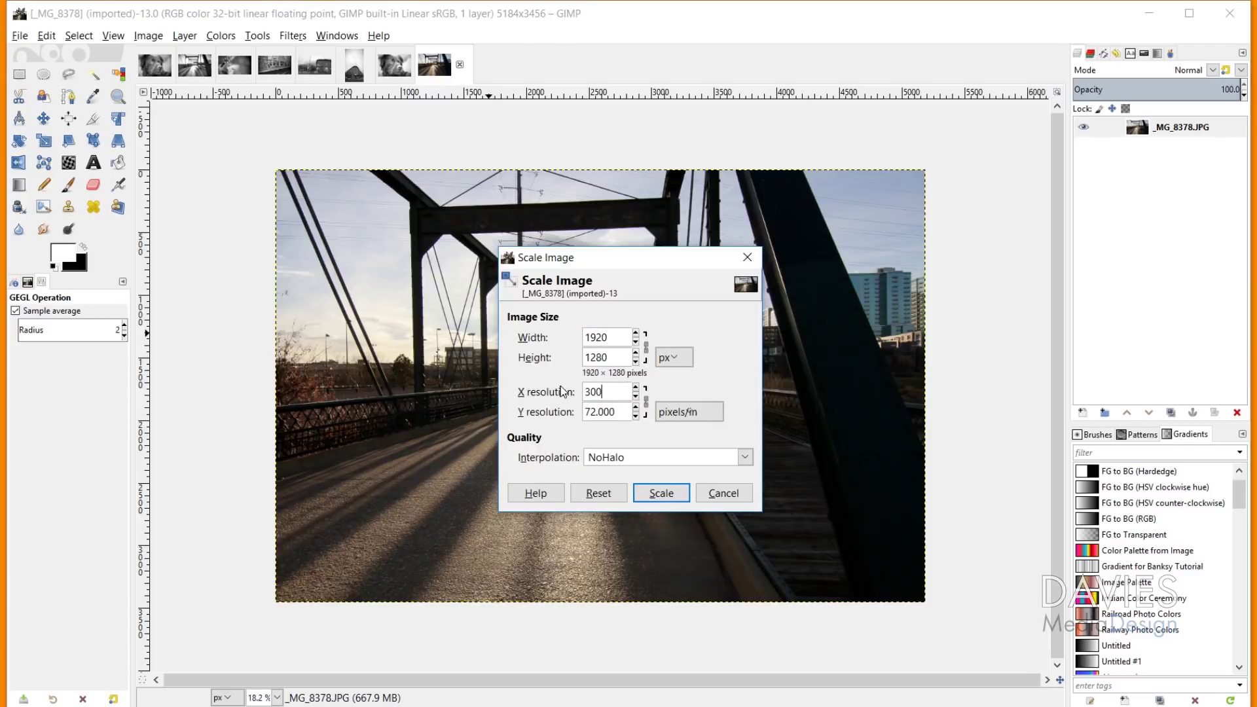
key(Tab)
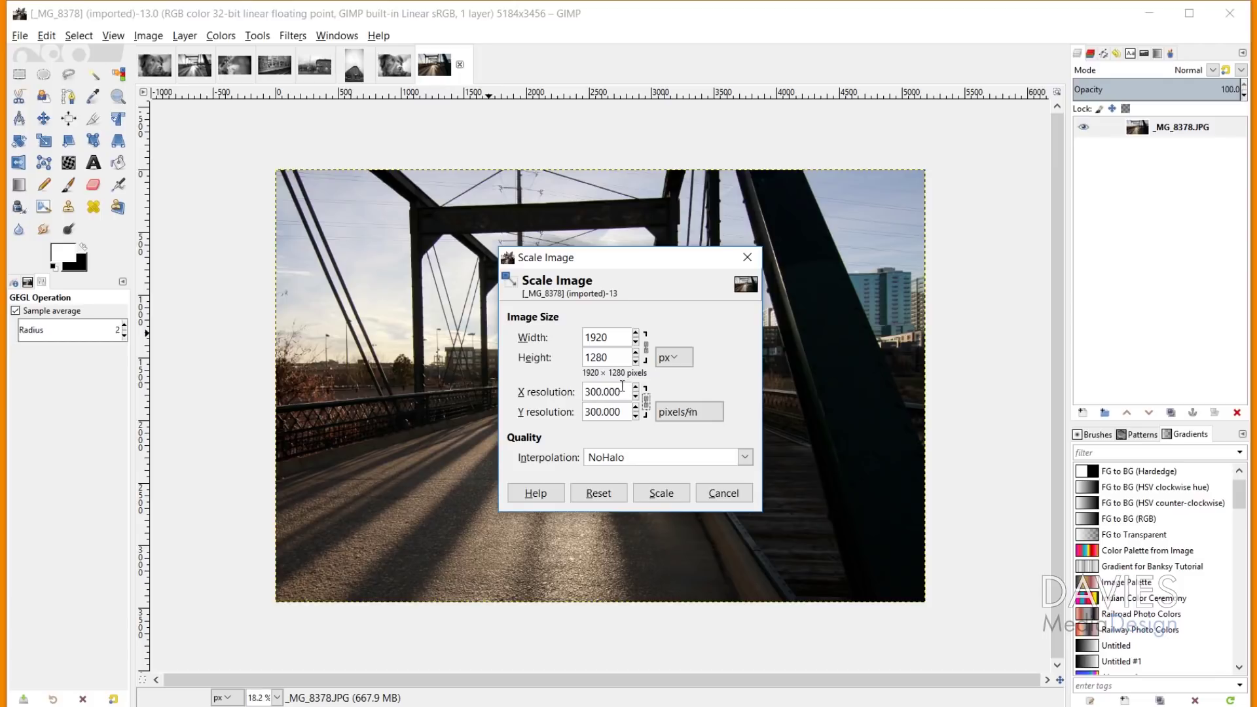
drag(621, 391, 550, 390)
text(72)
key(Tab)
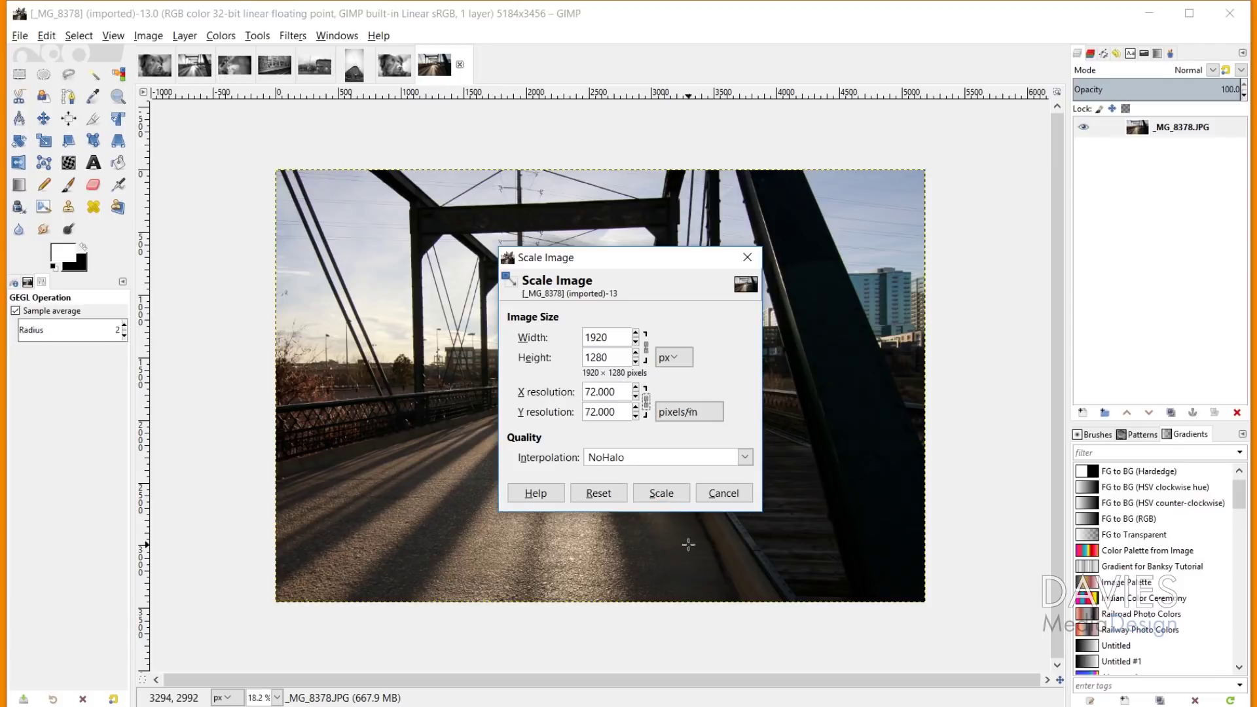
click(661, 494)
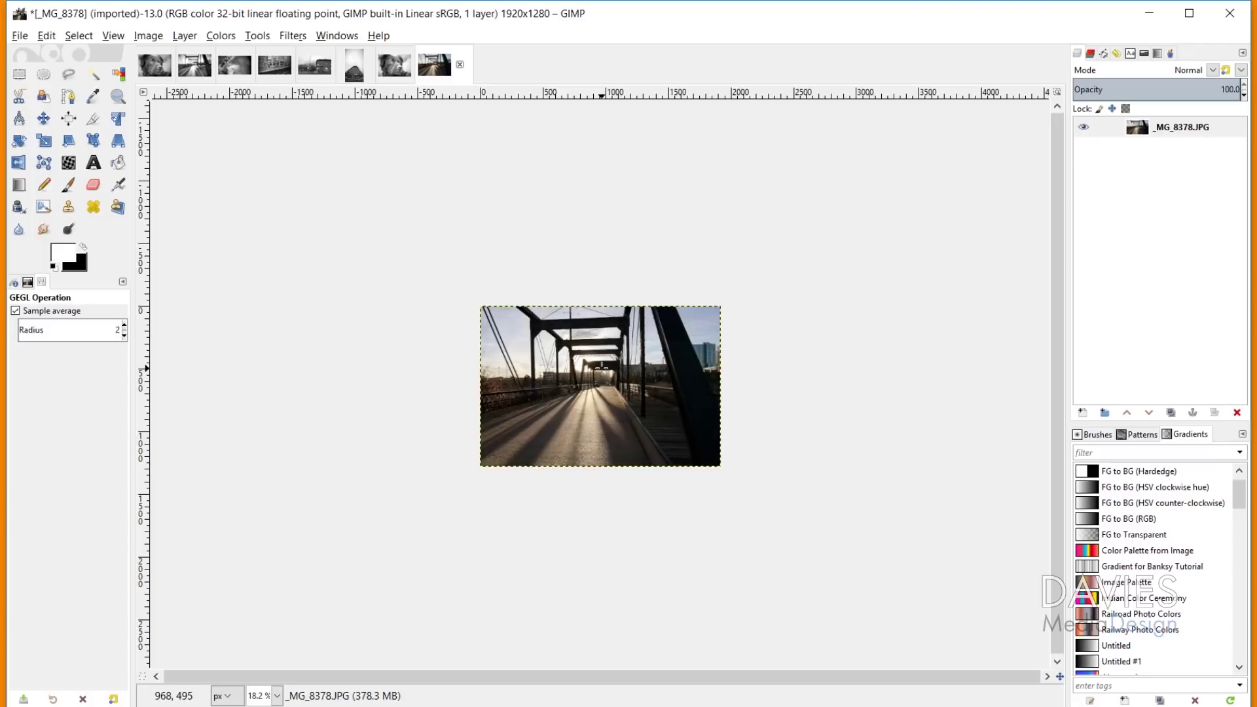
Straighten the bridge photo by rotating the layer 0.49° about its centre with clipping set to Crop to result.
scroll(607, 353, up, 5)
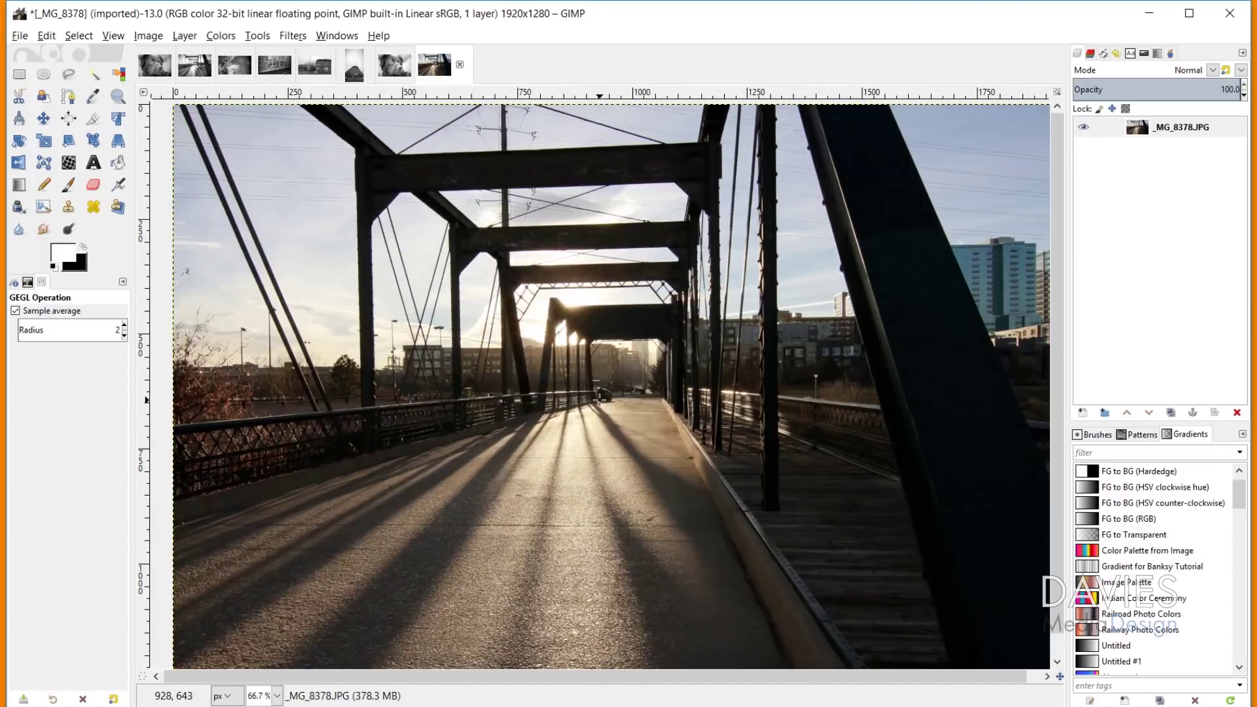
scroll(604, 458, down, 2)
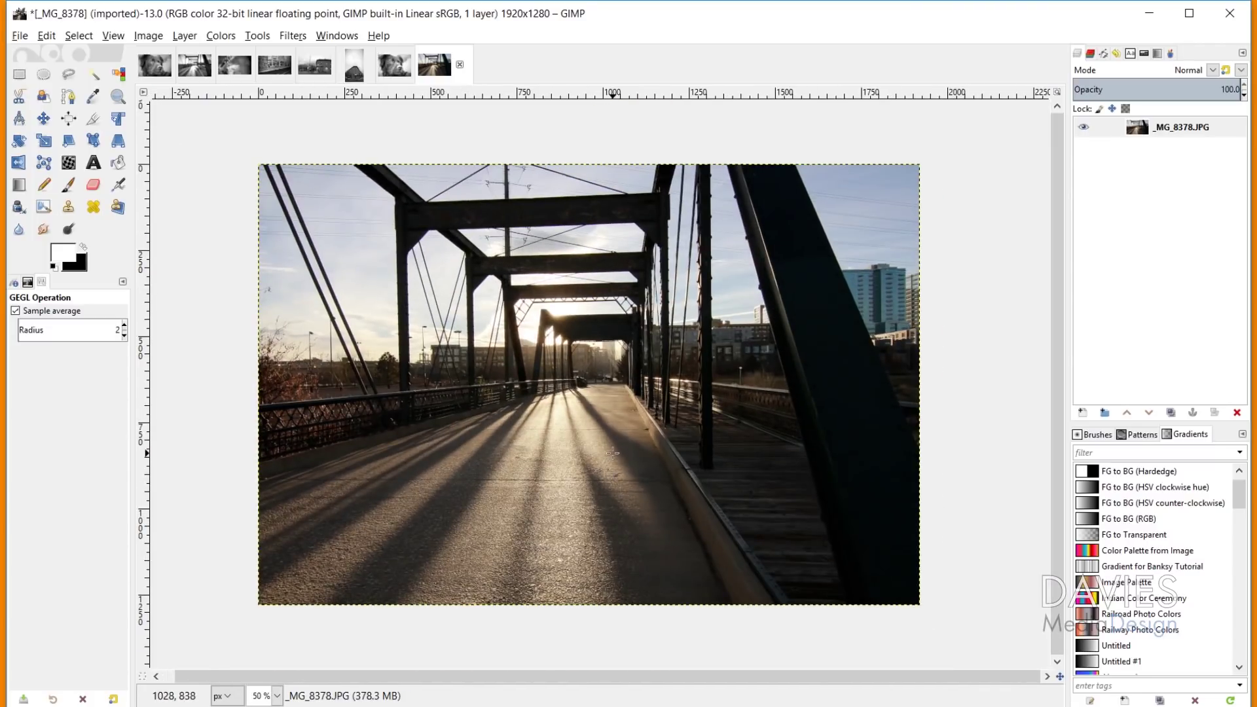
click(19, 142)
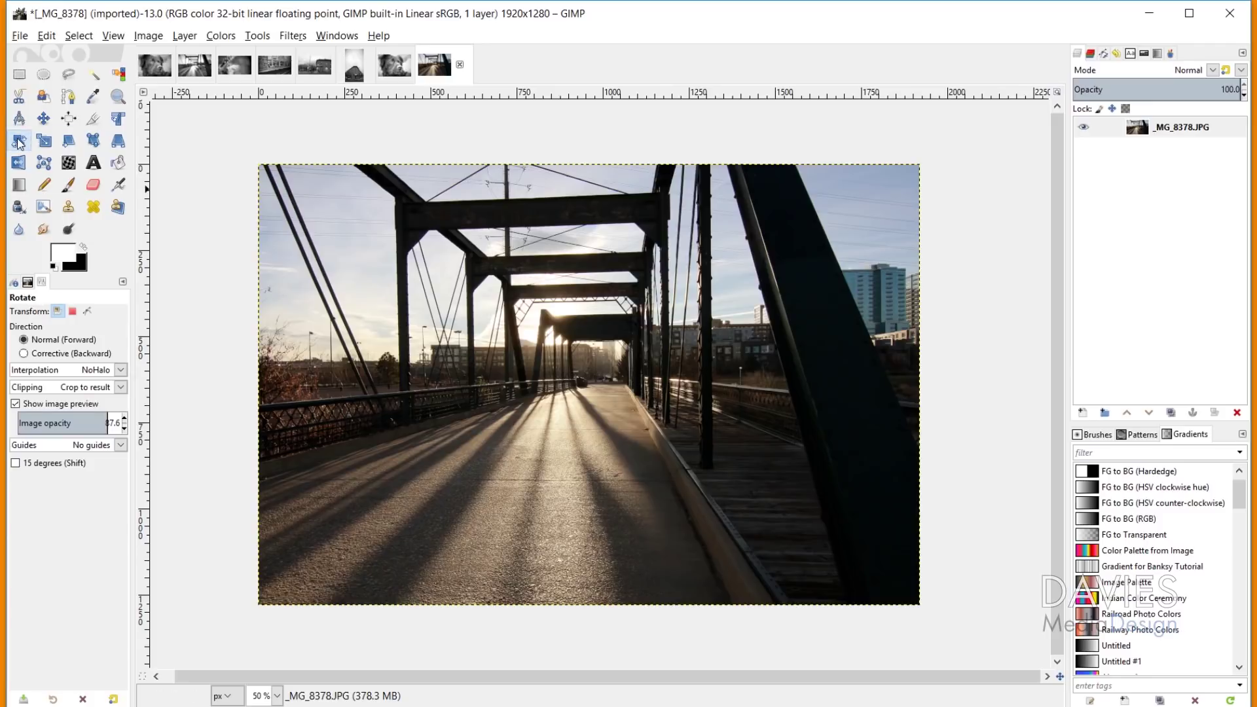
click(119, 388)
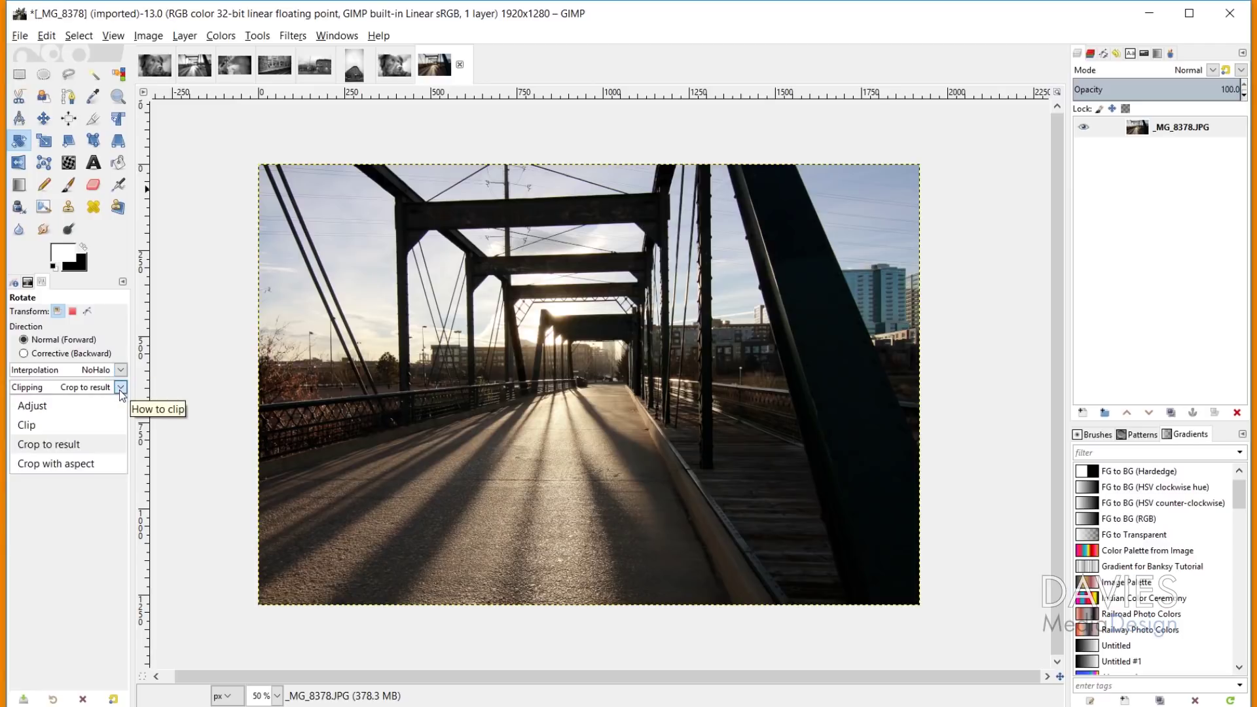
click(119, 390)
drag(280, 433, 277, 430)
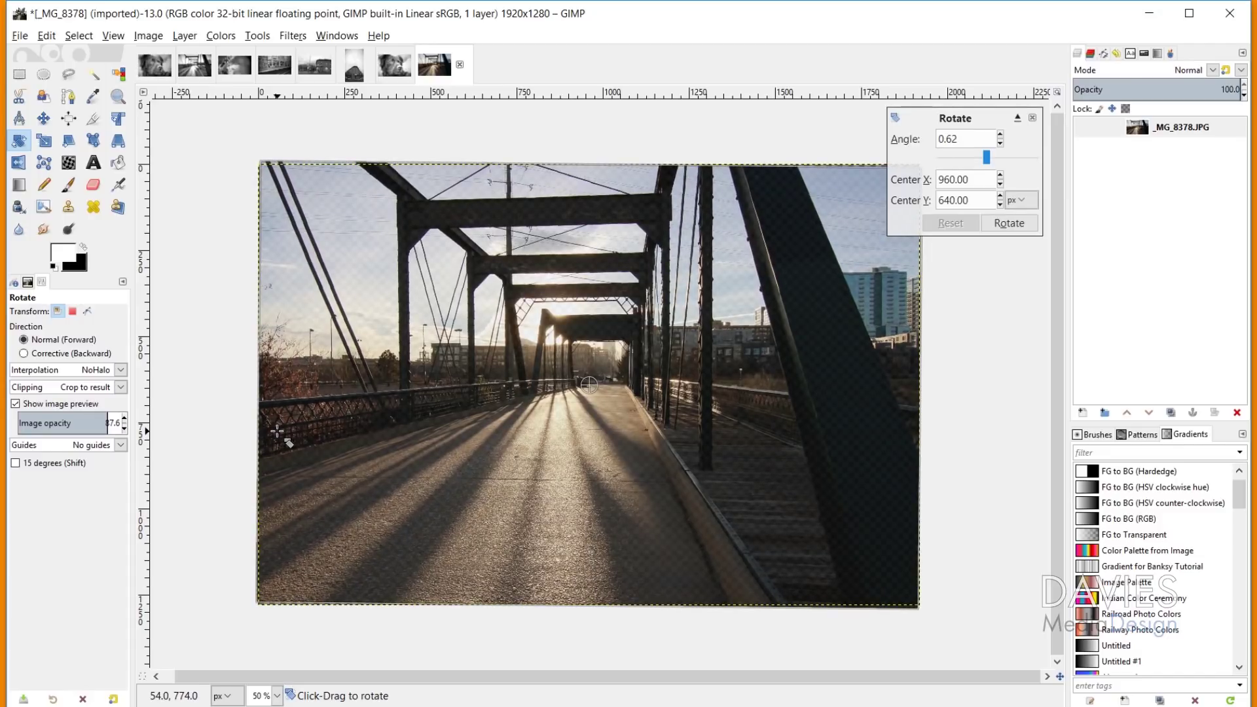
drag(277, 431, 277, 432)
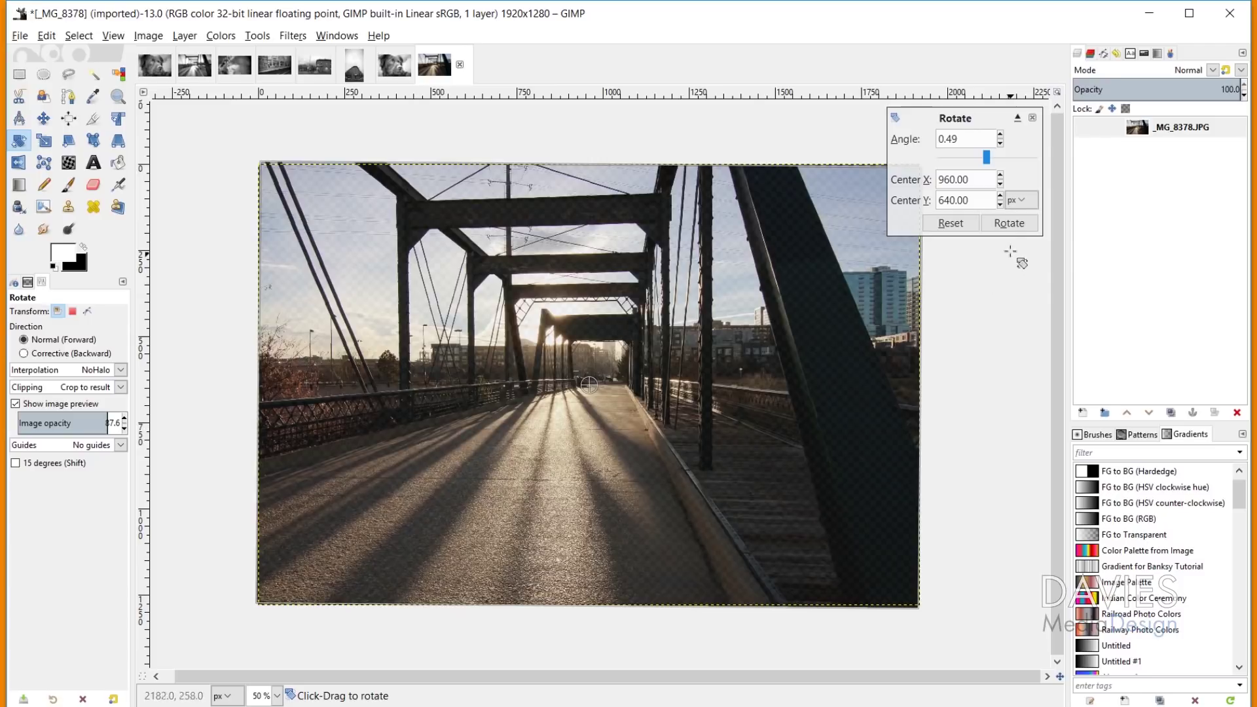
click(1006, 223)
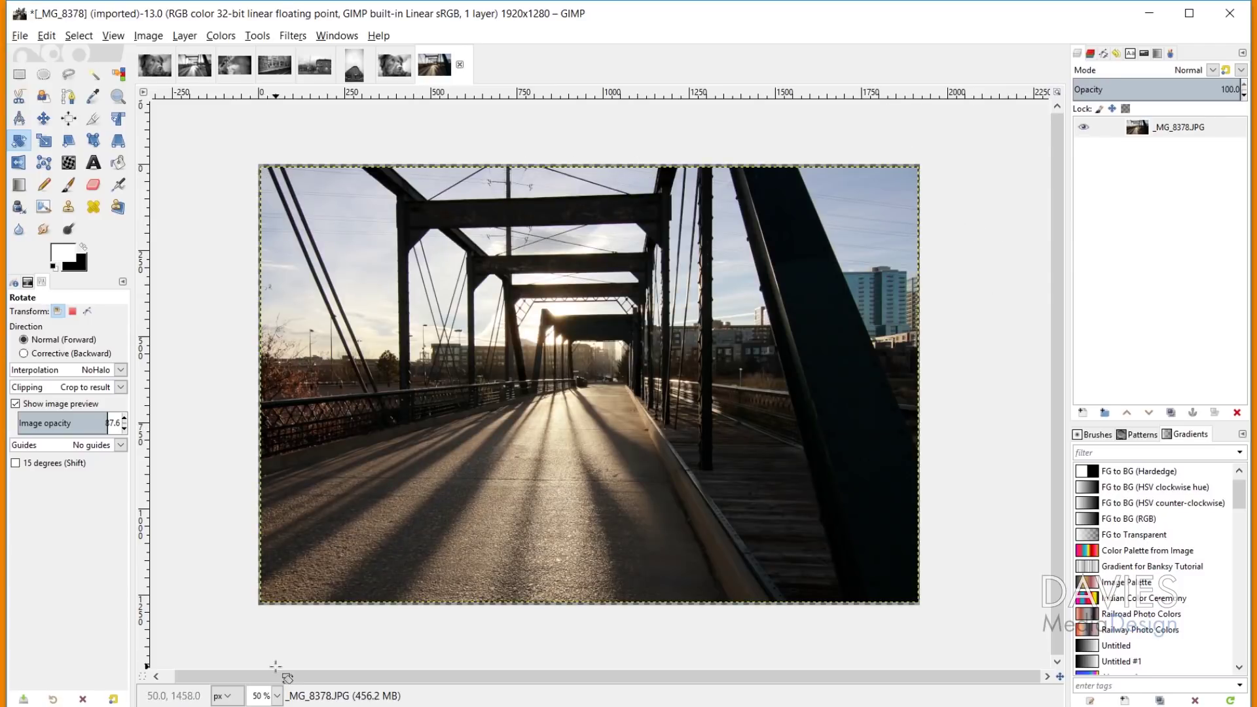
Inspect the edges of the rotated photo and crop the image to its content to remove the empty border.
scroll(934, 570, up, 3)
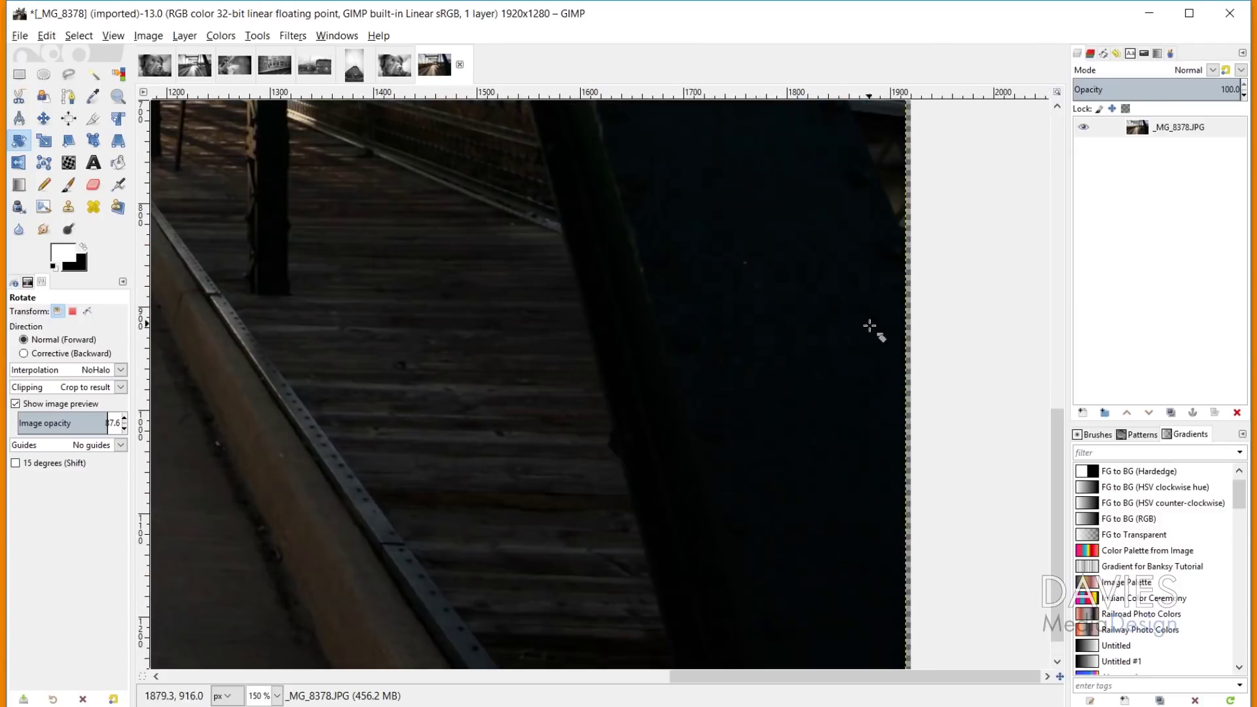
scroll(917, 337, down, 2)
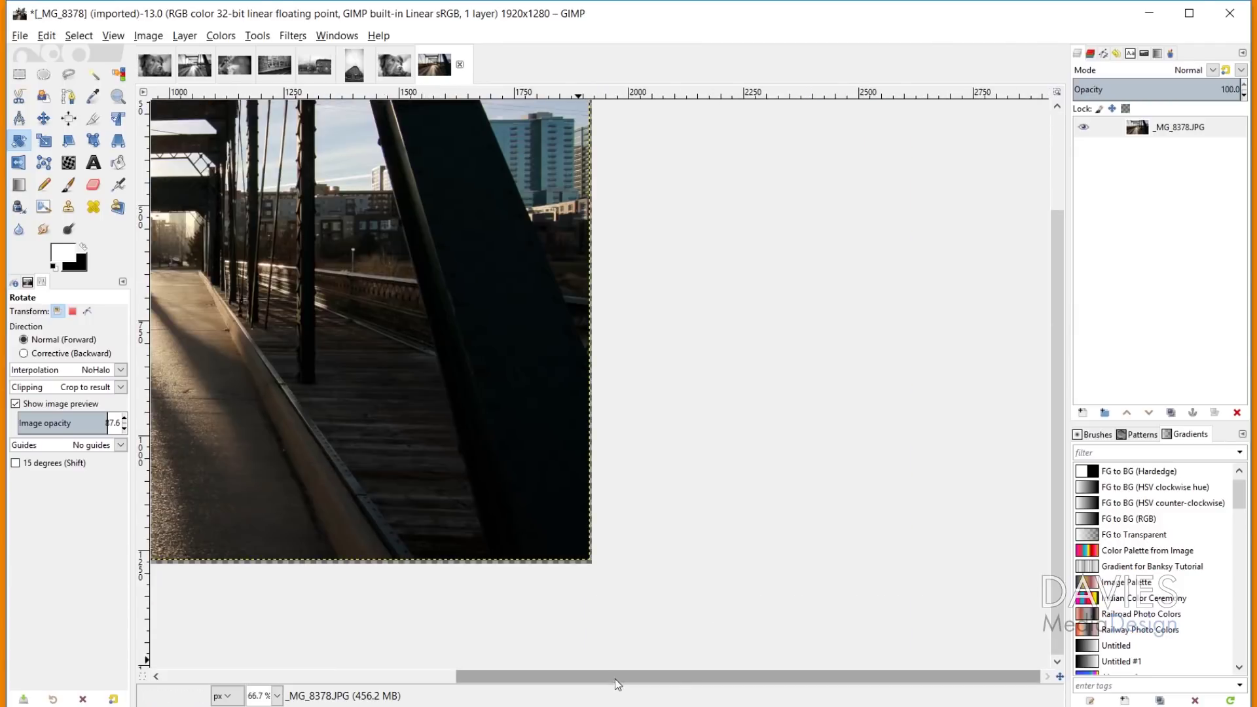
scroll(609, 608, down, 2)
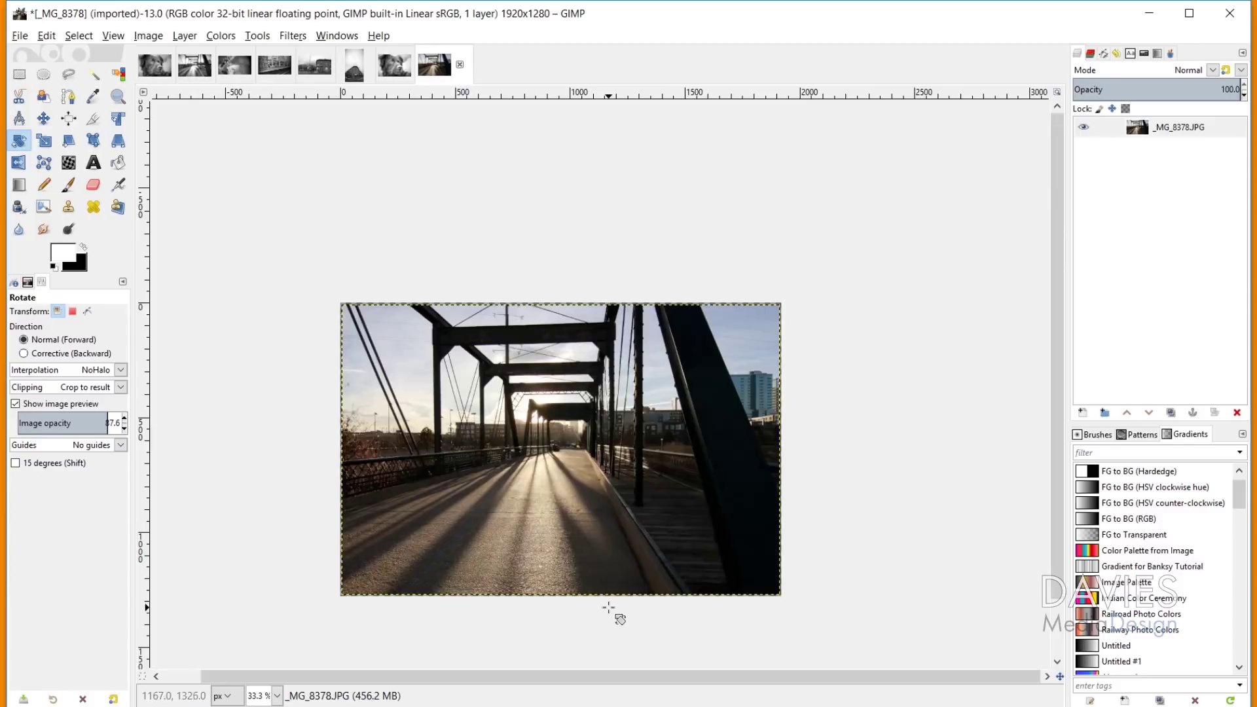
scroll(608, 607, up, 1)
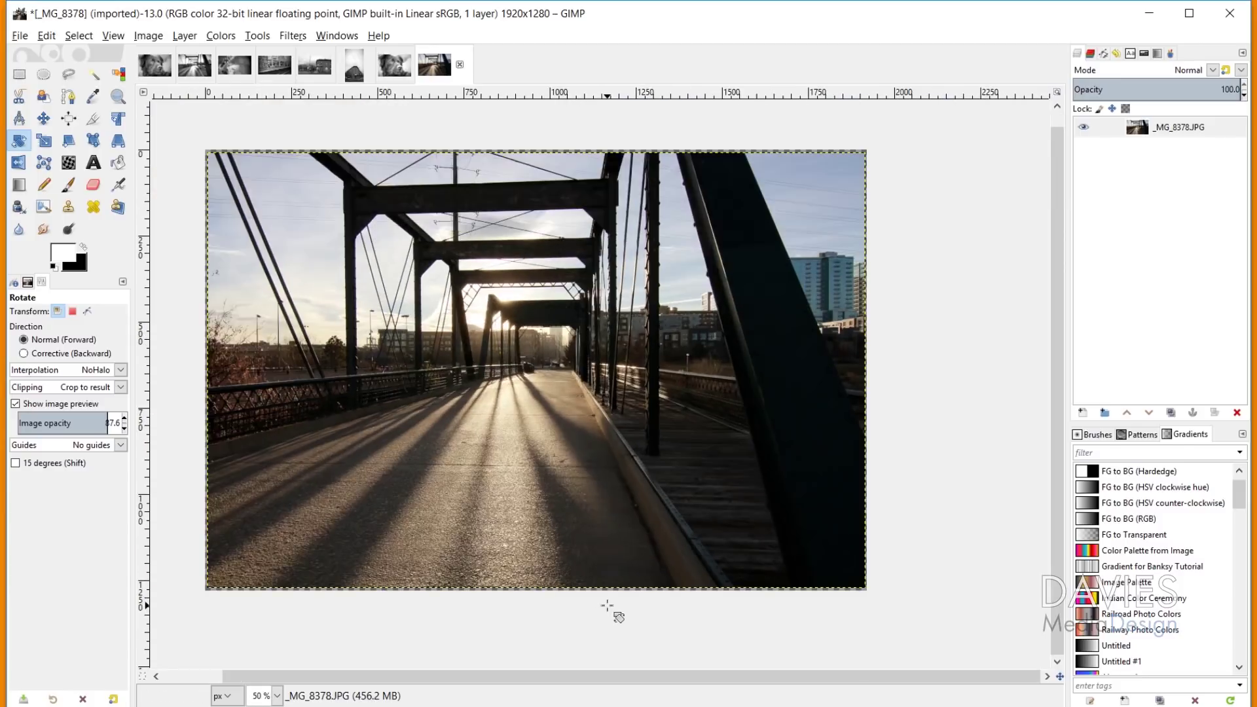
click(148, 35)
click(190, 252)
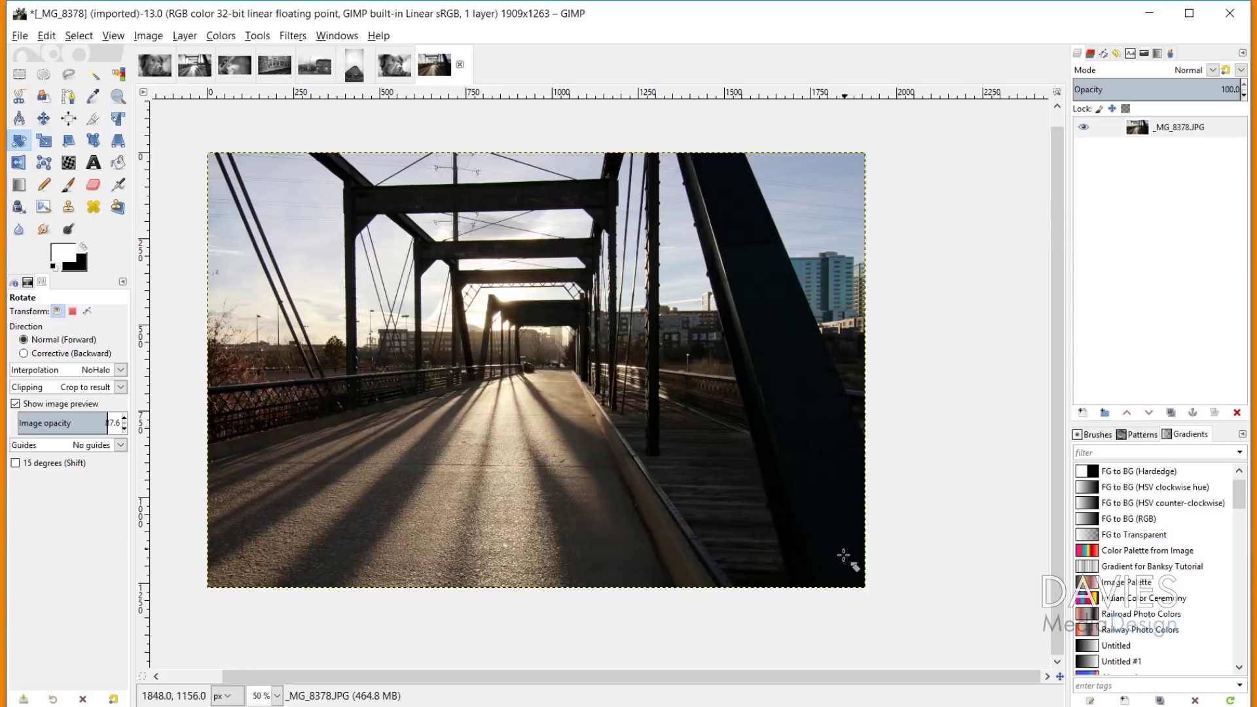
drag(815, 674, 753, 674)
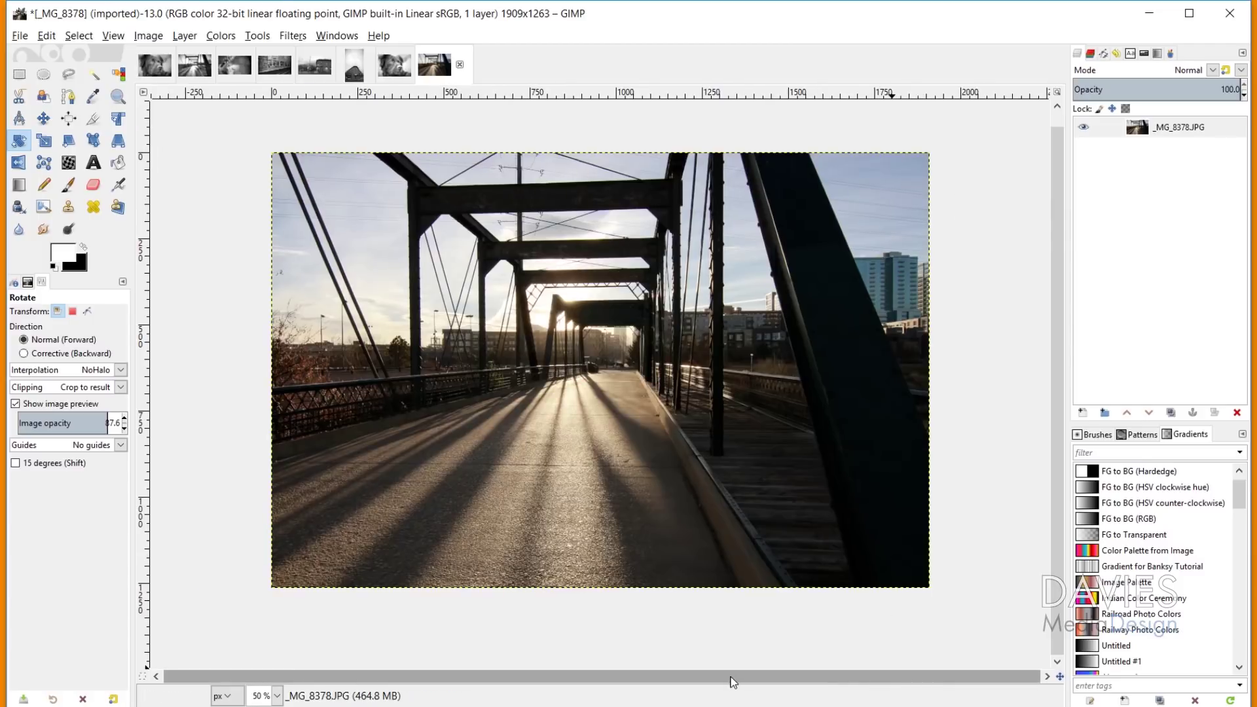
Crop the bridge photo to about 1889 × 1223 px, starting at X 20 and Y 40, without a fixed aspect ratio.
click(93, 119)
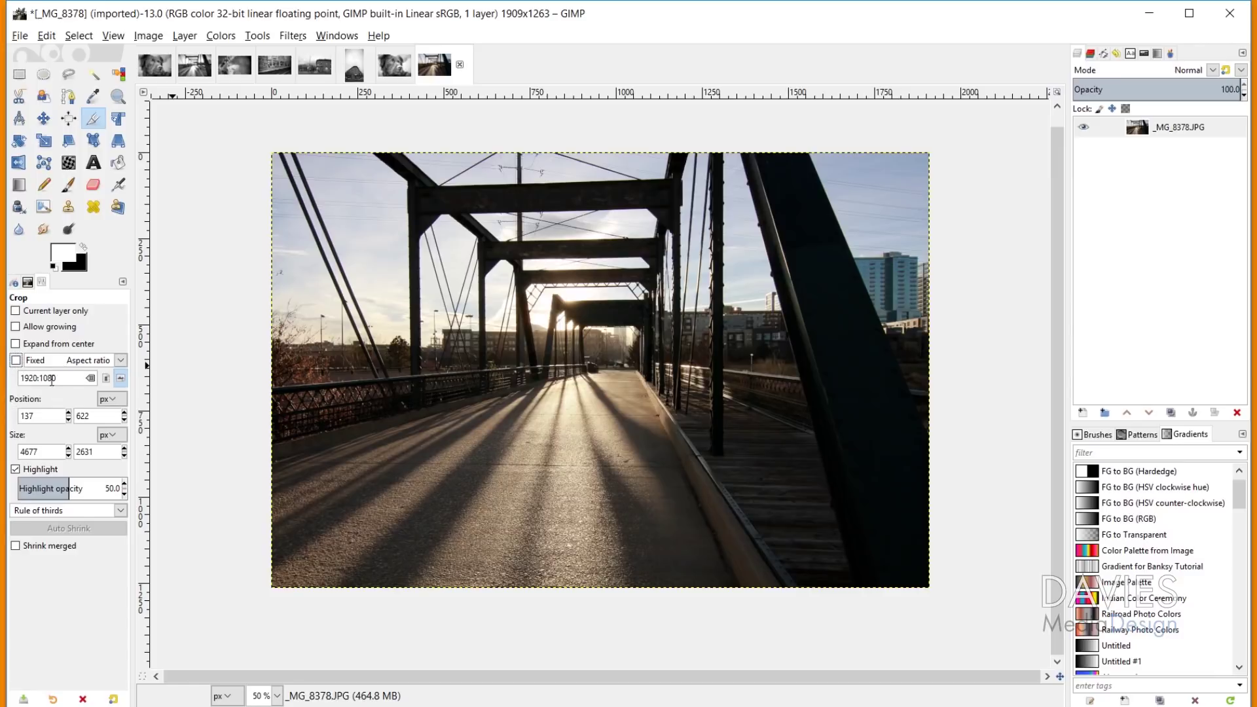
drag(281, 161, 942, 583)
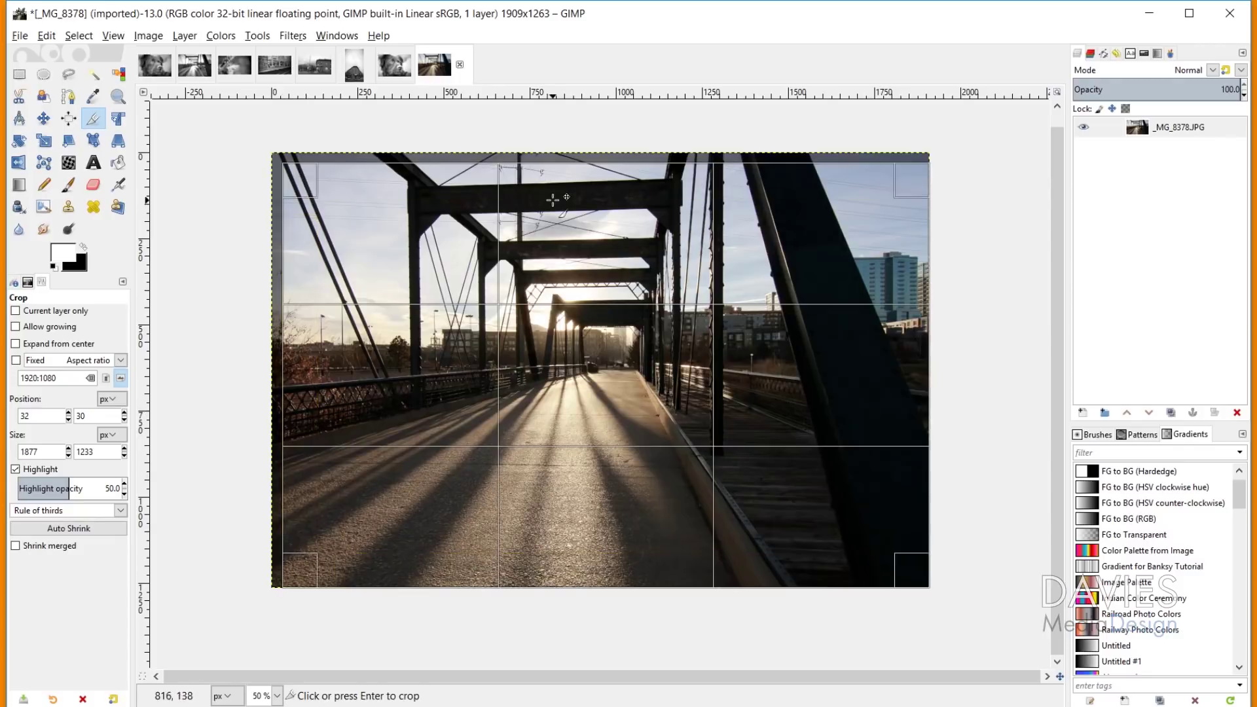
drag(558, 186, 570, 190)
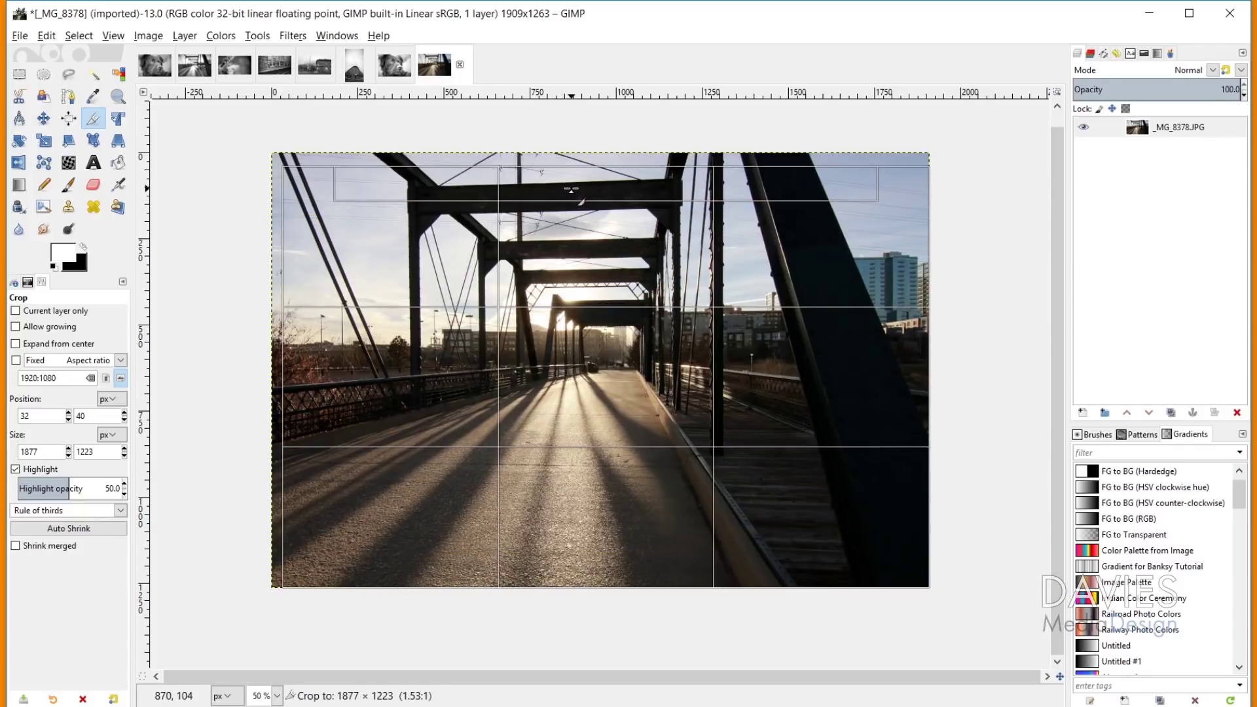
drag(287, 325, 290, 325)
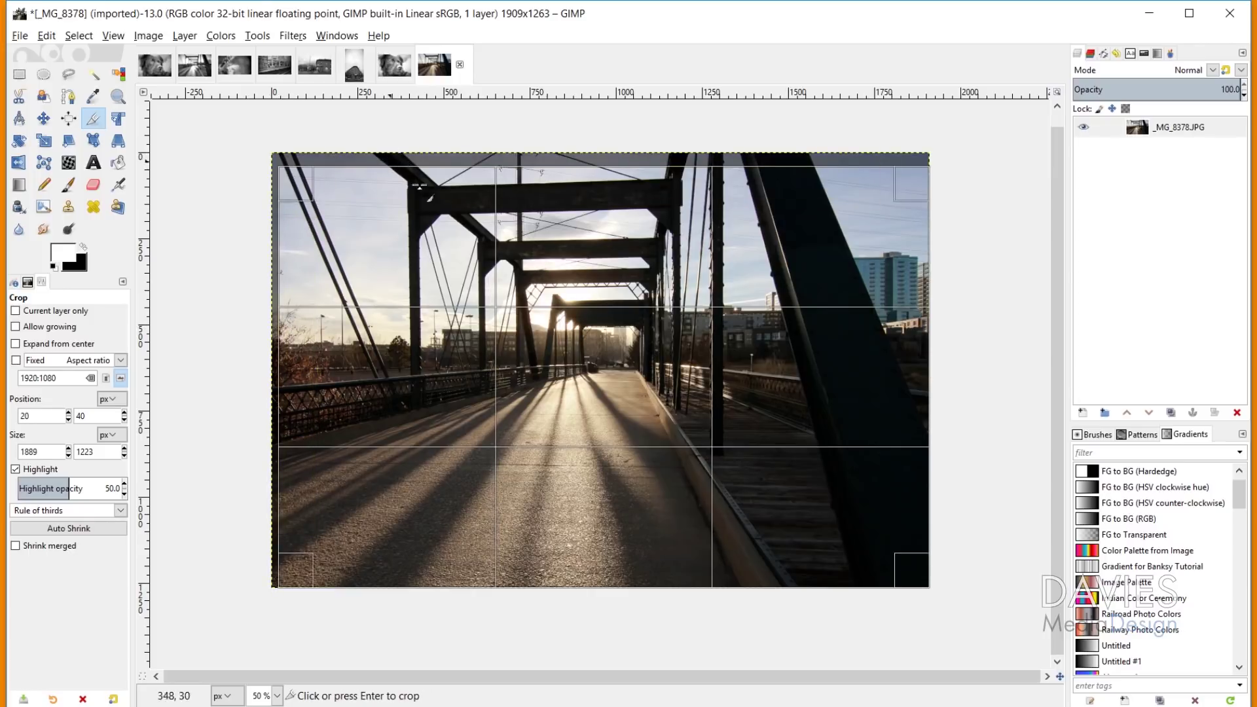
click(684, 400)
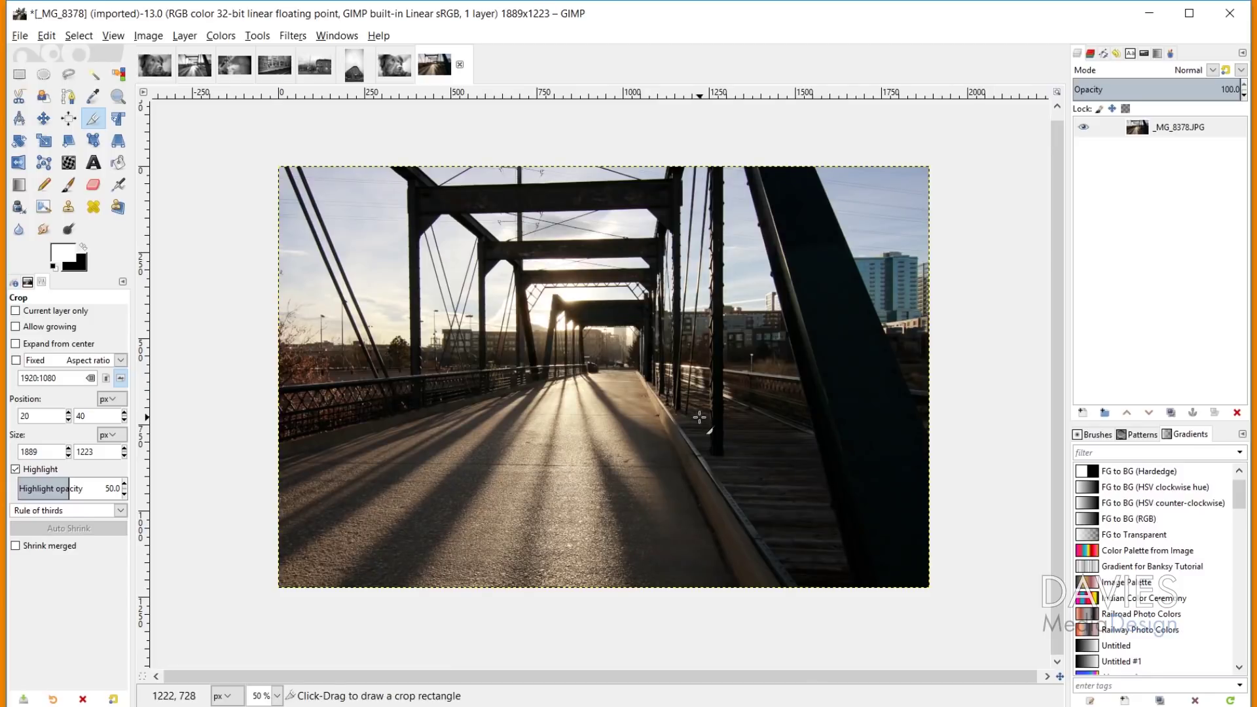
Desaturate the bridge photo to black and white using the Luminance mode.
click(221, 36)
mouse_move(303, 321)
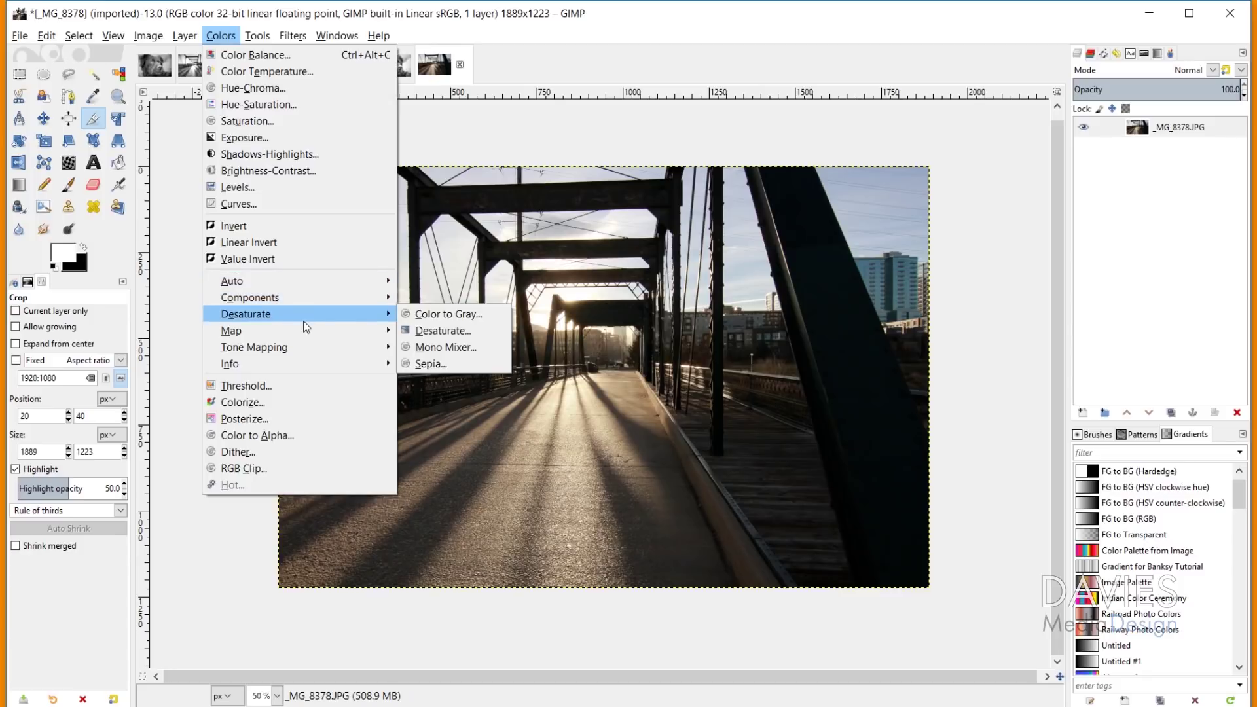
click(441, 331)
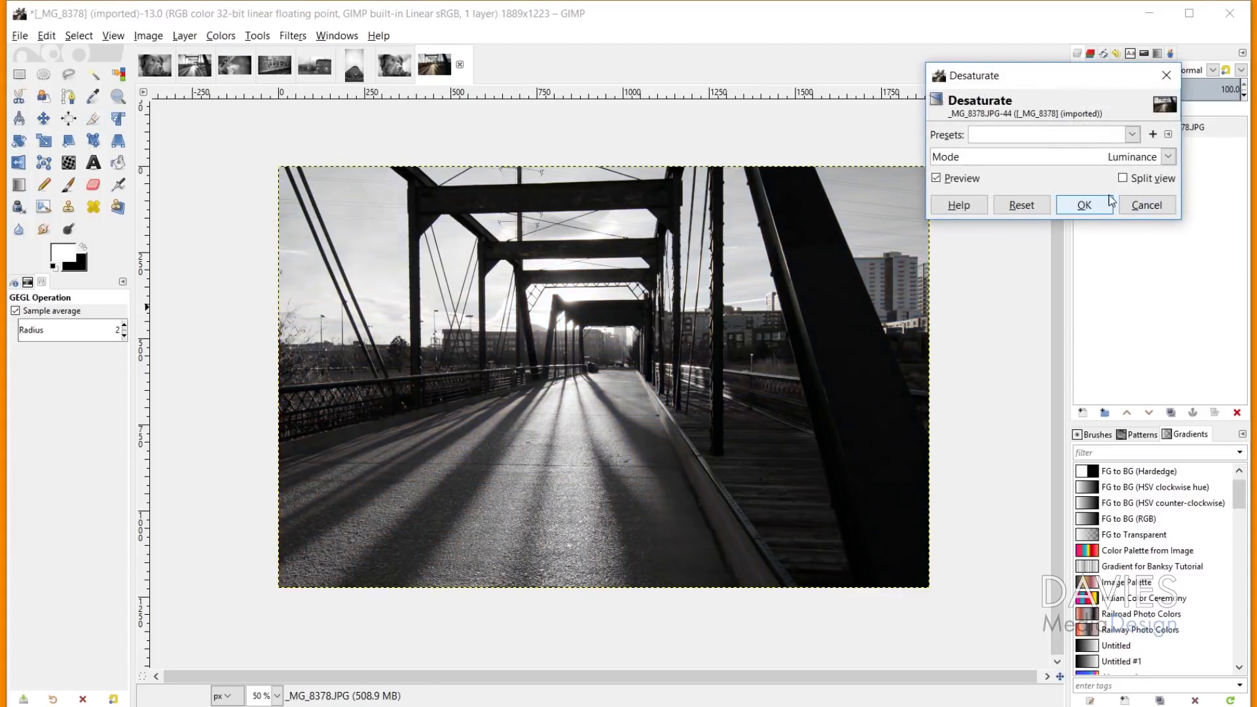
click(1084, 203)
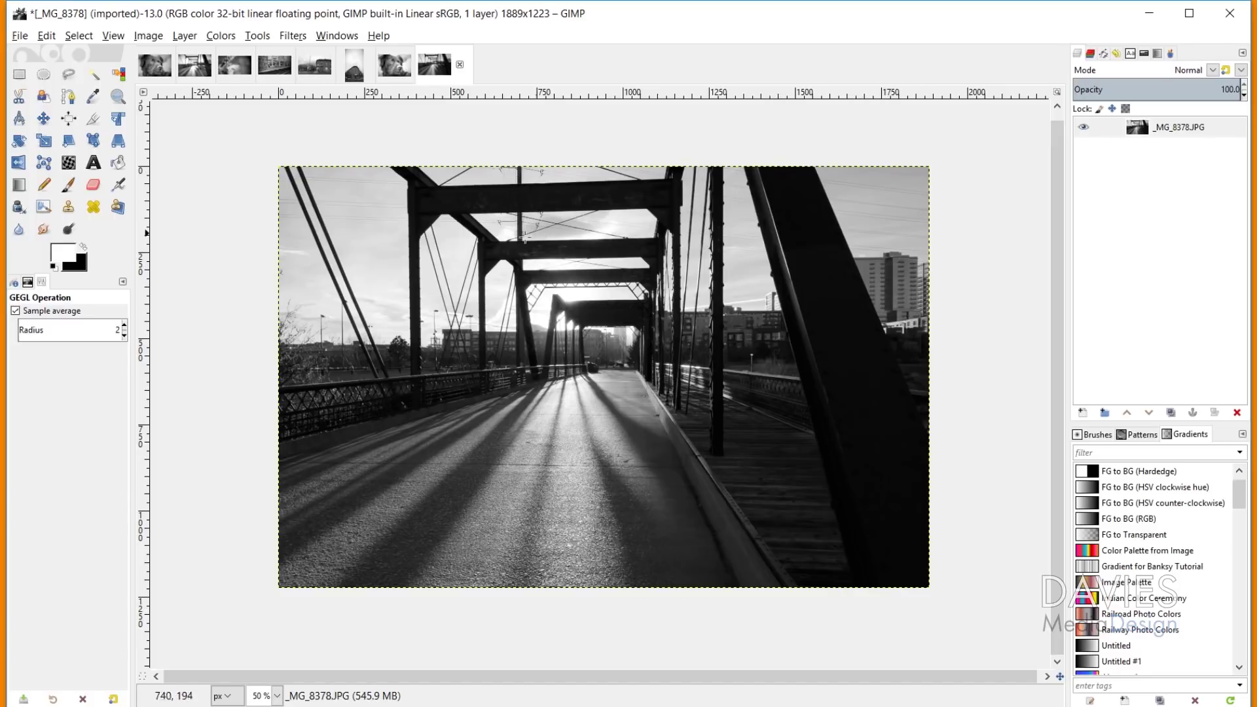
Set the bridge photo's Shadows to 78.18 and Highlights to 38.79 with the Shadows-Highlights adjustment.
click(221, 36)
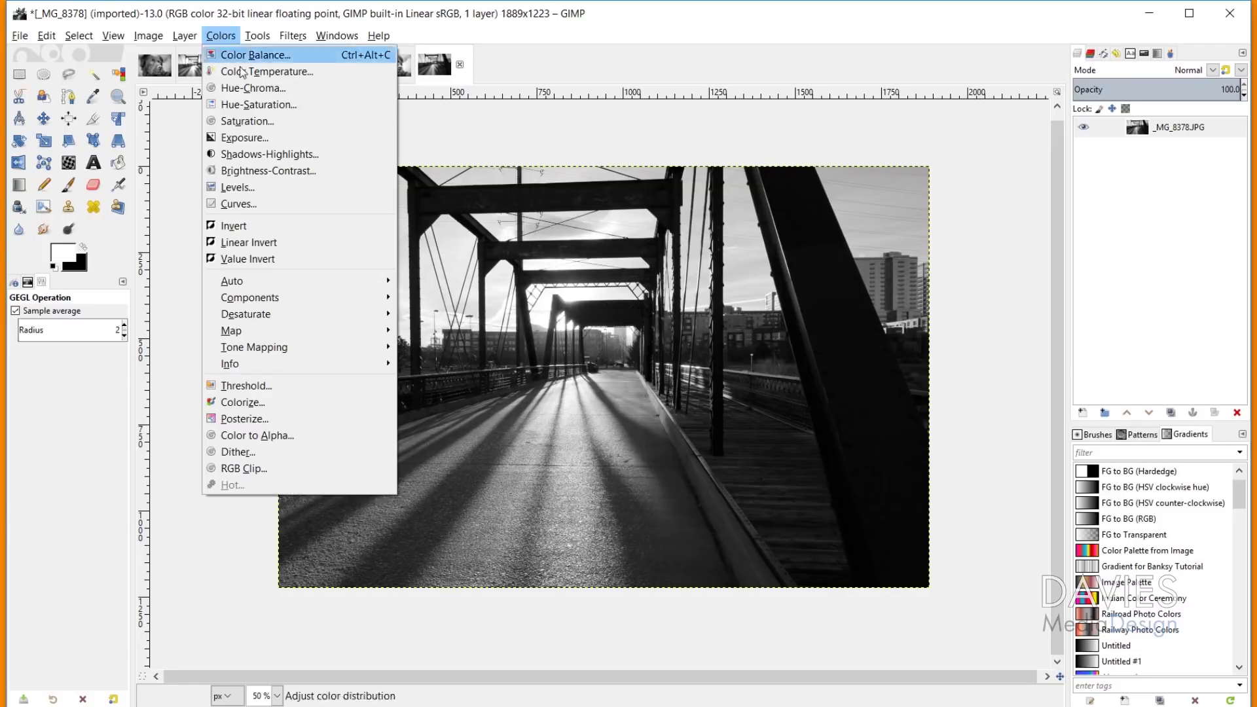
click(260, 155)
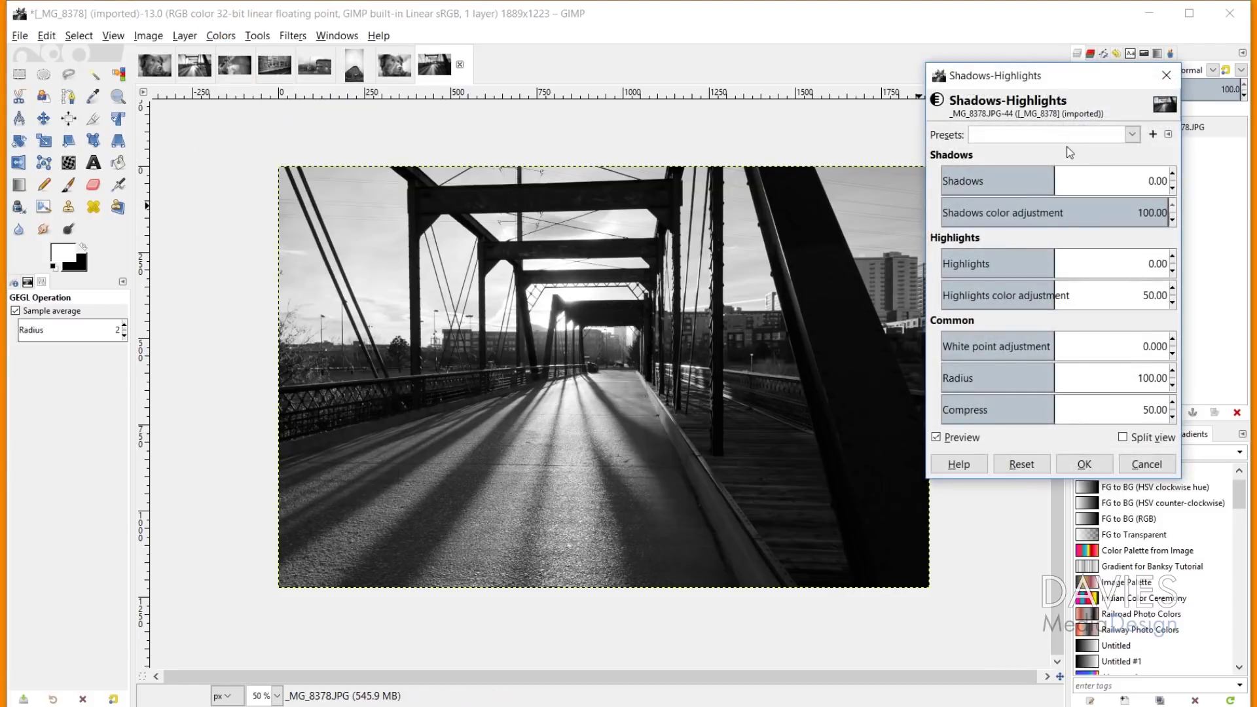
click(1066, 175)
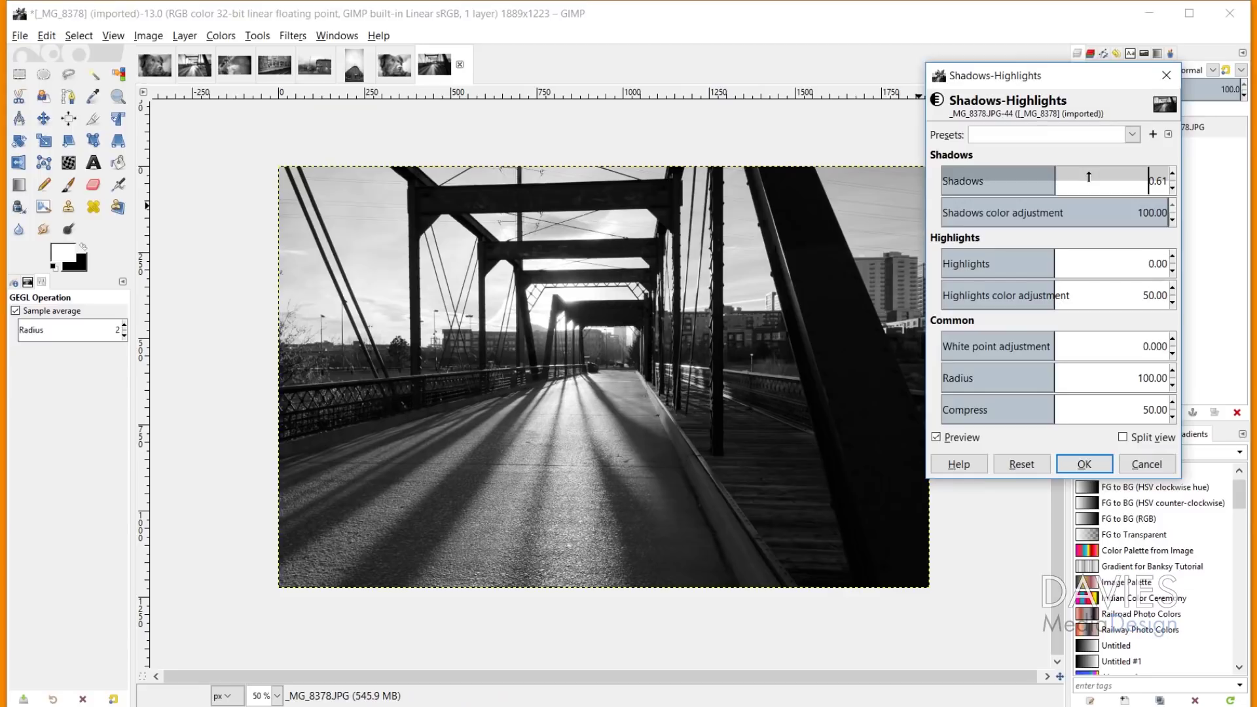
drag(1089, 177, 1129, 174)
click(1140, 176)
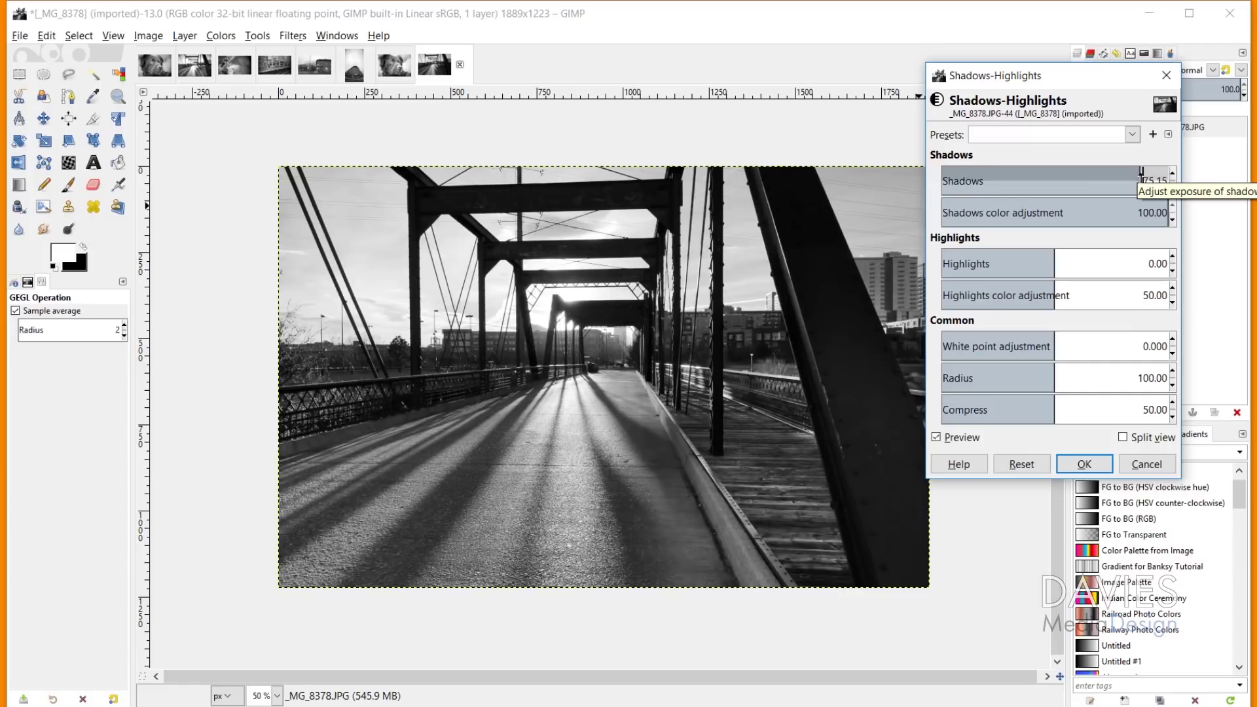
drag(1142, 172, 1138, 173)
drag(1137, 173, 1237, 184)
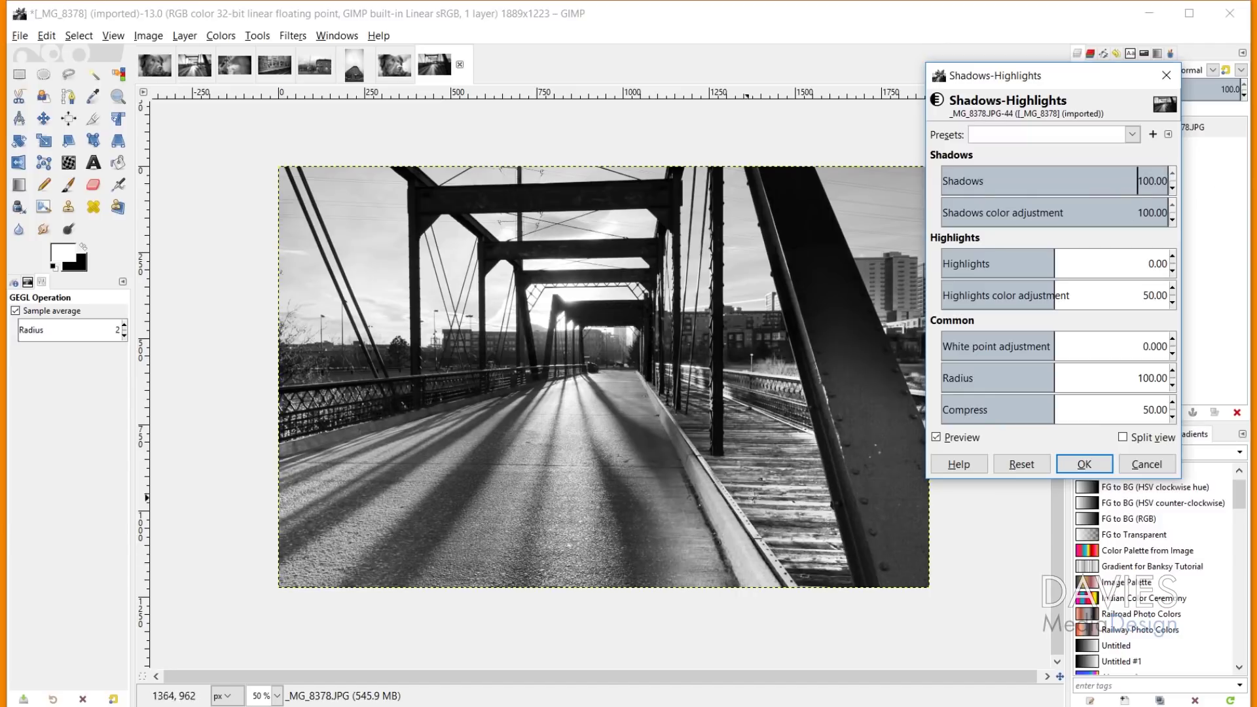
click(1139, 173)
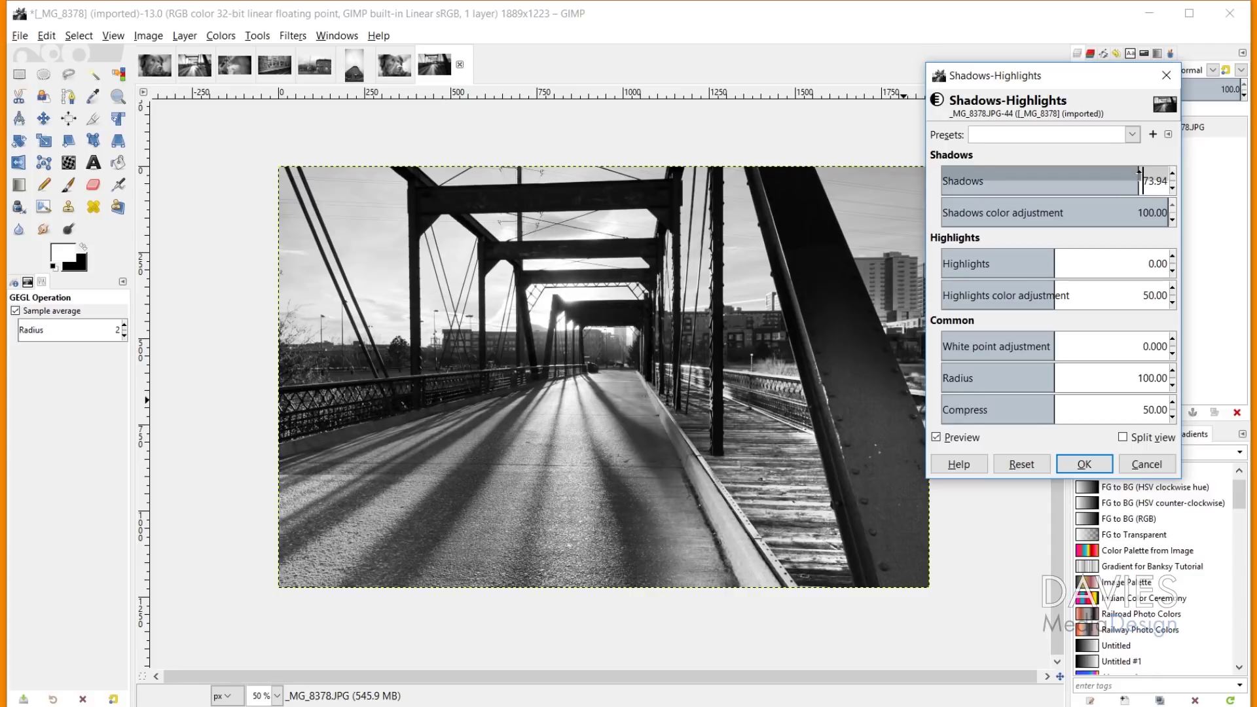
drag(1139, 174, 1147, 174)
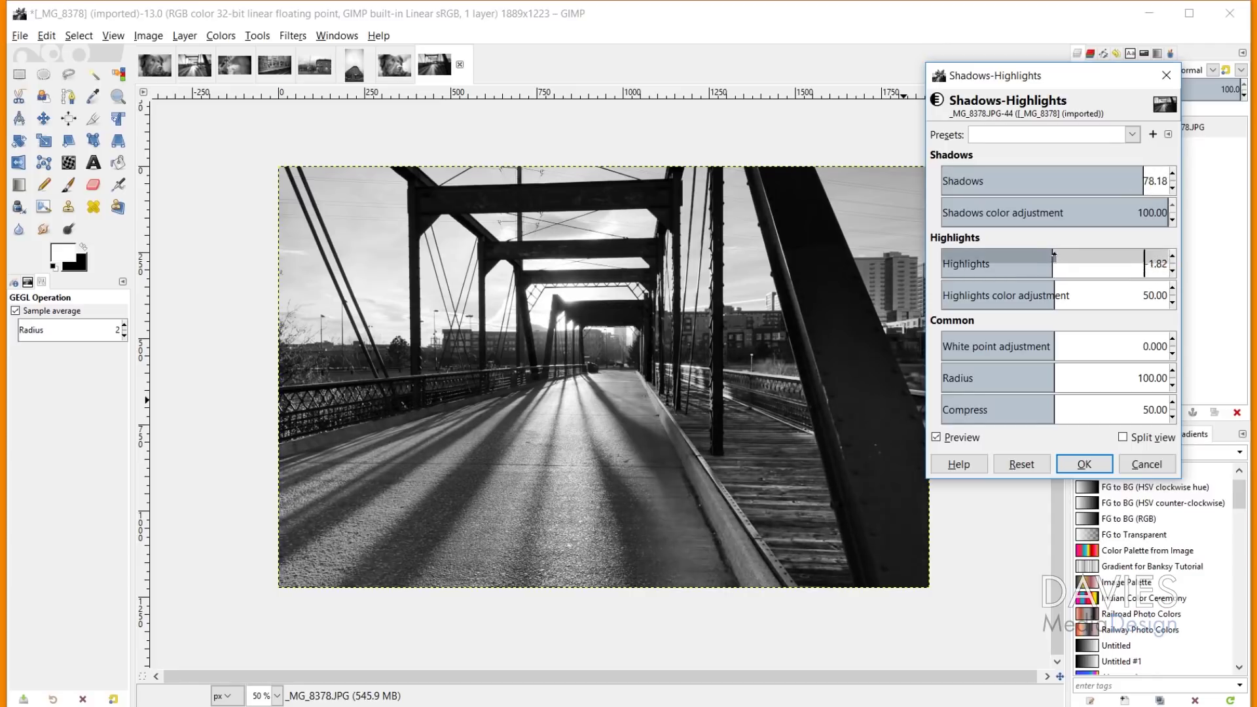
drag(1065, 257, 1098, 257)
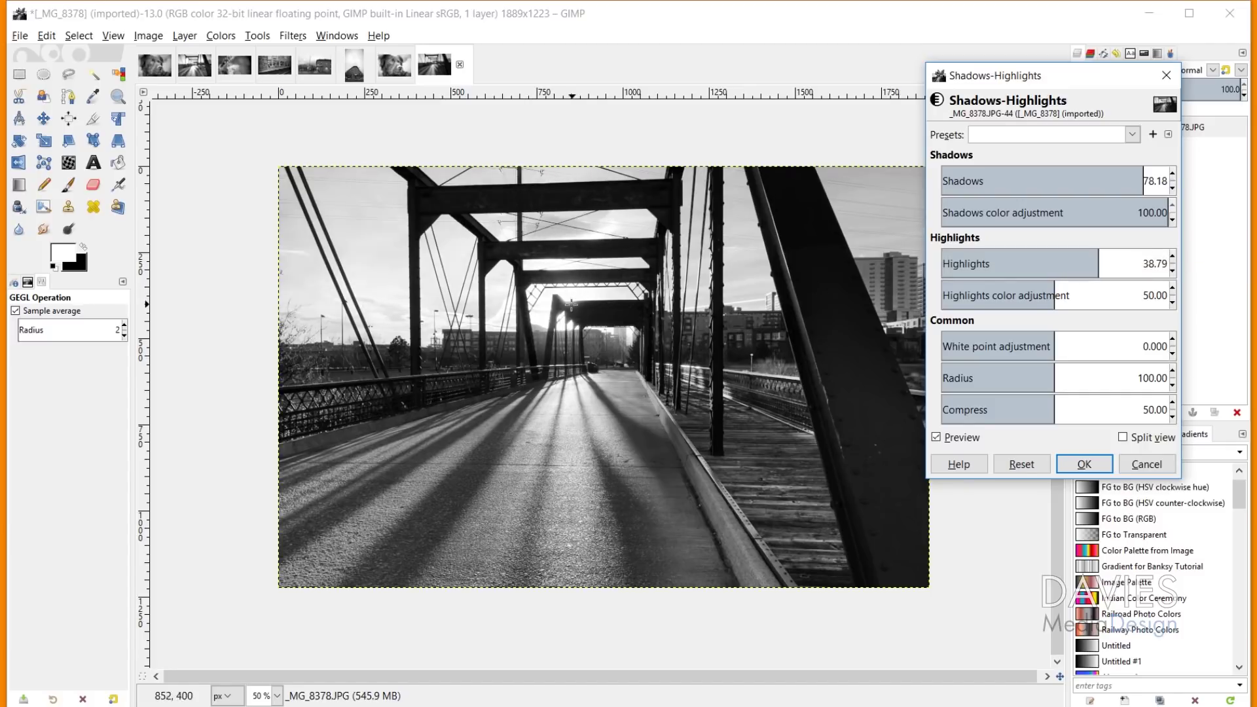
Raise the Highlights to 50.91 and the White point adjustment to 0.788 for the bridge photo, comparing with the original.
click(1113, 255)
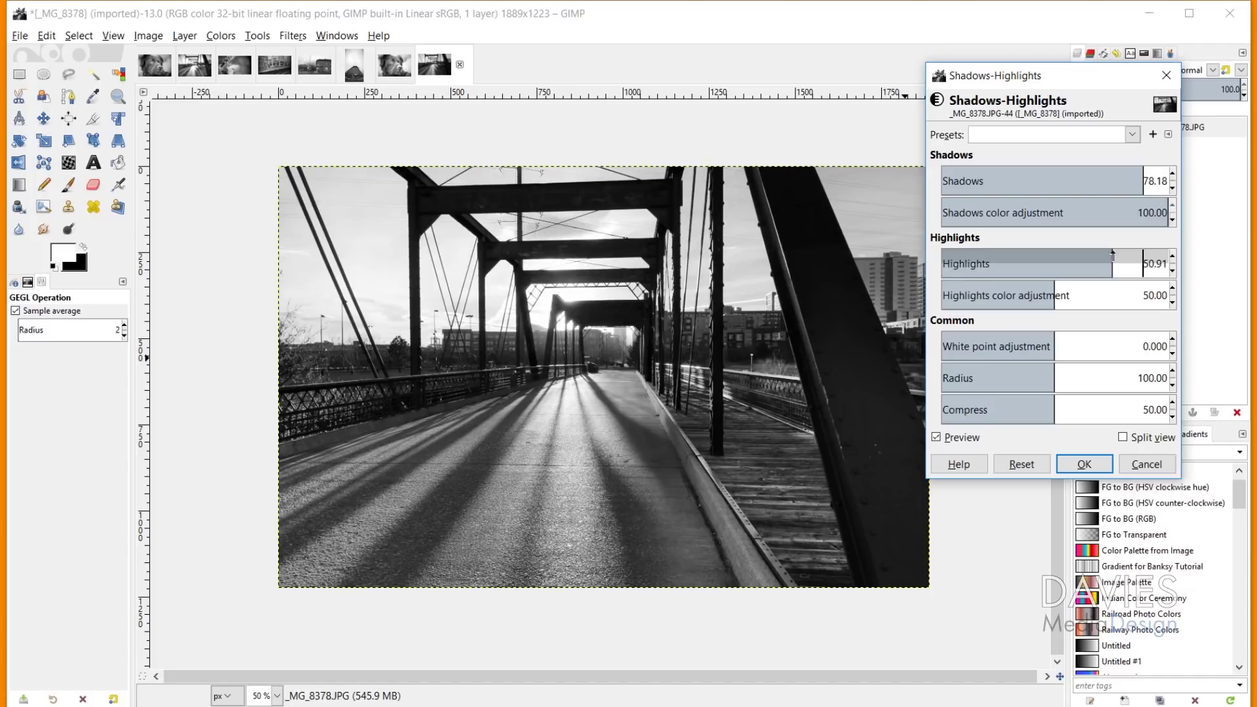
click(936, 437)
click(936, 438)
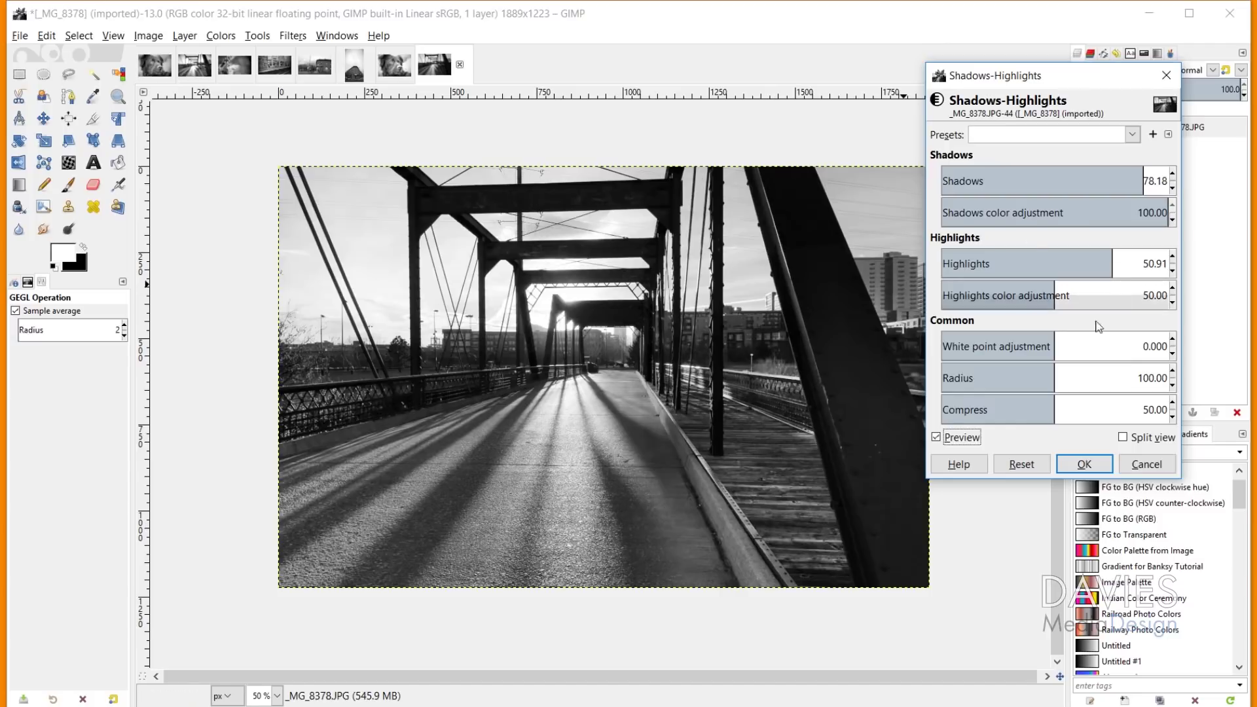
click(1069, 338)
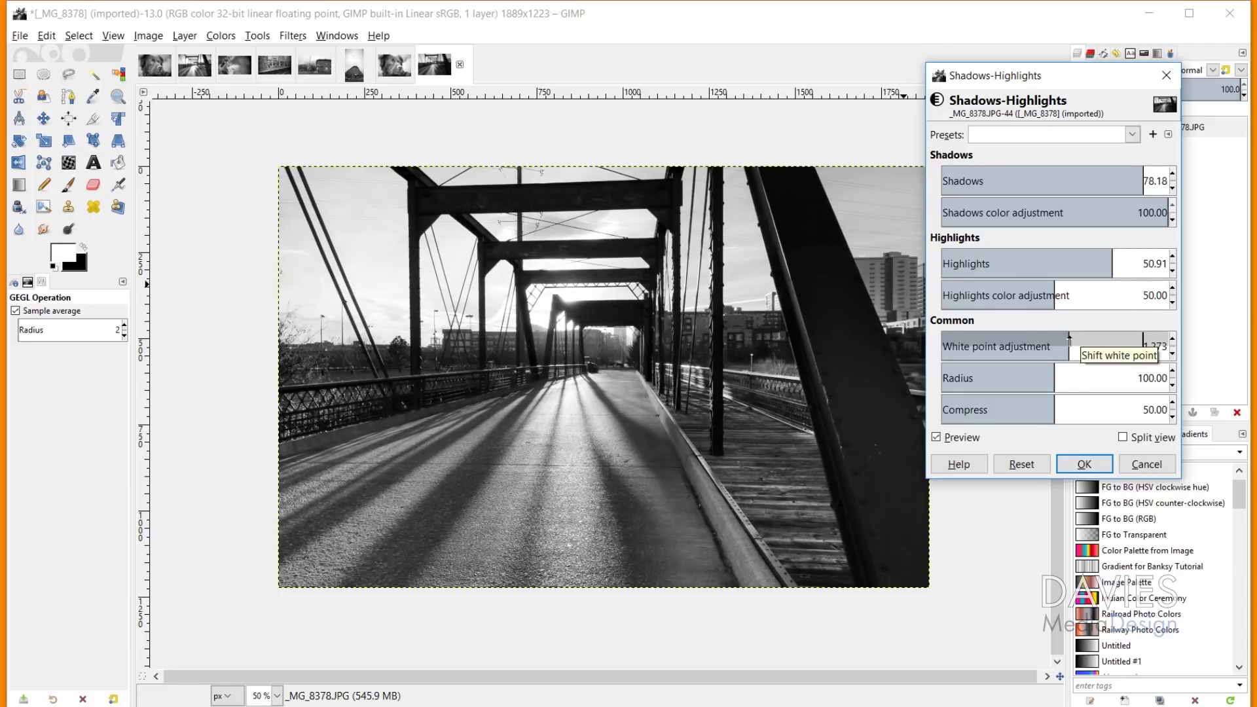
drag(1068, 339, 1061, 338)
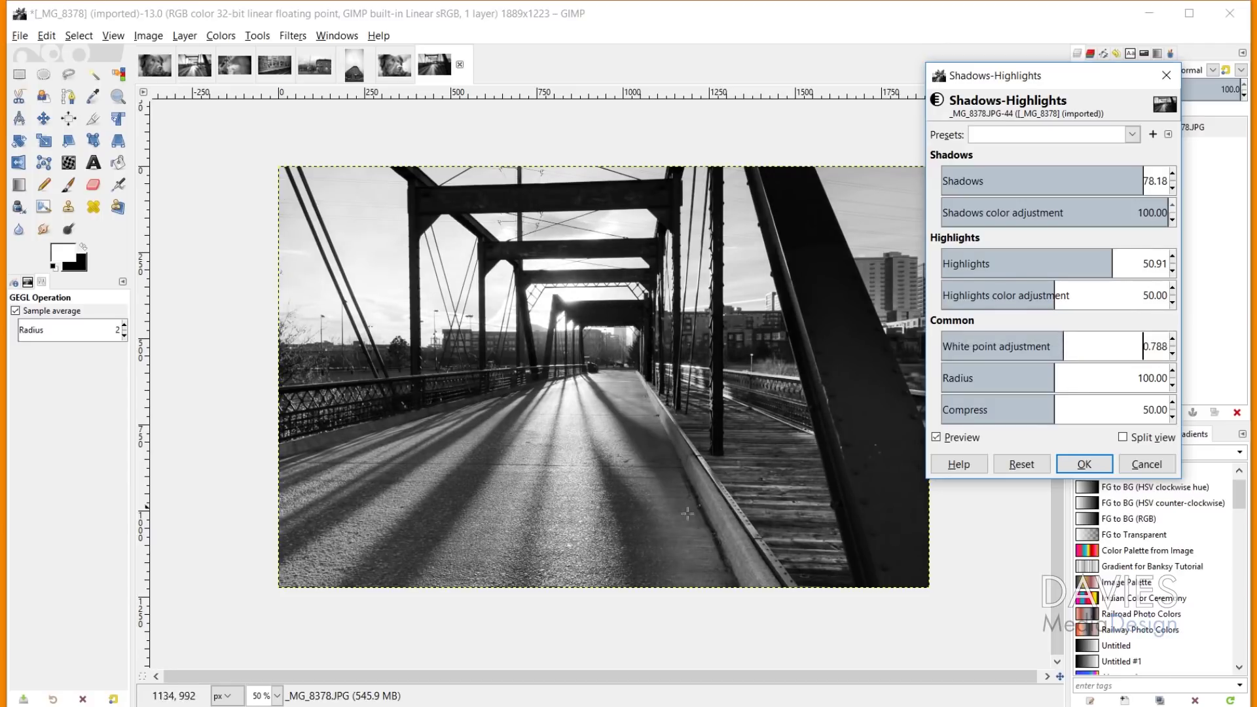
click(936, 437)
Set the Shadows to 70 and apply the Shadows-Highlights adjustment to the bridge photo.
drag(1147, 177, 1177, 179)
text(0)
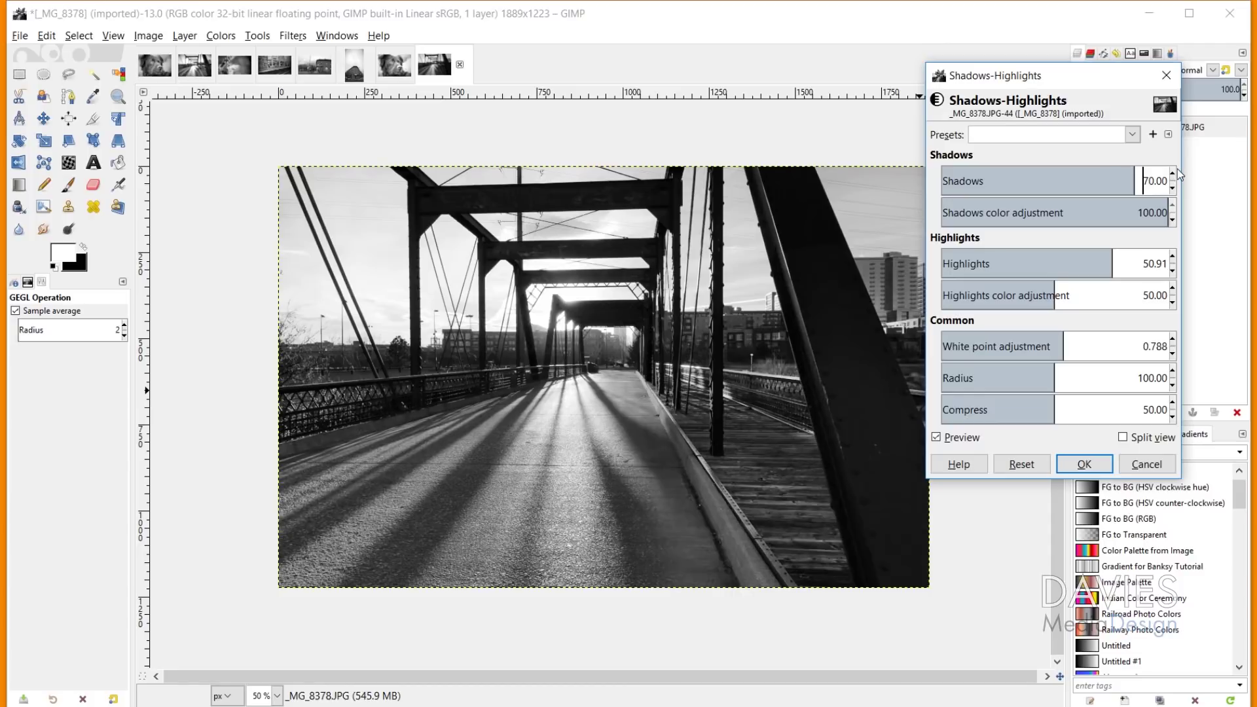
click(1092, 466)
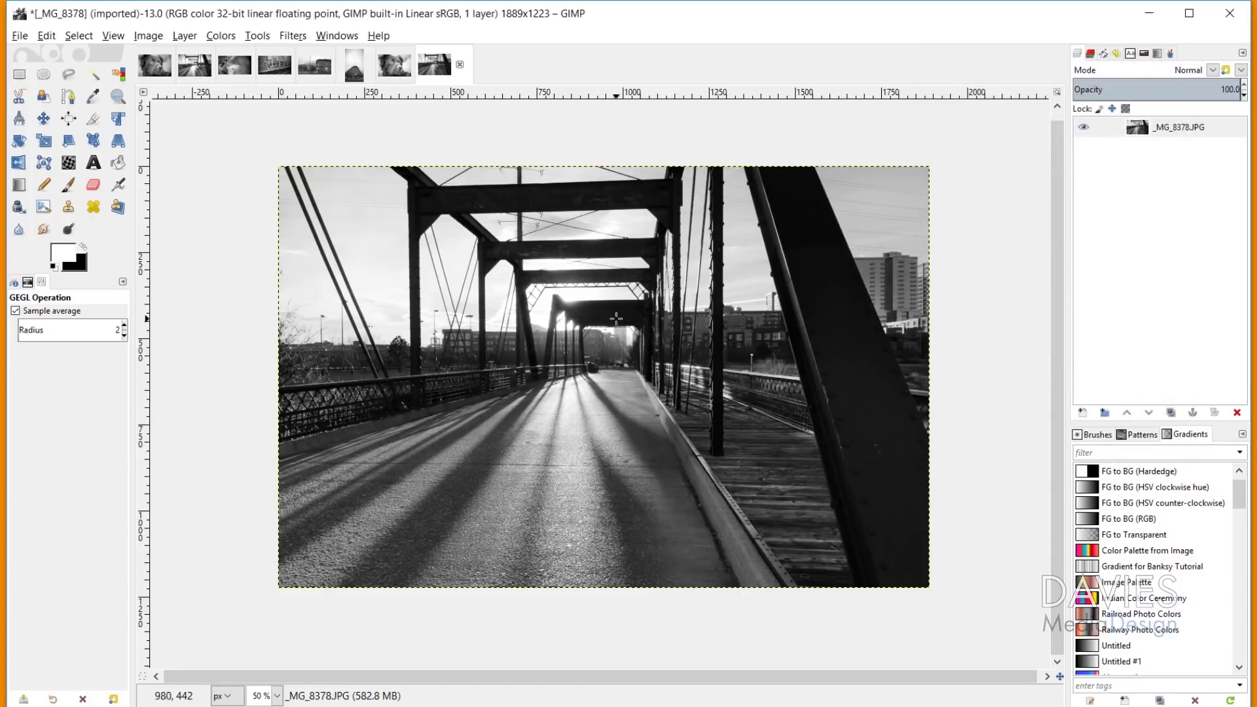
Brighten the bridge photo with the Exposure adjustment, setting Exposure to 0.5 and leaving the black level at 0.
click(214, 38)
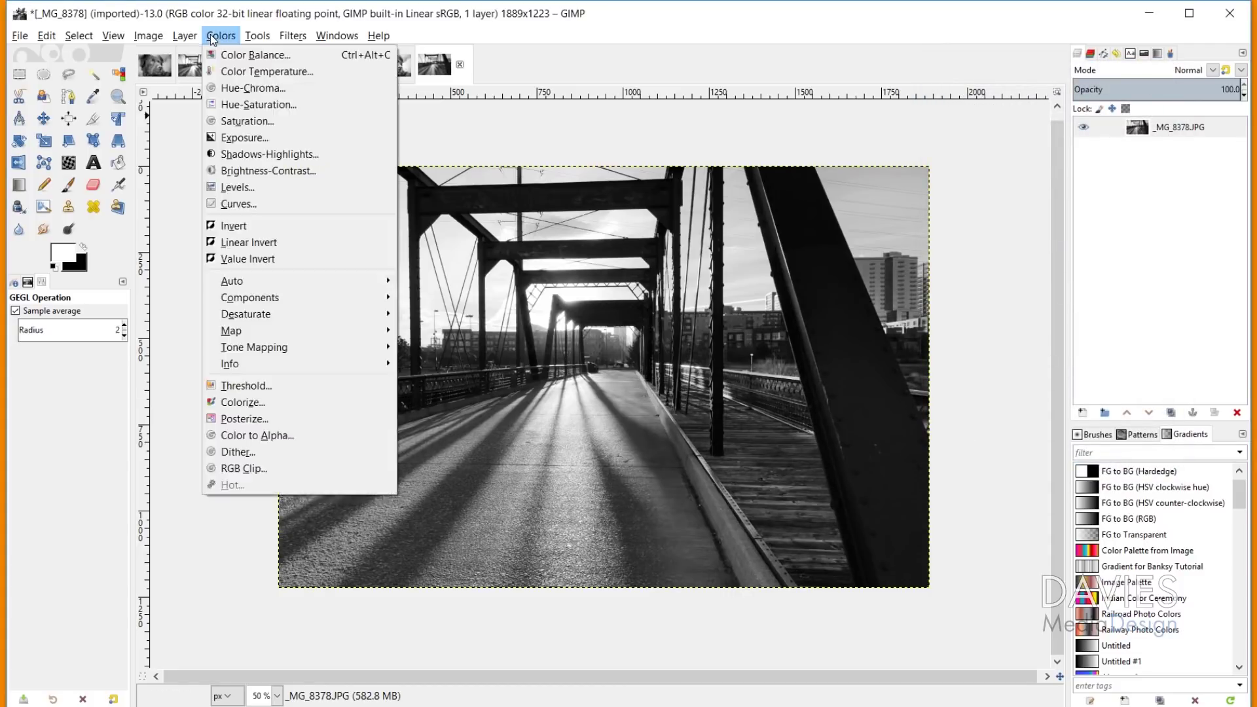
click(245, 137)
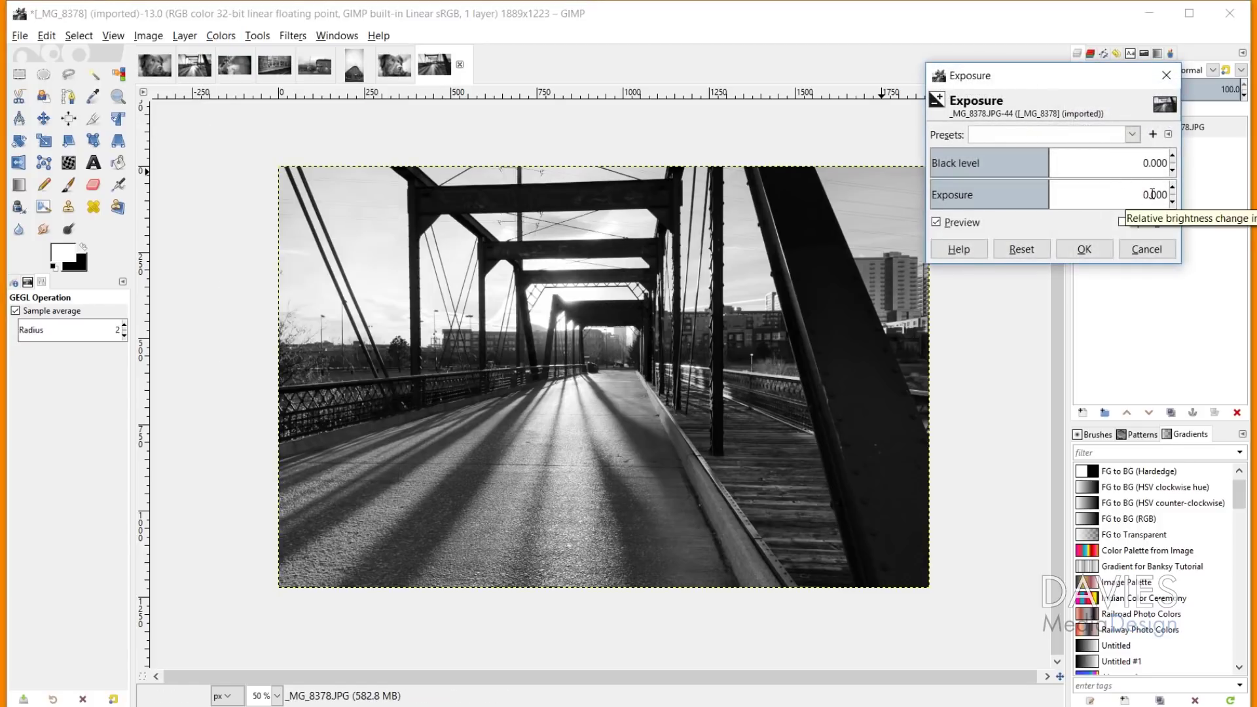
drag(1143, 206, 1155, 201)
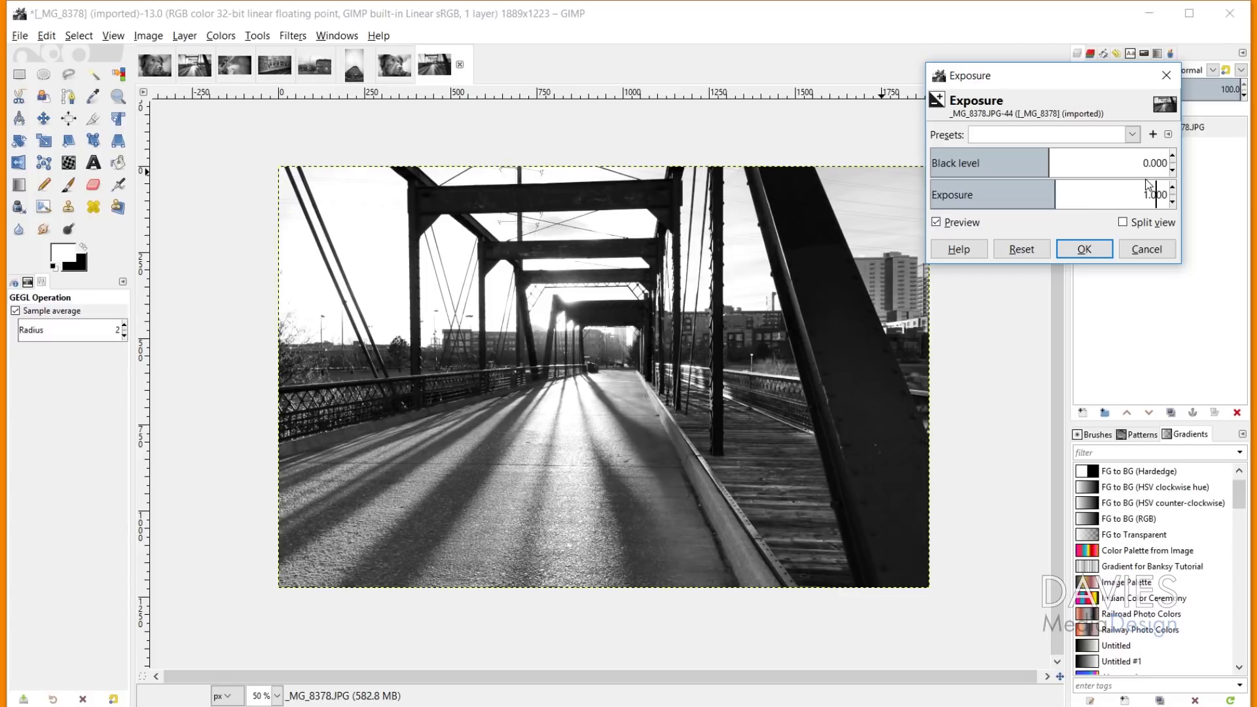
click(936, 222)
click(937, 223)
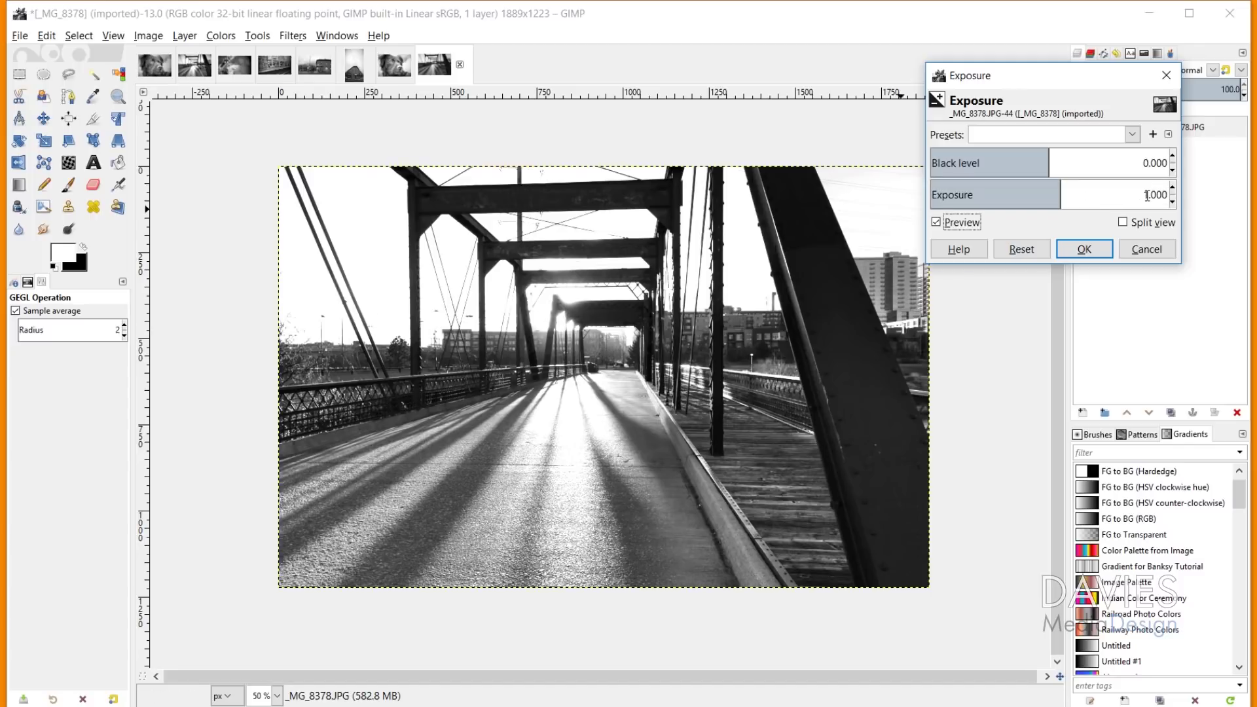
key(shift+Tab)
text(0.5)
key(Return)
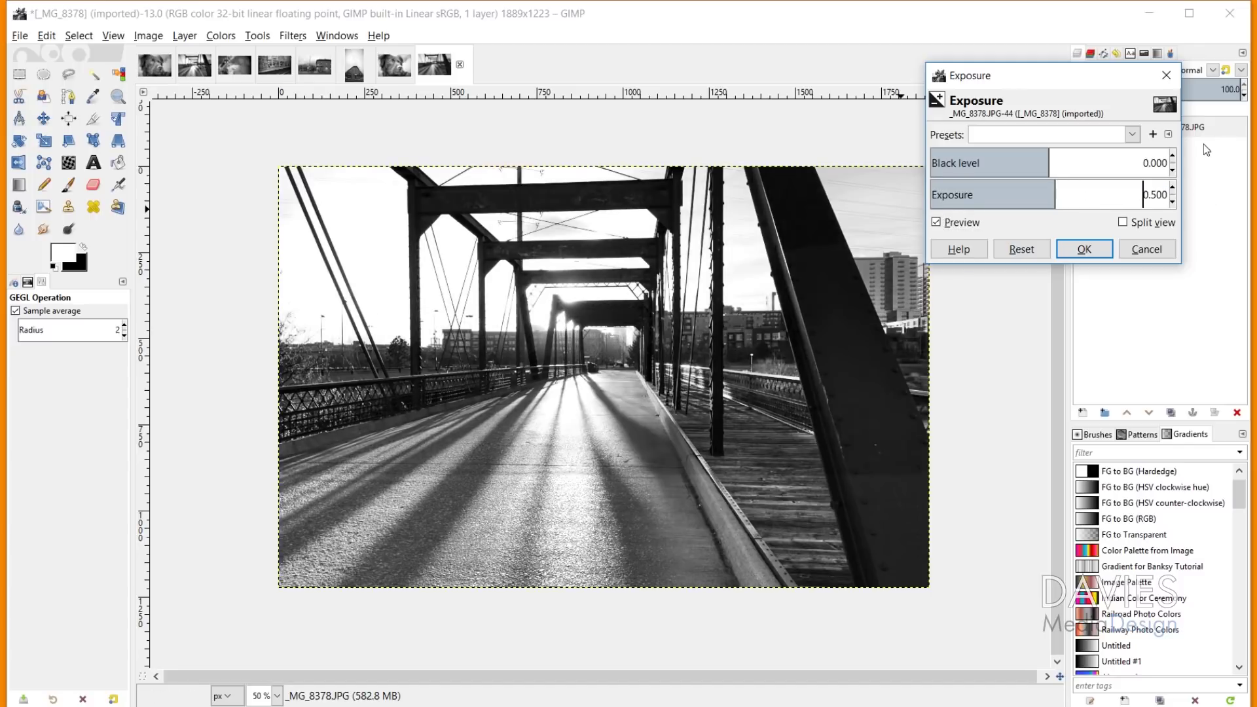
click(1091, 250)
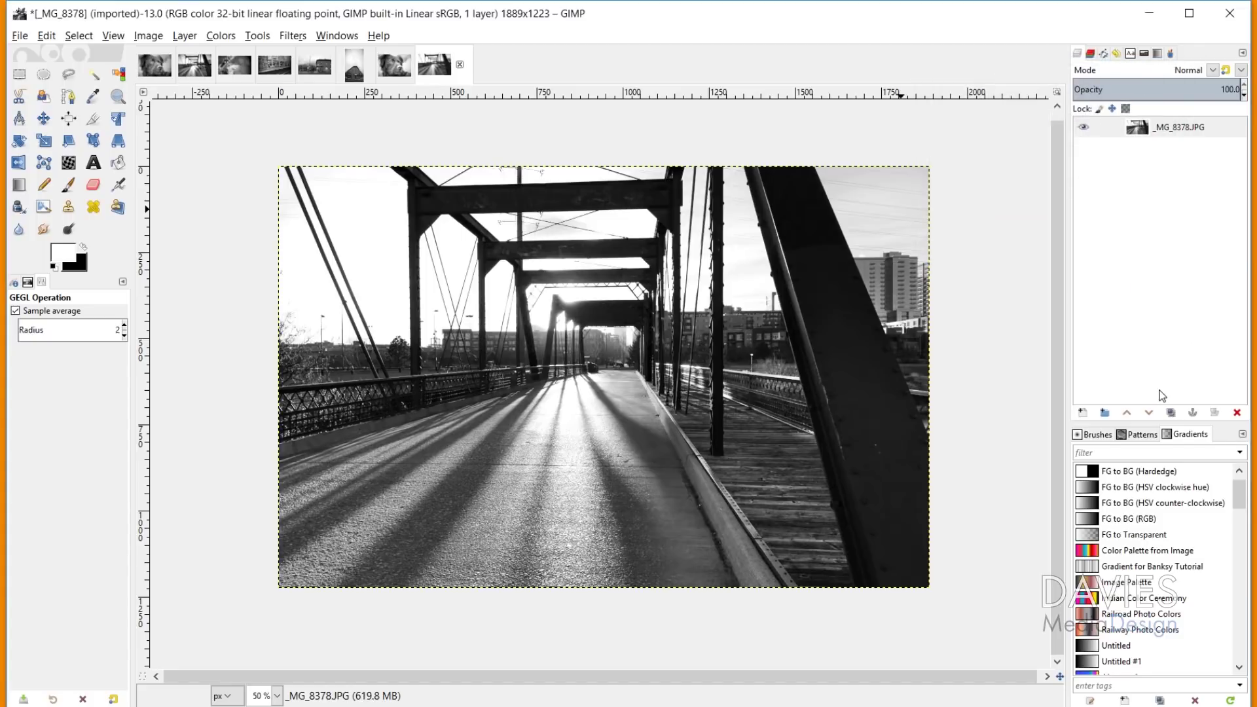
Start a Curves adjustment on the Value channel, anchor the midpoint, slightly lift the shadow point and lower the highlight point.
click(221, 35)
click(235, 202)
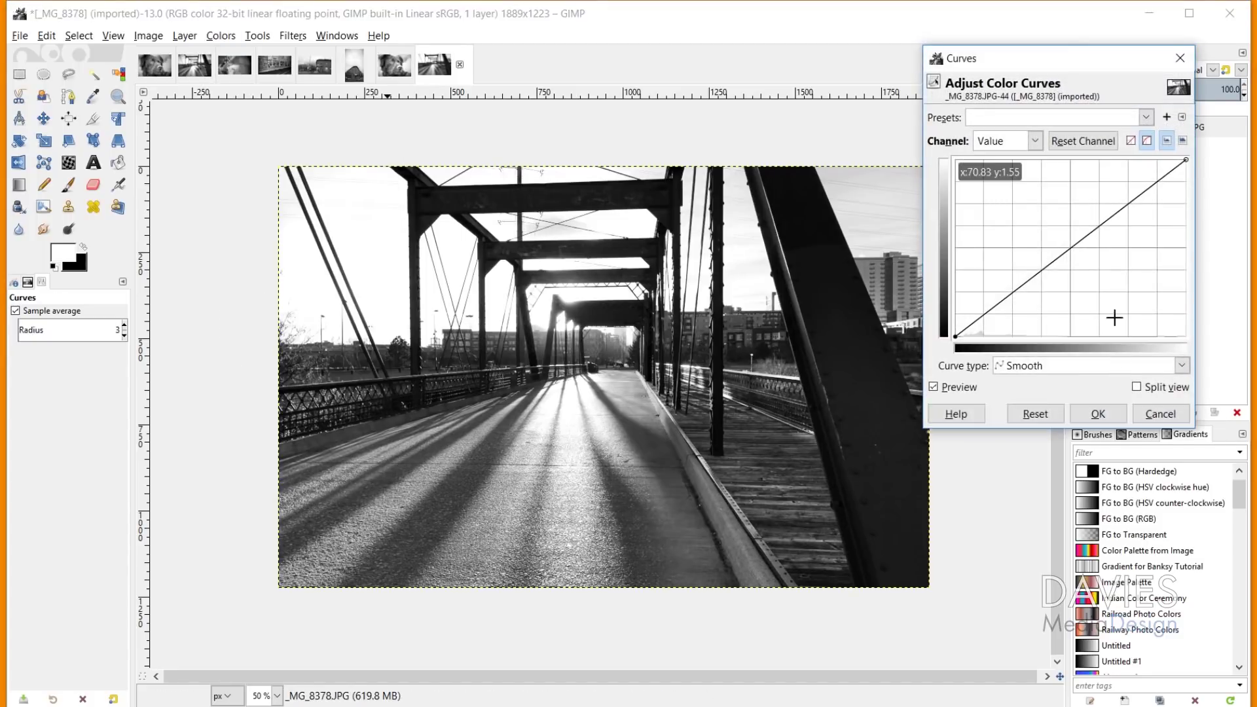
click(1069, 249)
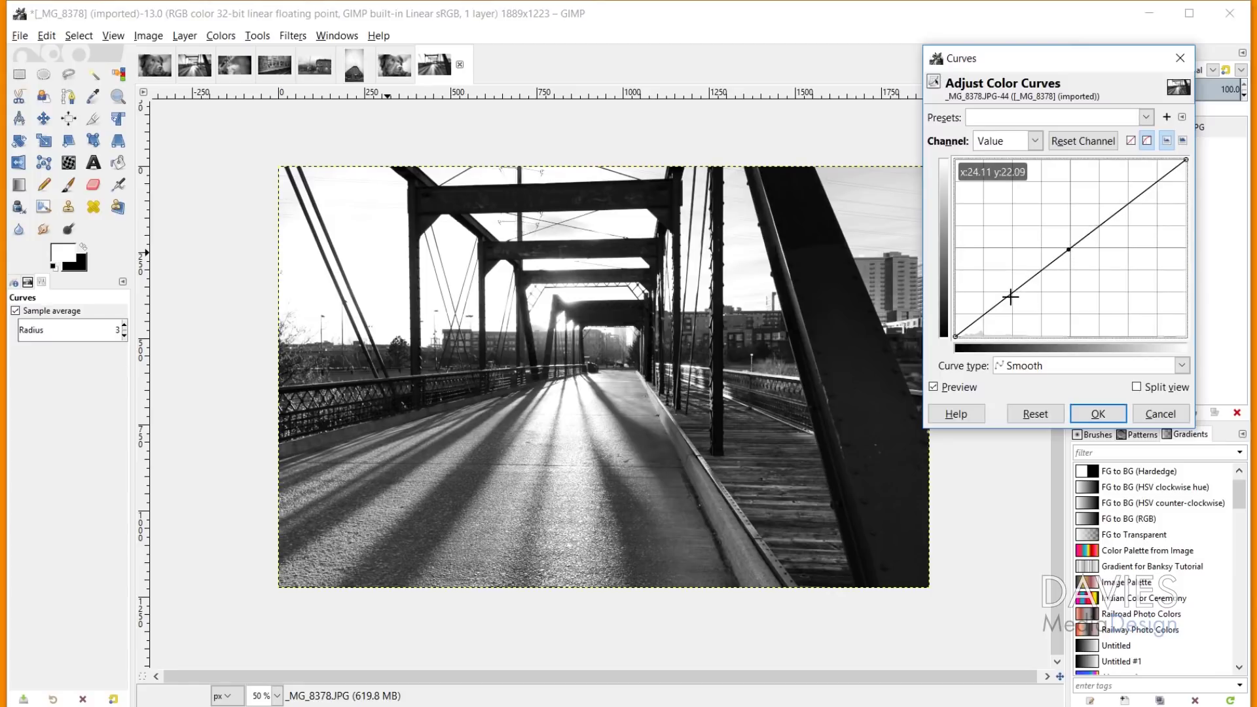
drag(1011, 290, 1012, 281)
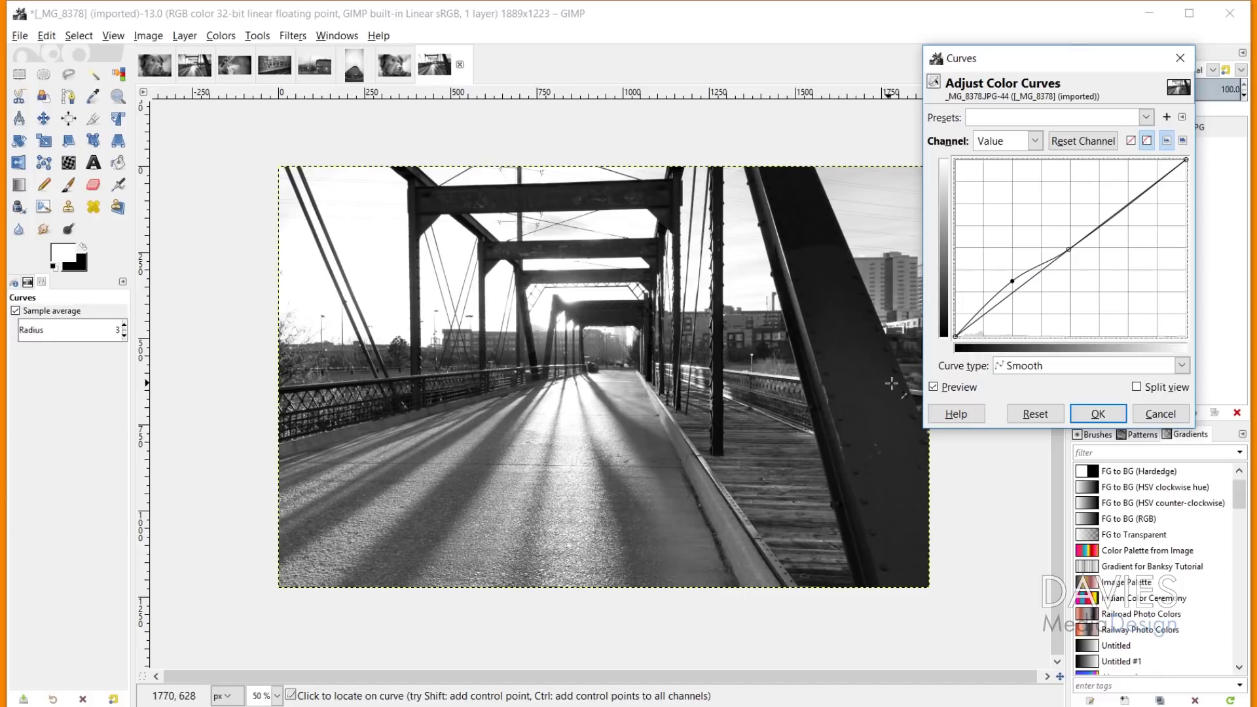
key(Down)
key(Right)
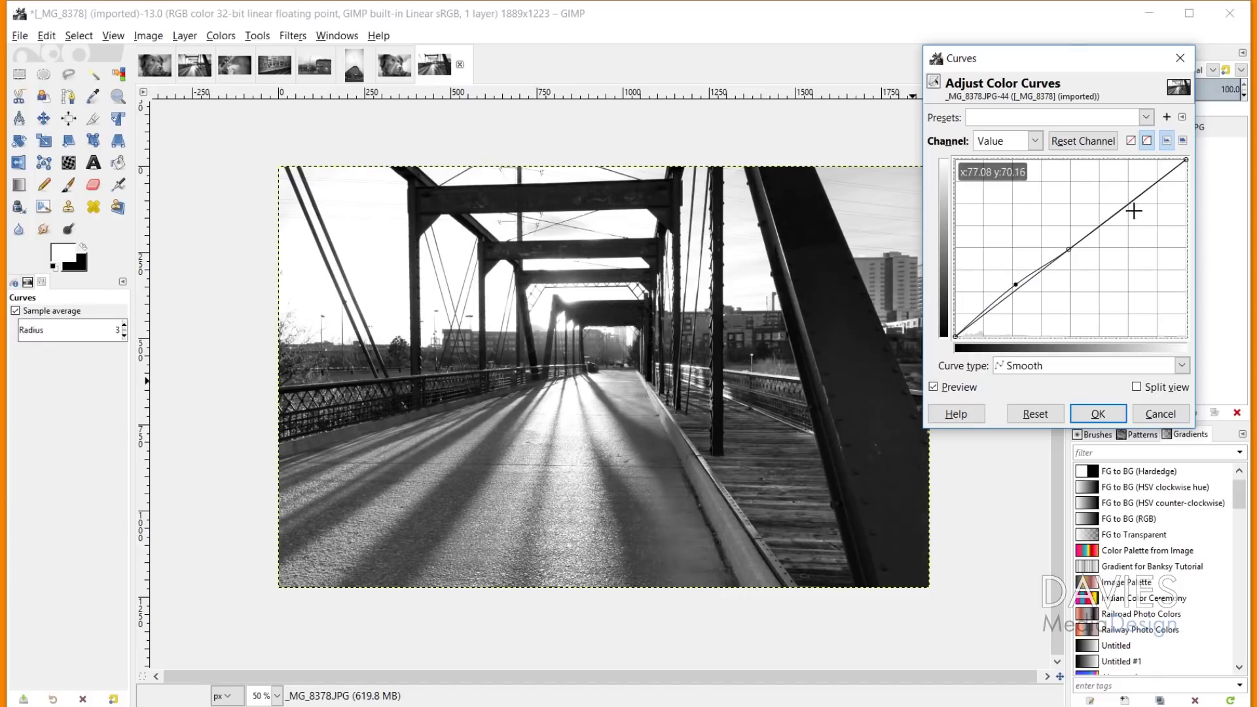
drag(1138, 197, 1144, 200)
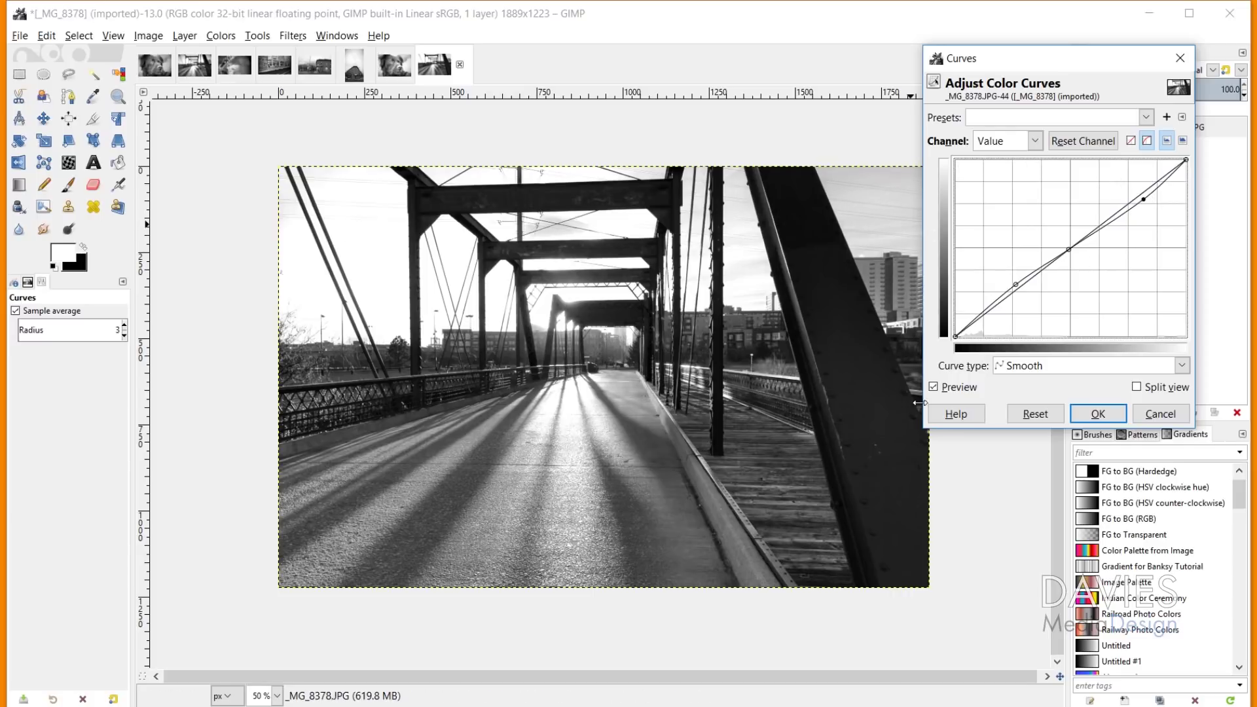
click(934, 387)
click(937, 387)
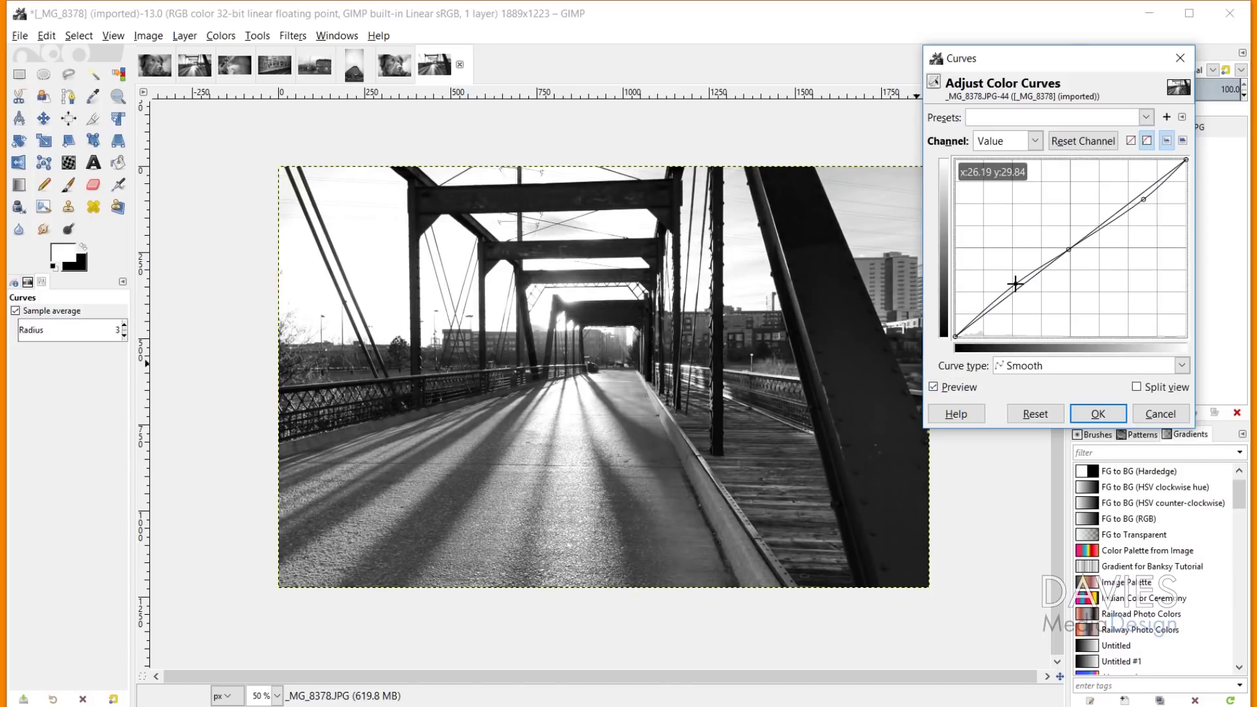
Try a higher-contrast S-curve by lowering the shadow point and raising the highlight point to about x 78, y 84.
drag(1013, 286, 1025, 289)
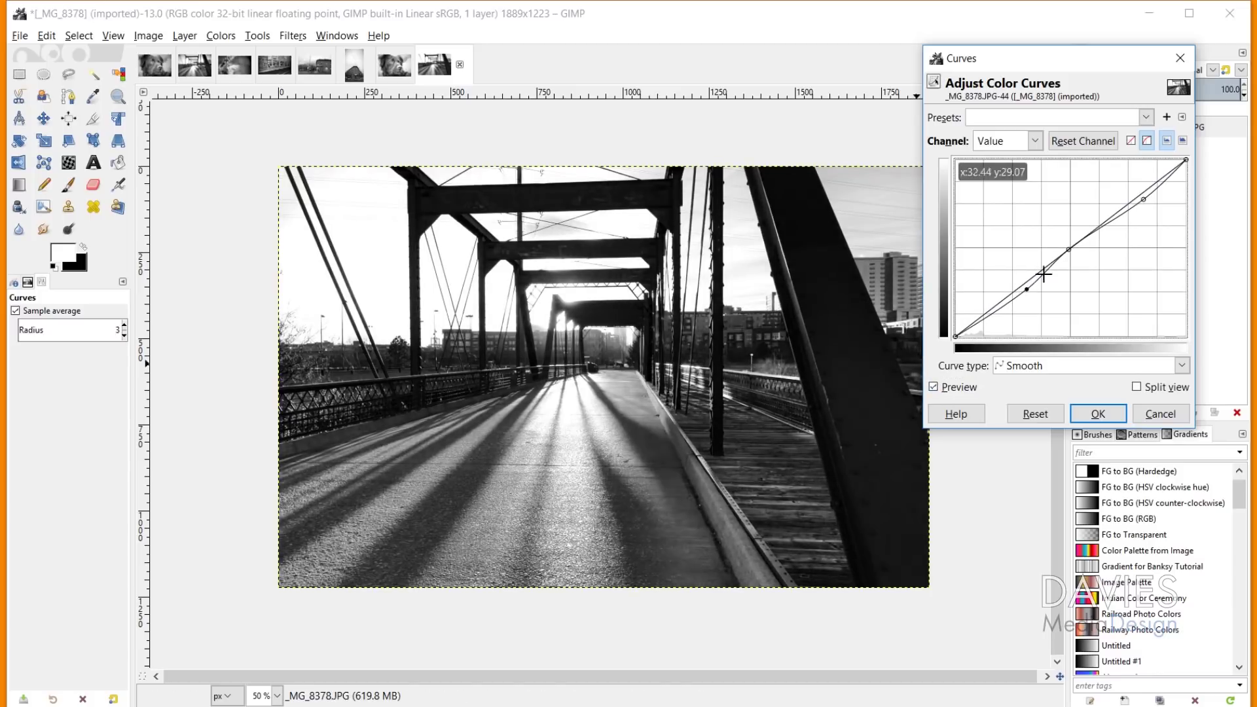
drag(1144, 198, 1135, 186)
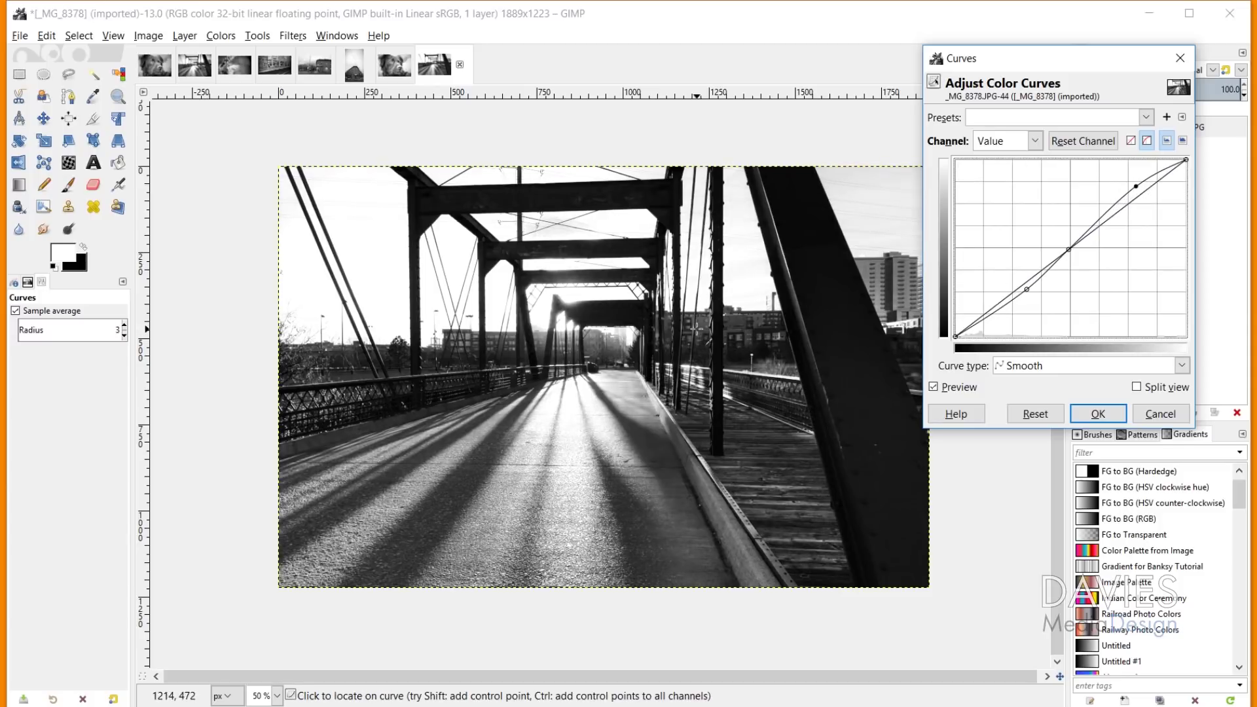
click(934, 388)
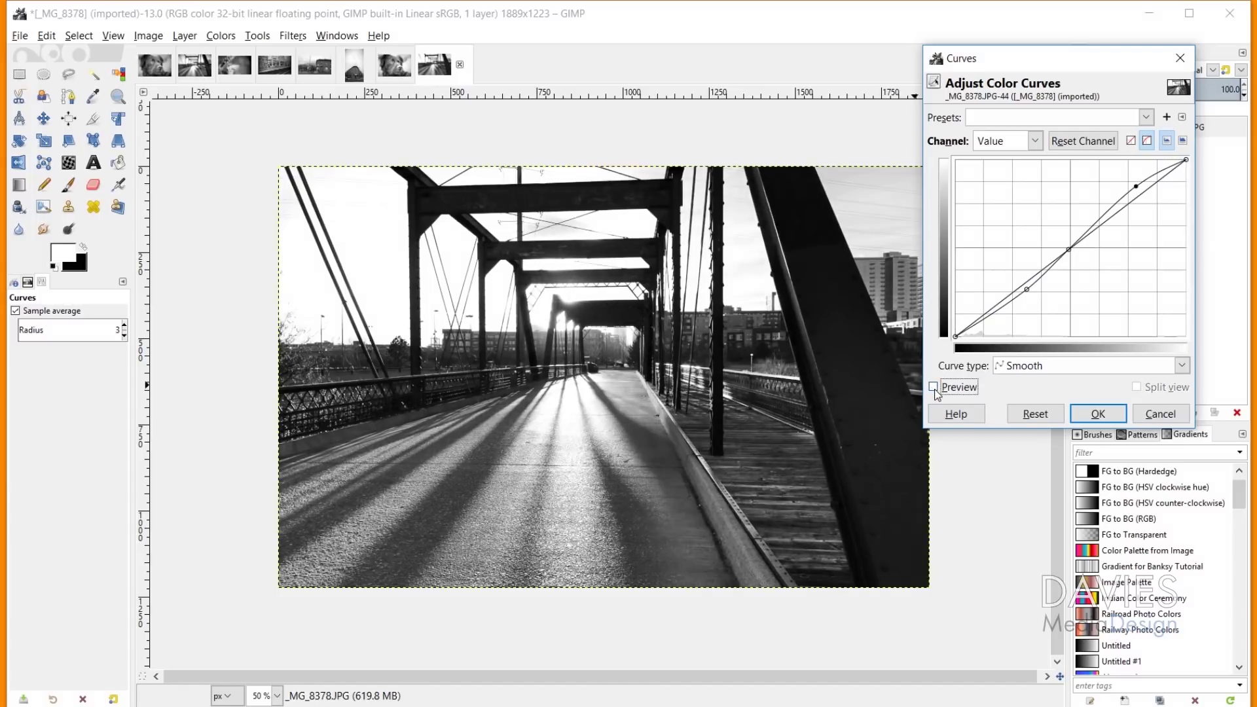
click(935, 387)
click(934, 388)
Lift the curve's shadow point above the diagonal, lower the highlight point to about x 82, y 79, and apply the curve.
click(1025, 286)
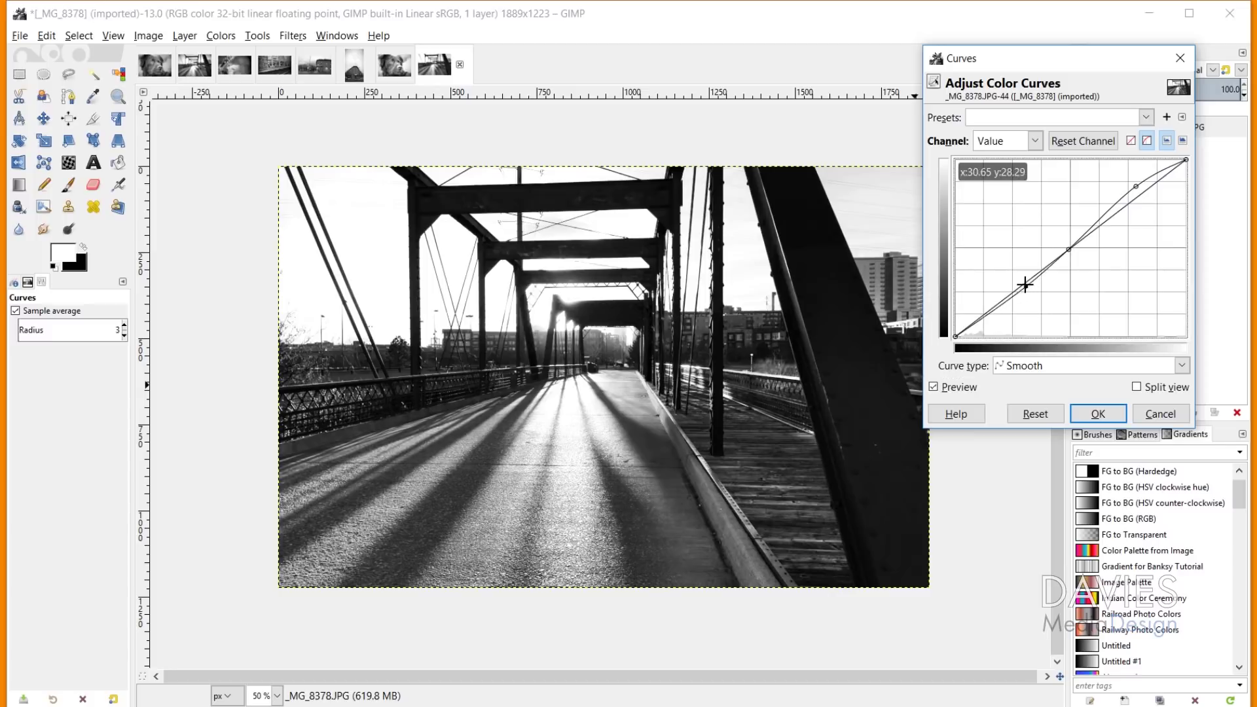
drag(1025, 286, 1021, 278)
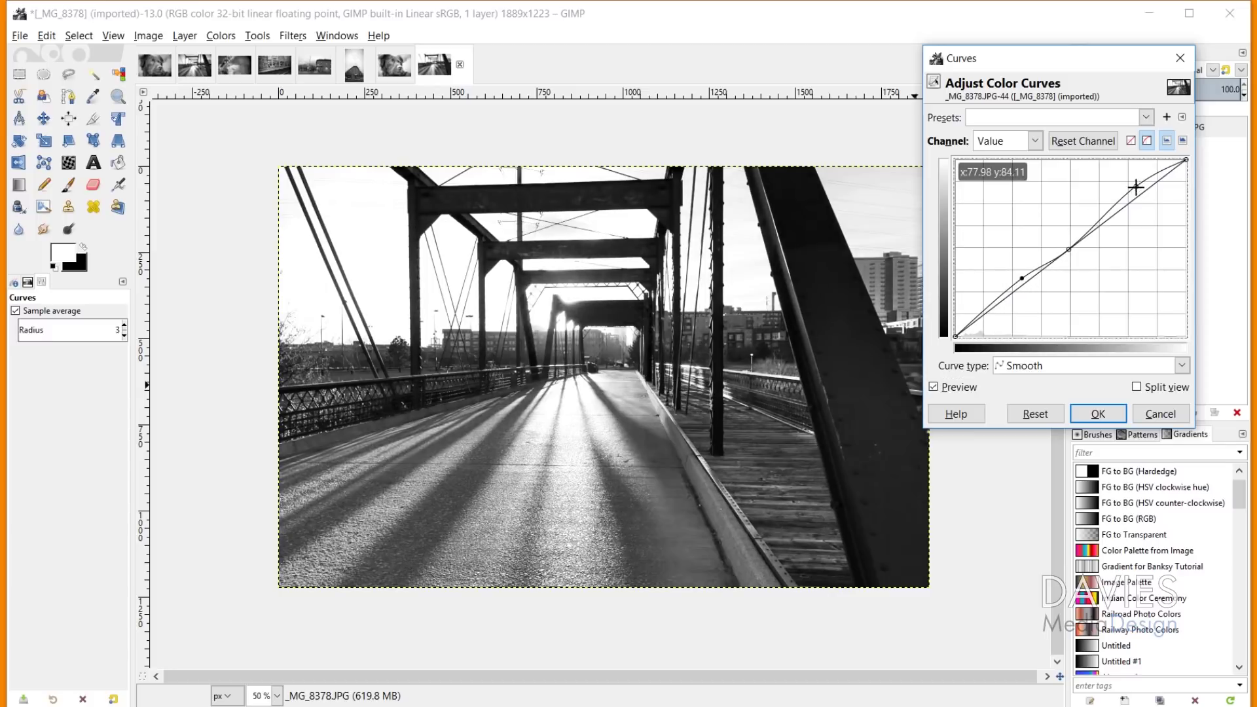
drag(1136, 187, 1145, 196)
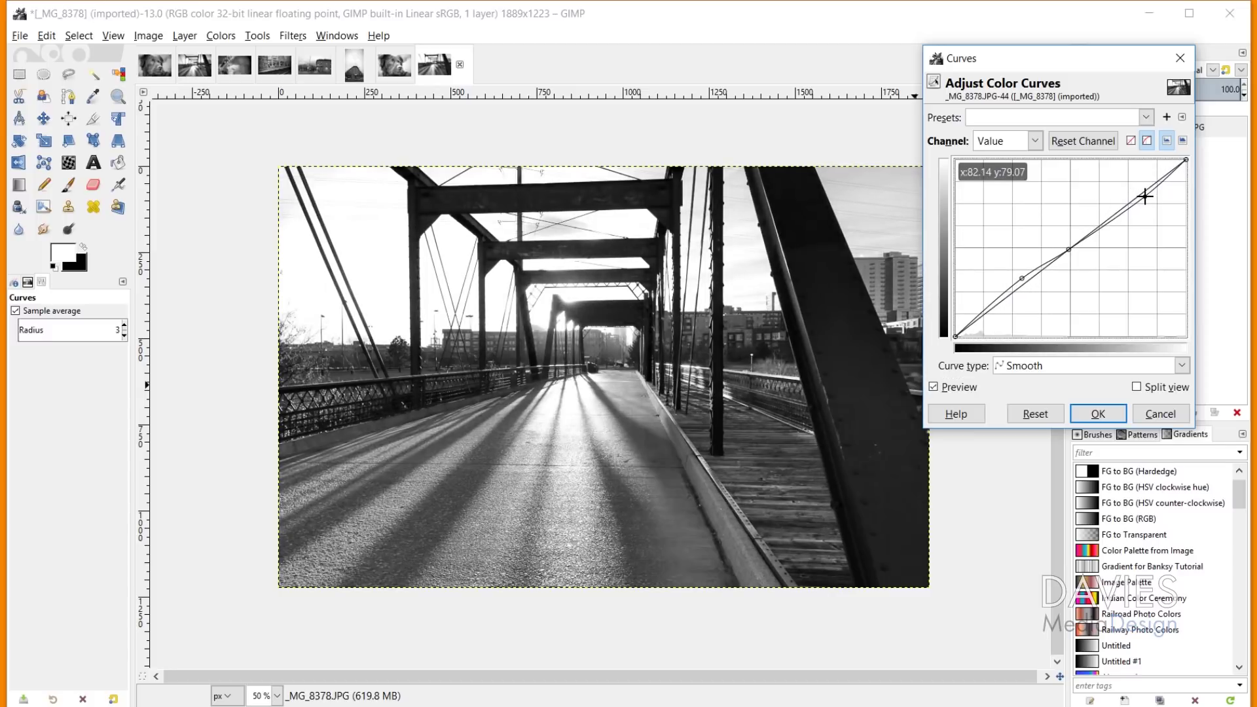
click(934, 387)
click(934, 387)
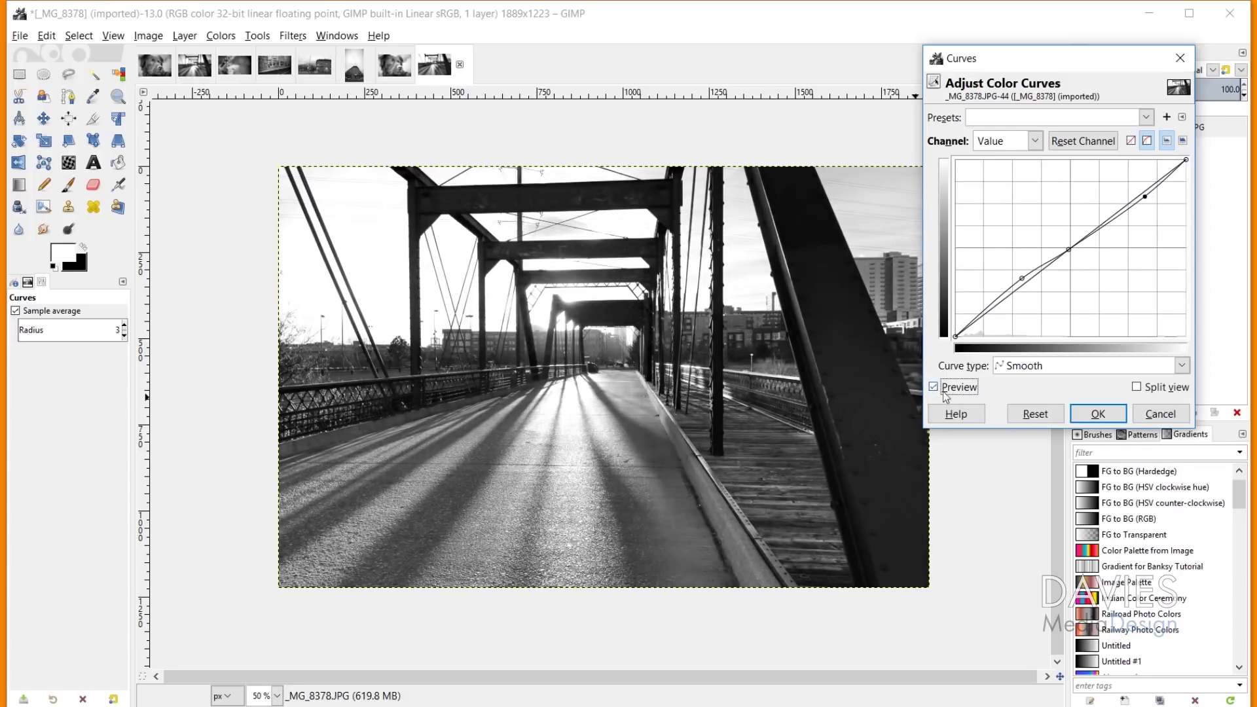
click(1089, 416)
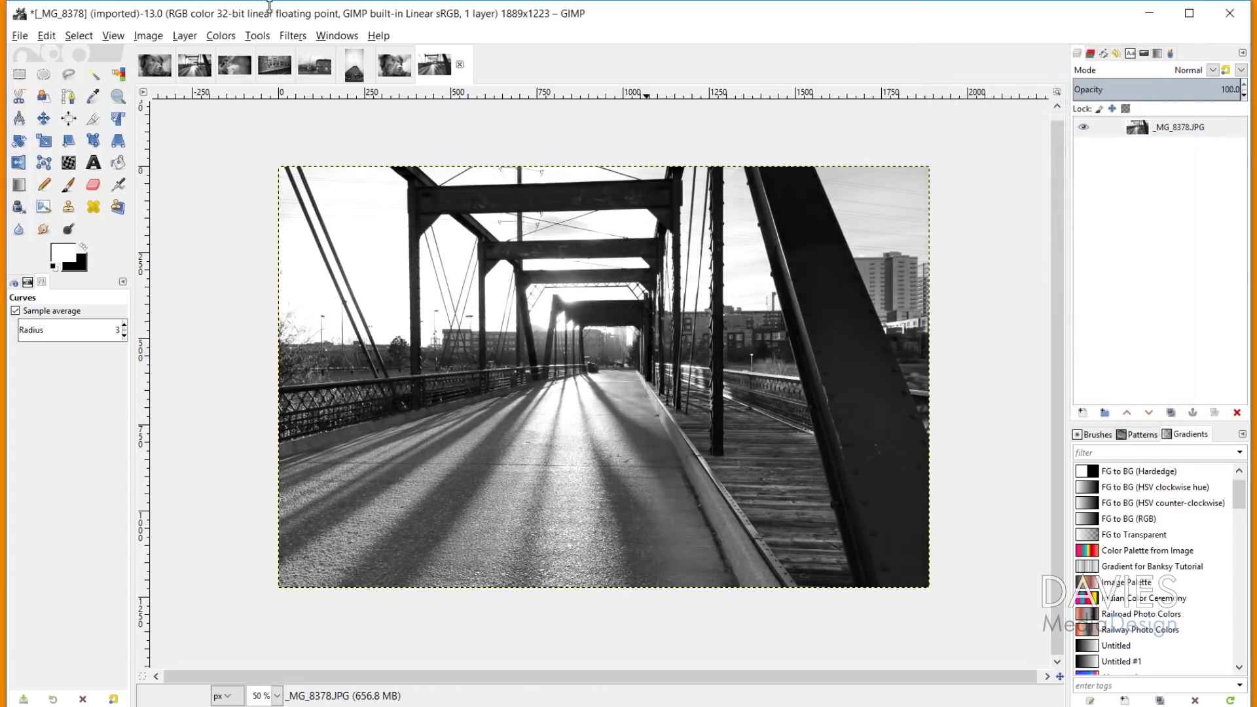
Adjust the photo's Value levels to black input 1.07, gamma 0.98 and white input 100, and apply them.
click(220, 35)
click(241, 187)
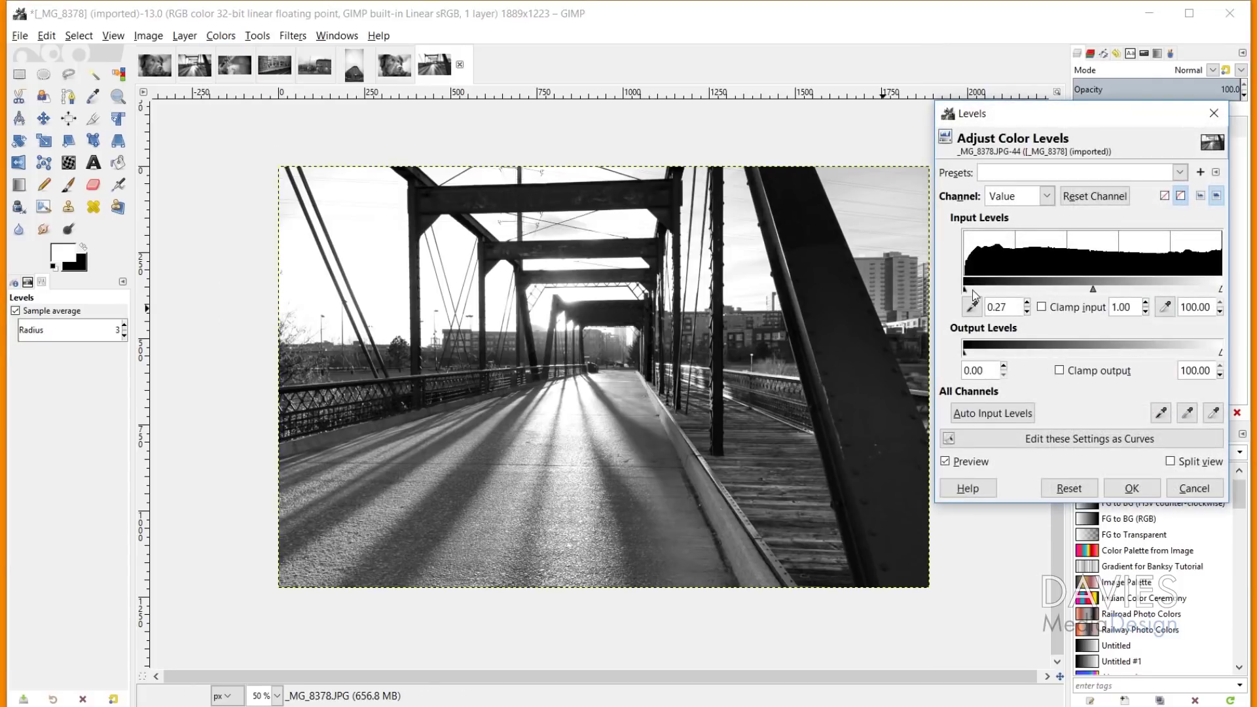
drag(973, 295, 966, 296)
drag(1095, 292, 1094, 295)
mouse_move(1219, 291)
mouse_down()
mouse_move(1210, 295)
mouse_move(1241, 296)
mouse_up()
click(946, 461)
click(945, 460)
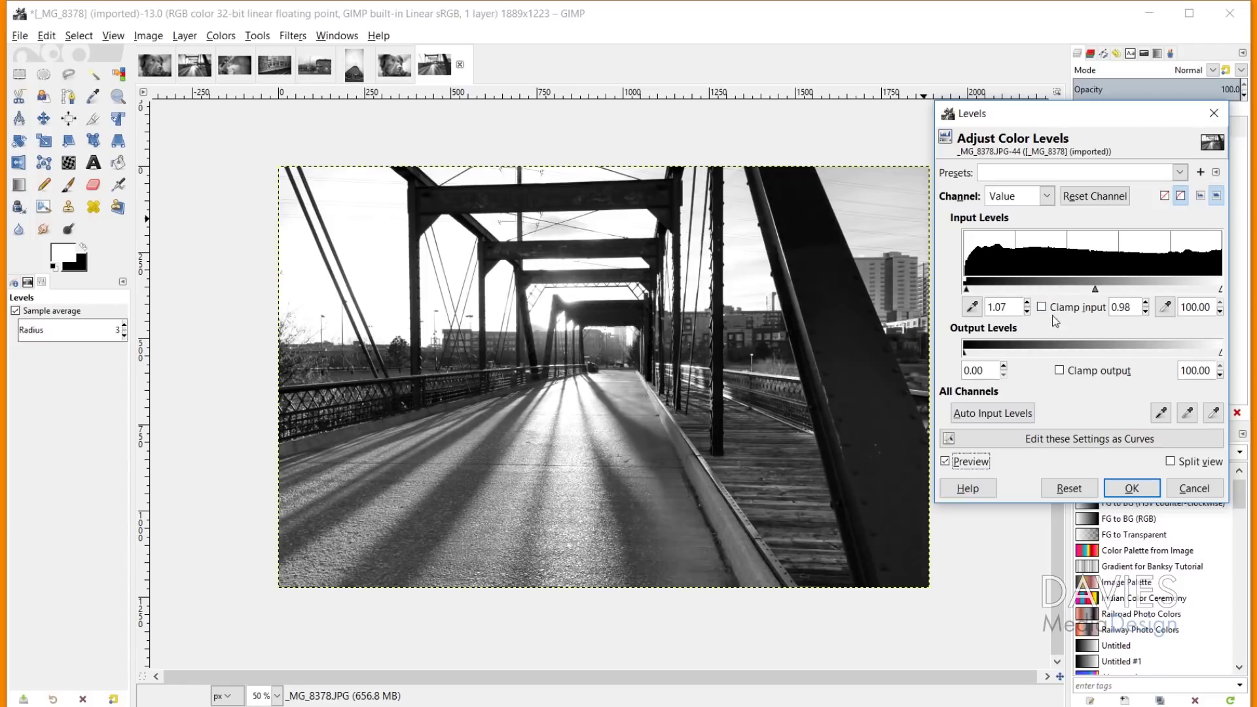
click(1145, 491)
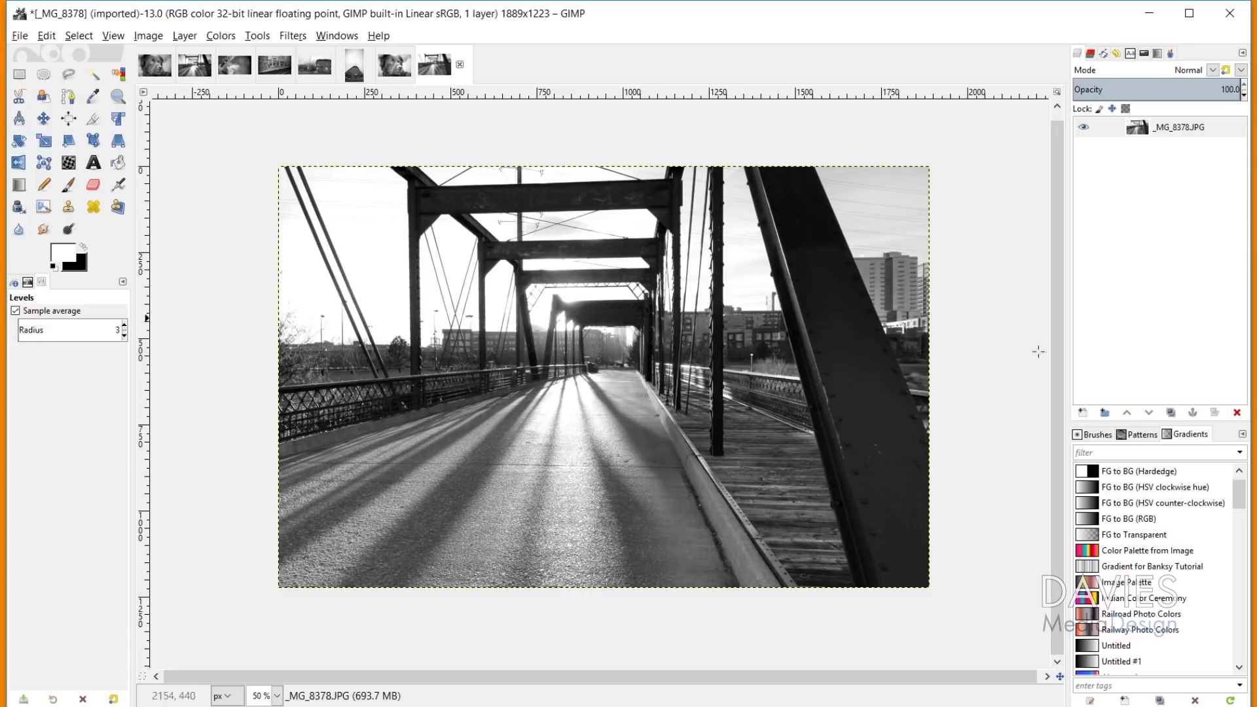
Add a transparent 1889 × 1223 px layer named Soft Light with its mode set to Soft light.
click(1092, 415)
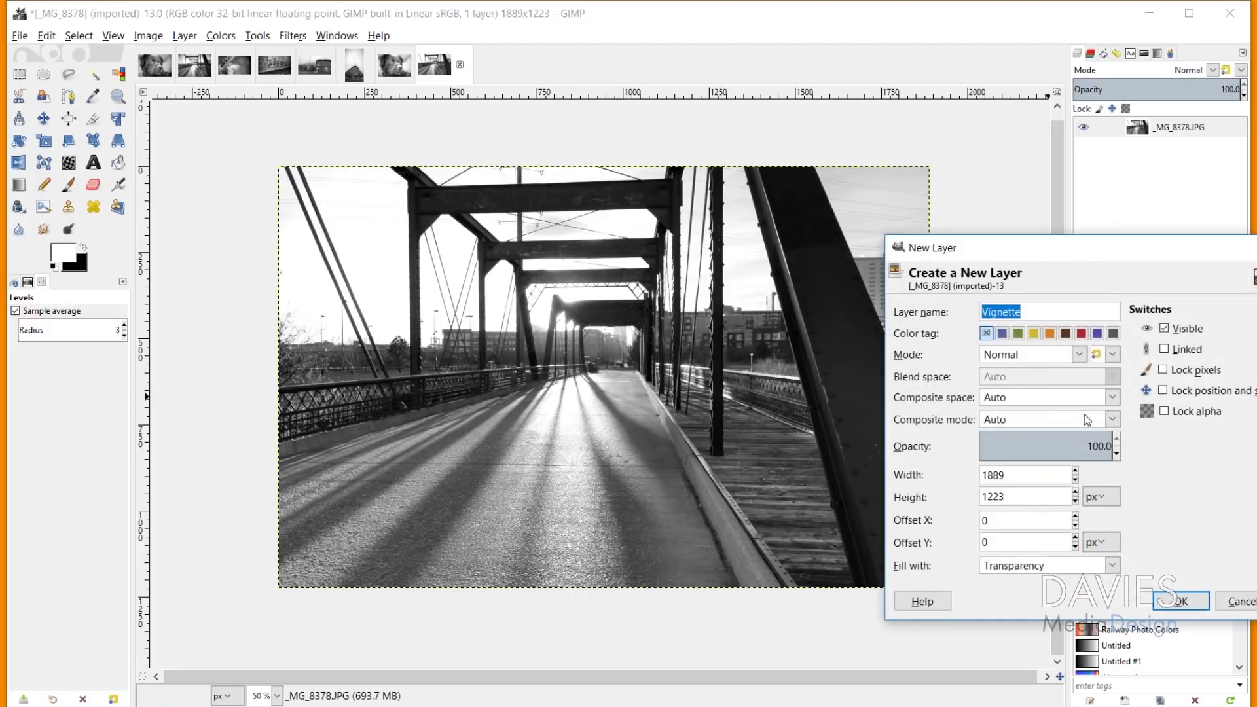
text(Soft Light)
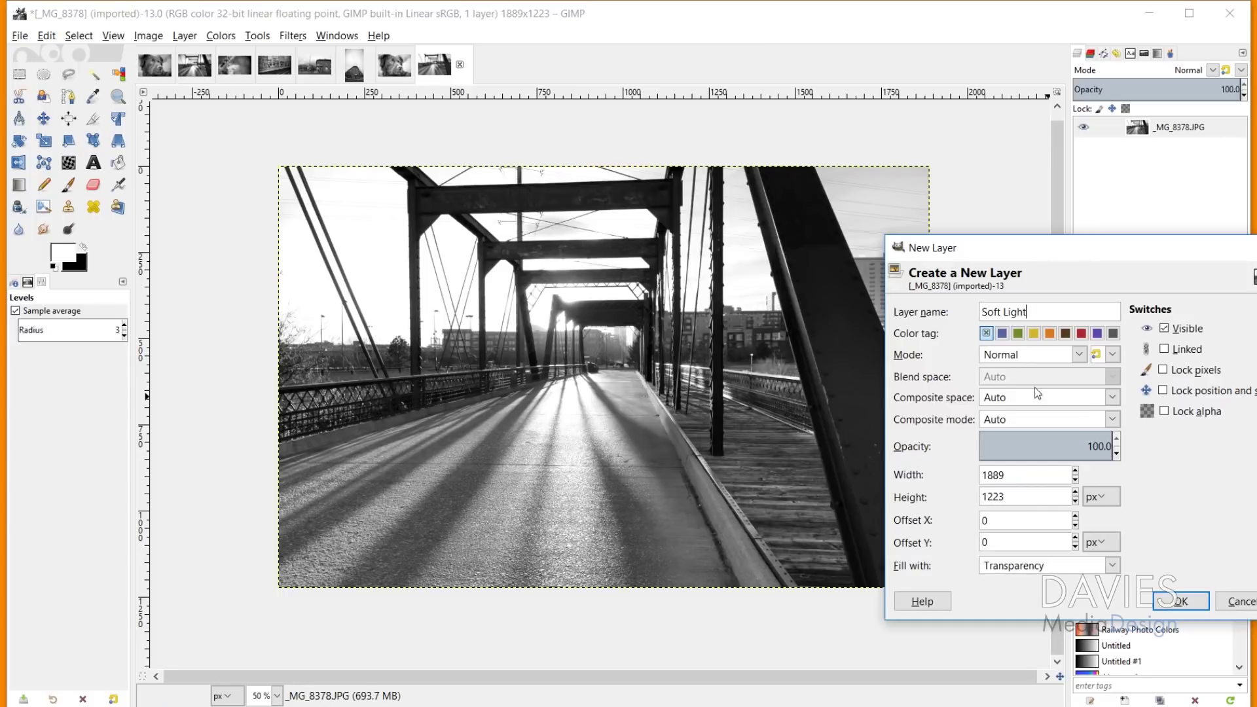
click(1031, 354)
click(1024, 703)
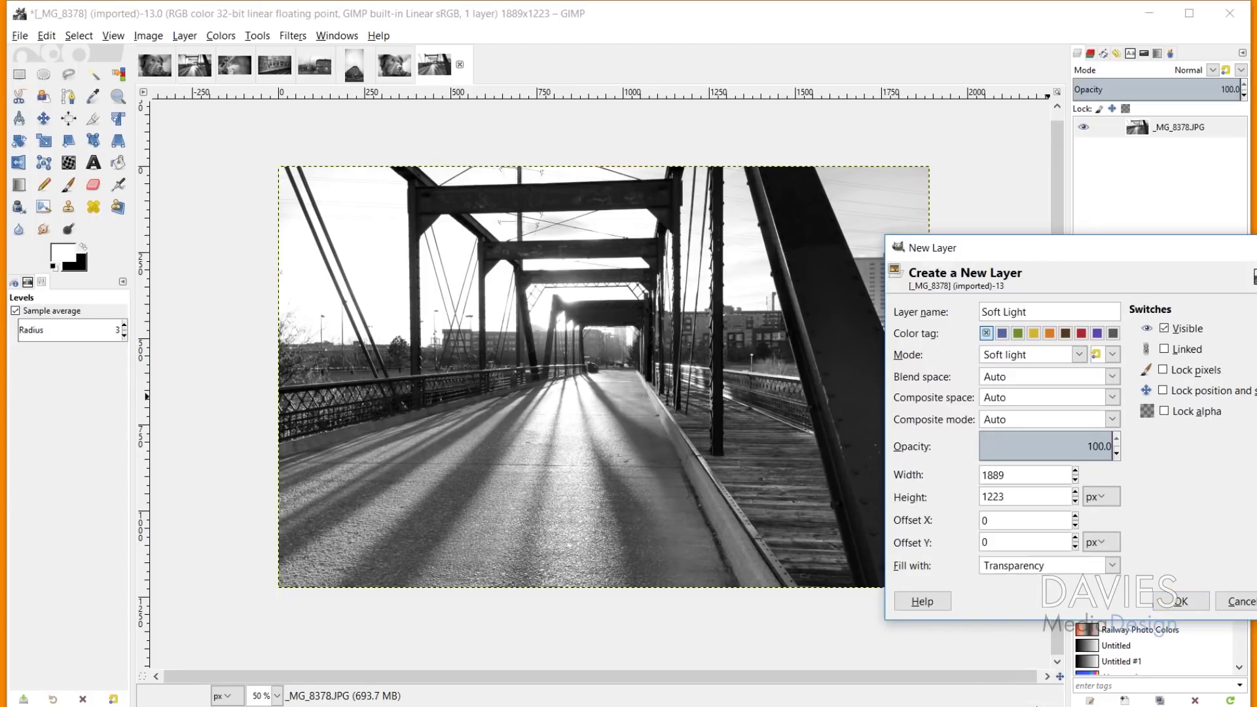
click(1181, 601)
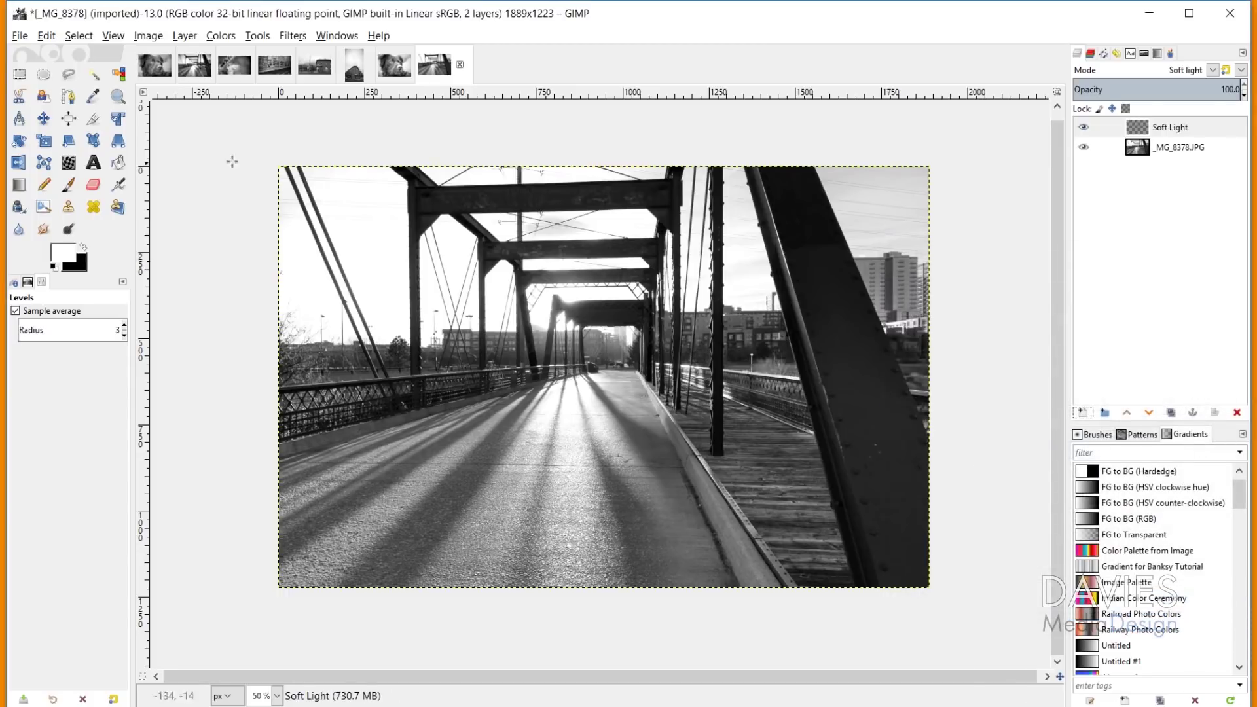
Paint a white dab on the Soft Light layer over the sun glow beneath the bridge's far arches with a 773.30 px Hardness 025 brush.
click(68, 185)
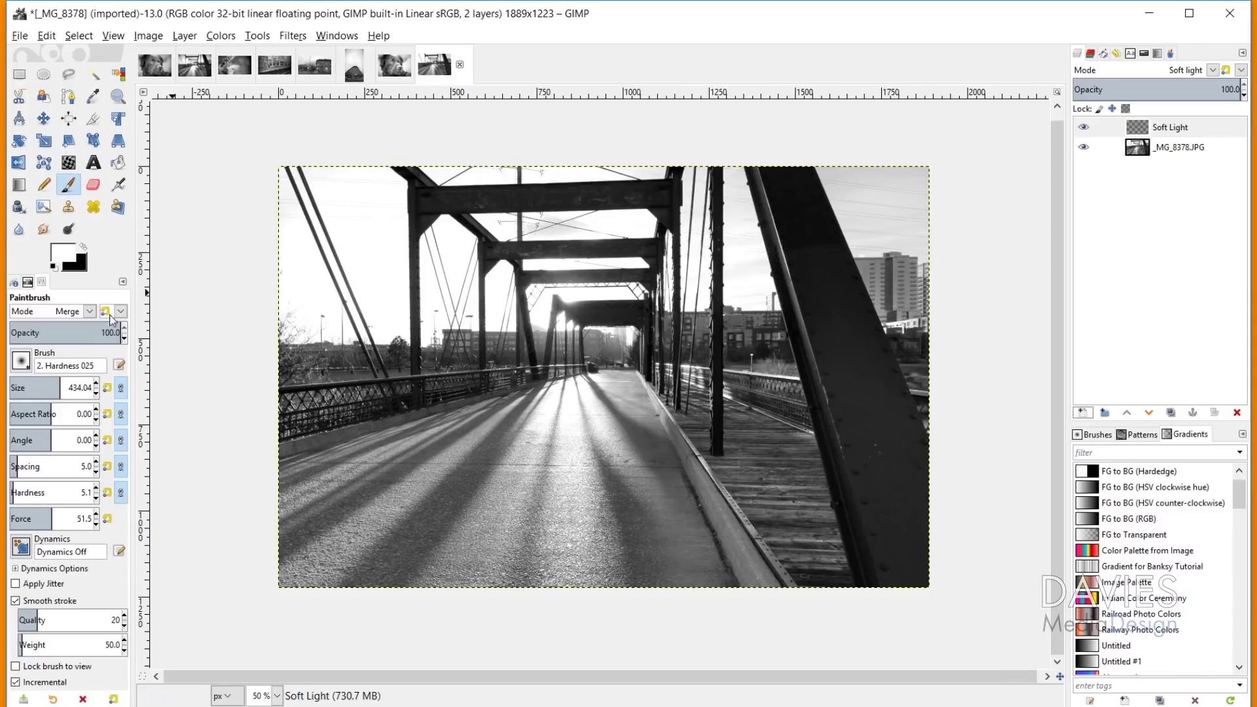
drag(59, 387, 70, 387)
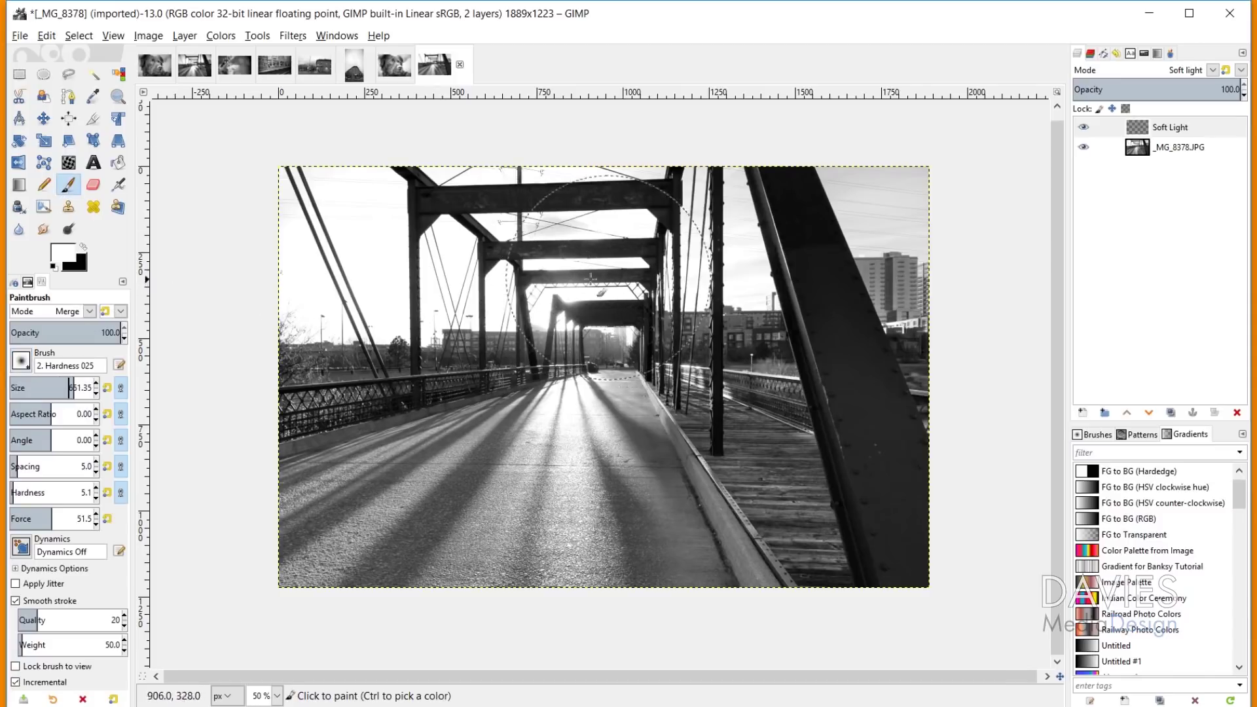
click(81, 385)
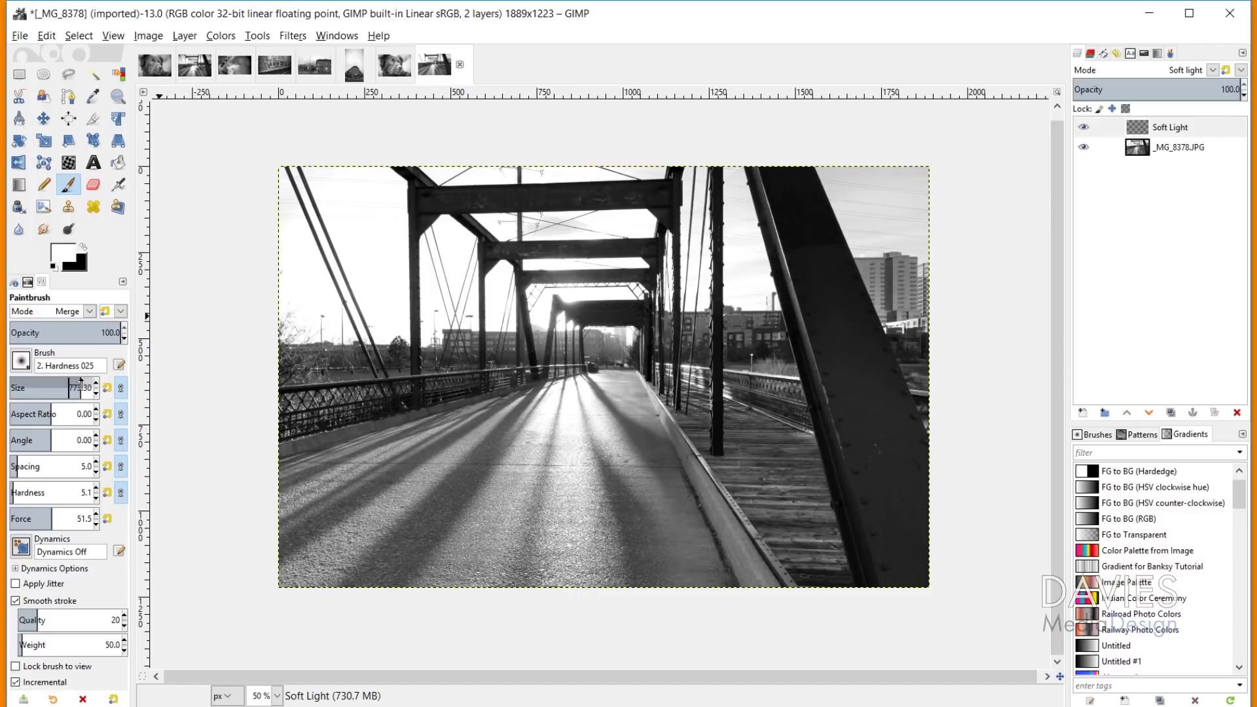
drag(81, 385, 82, 385)
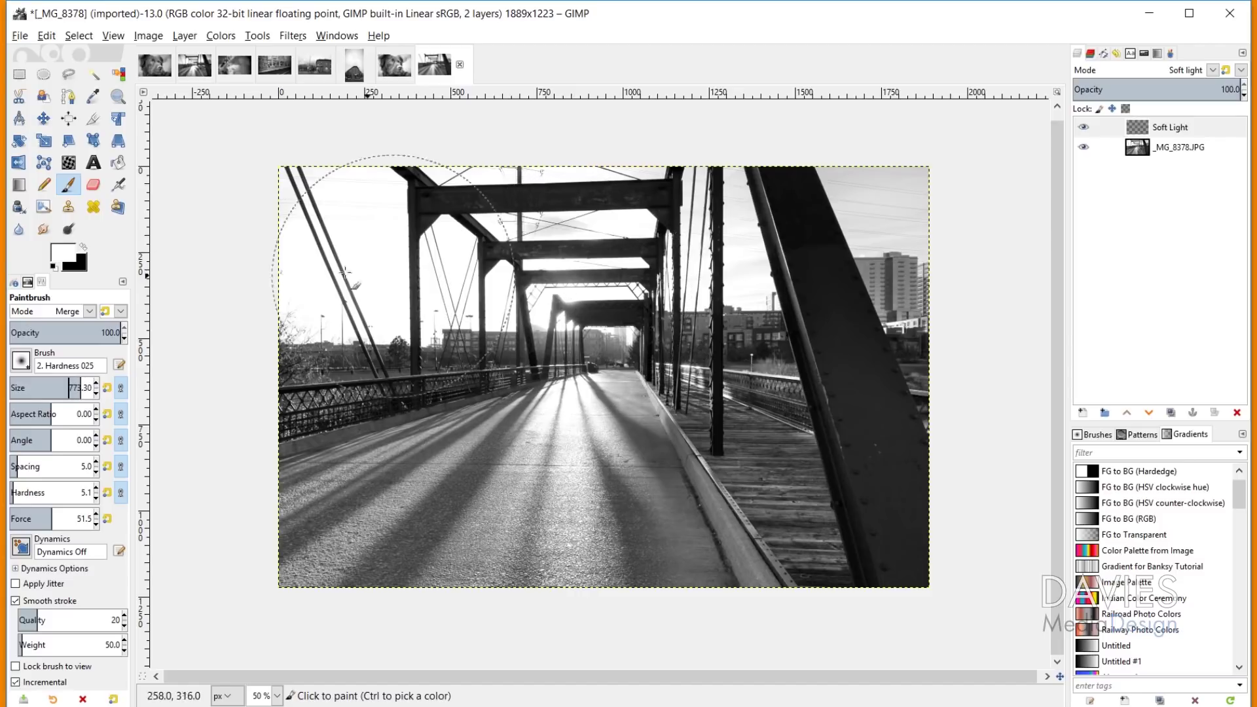
click(573, 308)
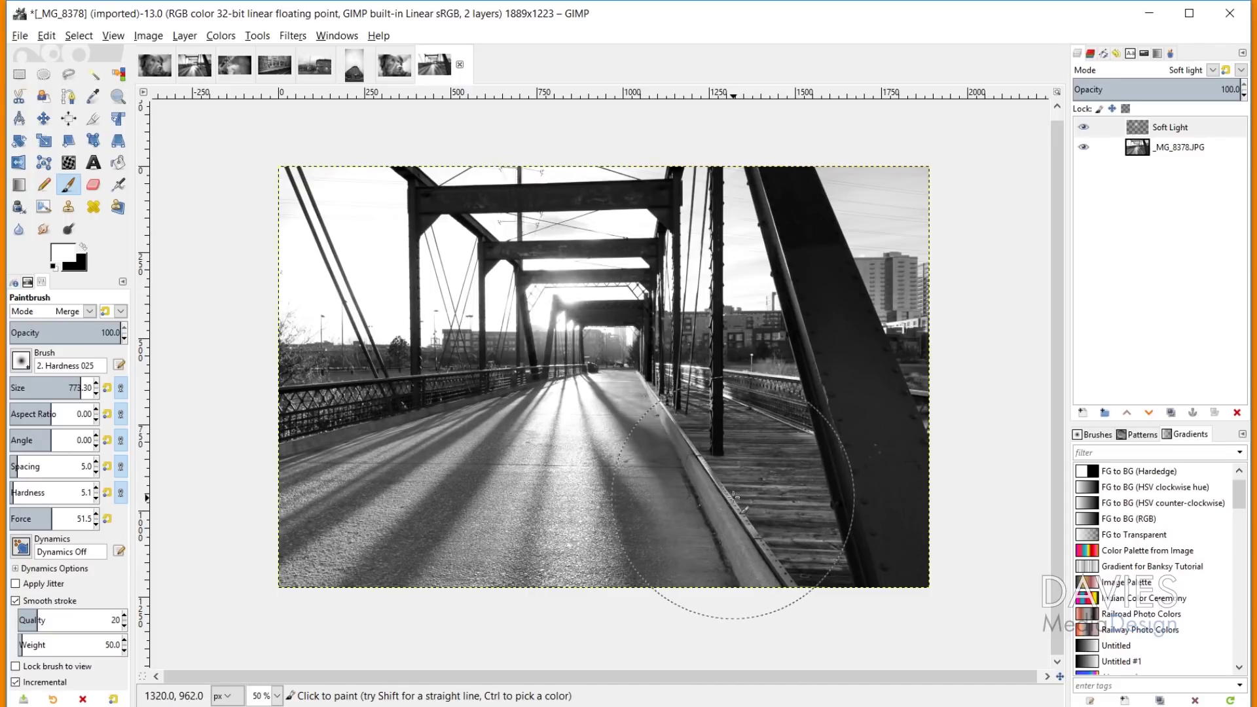
Add a transparent 1889 × 1223 px layer named Vignette with its mode at Soft light.
click(1087, 415)
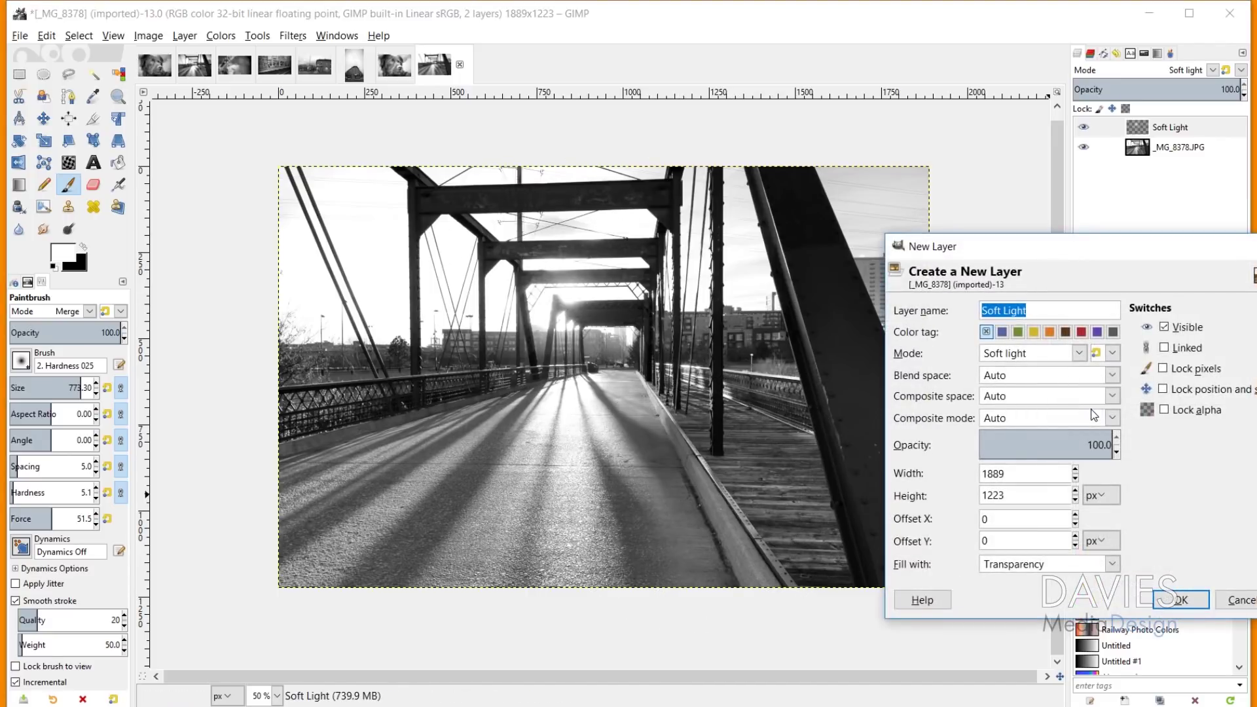
text(Vignette)
click(1178, 600)
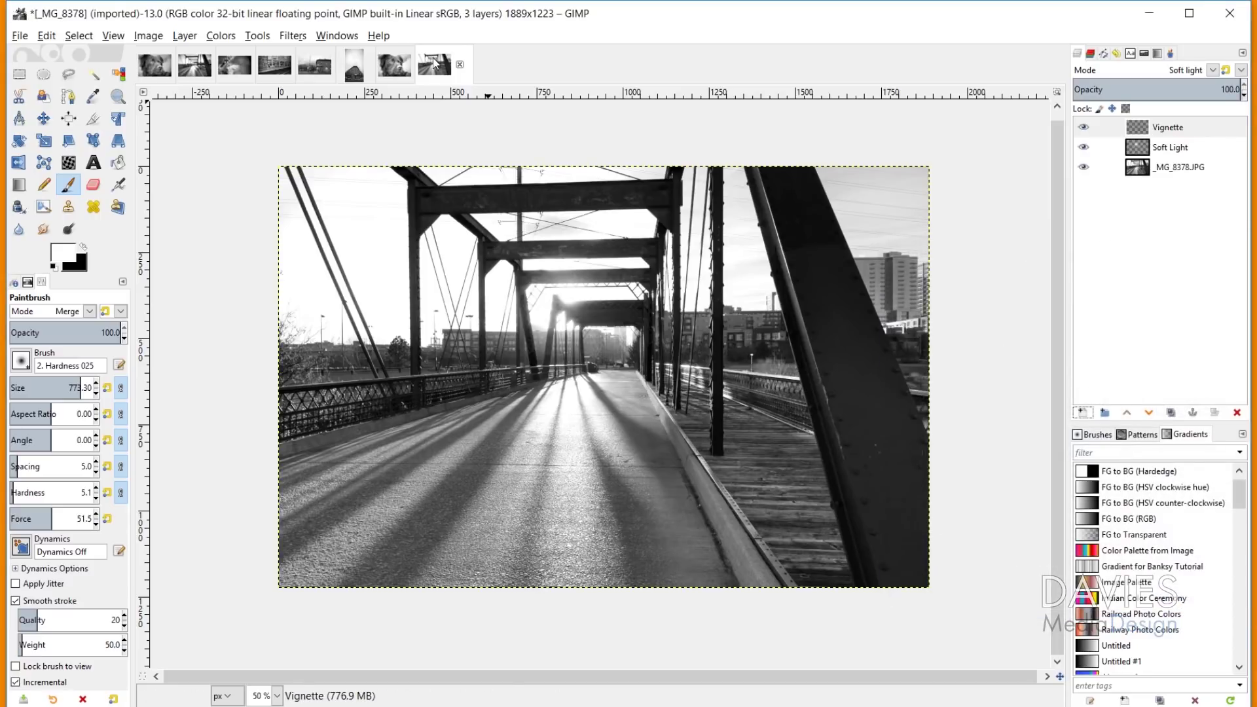
Start the Vignette filter on the Vignette layer and set that layer's mode to Normal.
click(295, 37)
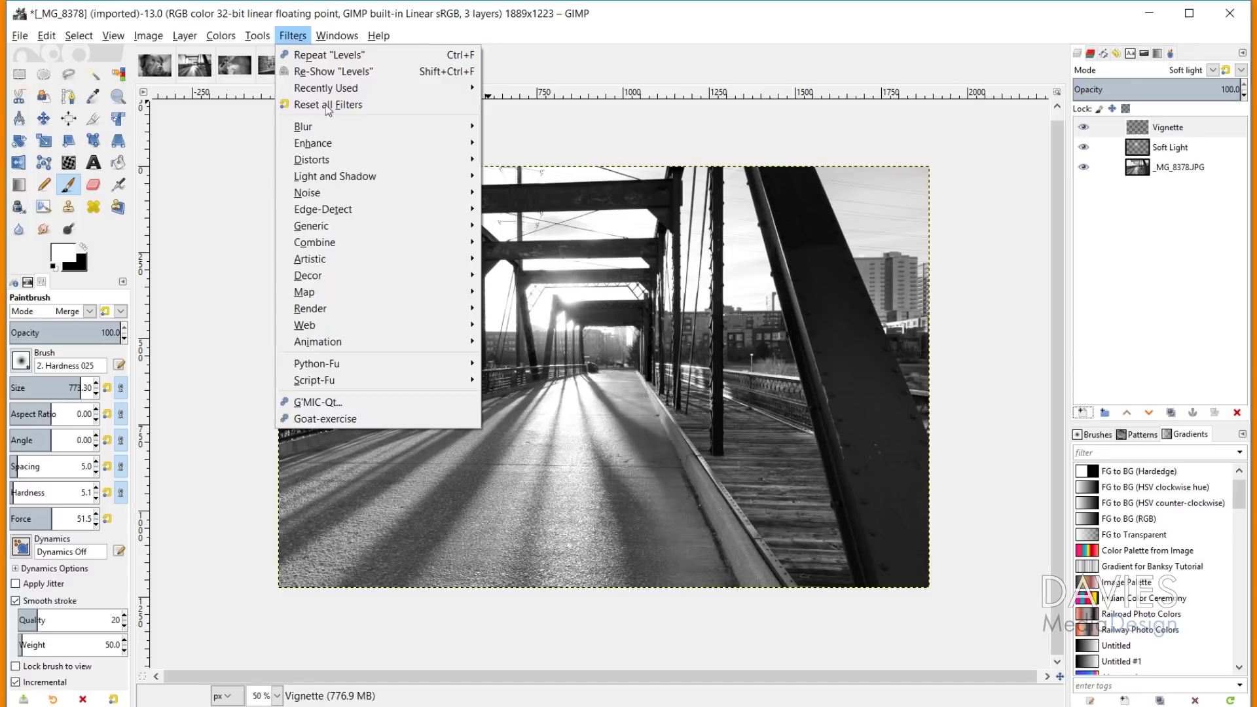
mouse_move(375, 181)
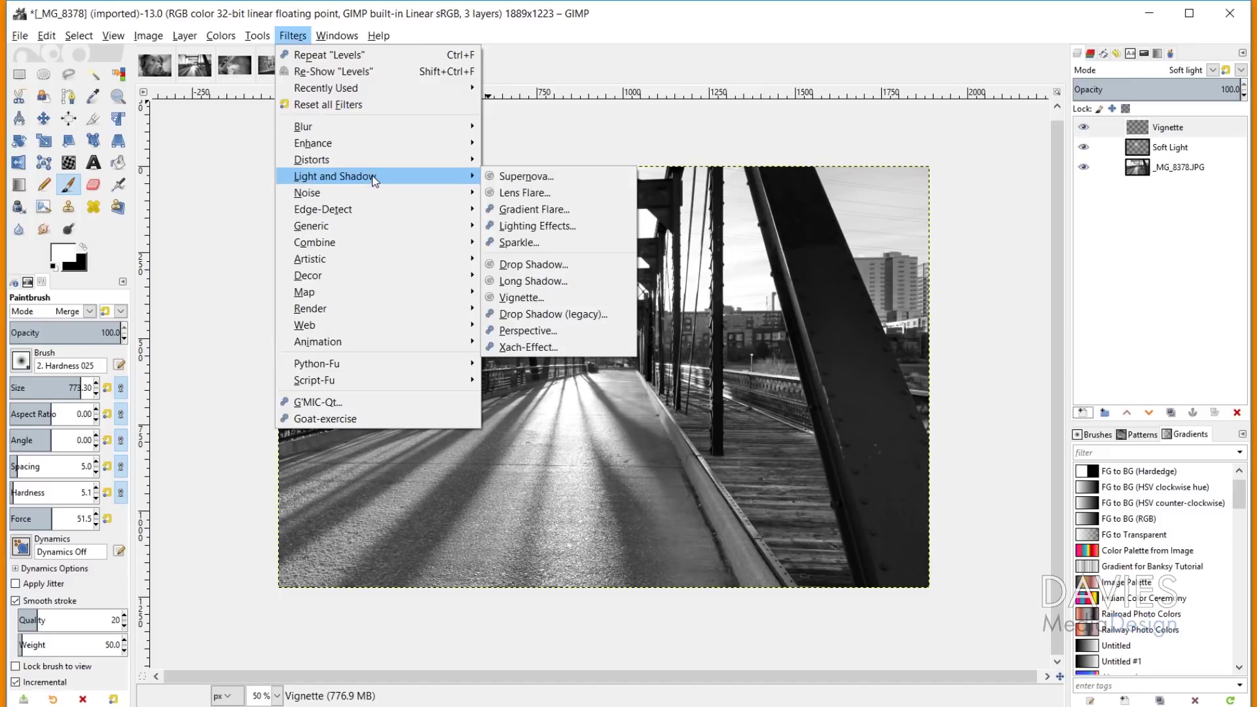
click(562, 296)
drag(1077, 191, 1063, 173)
drag(1084, 57, 1091, 121)
click(1212, 70)
click(1171, 89)
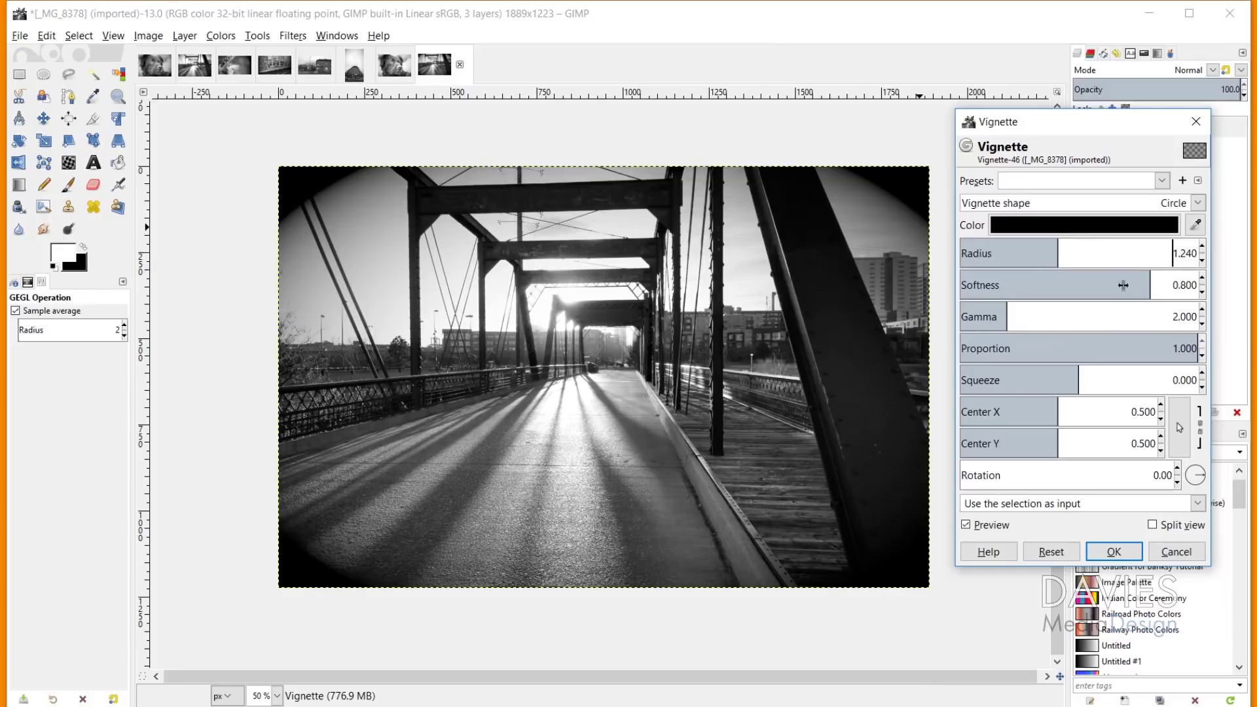
Set the vignette's radius to 1.379, gamma to 1.879 and softness to 0.665, compare it with the preview off, and apply it.
click(1075, 246)
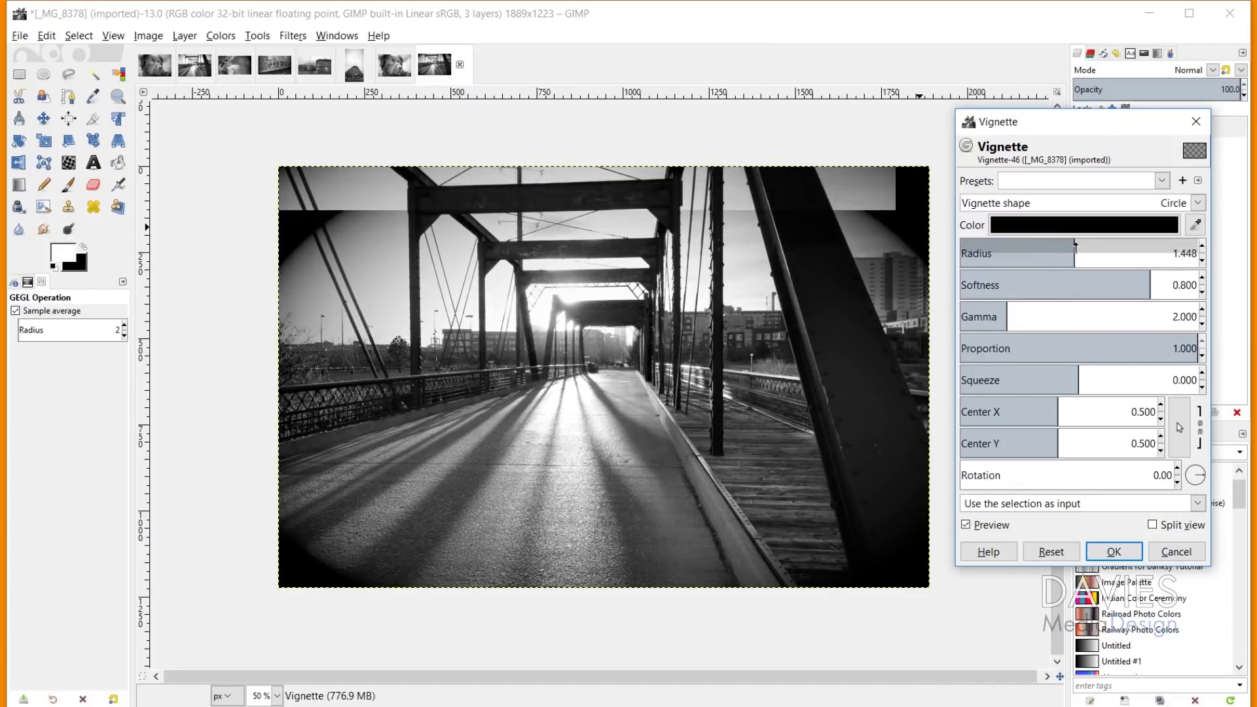
click(1069, 245)
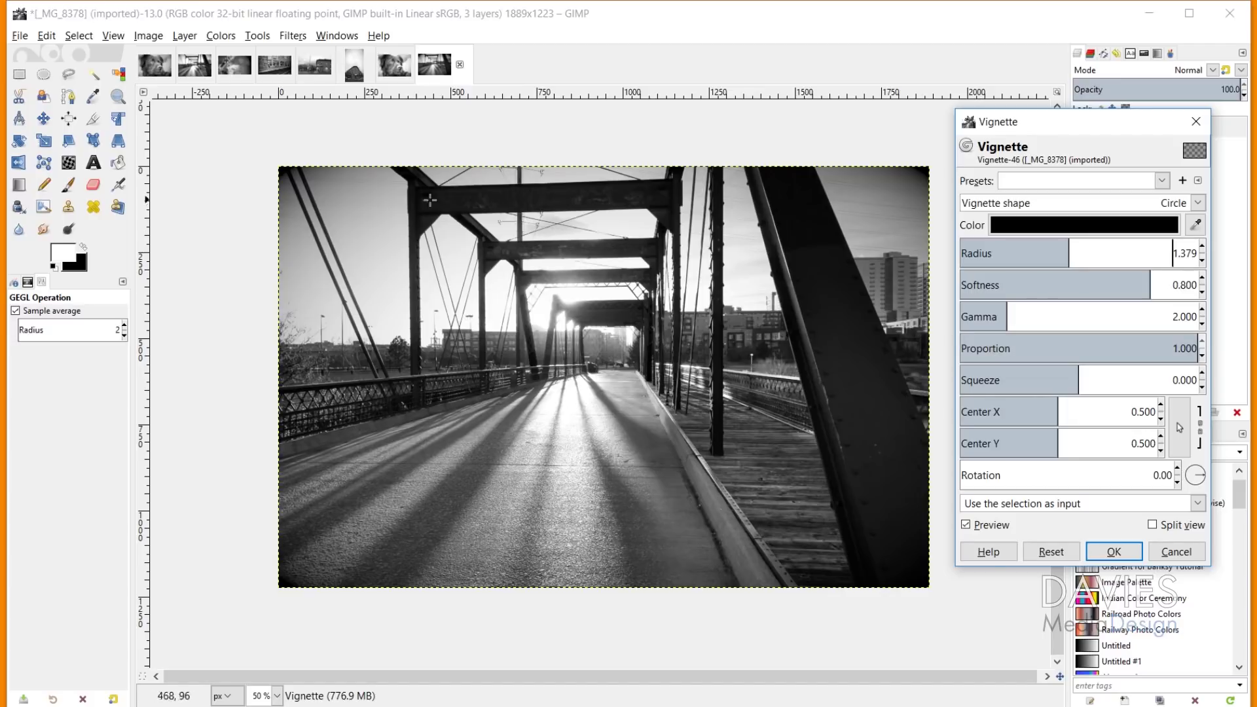
click(1077, 313)
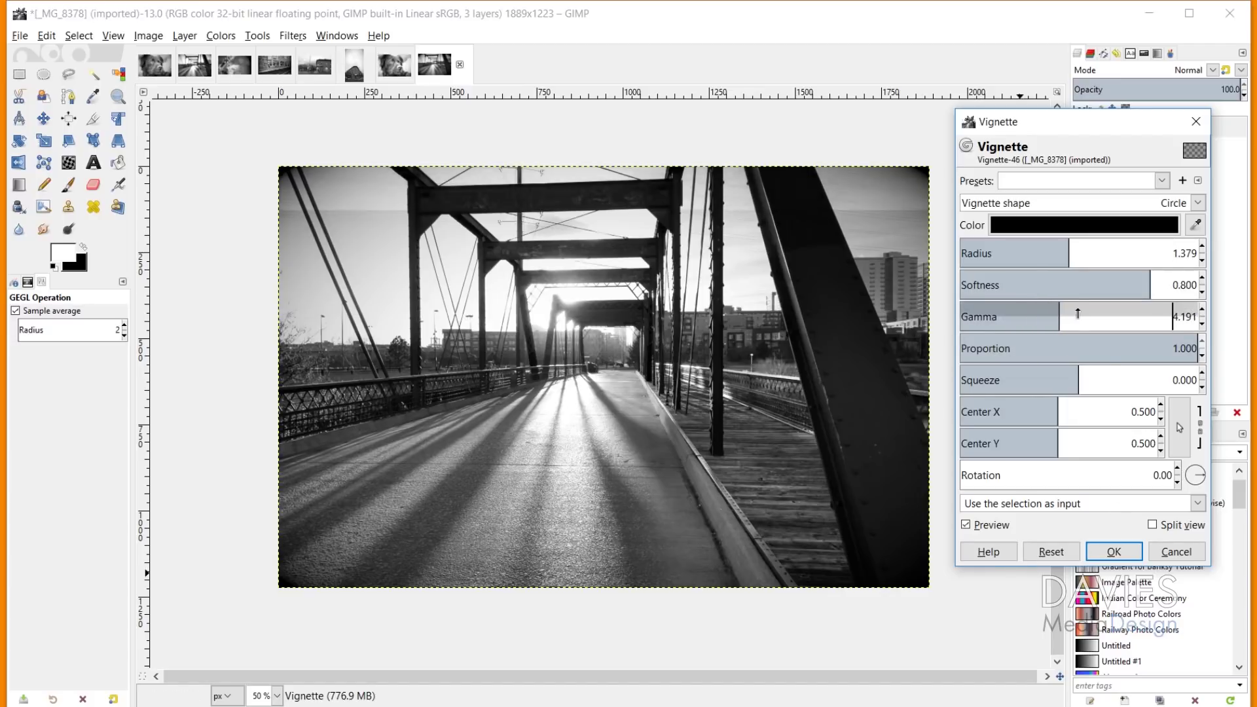
drag(1077, 313, 1004, 314)
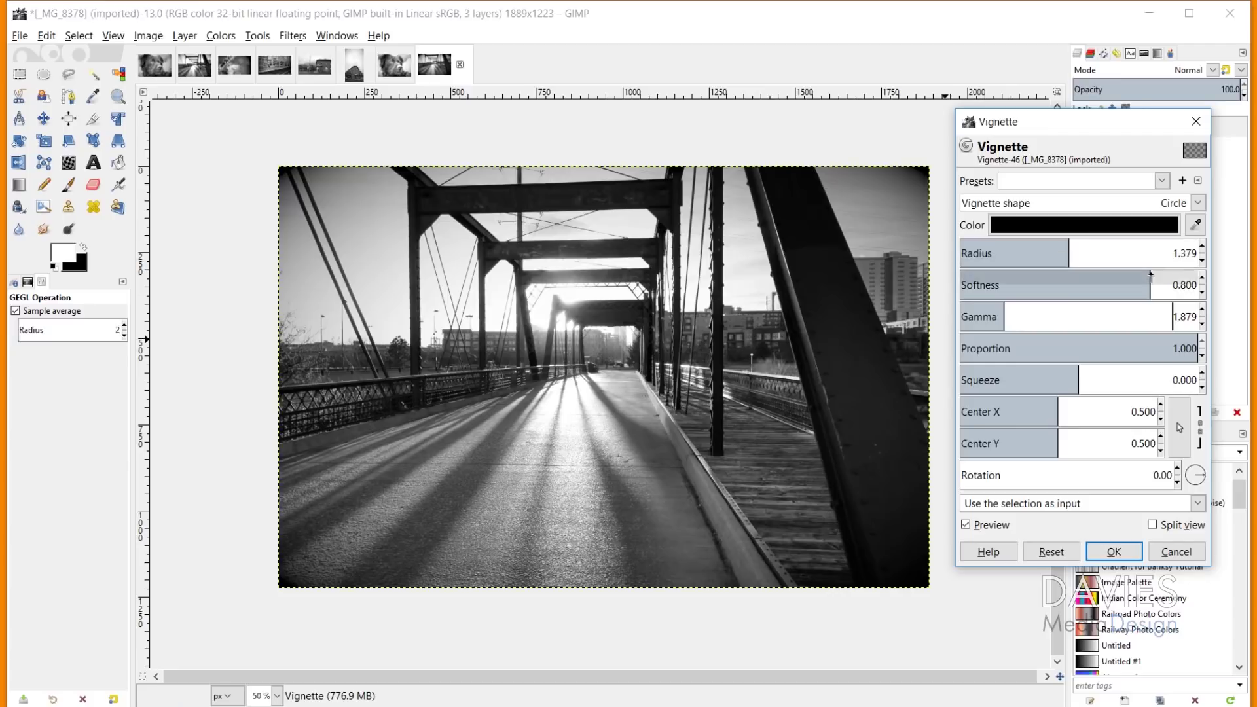
drag(1150, 274, 1118, 276)
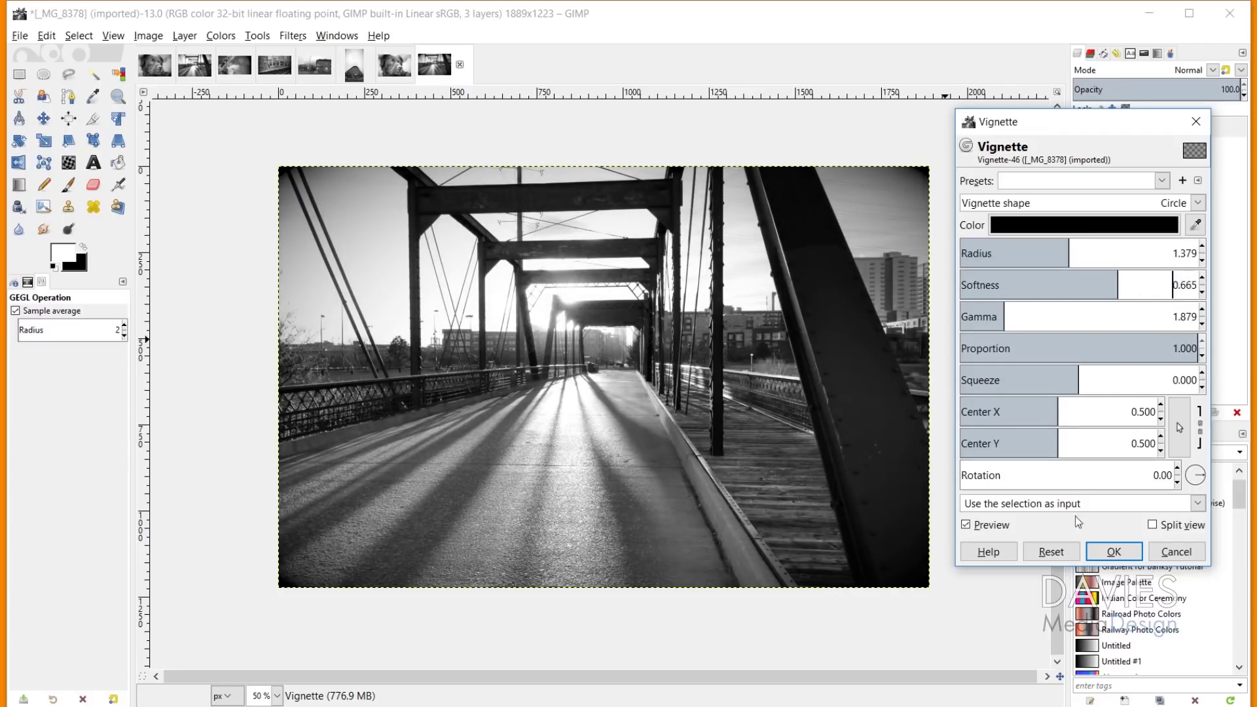
click(966, 525)
click(966, 525)
click(1127, 560)
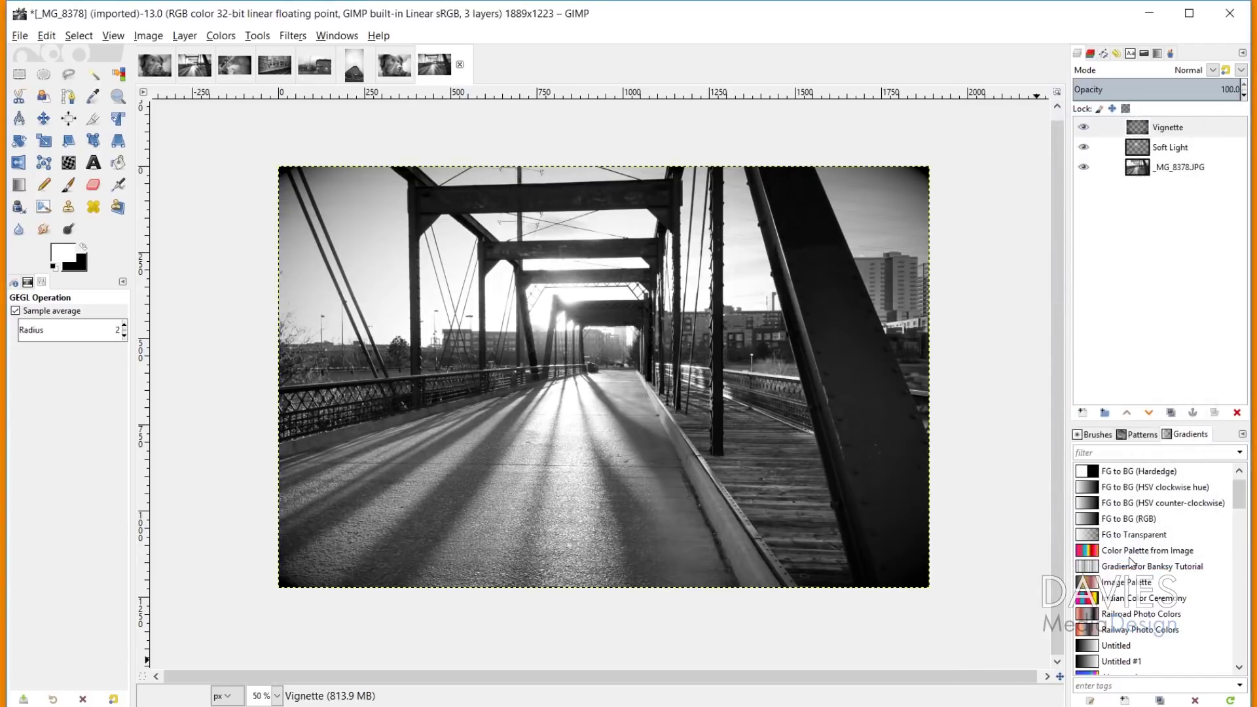
Sharpen the _MG_8378.JPG layer with Sharpen (Unsharp Mask) at radius 3, amount 0.5 and threshold 0.
click(1143, 171)
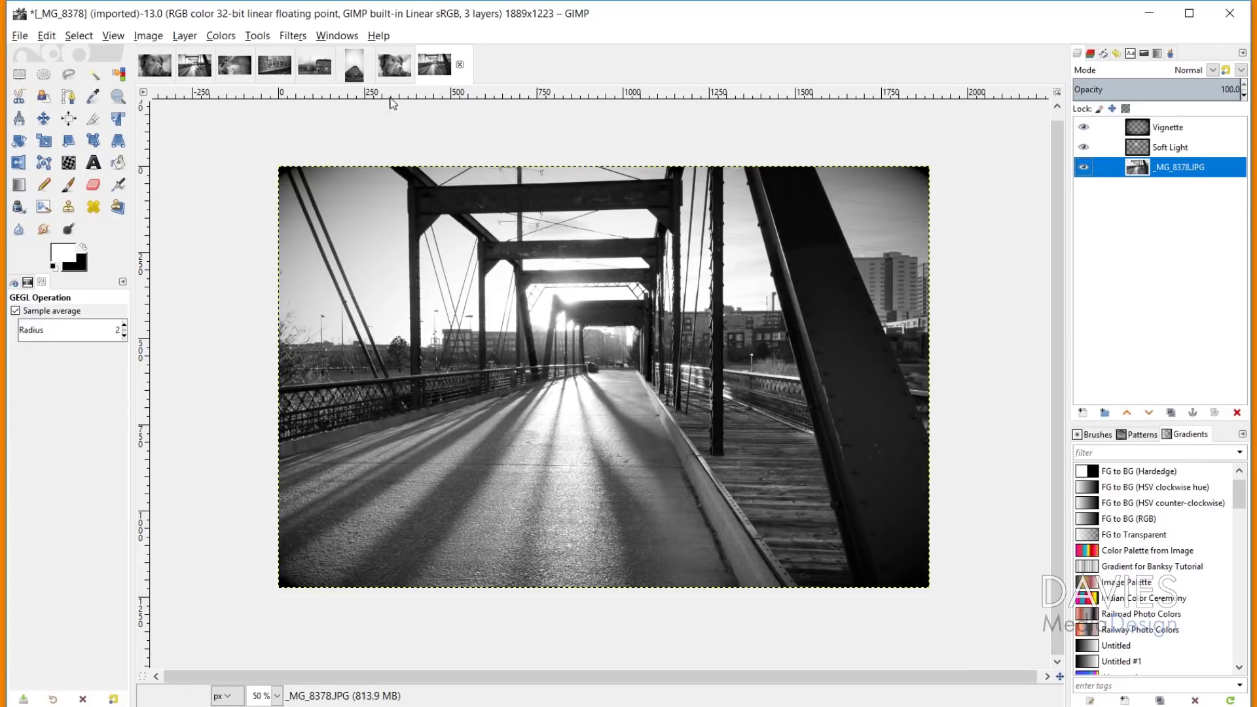
click(294, 37)
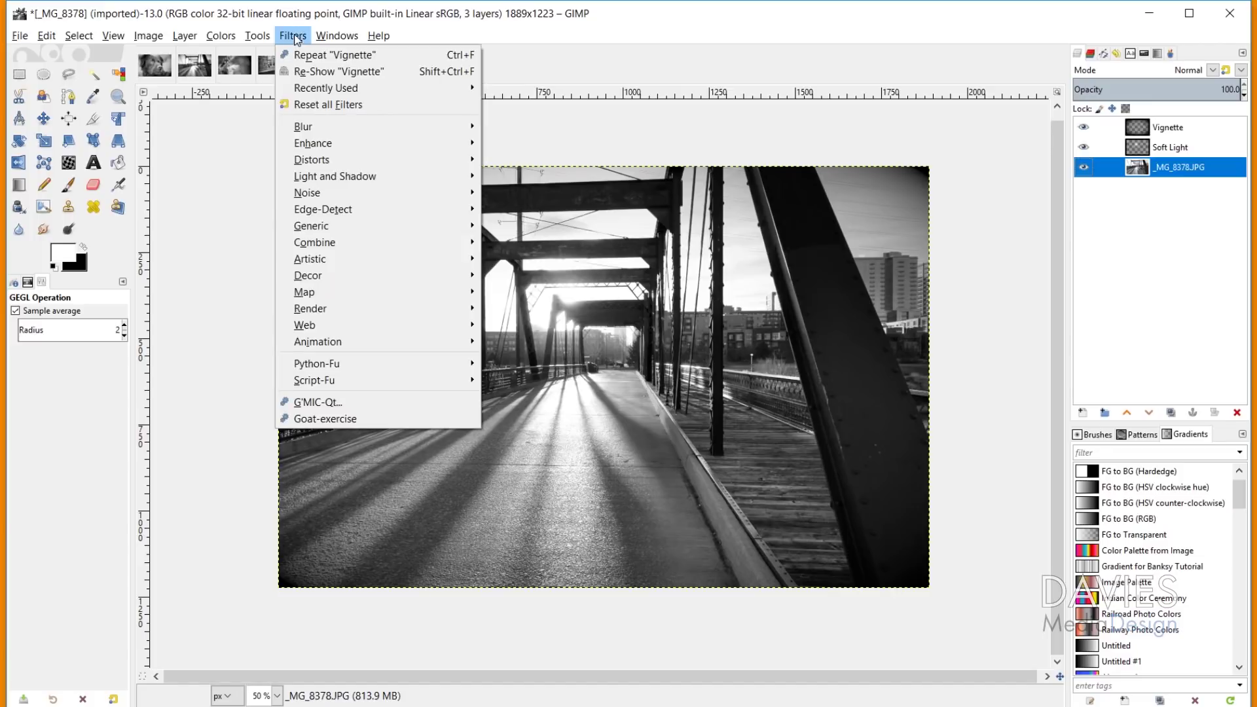
mouse_move(321, 150)
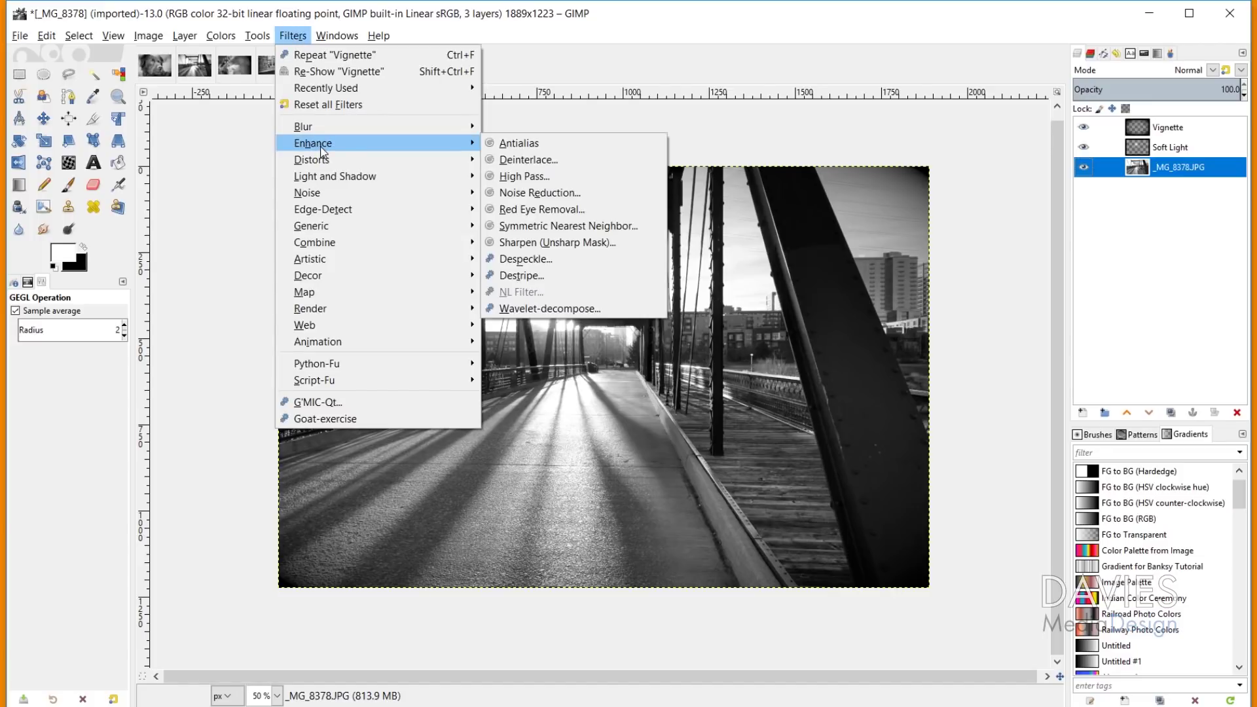
click(556, 242)
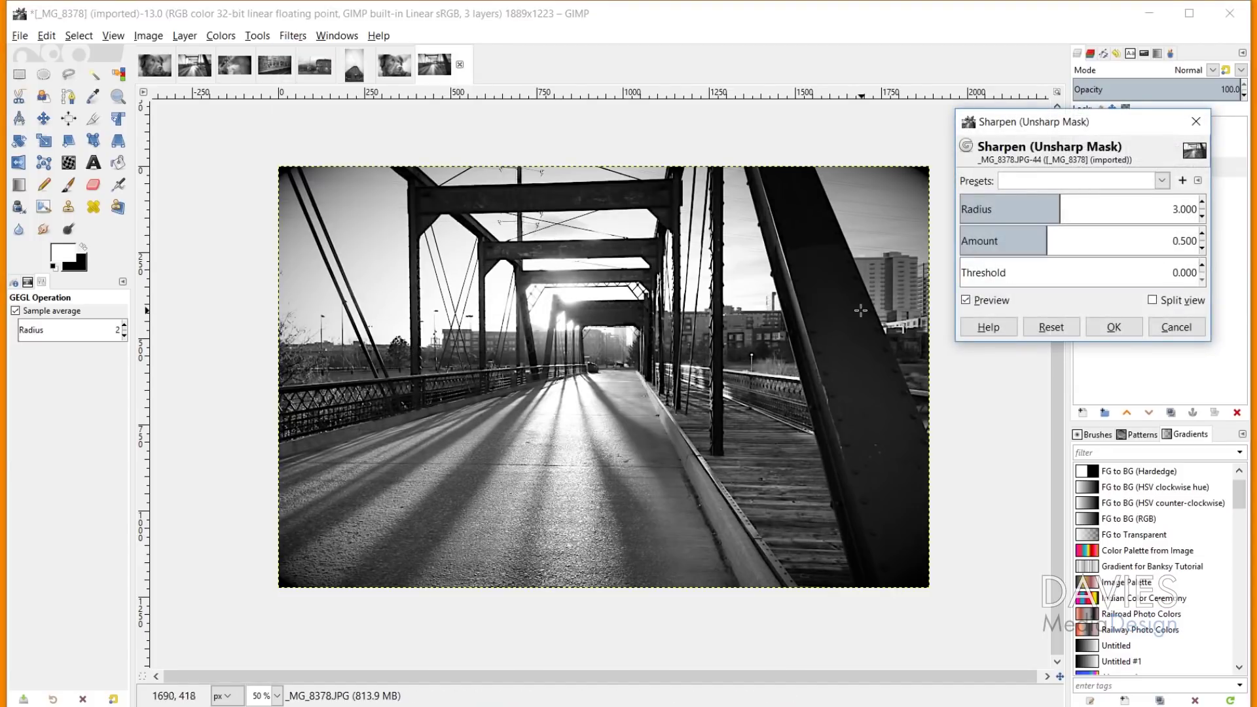
click(1114, 328)
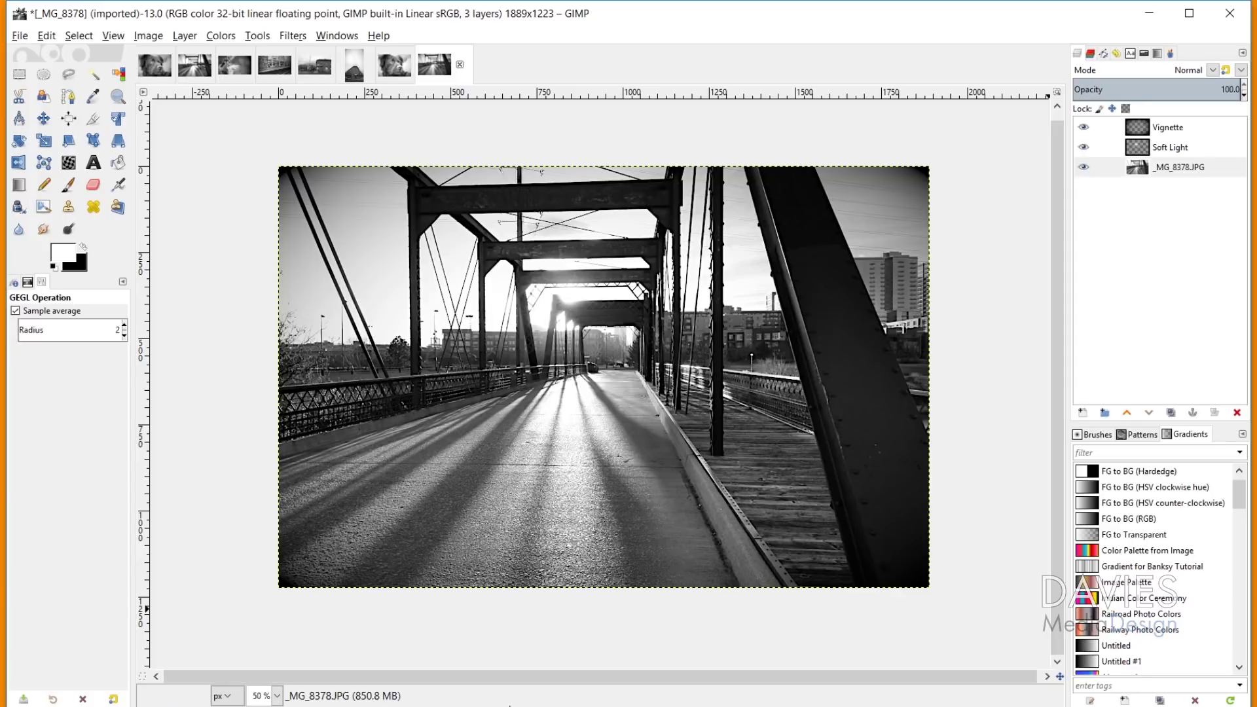
Switch to File Explorer and open the Desktop photo IMG_0105 with GNU Image Manipulation Program.
key(alt+Tab)
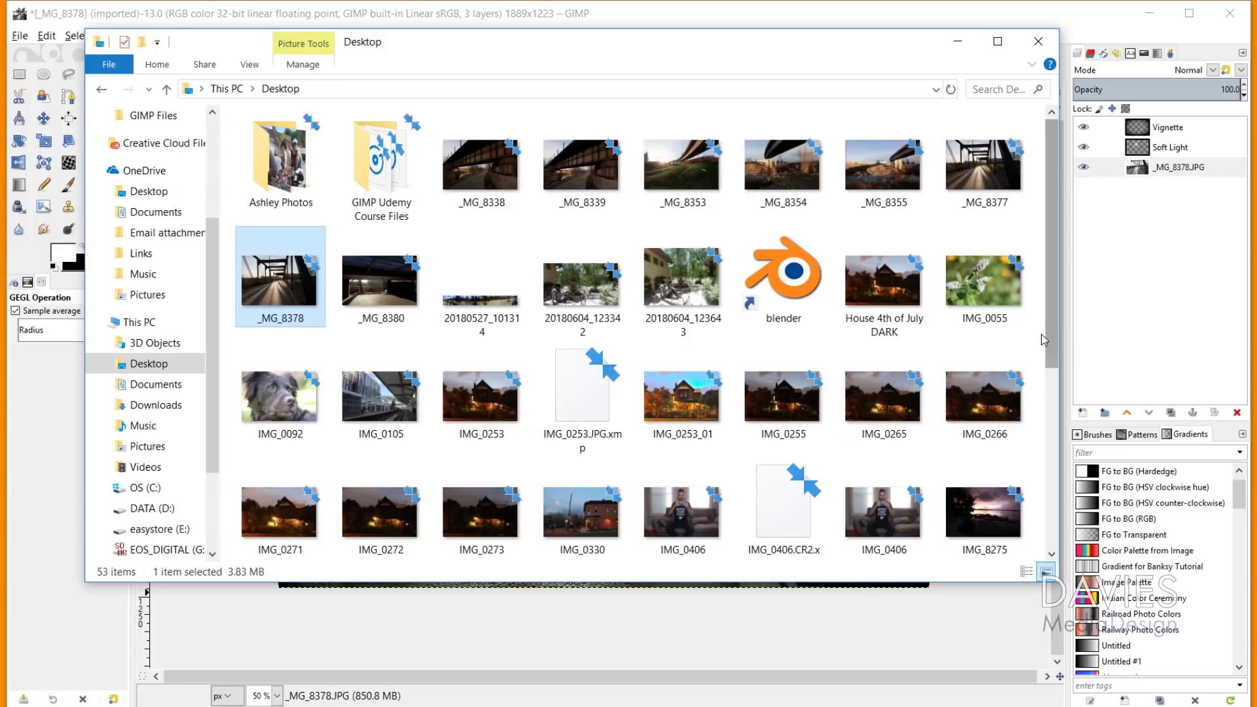
right_click(371, 386)
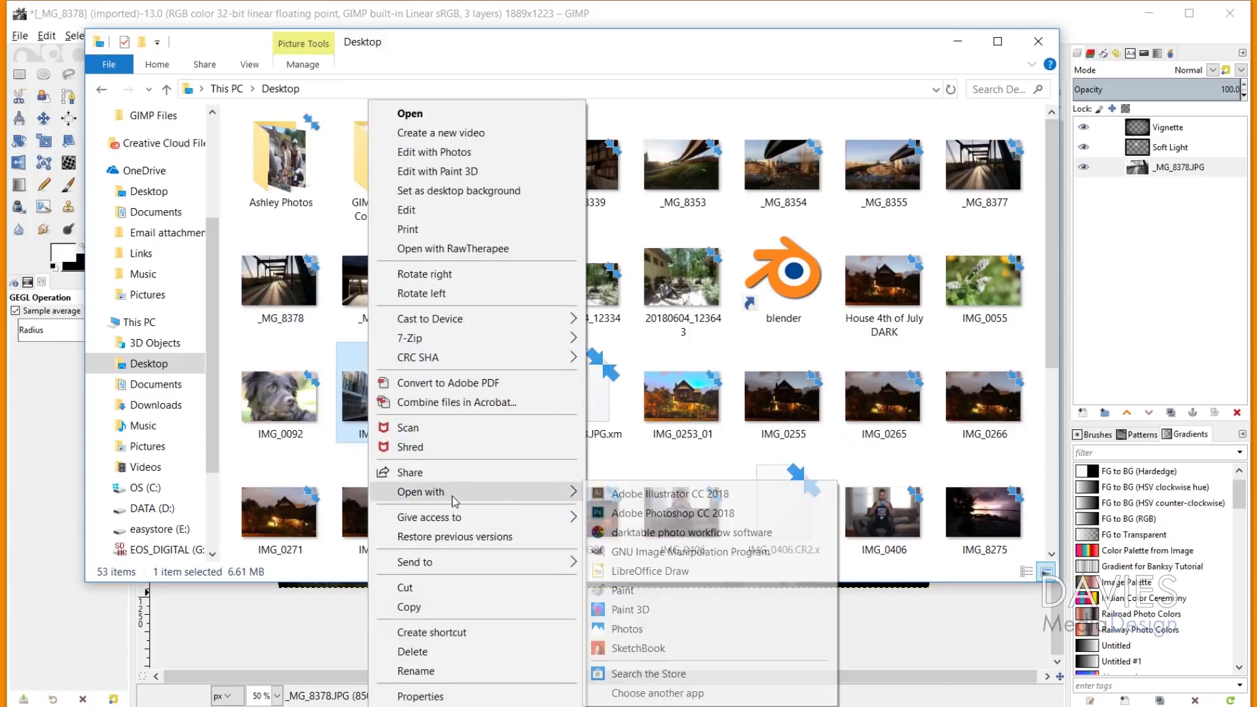
mouse_move(459, 492)
click(659, 554)
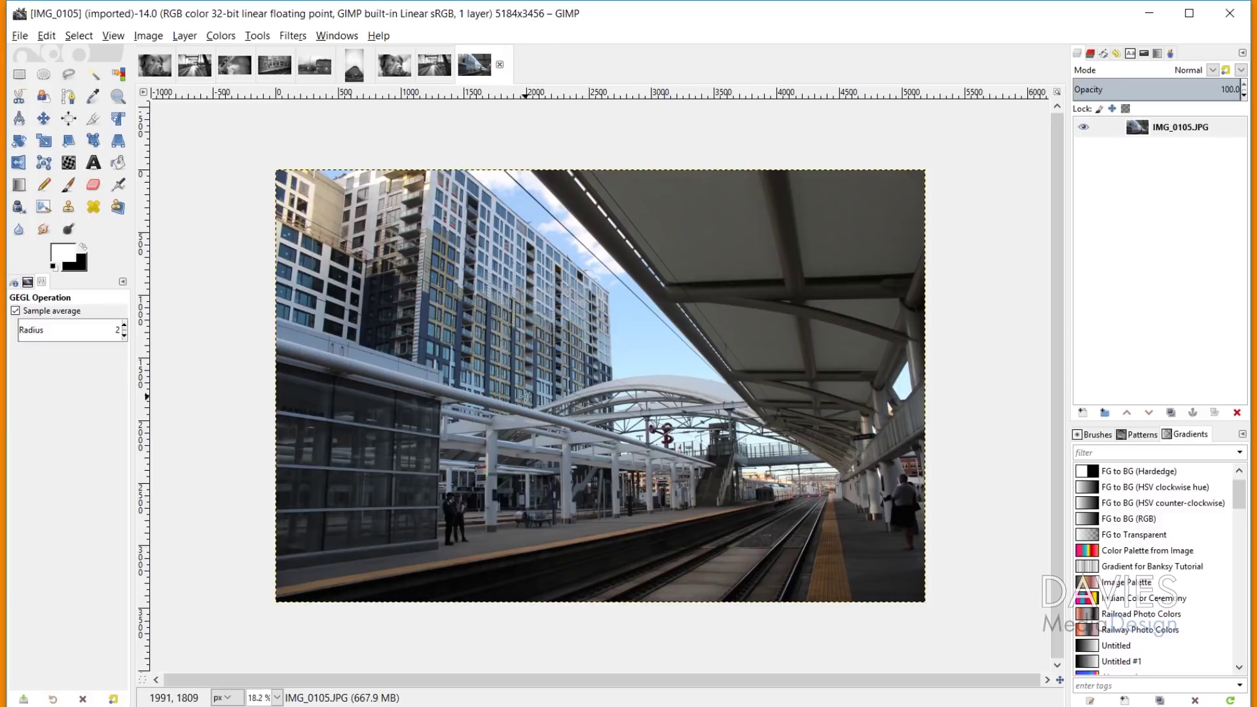
Activate the Crop tool and examine the two people standing on the station platform up close, along with the surrounding scene.
click(93, 118)
scroll(766, 514, up, 5)
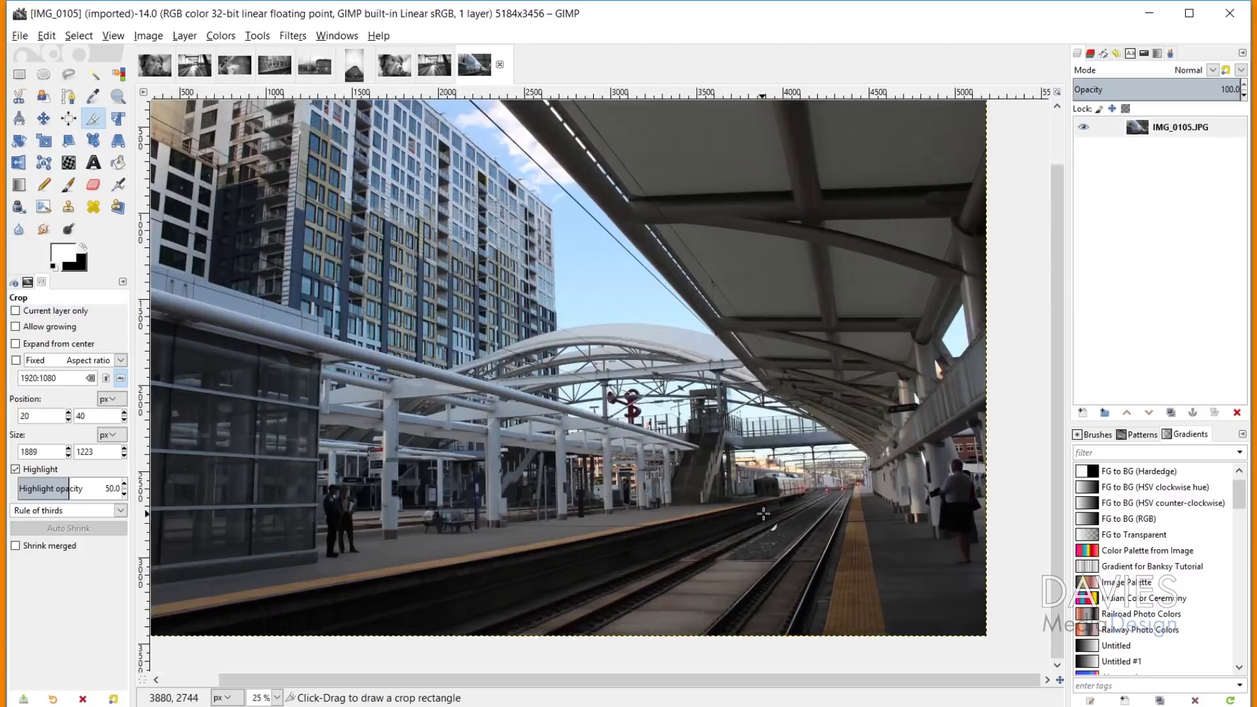
drag(780, 491, 775, 520)
drag(429, 337, 1077, 403)
drag(383, 430, 923, 131)
drag(474, 326, 842, 258)
ctrl+scroll(838, 262, up, 1)
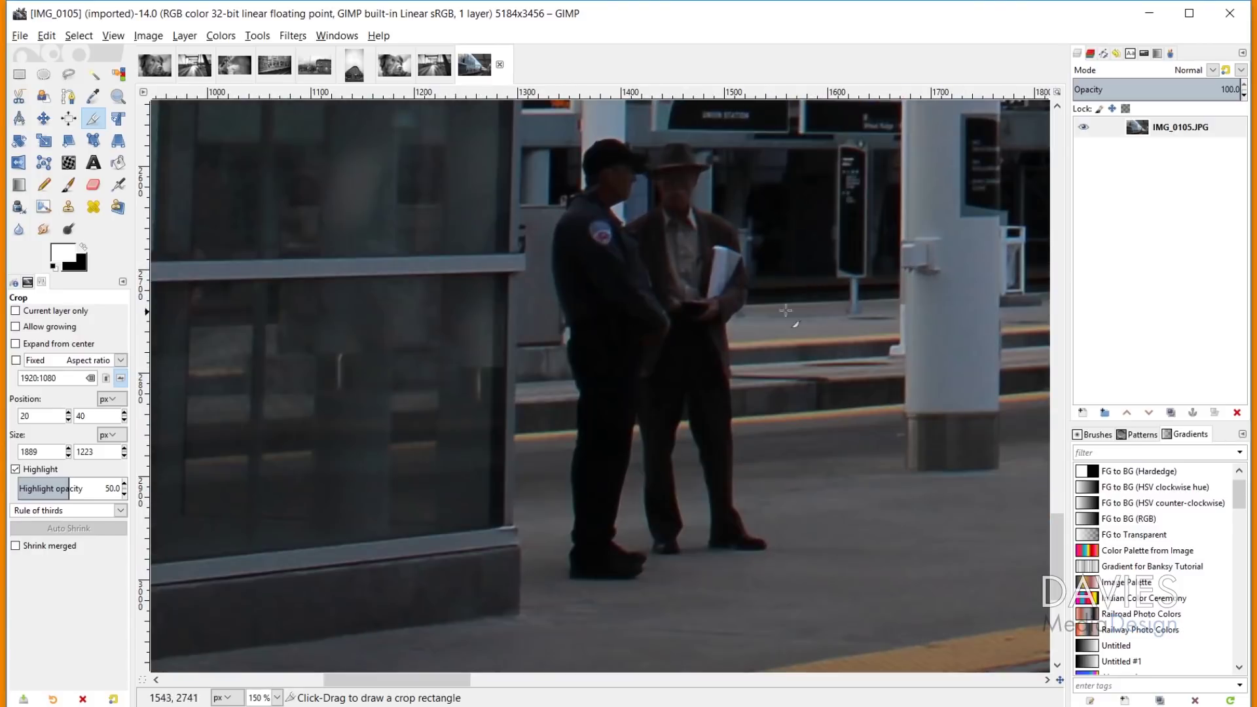
ctrl+scroll(870, 350, down, 1)
ctrl+scroll(872, 332, down, 1)
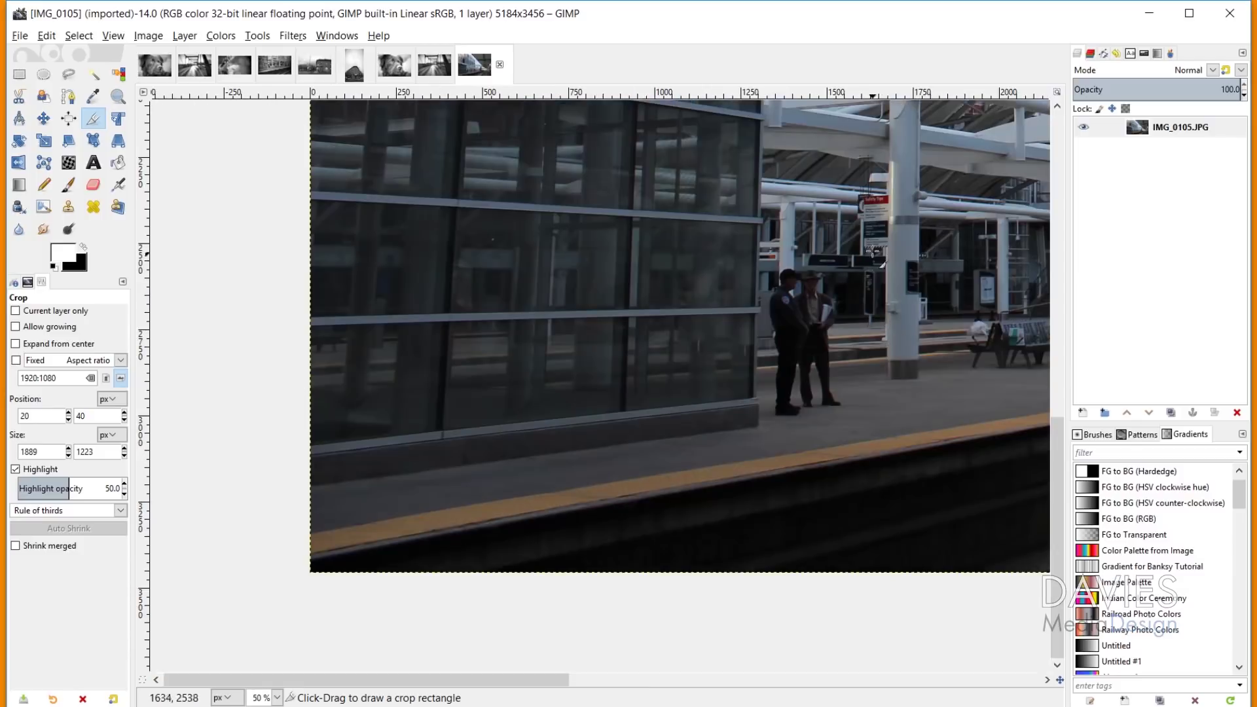
scroll(873, 251, up, 5)
ctrl+scroll(891, 275, down, 1)
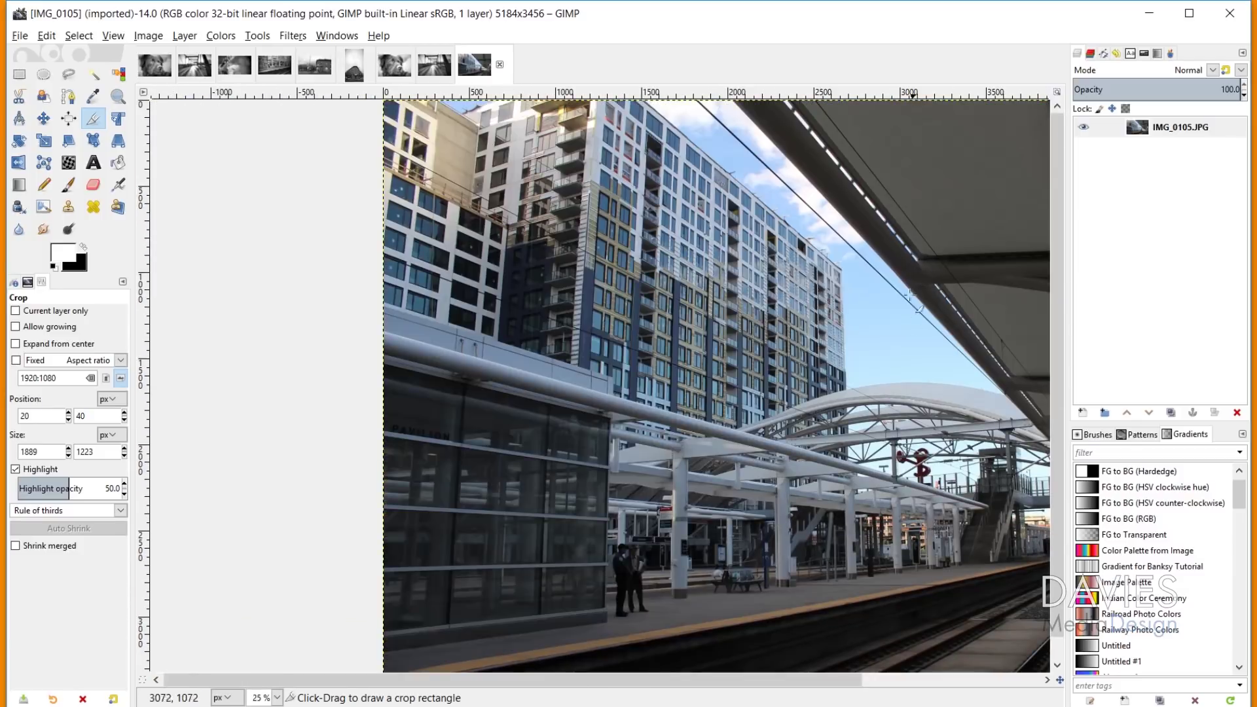
ctrl+scroll(909, 295, down, 1)
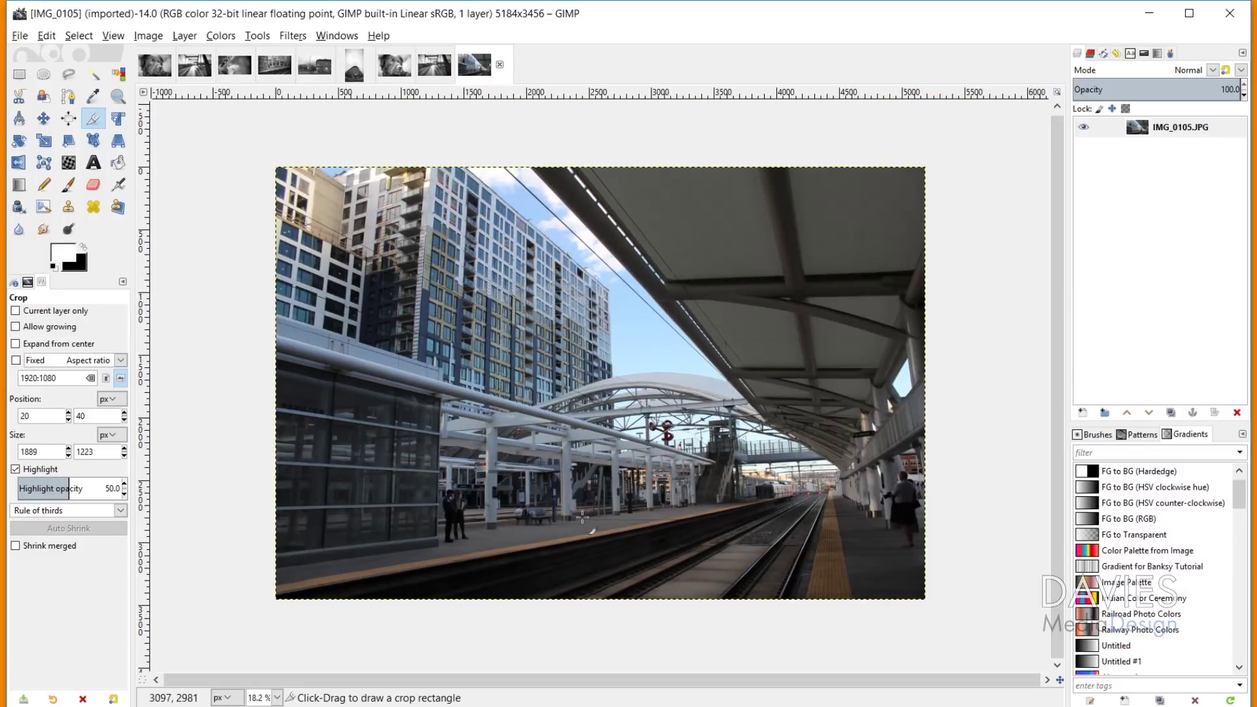
Draw a crop area of about 3283 × 1846 px fixed to a 1920:1080 aspect ratio and place it at position 331, 1609.
click(16, 362)
drag(367, 349, 786, 447)
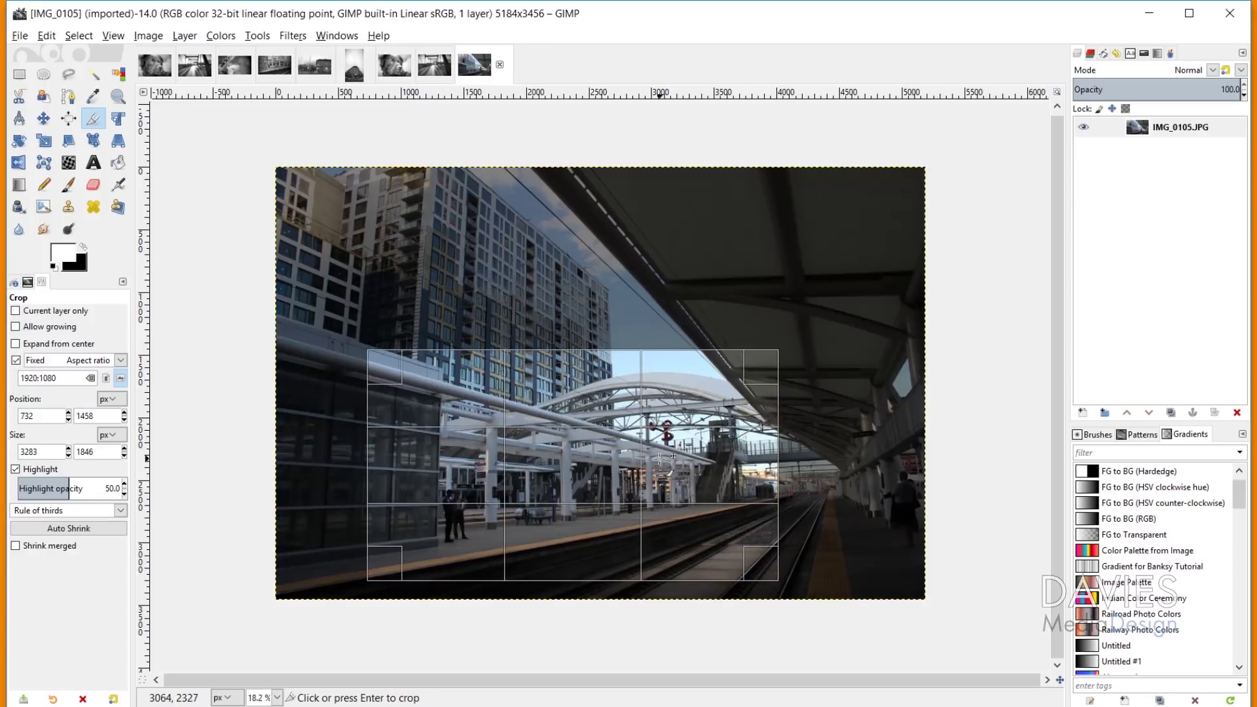
drag(607, 459, 558, 501)
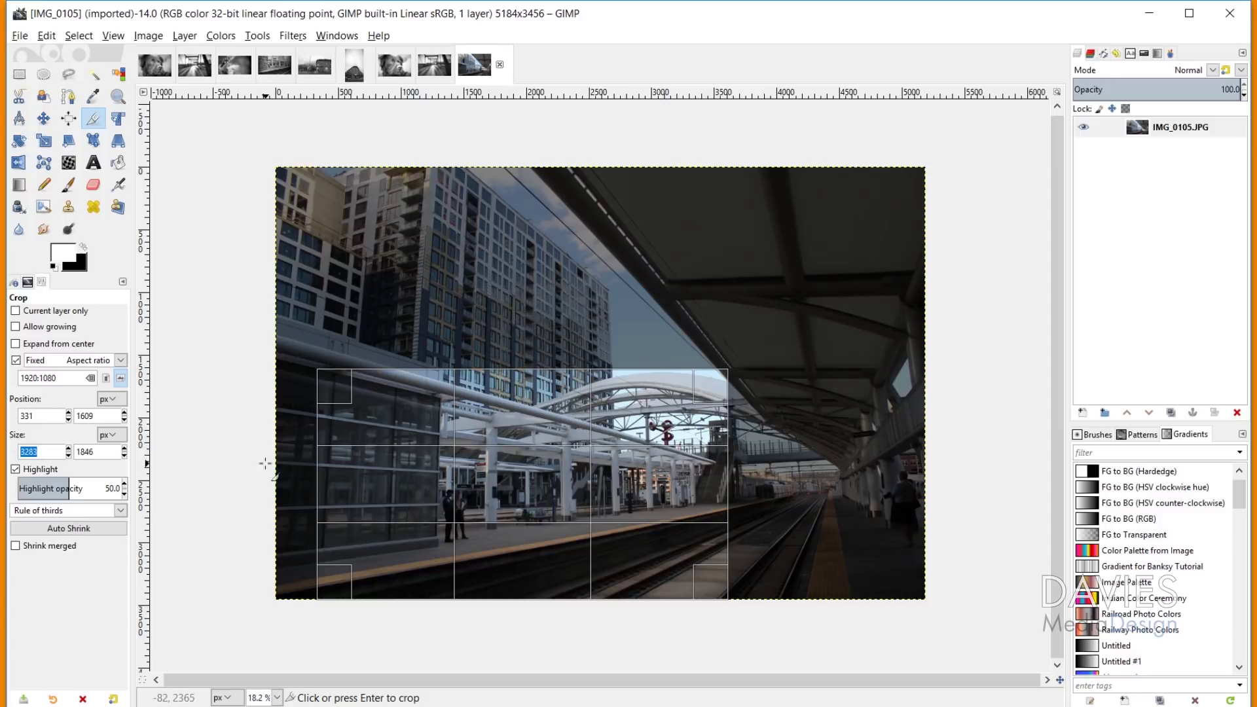
Set the crop size to 1920 × 1080 px, place it at 777, 2212 around the two people, and crop the image.
text(3282)
click(69, 455)
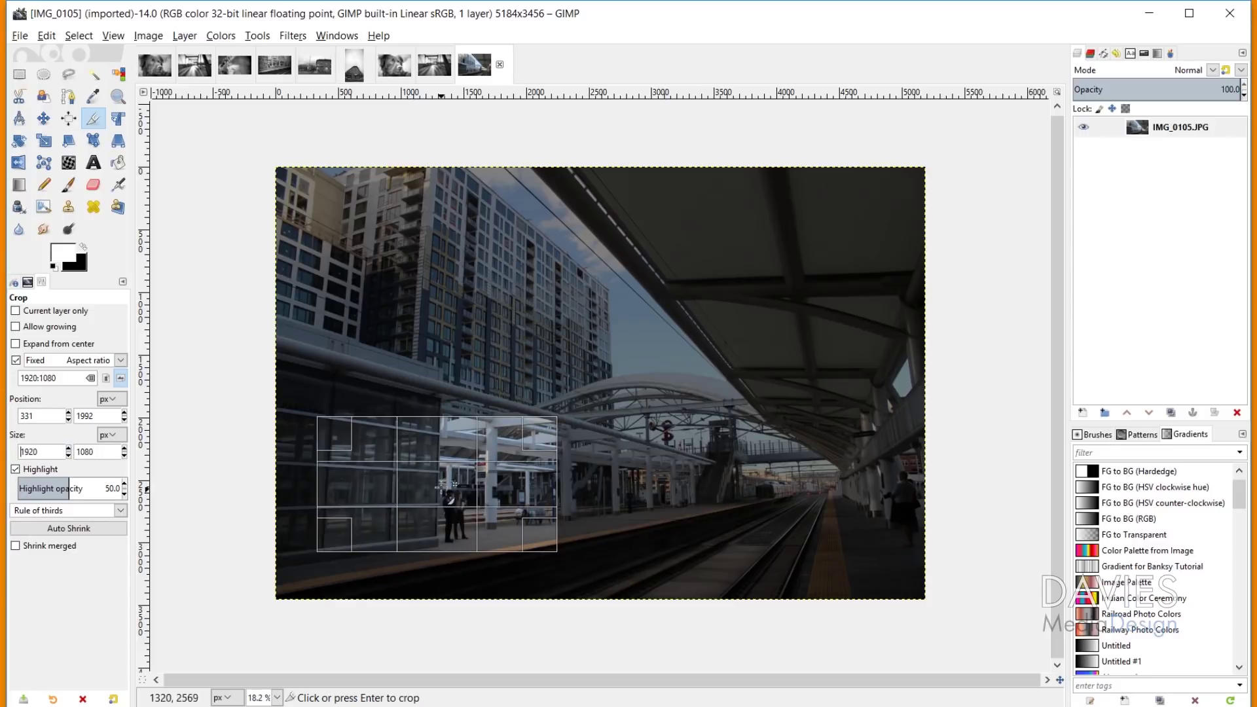
drag(441, 484, 498, 509)
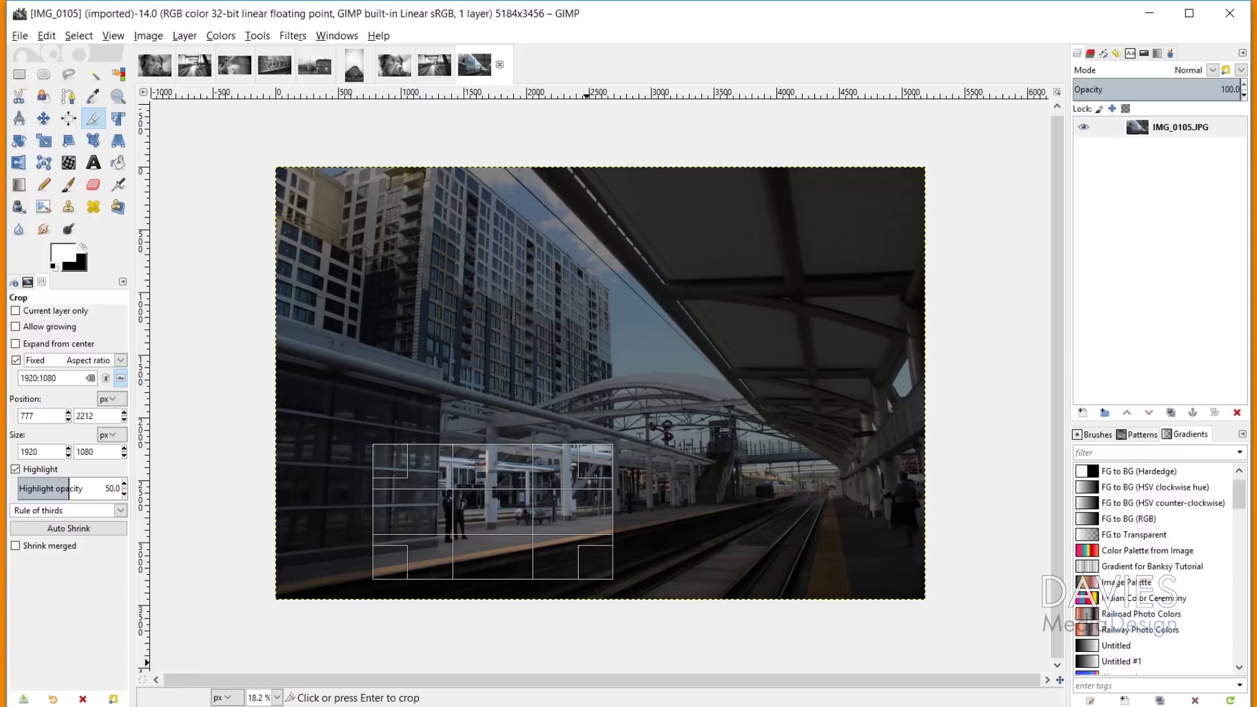
key(Return)
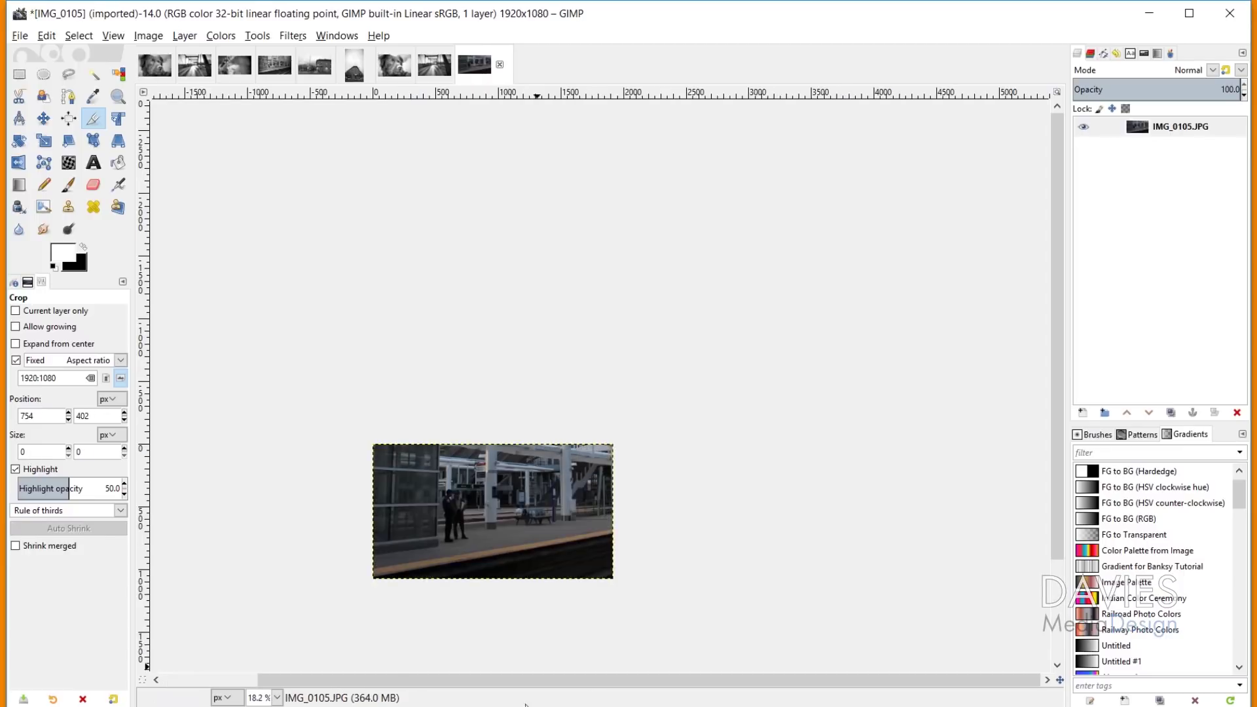
scroll(489, 549, up, 4)
scroll(465, 563, down, 2)
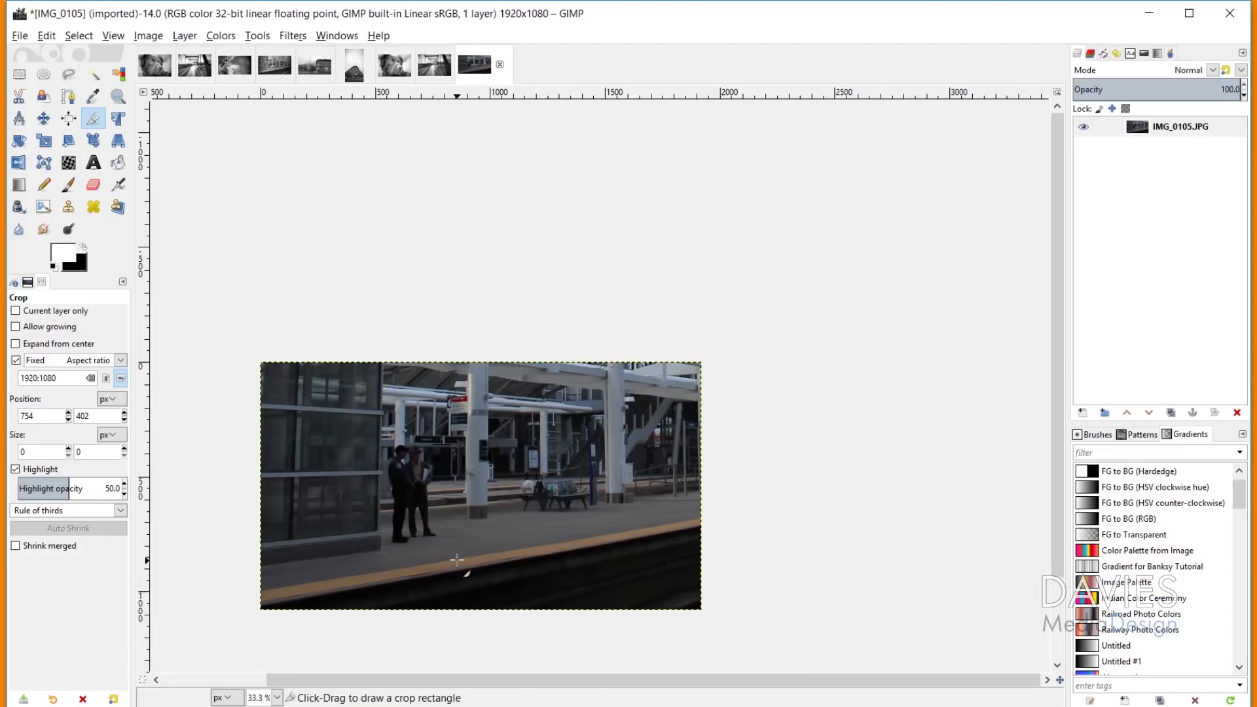
Check the 1920 × 1080 px crop around the two people up close, then undo the crop.
scroll(457, 560, up, 1)
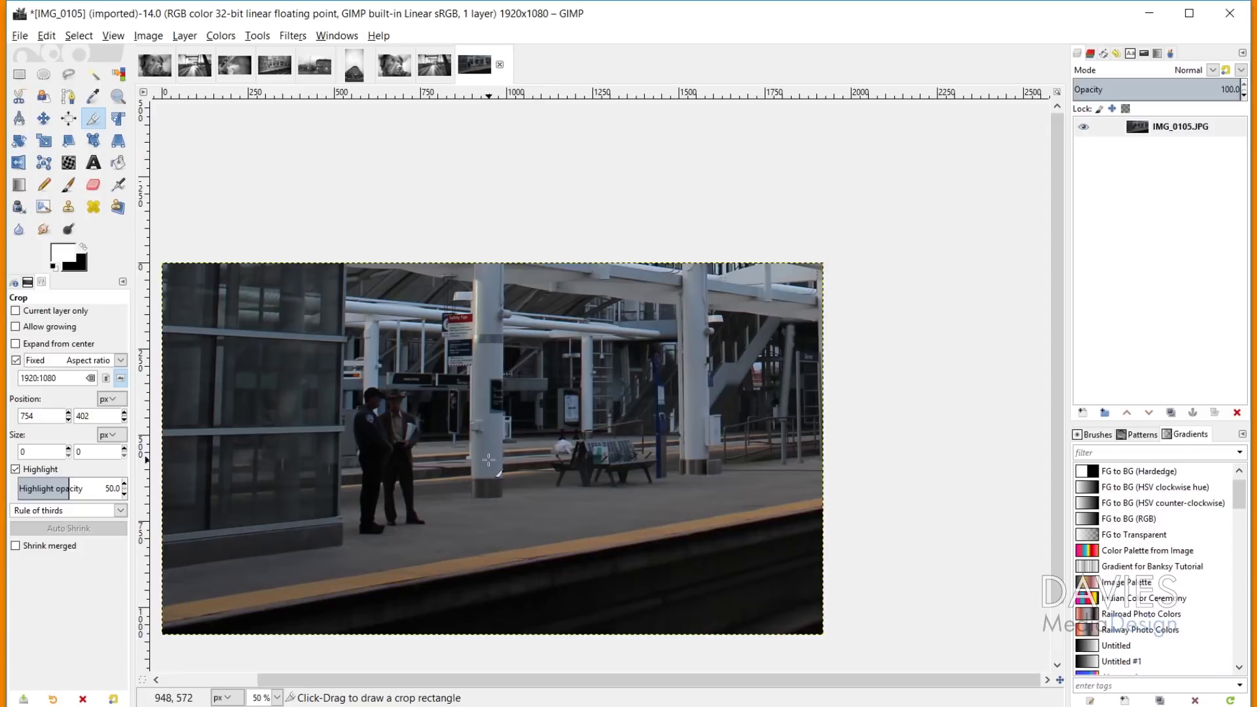
scroll(384, 453, up, 4)
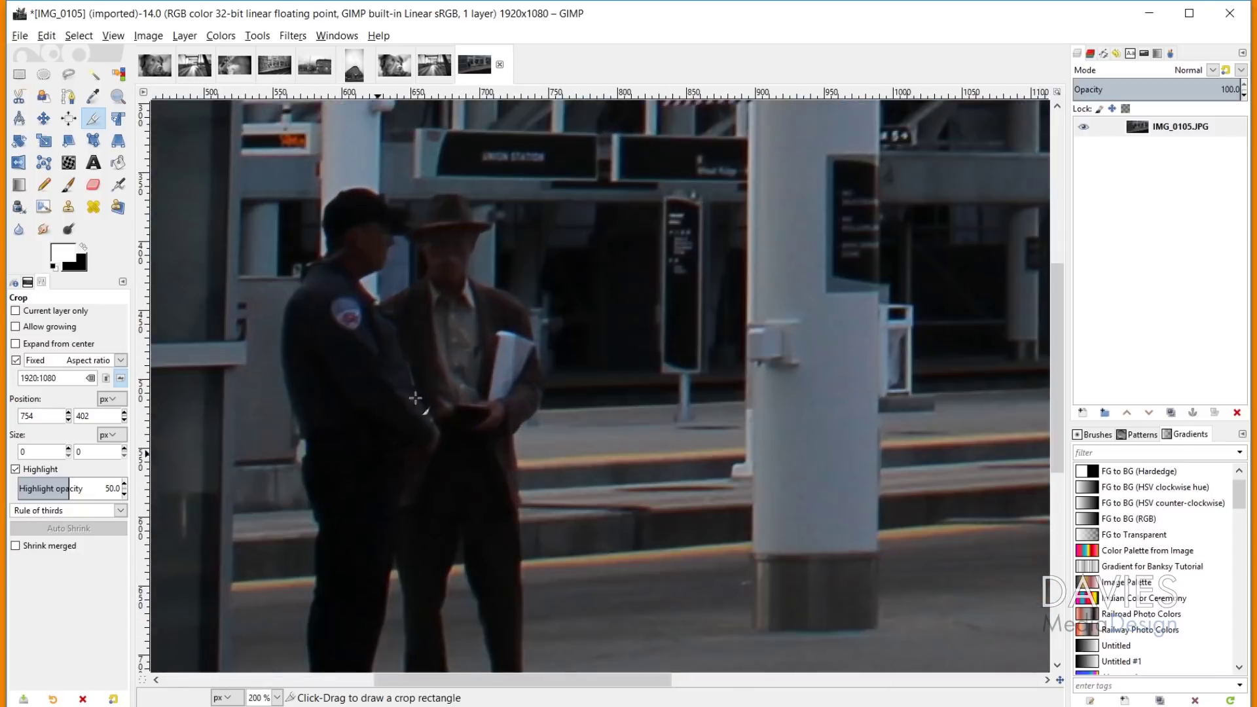
scroll(839, 365, down, 5)
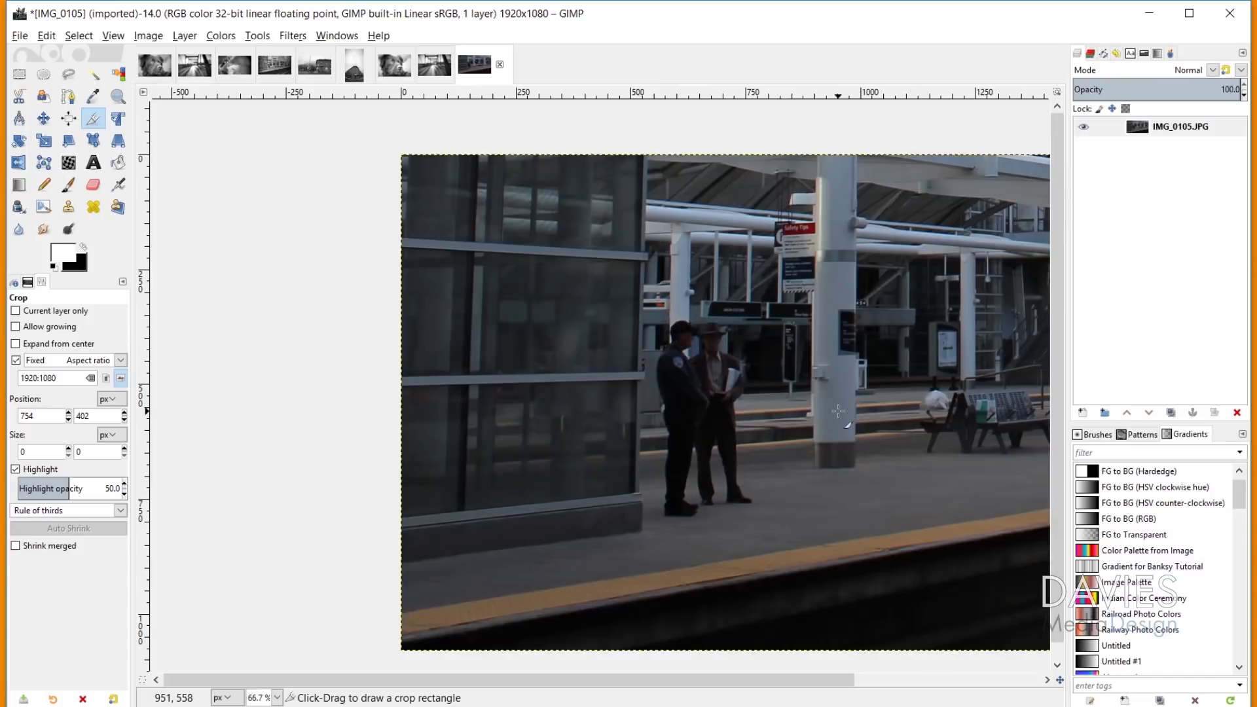
key(ctrl+z)
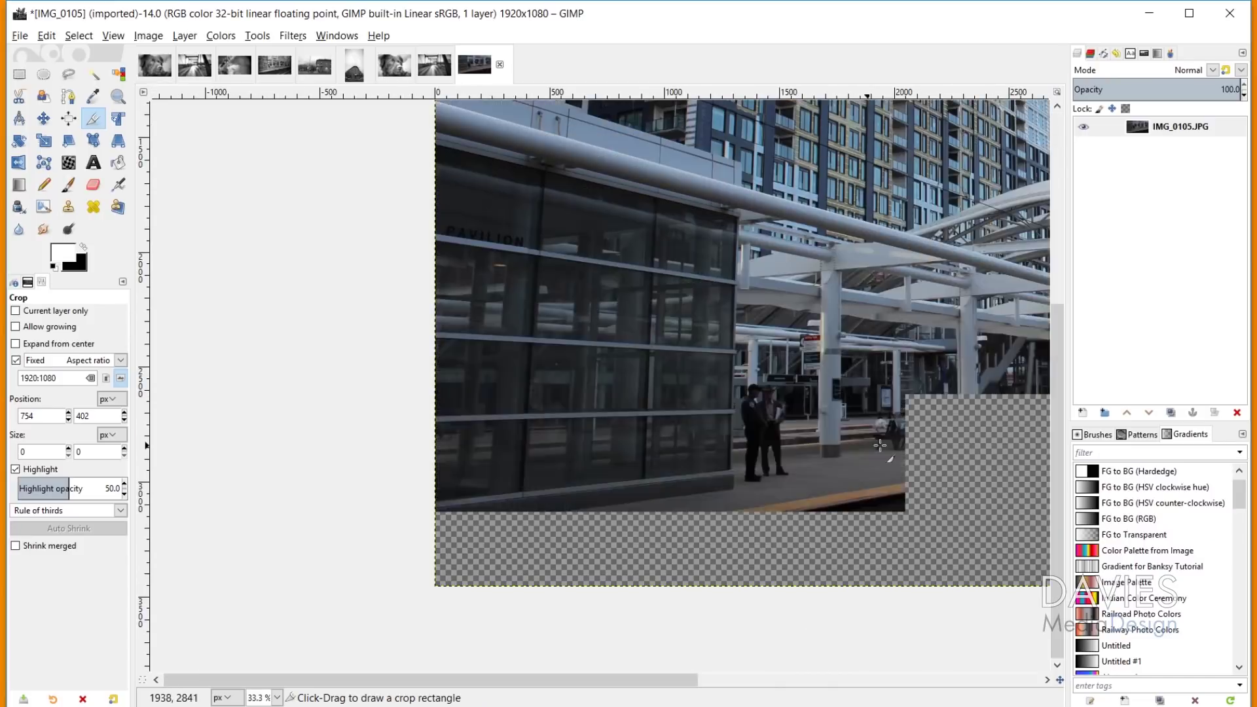
Crop the station photo to about 3339 × 1878 px at position 357, 1578, keeping the 1920:1080 aspect ratio.
scroll(537, 502, down, 1)
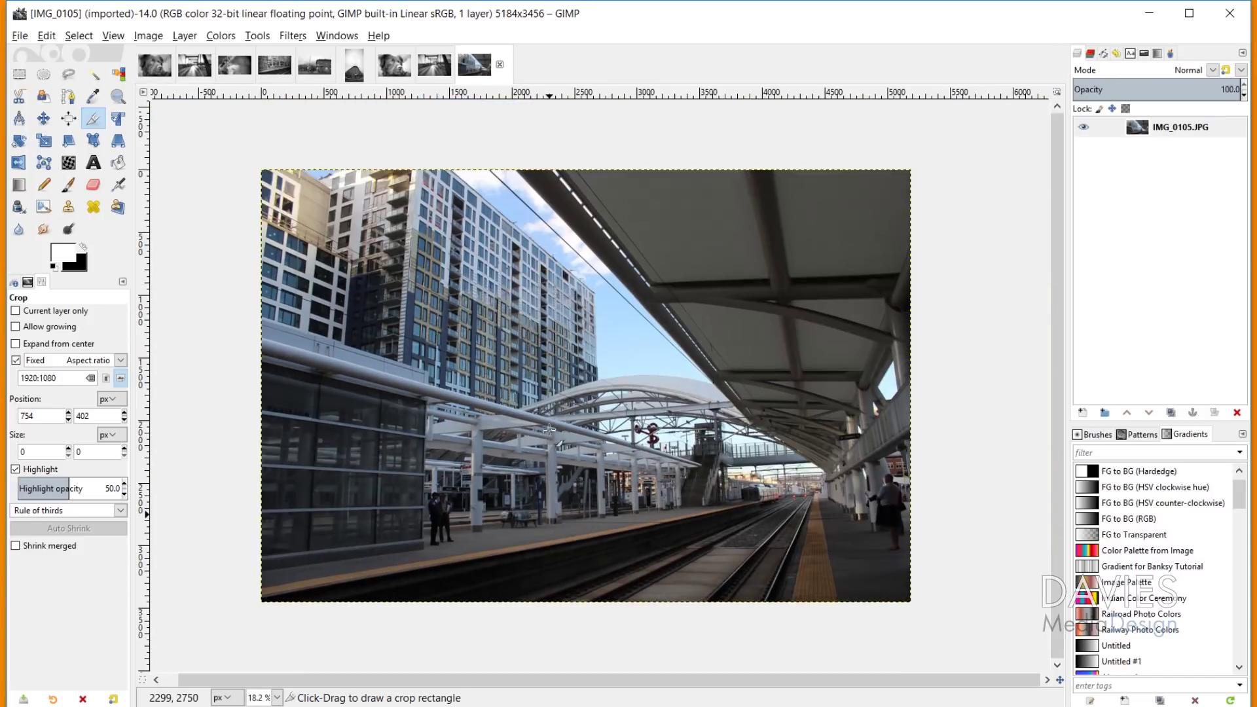
drag(364, 381, 818, 564)
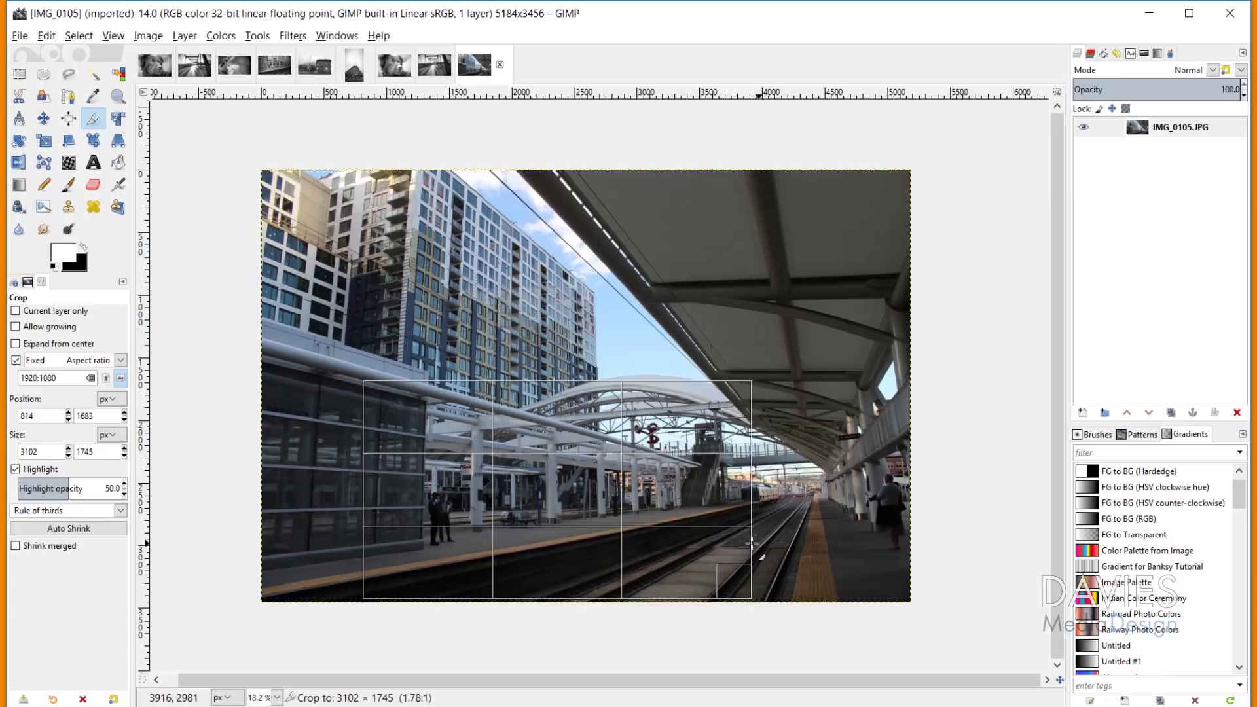
drag(596, 518, 542, 519)
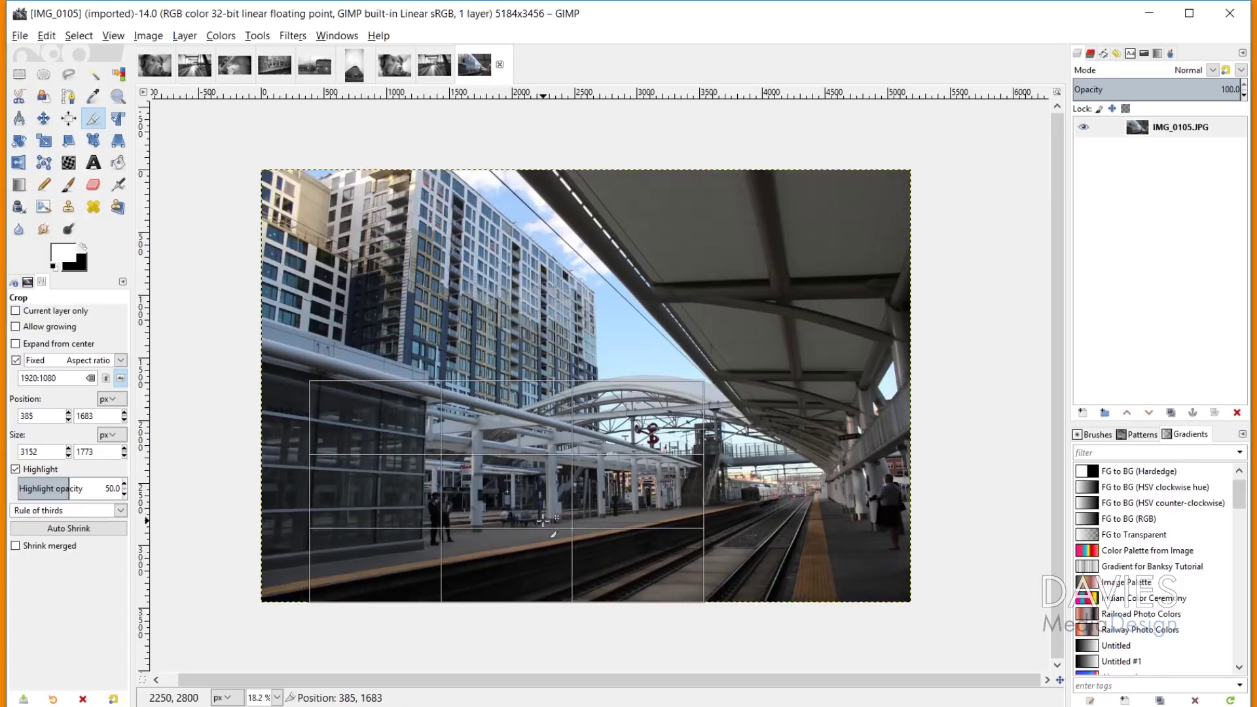
mouse_move(704, 452)
mouse_down()
mouse_move(740, 445)
mouse_move(722, 438)
mouse_move(684, 468)
mouse_move(717, 444)
mouse_move(705, 452)
mouse_up()
drag(619, 453, 616, 454)
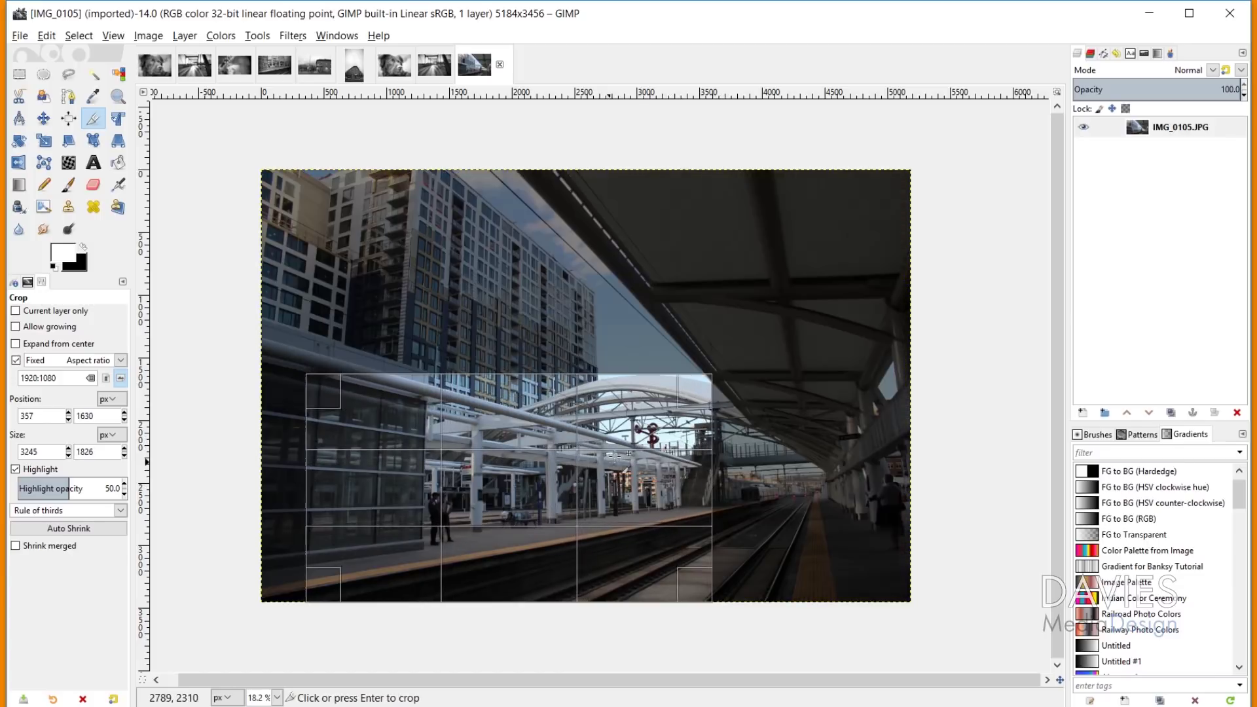
drag(710, 376, 722, 368)
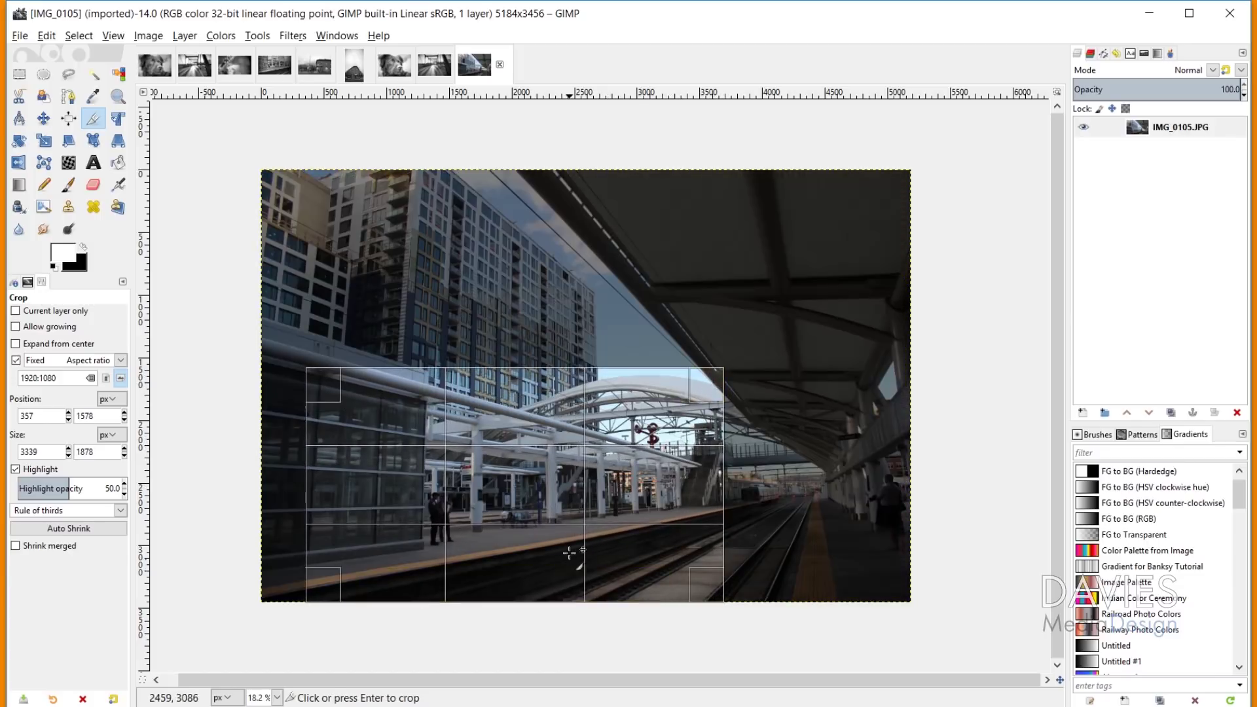
click(541, 437)
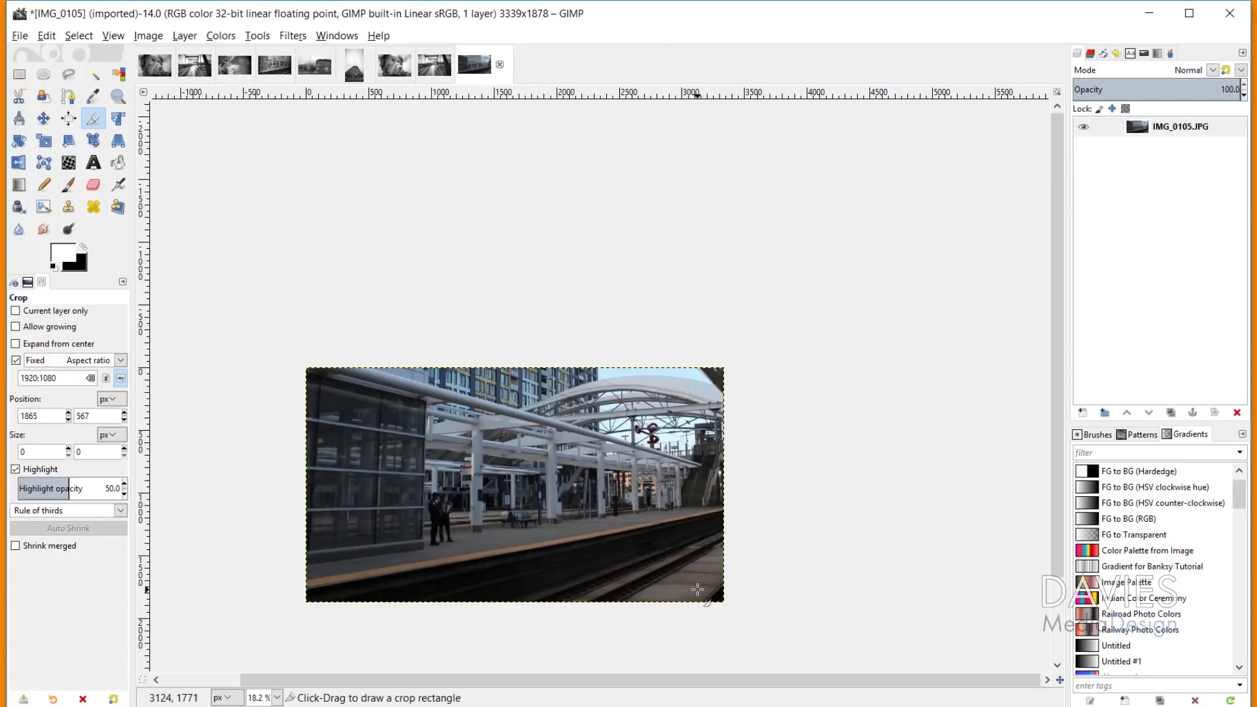
Desaturate the cropped station photo using the Luminance mode.
ctrl+scroll(504, 514, up, 2)
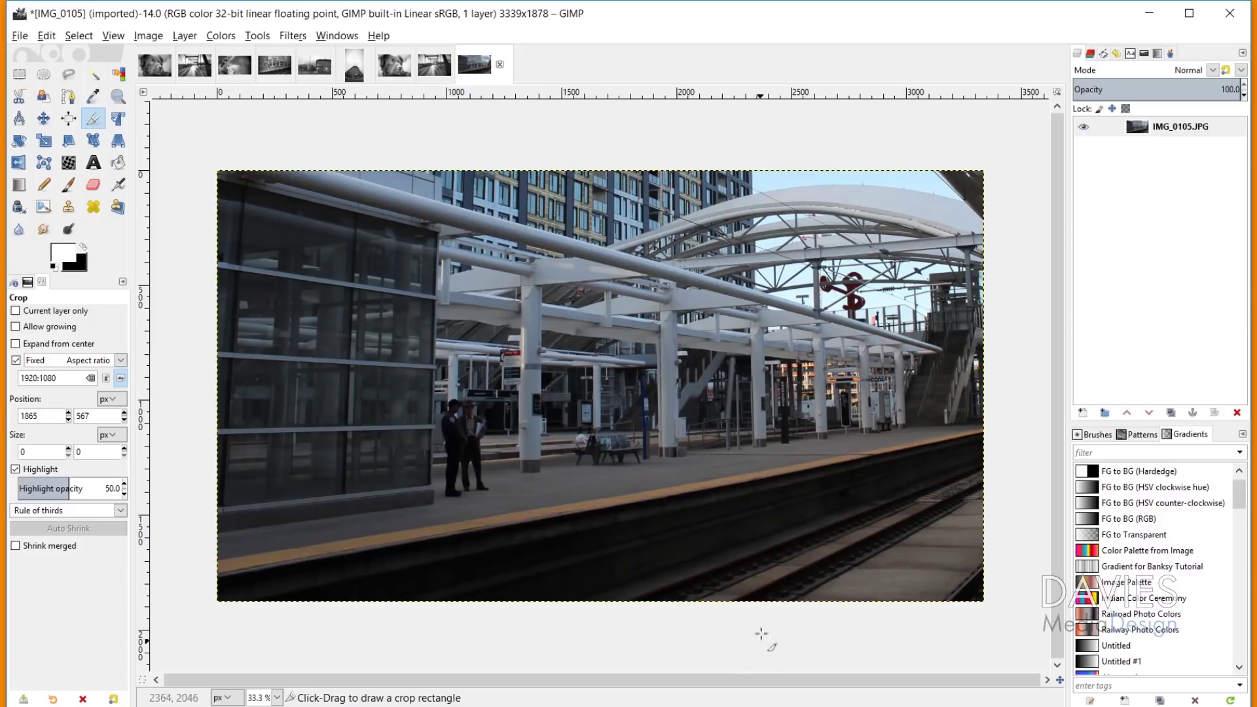
click(222, 36)
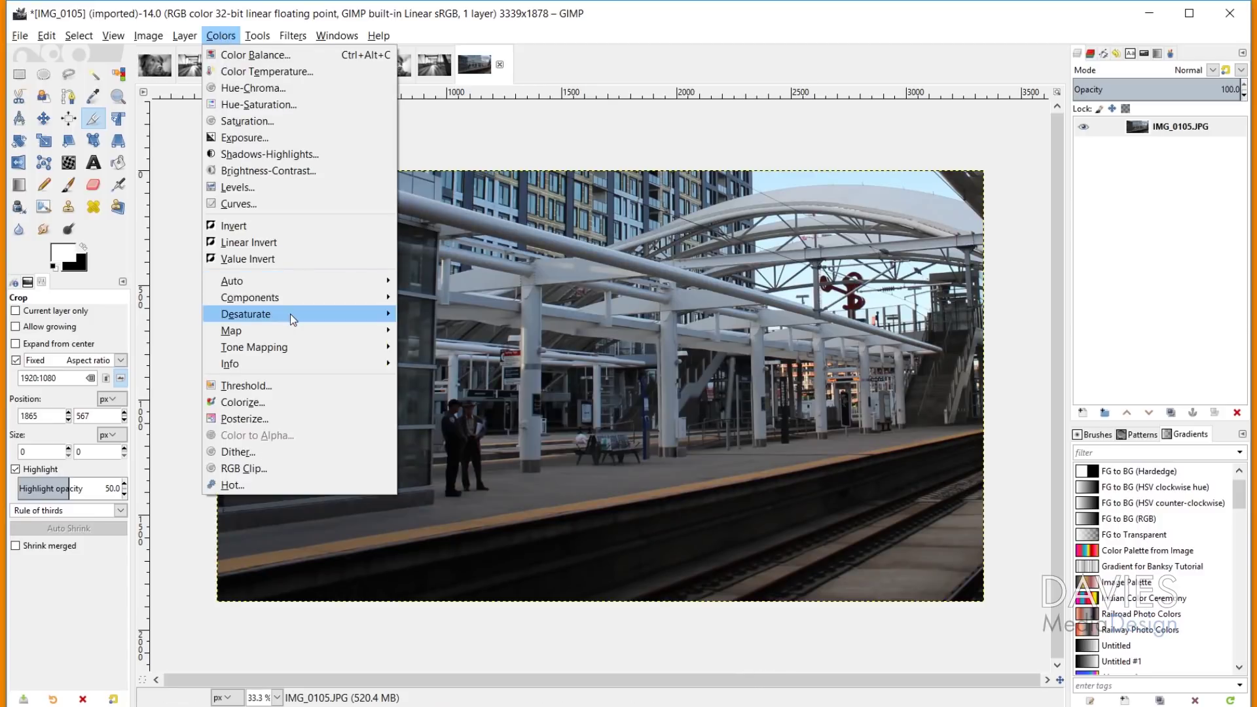
mouse_move(329, 319)
click(443, 336)
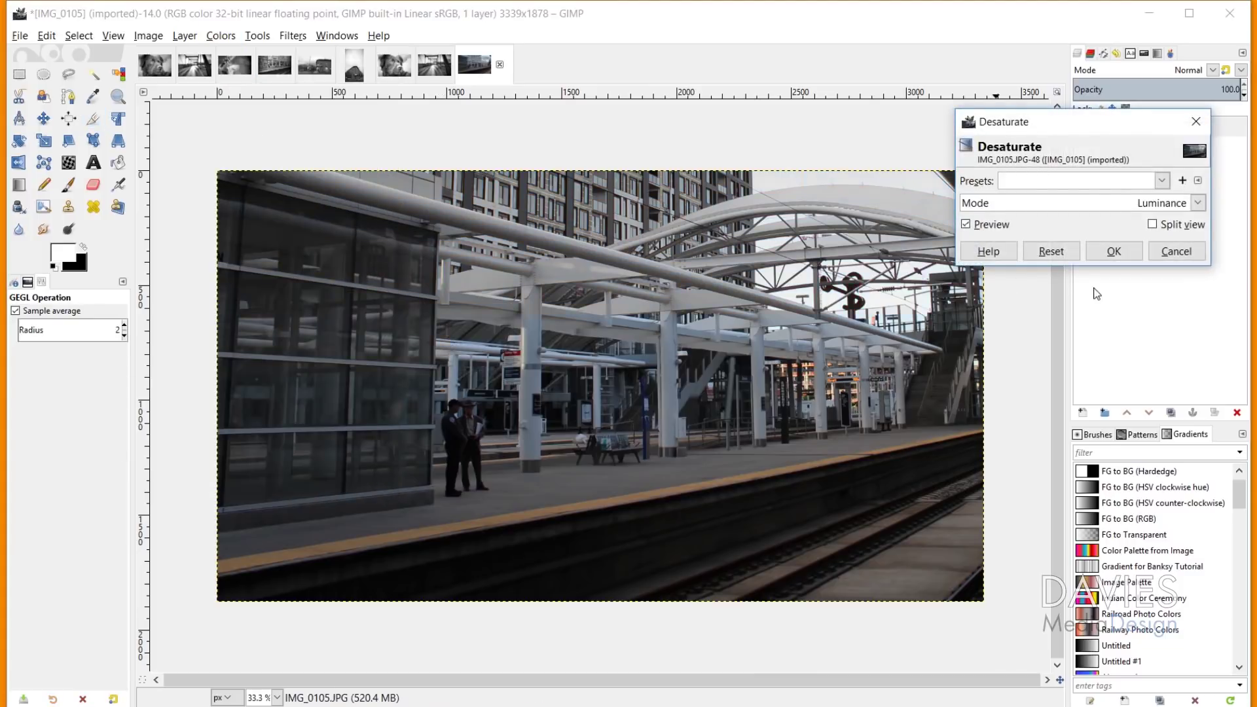
click(1113, 251)
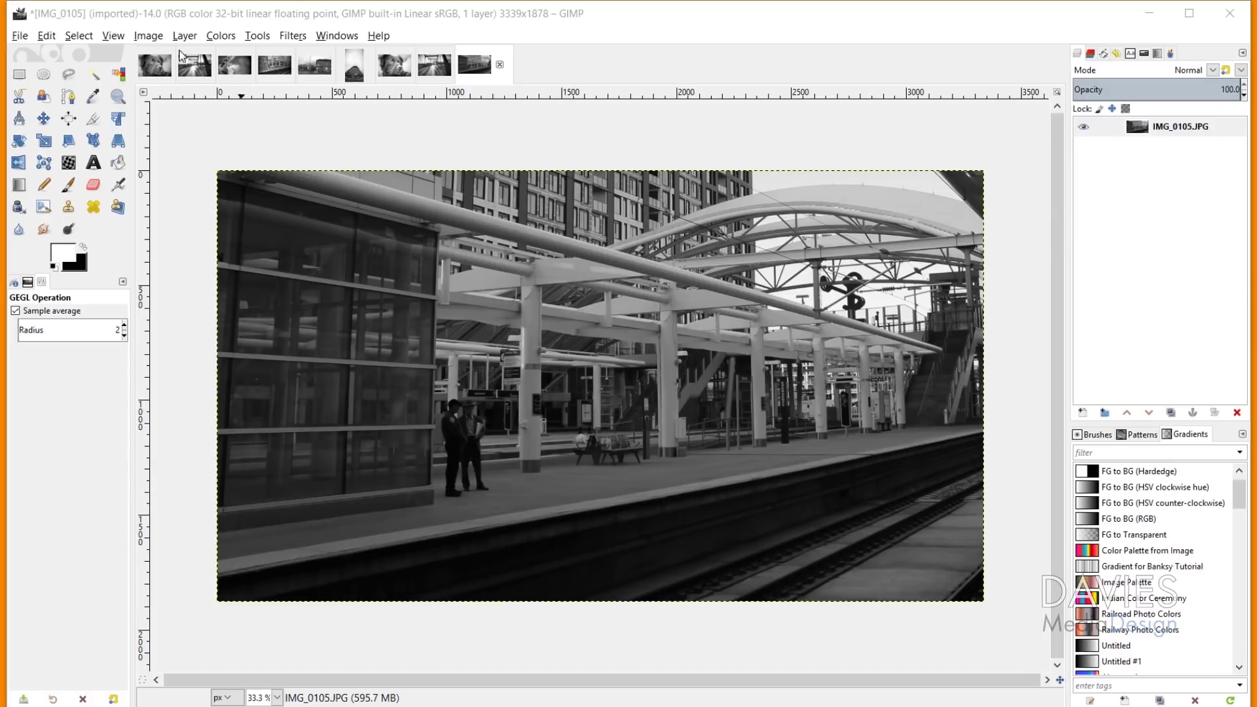
Apply Shadows-Highlights with shadows 50.30, highlights 46.06 and white point adjustment 1.273, comparing the preview with the original.
click(221, 36)
click(261, 155)
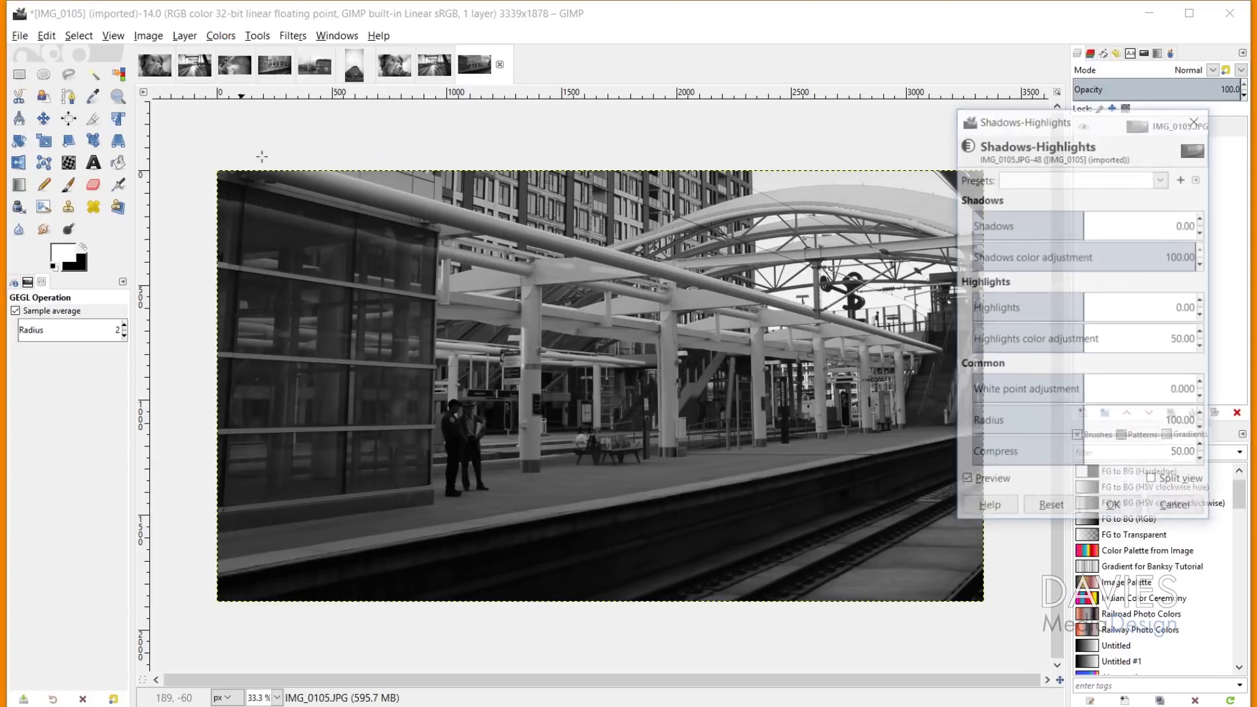
click(1124, 223)
mouse_move(1124, 223)
mouse_down()
mouse_move(1114, 223)
mouse_move(1146, 219)
mouse_up()
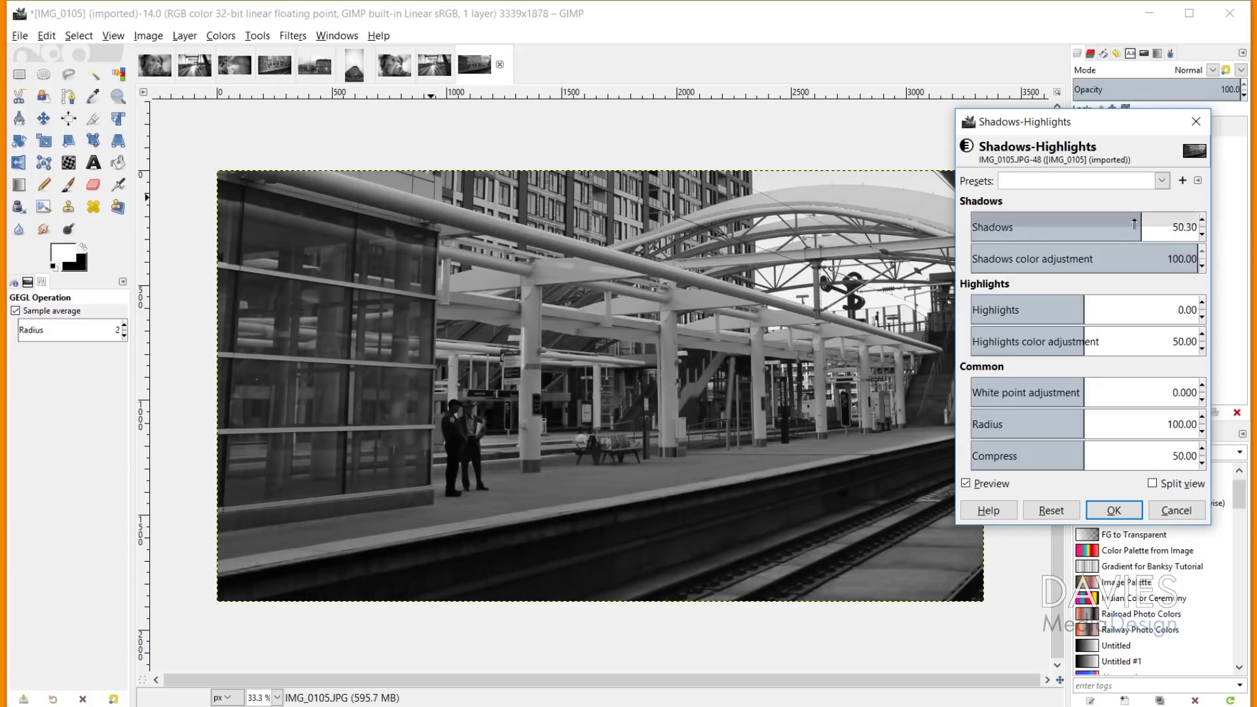
drag(1088, 305, 1136, 300)
drag(1092, 388, 1099, 388)
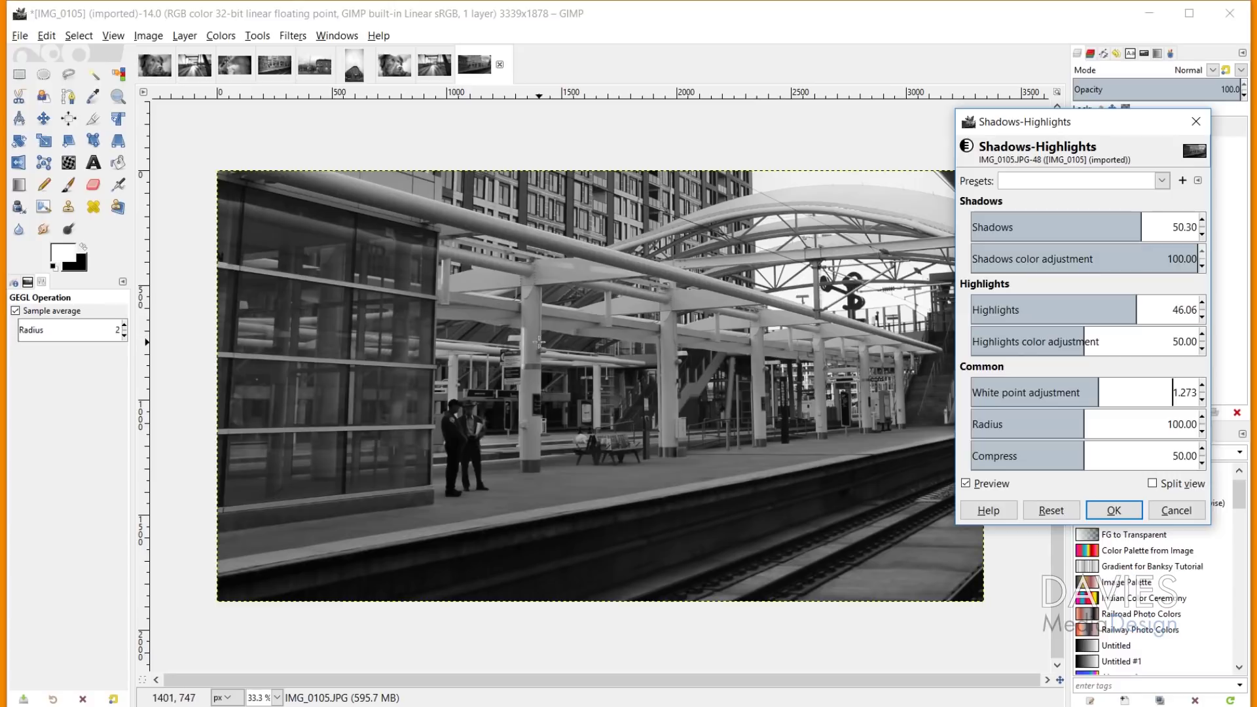
click(968, 485)
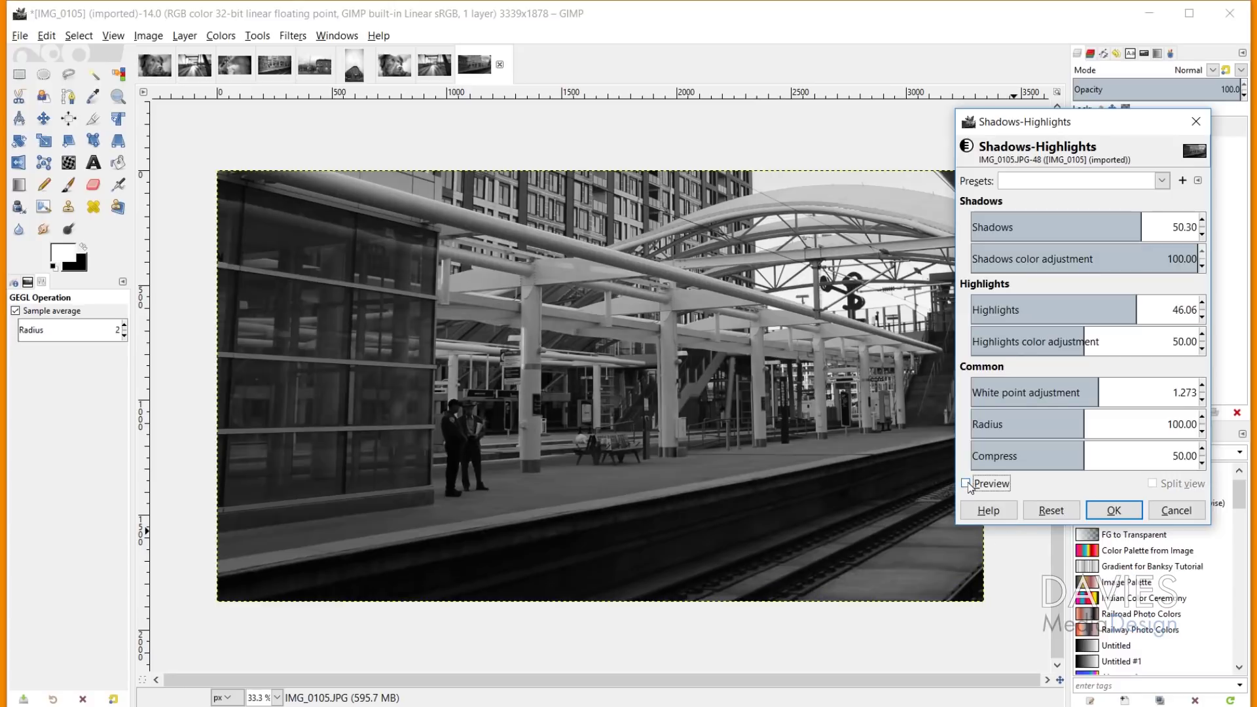
click(968, 485)
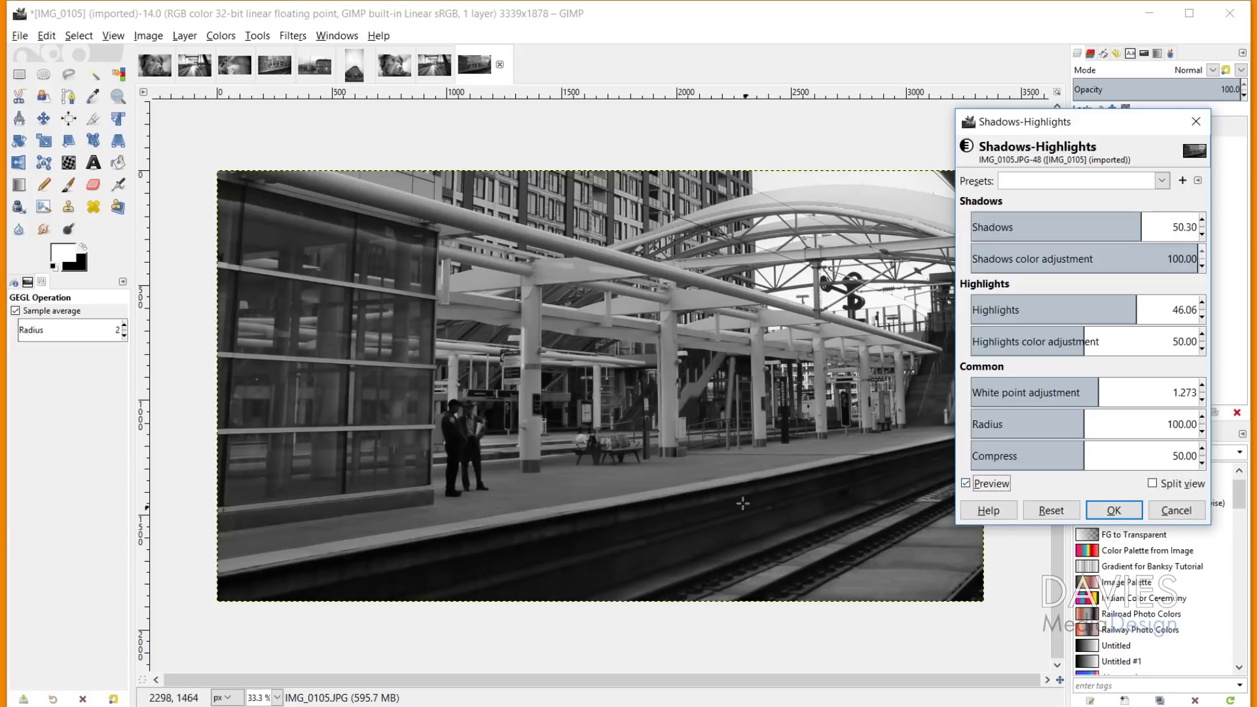
click(1126, 512)
Raise the photo's exposure to 0.500, compare it with the original and apply the change.
click(220, 36)
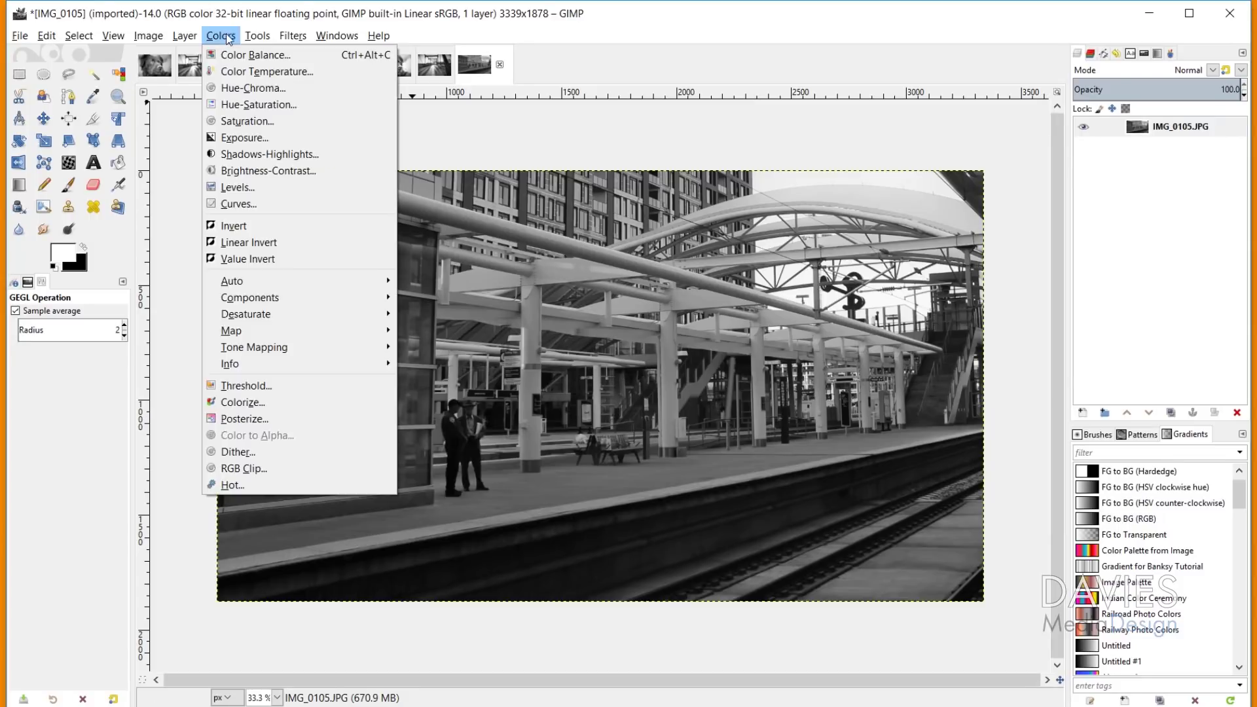
click(246, 137)
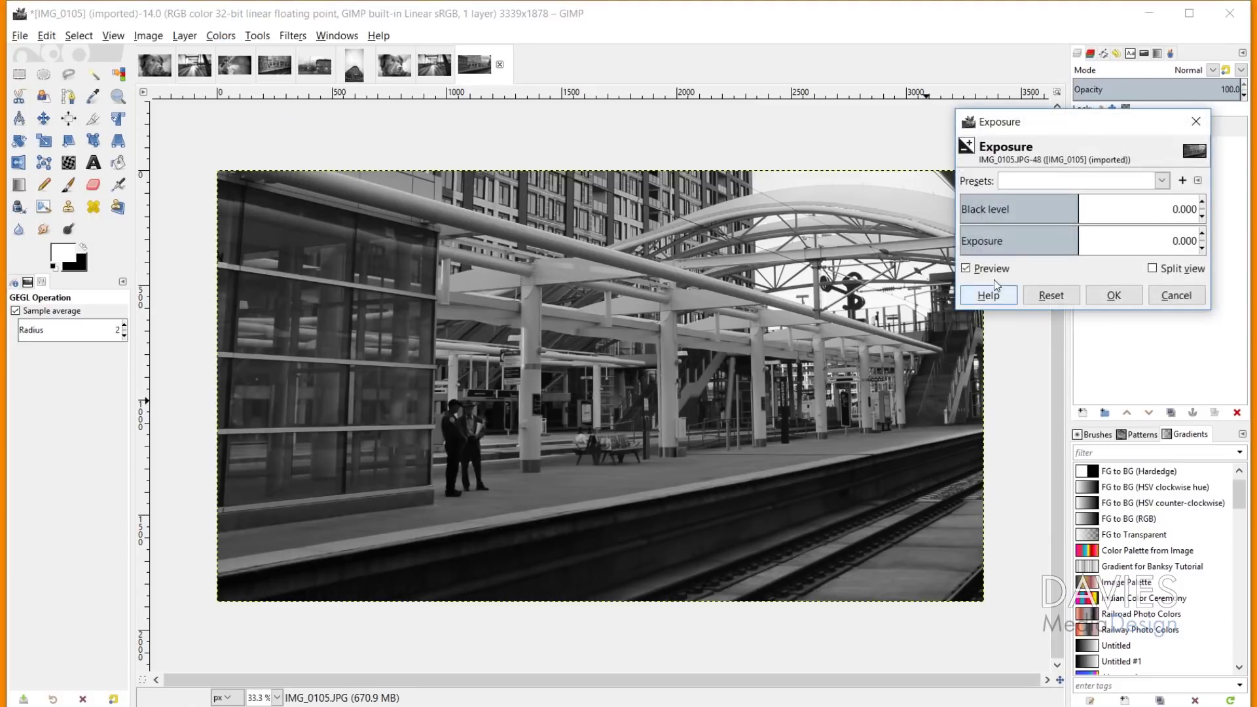
drag(1080, 239, 1089, 239)
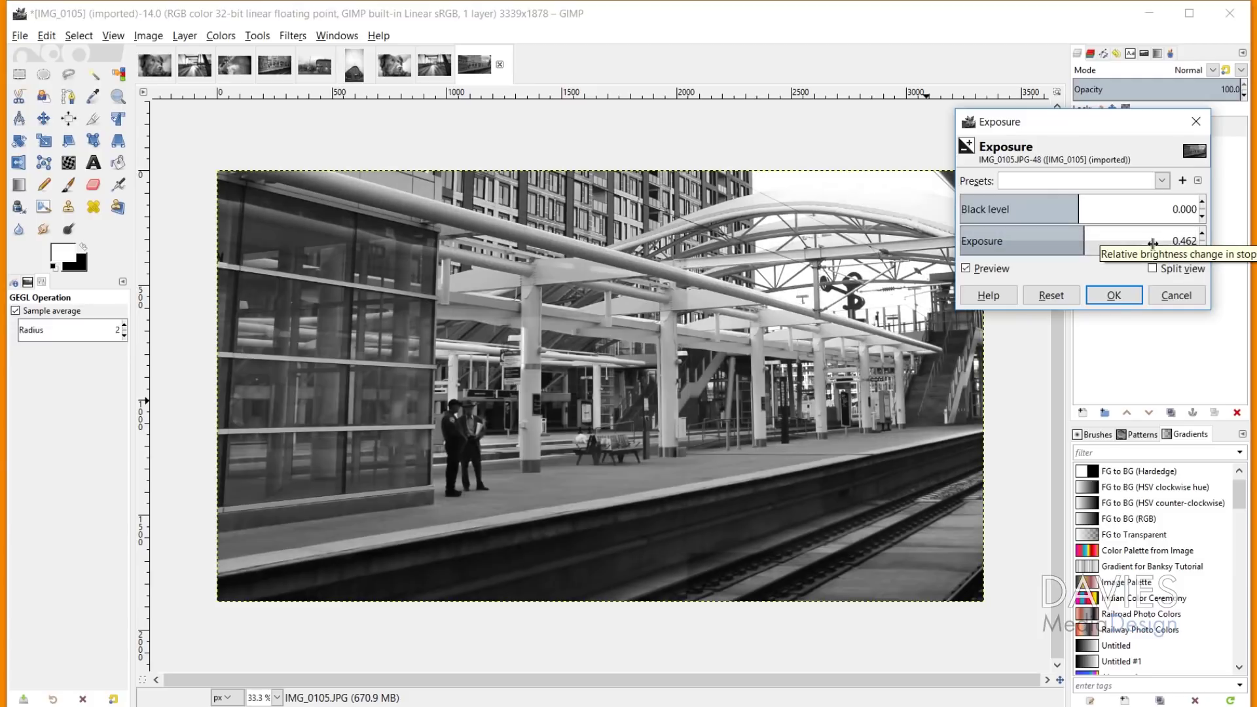
drag(1185, 241, 1199, 241)
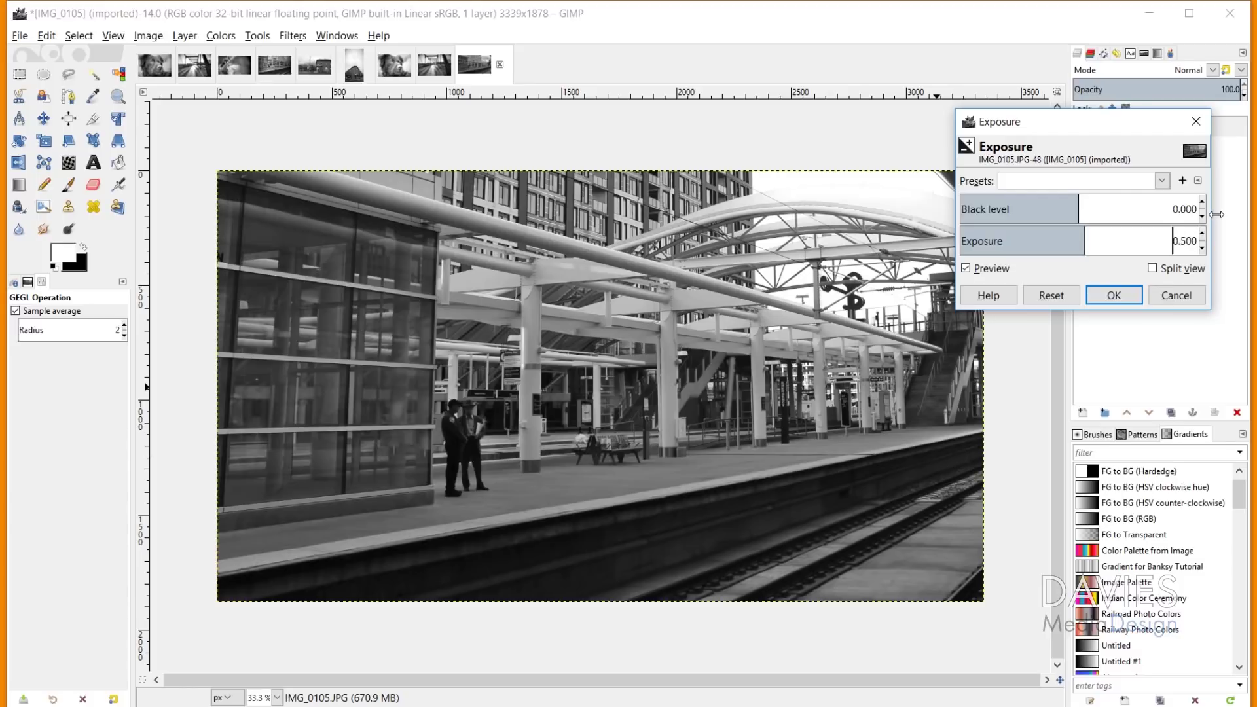
click(968, 272)
click(967, 270)
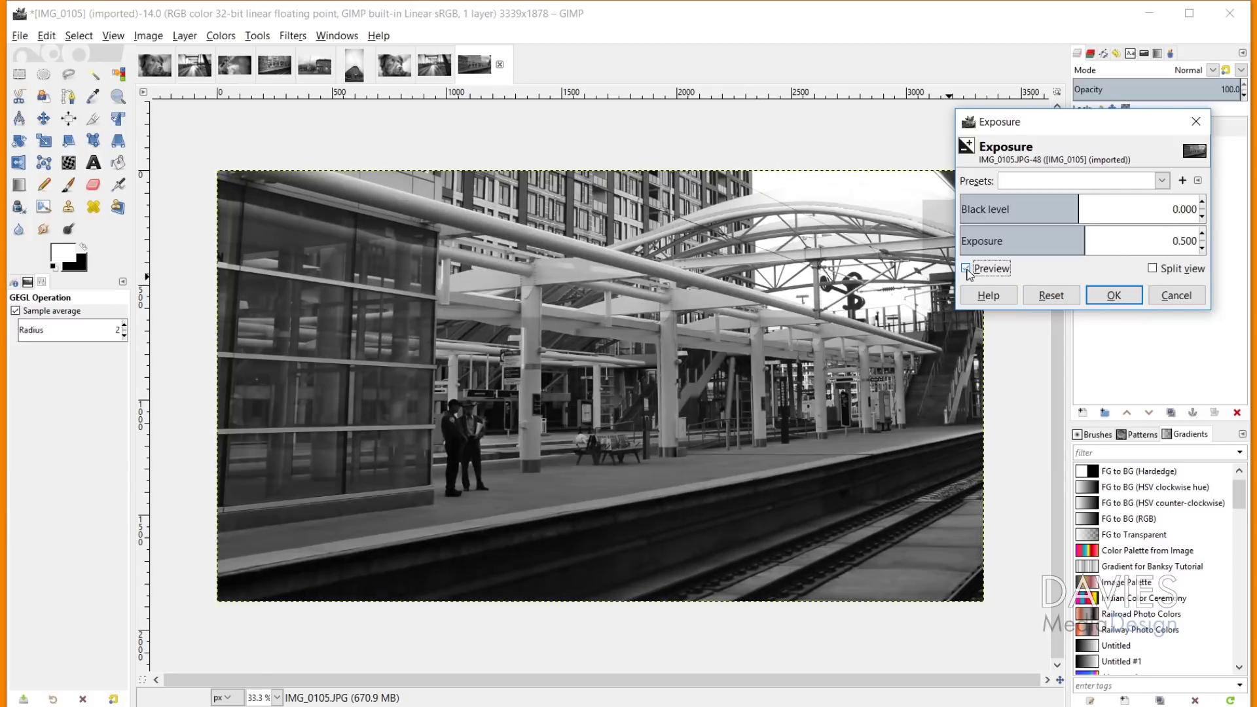
click(1113, 293)
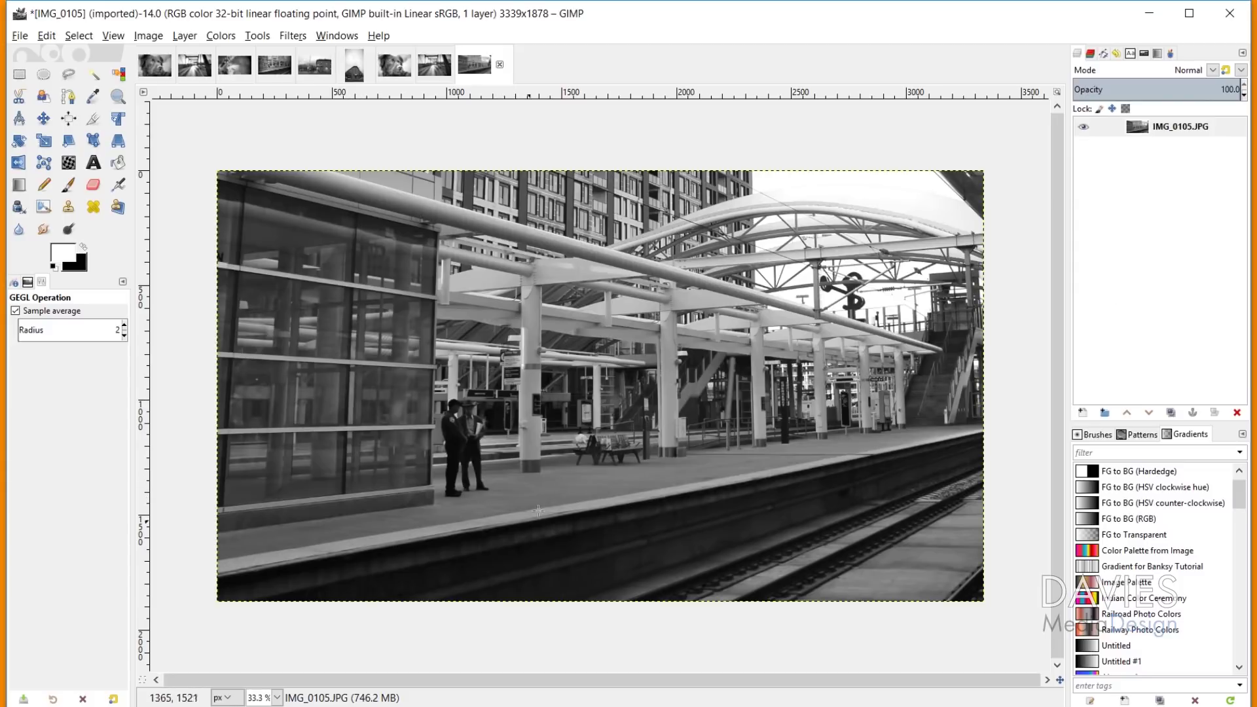
Add a transparent layer named Soft Light in Soft light mode above the photo.
click(1090, 413)
text(Sof)
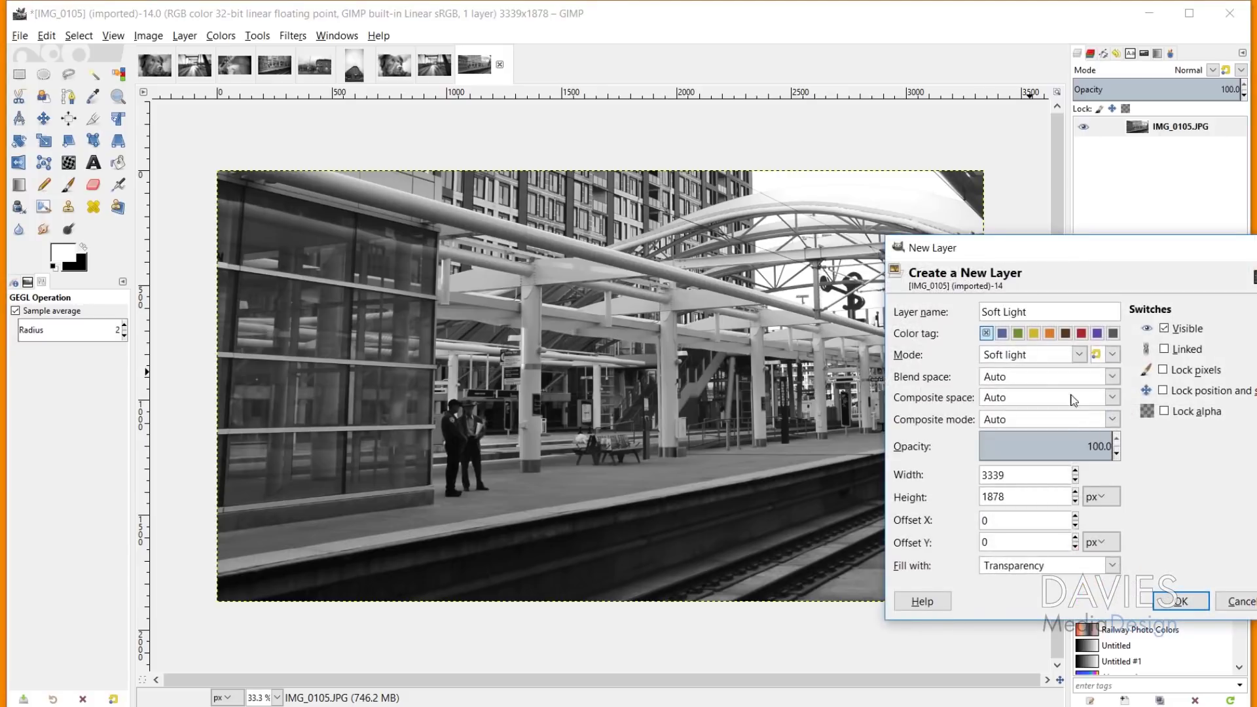
text(t Light)
click(1181, 600)
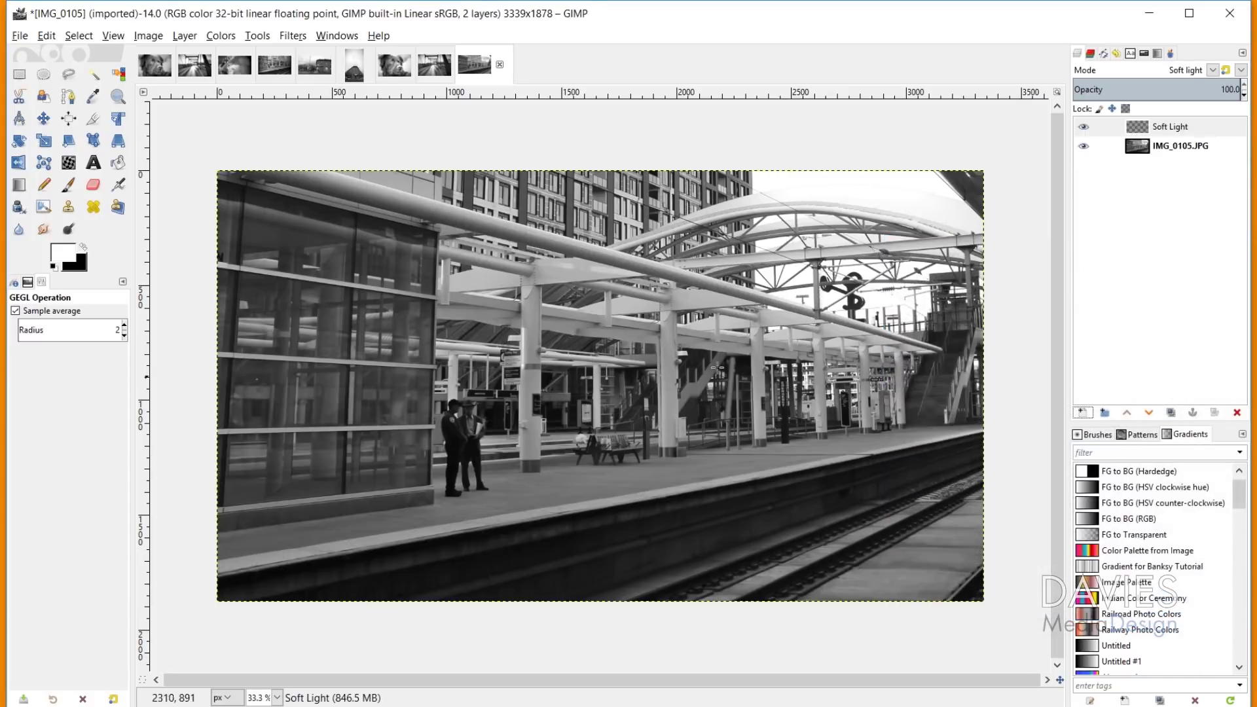
Paint a soft white dab over the two people on the Soft Light layer with a Paintbrush about 958 px in size.
click(68, 185)
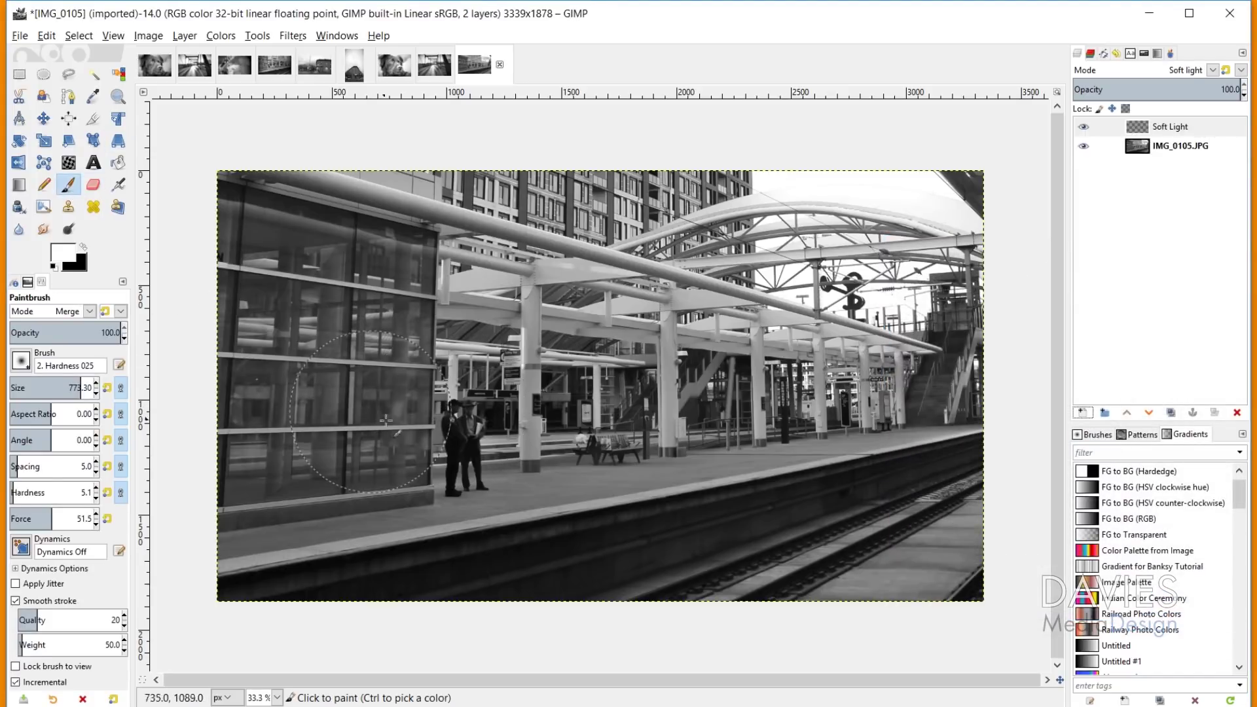
key(bracketright)
key(bracketright)
key(bracketright)
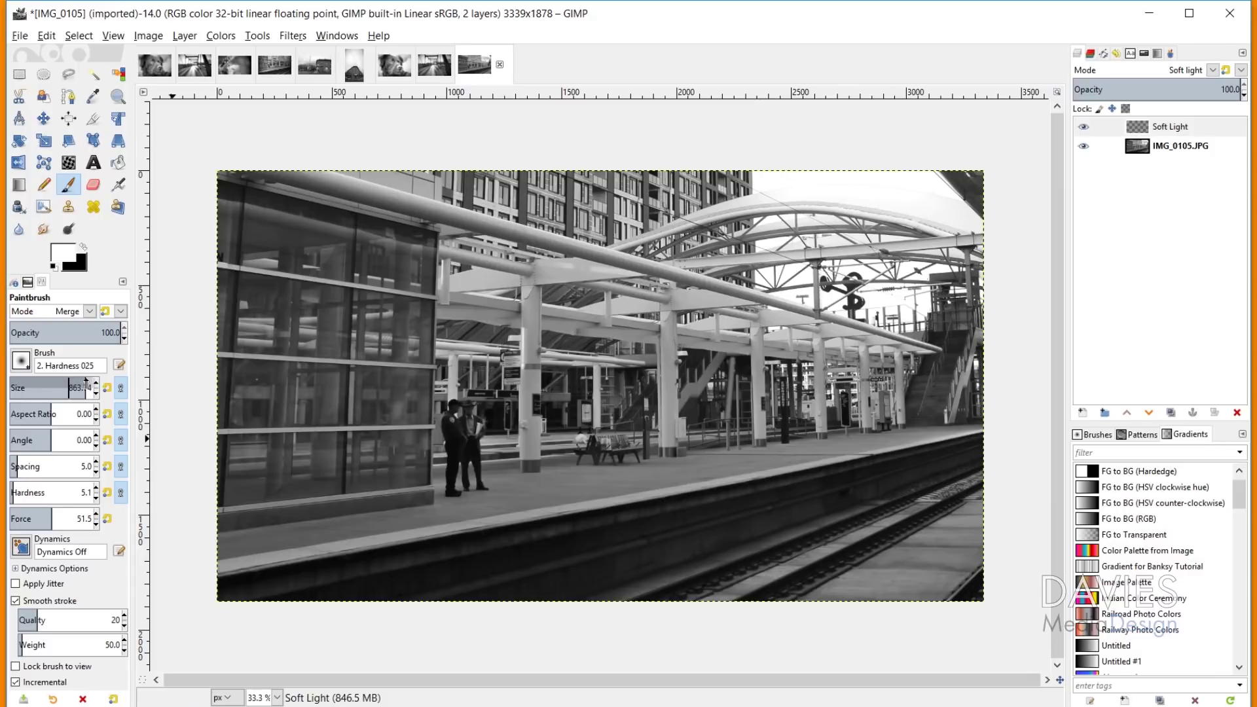
drag(84, 386, 92, 385)
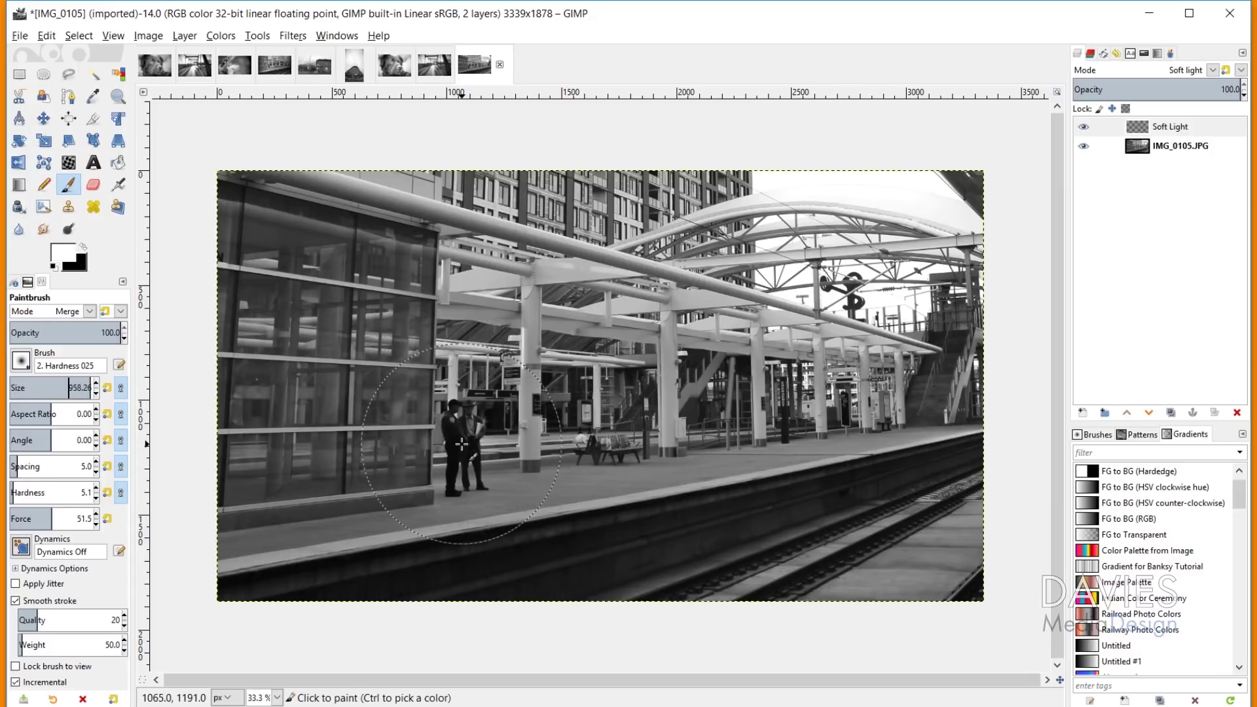
click(461, 445)
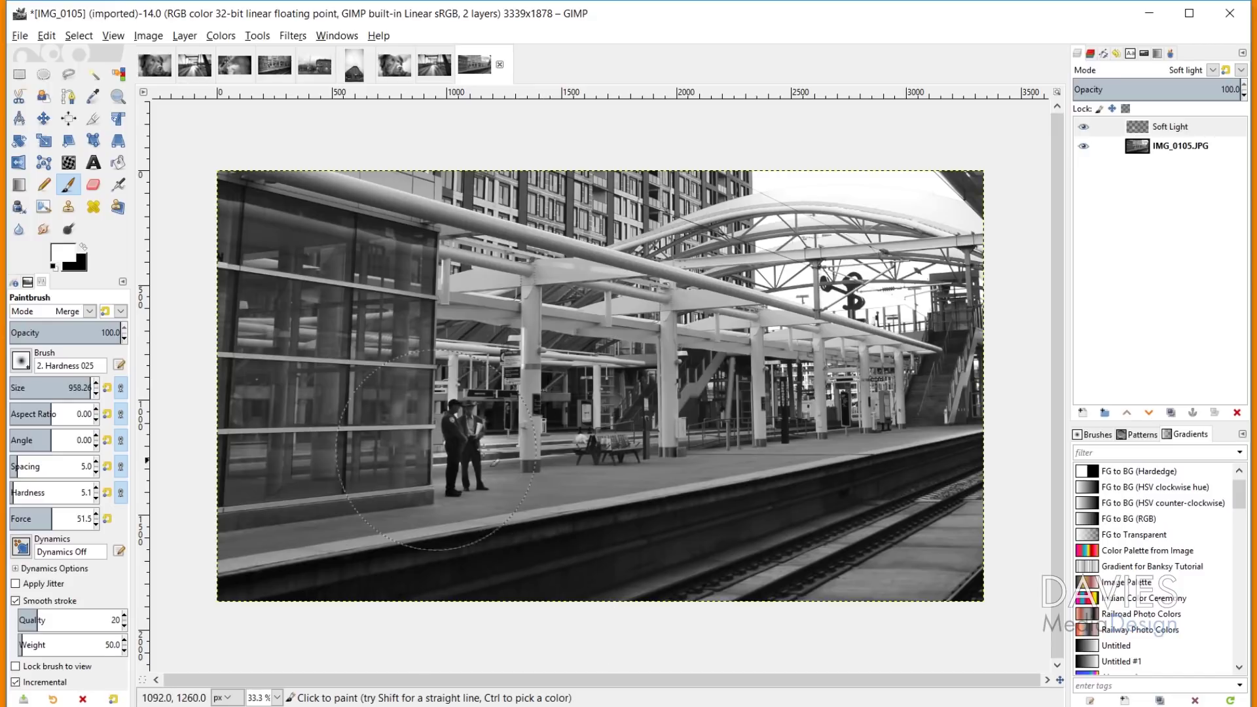
key(ctrl+z)
Add a transparent layer named Vignette in Normal mode on top and activate the Gradient tool.
click(1083, 412)
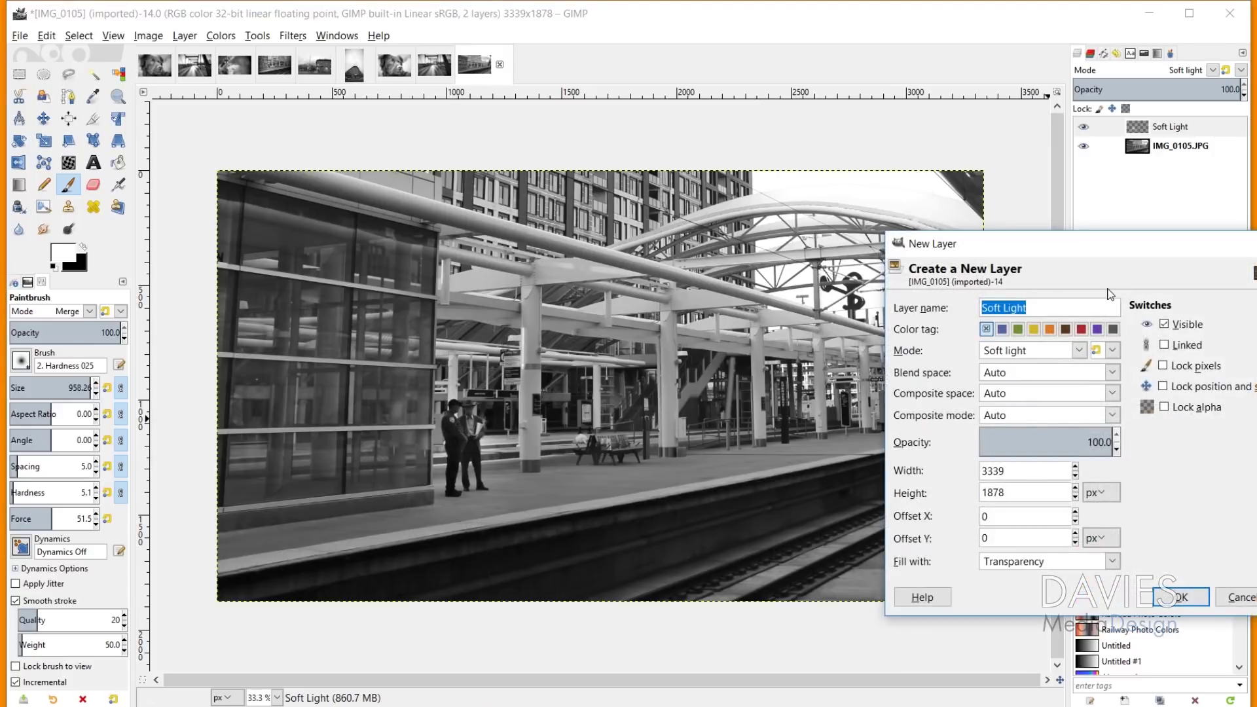
text(Vignette)
click(1080, 352)
click(1060, 374)
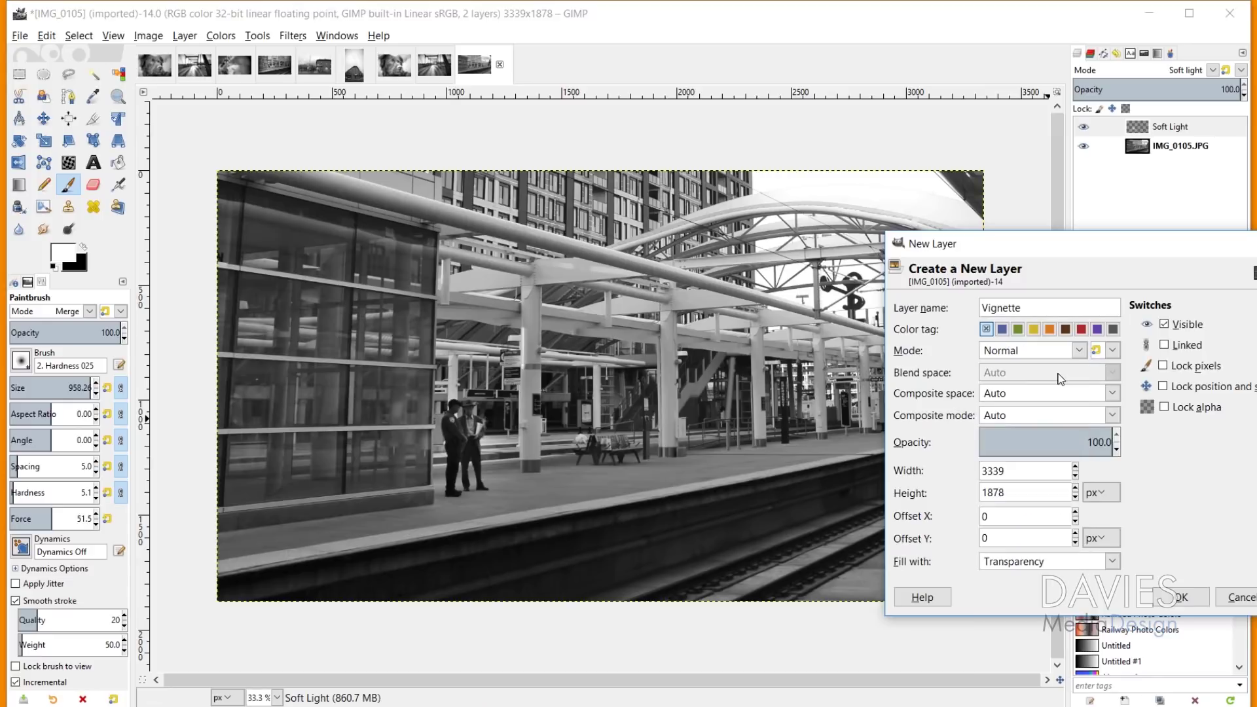
click(1168, 589)
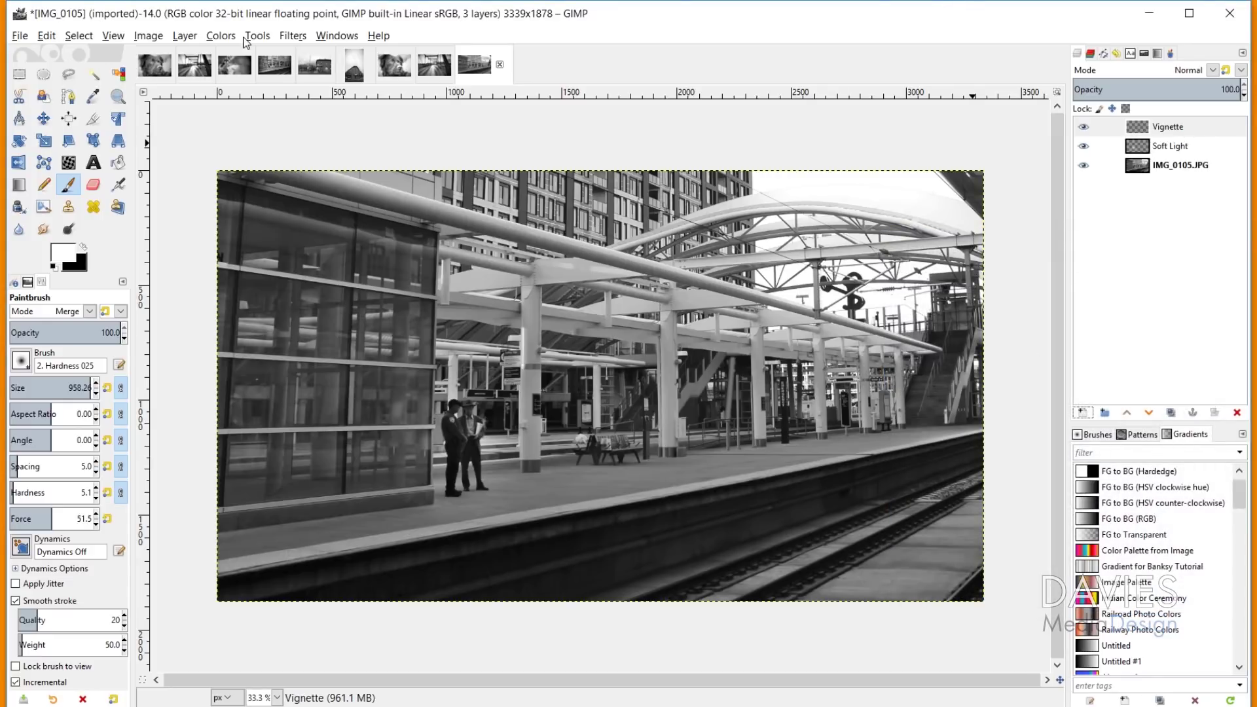
click(21, 187)
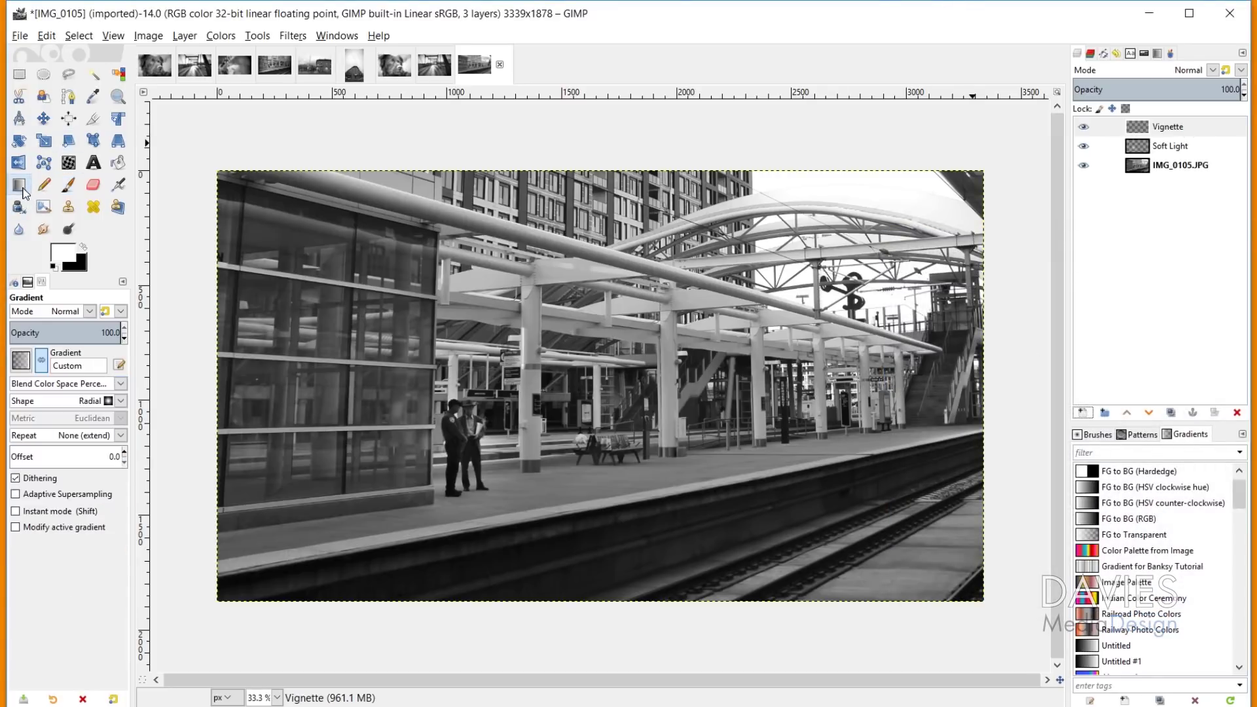
Draw a black linear gradient on the Vignette layer between the photo's right edge and about X 1479, reversed so the right edge is darkest.
click(84, 249)
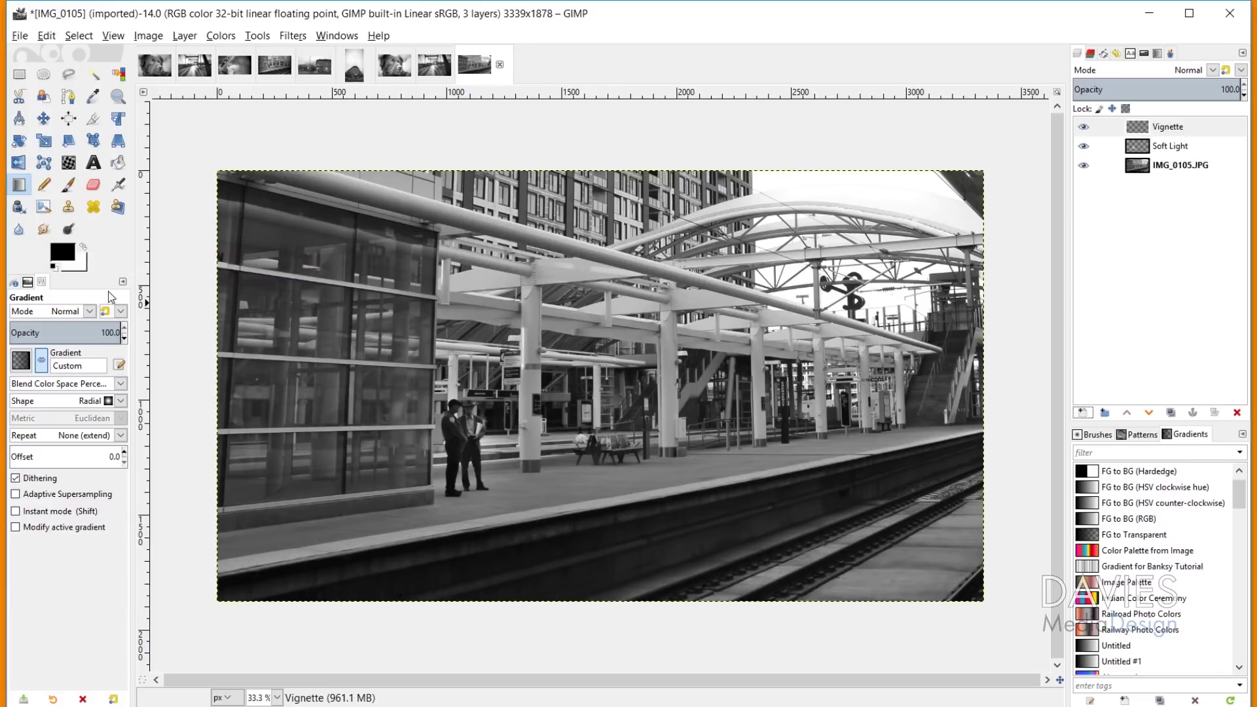
click(98, 401)
click(59, 416)
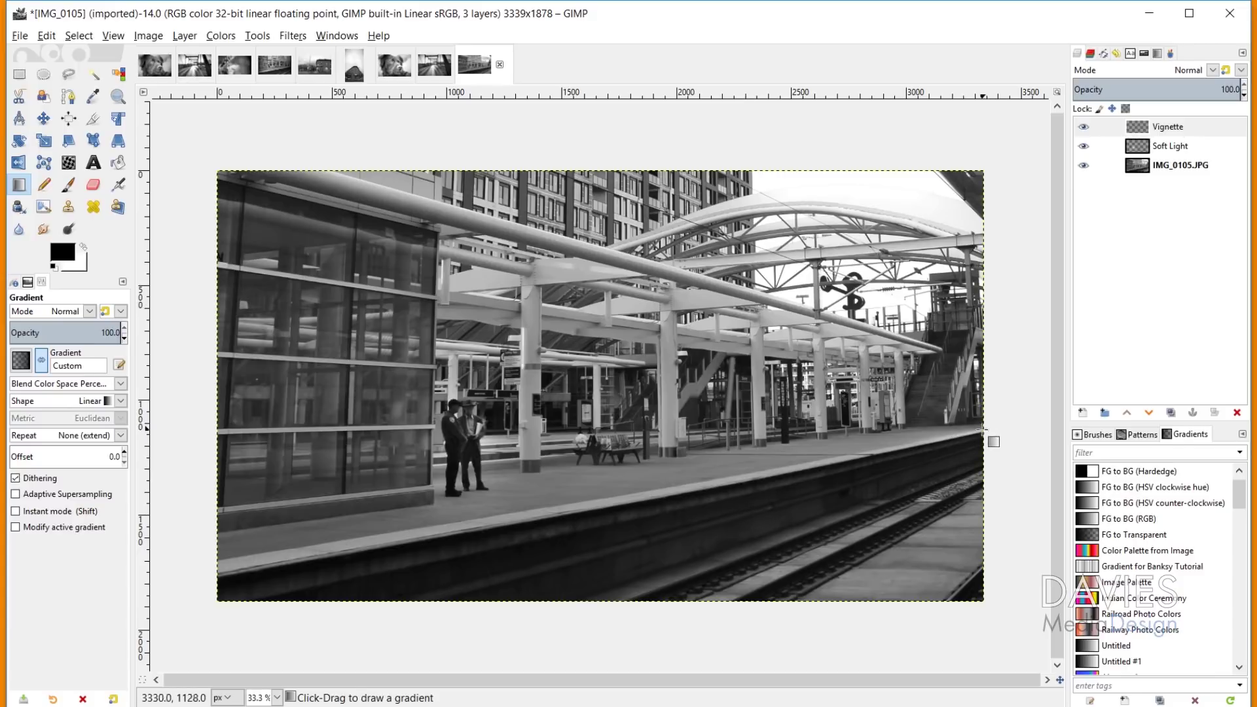
drag(982, 430, 556, 448)
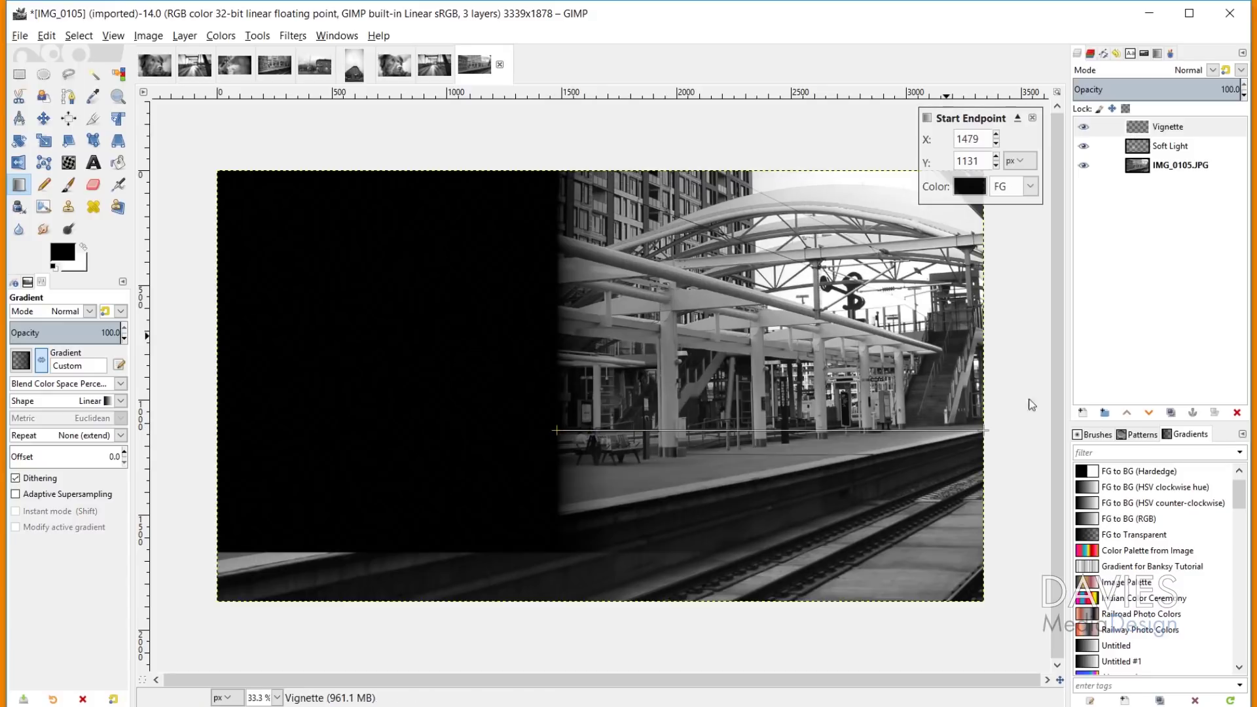
click(44, 364)
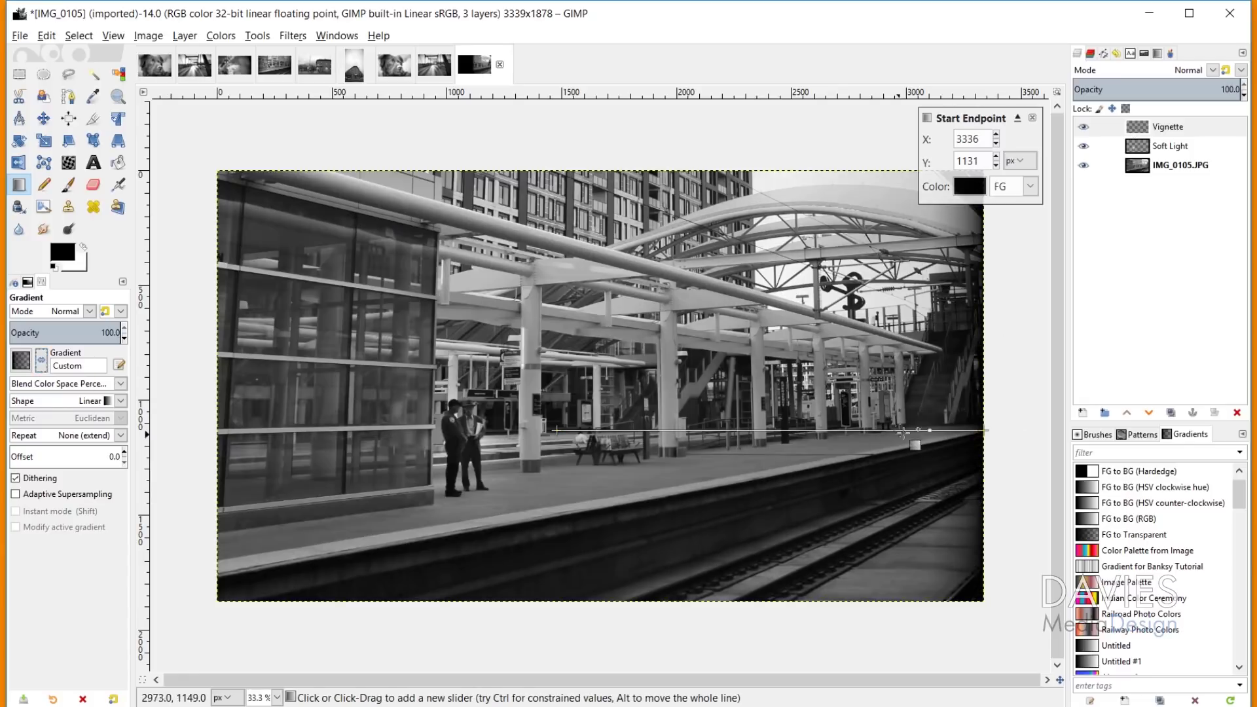
Move the gradient's midpoint to about 36.33, pull its start endpoint slightly past the photo's right edge and apply the gradient.
click(930, 430)
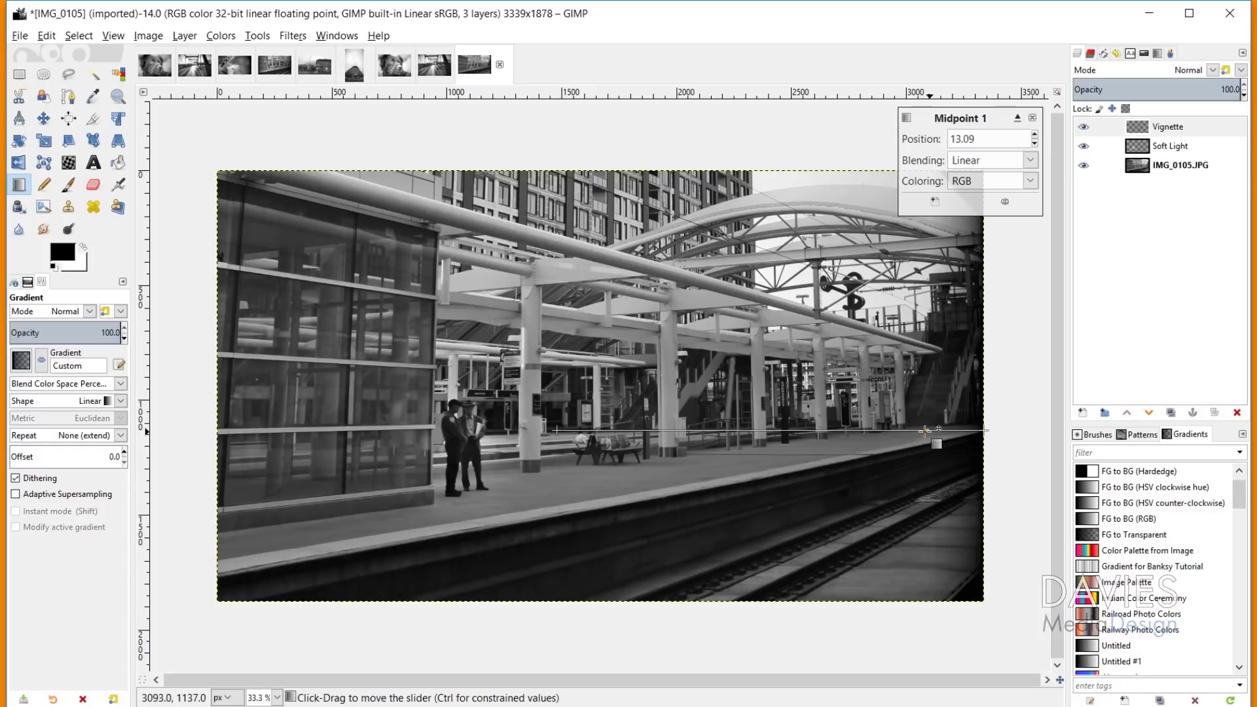
drag(925, 430, 815, 435)
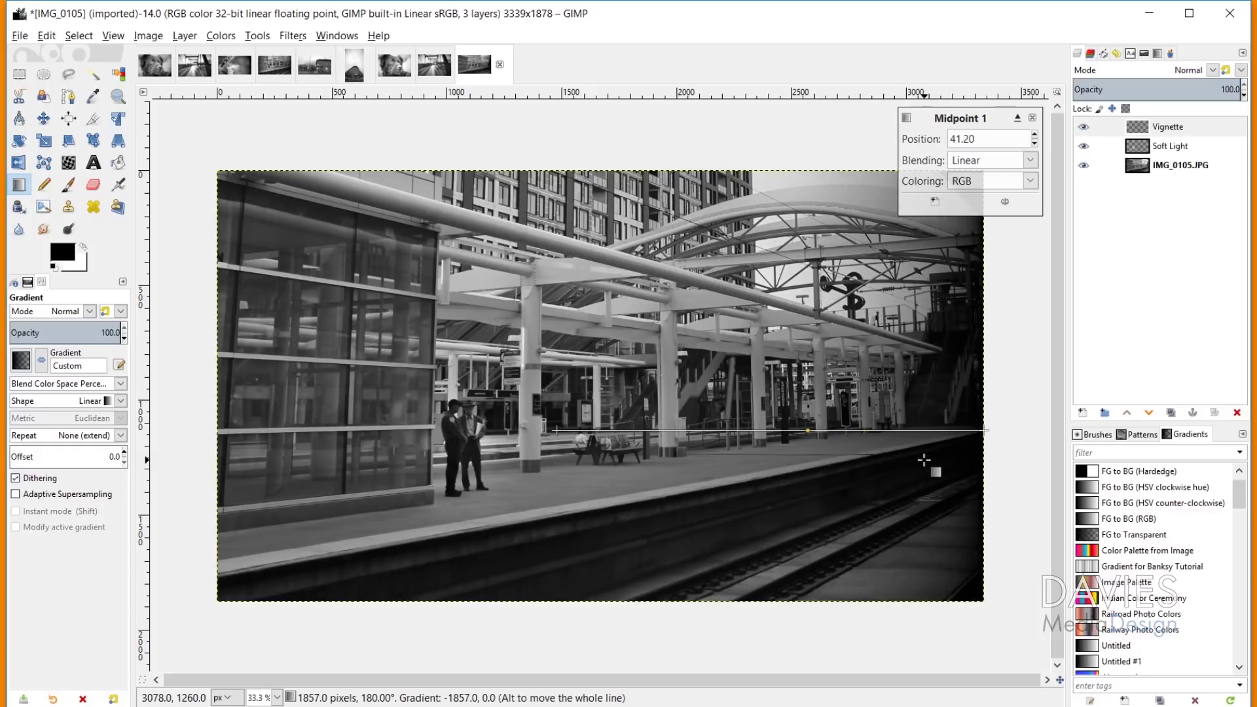
drag(809, 431, 819, 430)
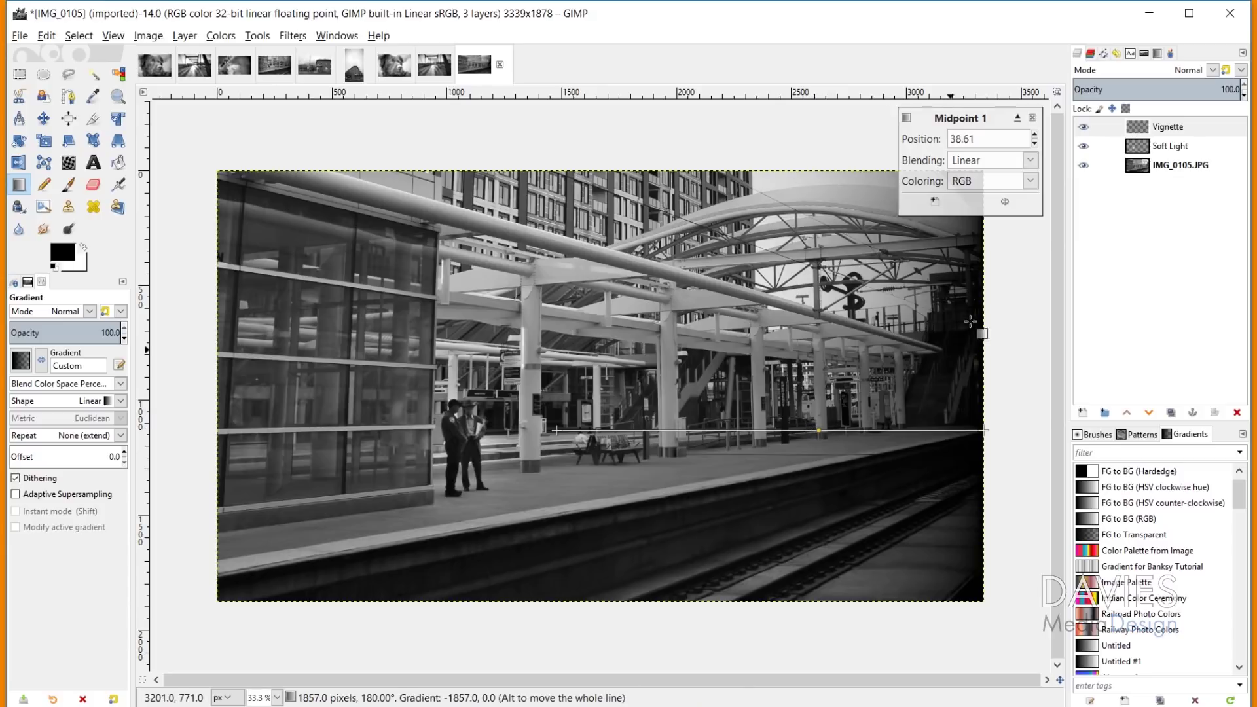
drag(985, 430, 993, 430)
drag(825, 431, 834, 430)
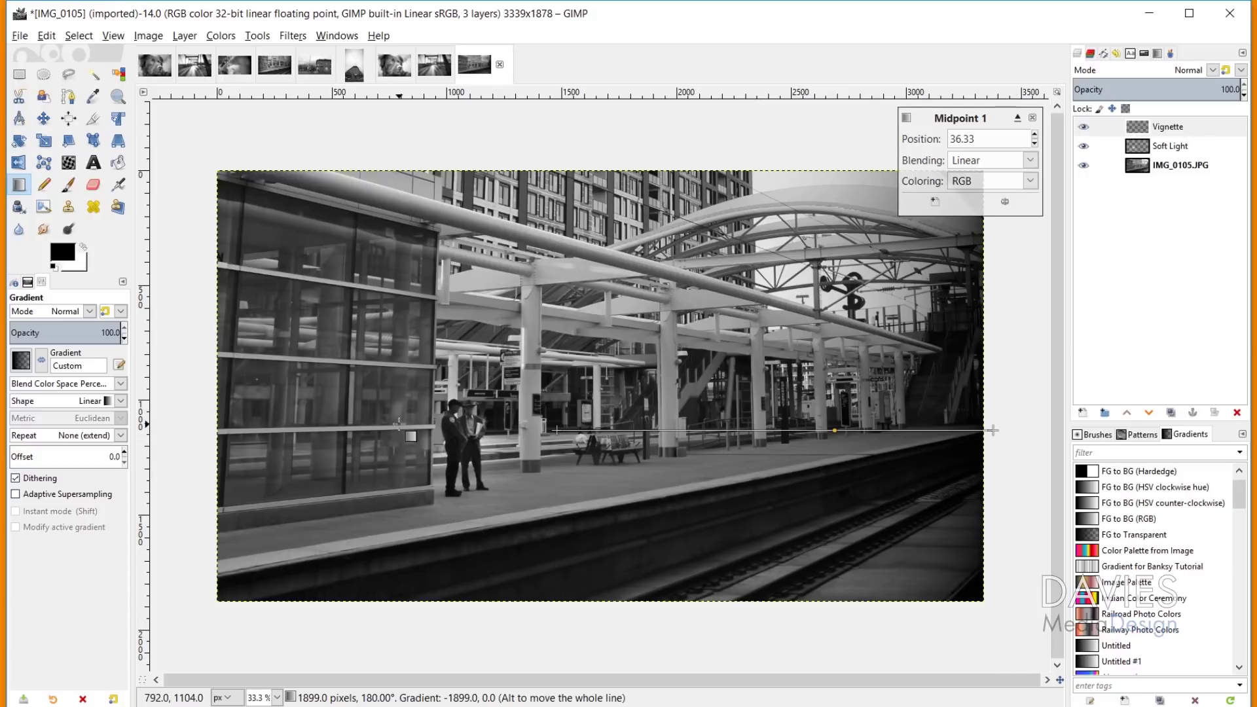
key(Return)
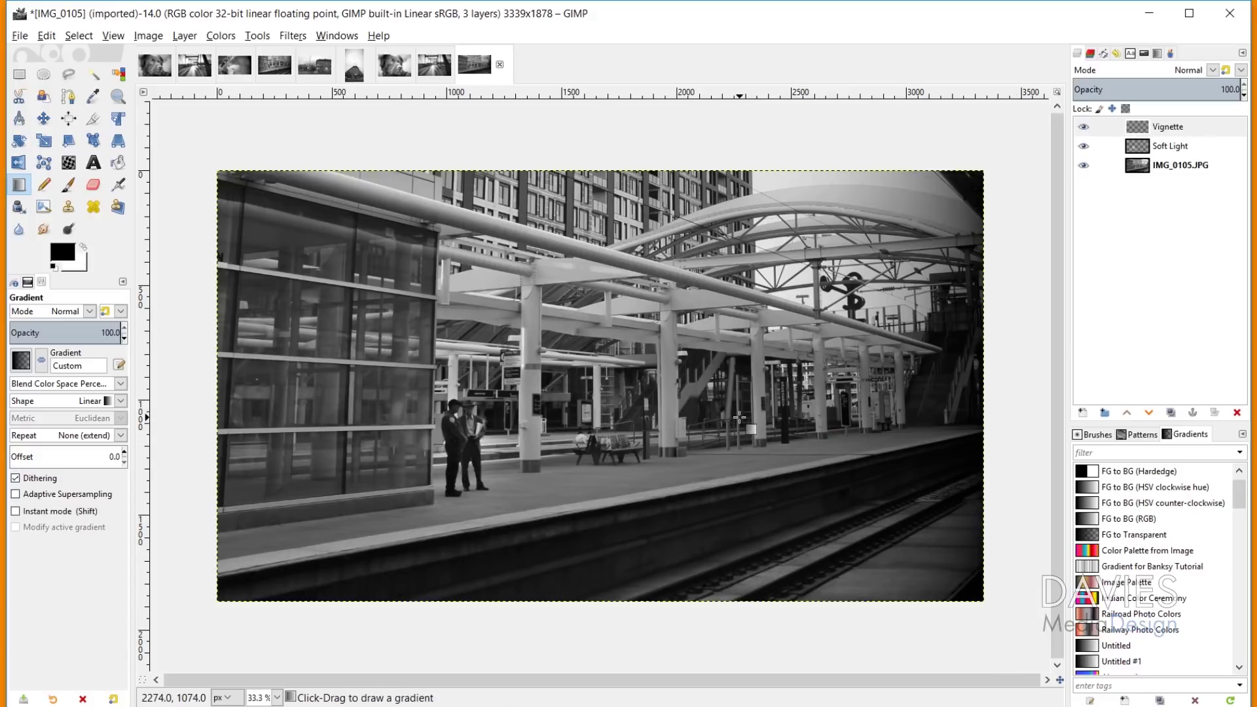
Rename the Vignette layer as Vignette Right and add a transparent layer named Vignette Left in Normal mode above it.
double_click(1182, 126)
text(R)
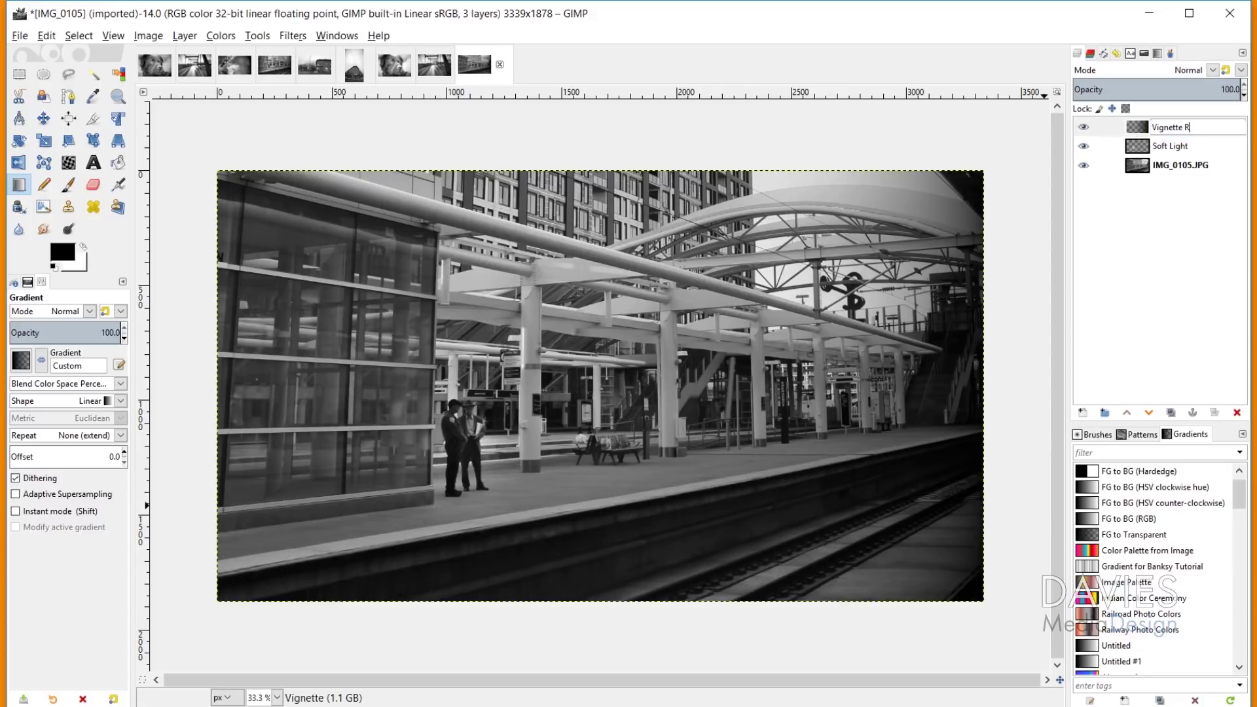
text(ight)
key(Return)
click(1079, 412)
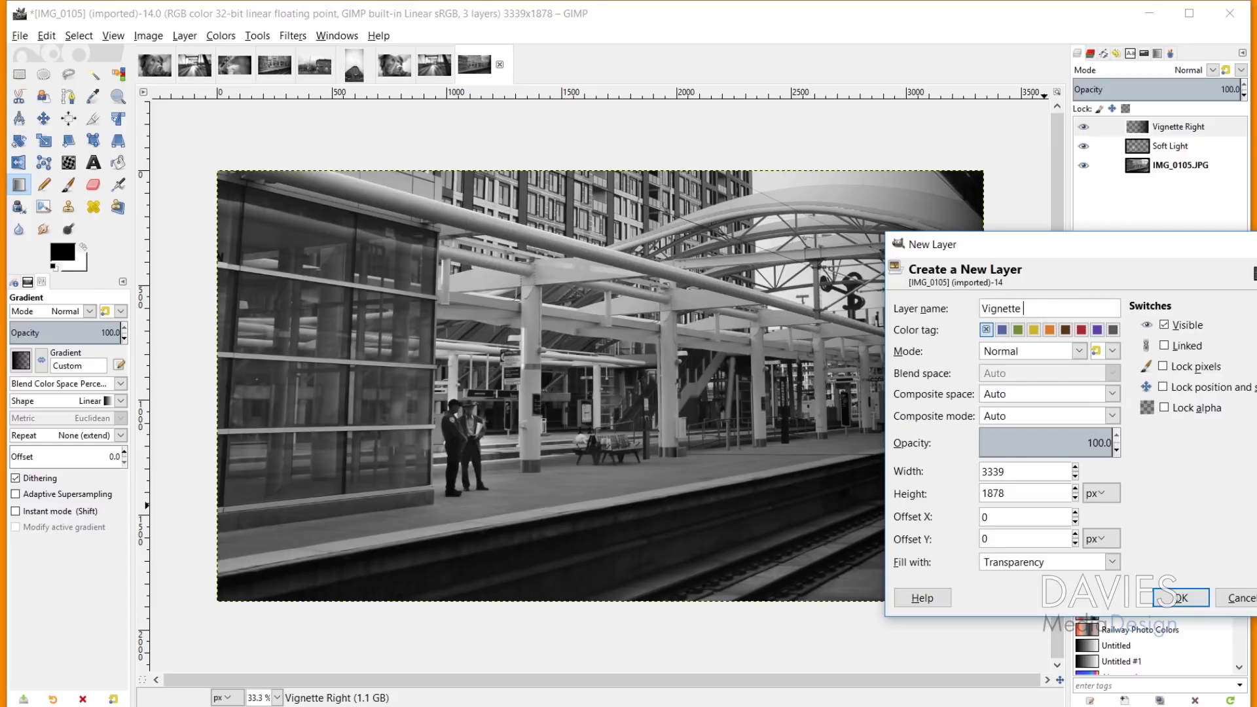
click(1181, 598)
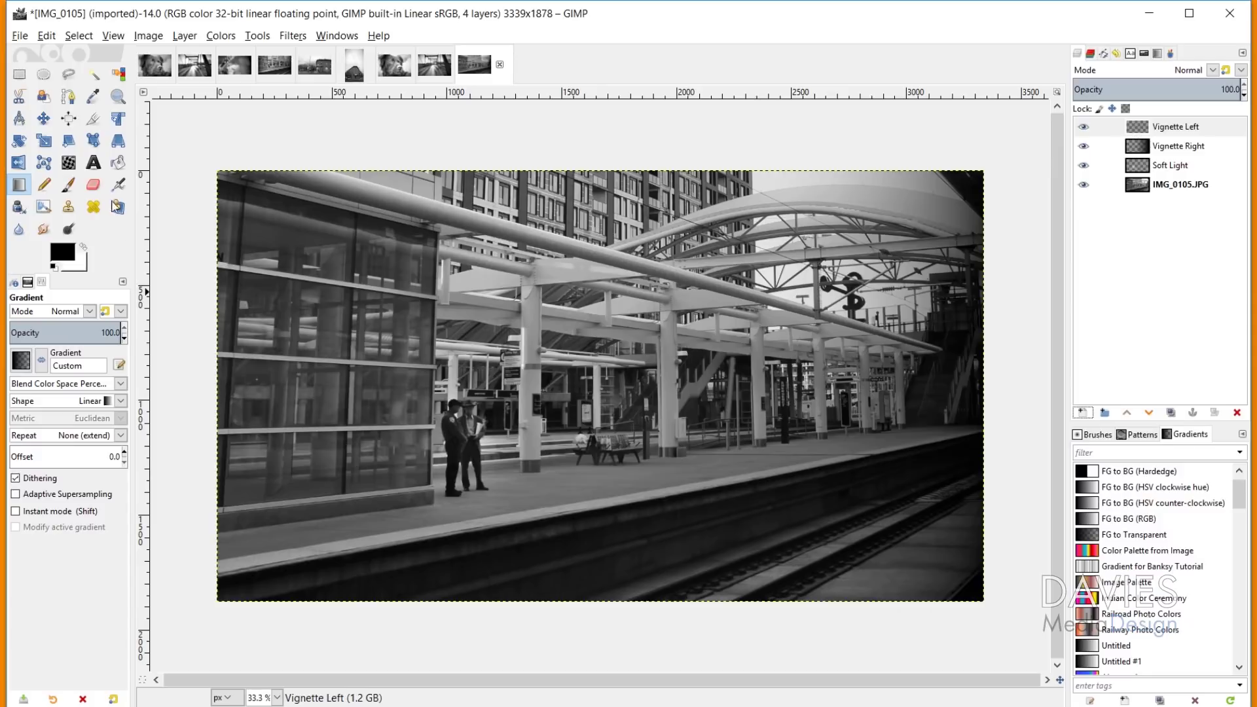
Apply a horizontal black gradient on the Vignette Left layer, fading from about X -78 beyond the photo's left edge to about X 684.
drag(216, 391, 383, 402)
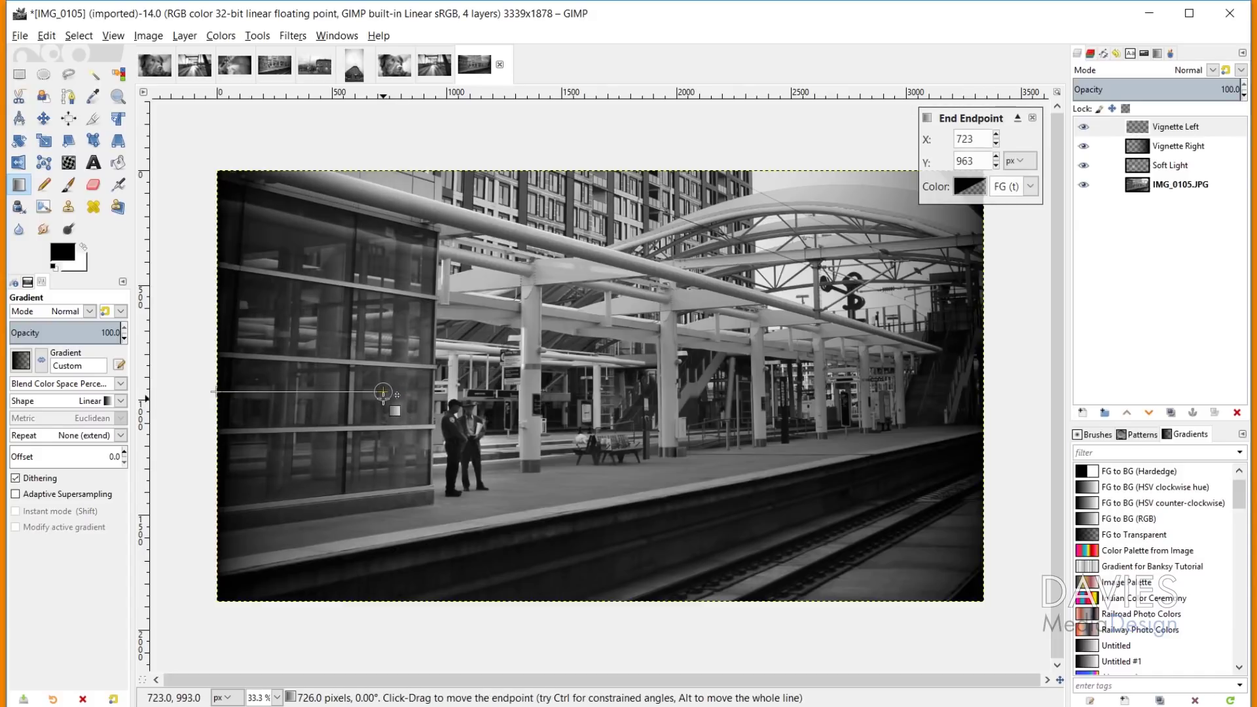
drag(216, 393, 199, 393)
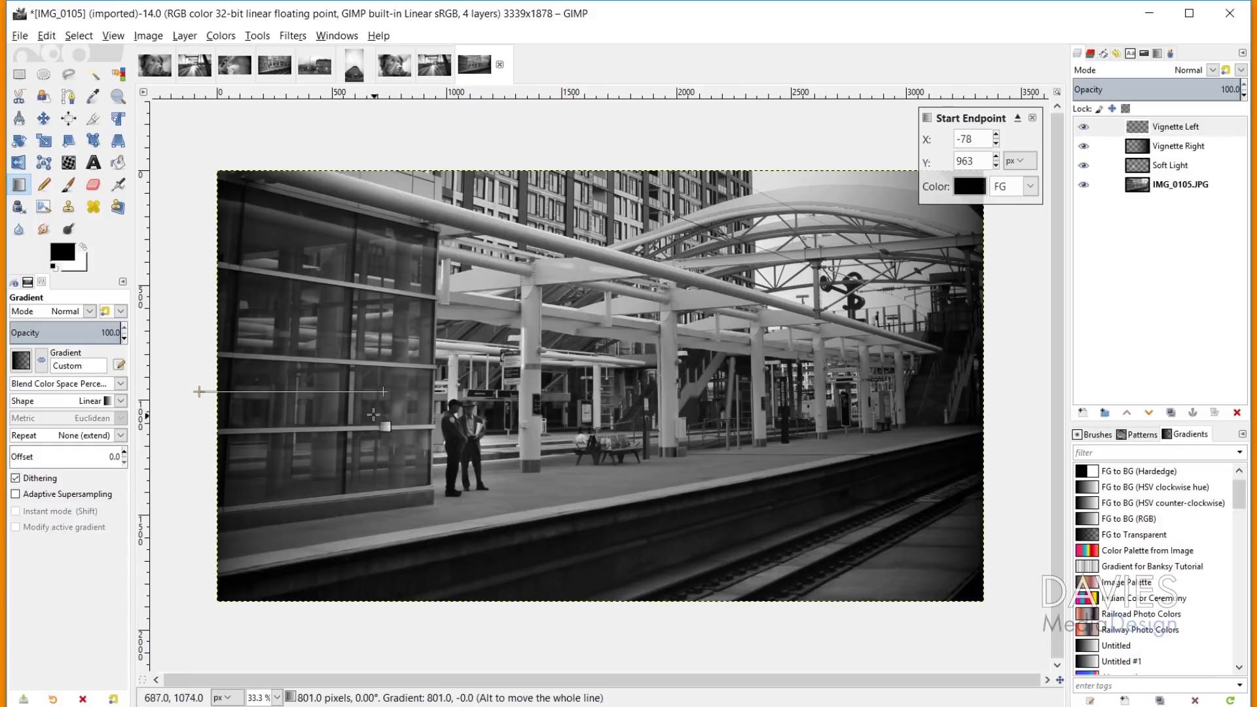
drag(383, 392, 387, 392)
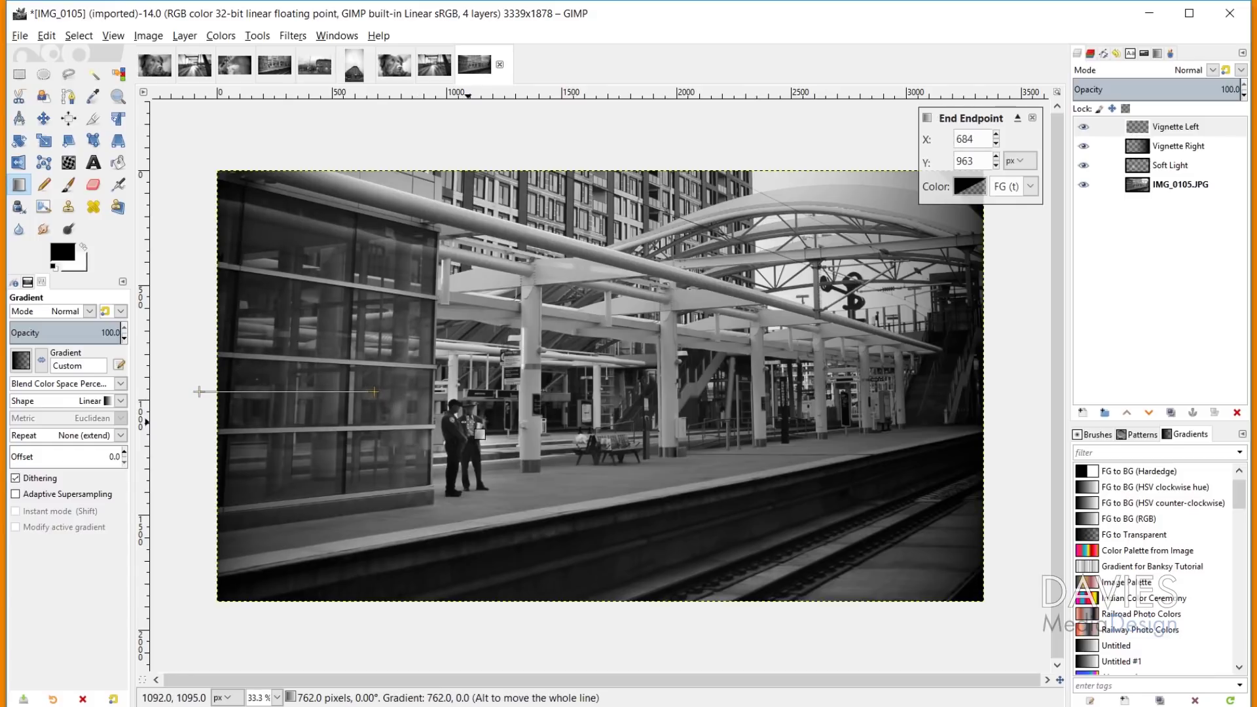
key(Return)
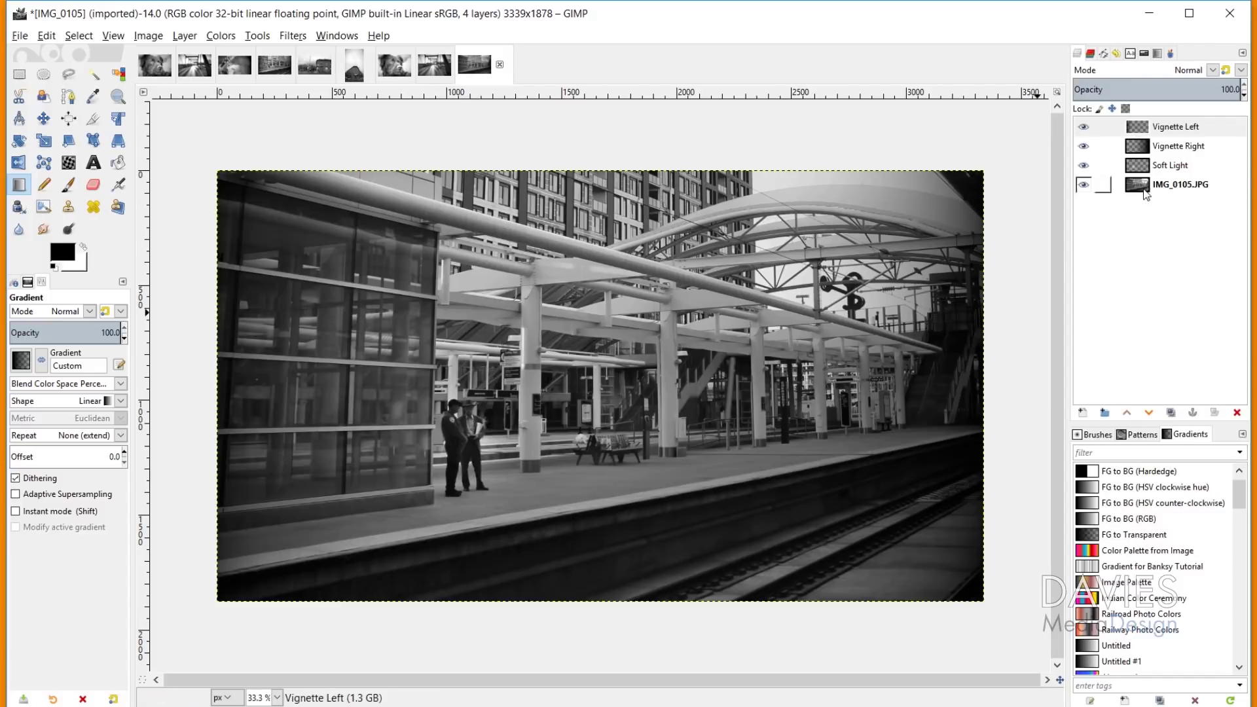
Apply Mono Mixer to the IMG_0105.JPG layer with red 0.428, green 0.486 and blue 0.266, after comparing it with the original.
click(1146, 194)
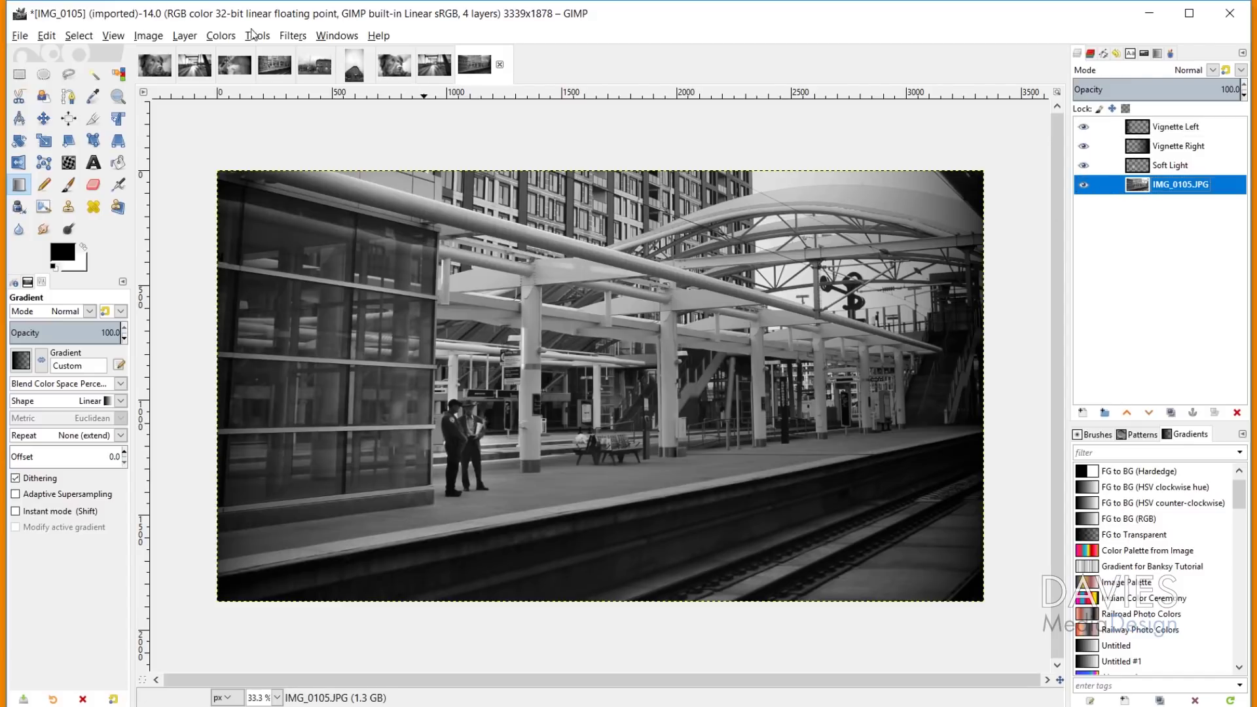
click(219, 35)
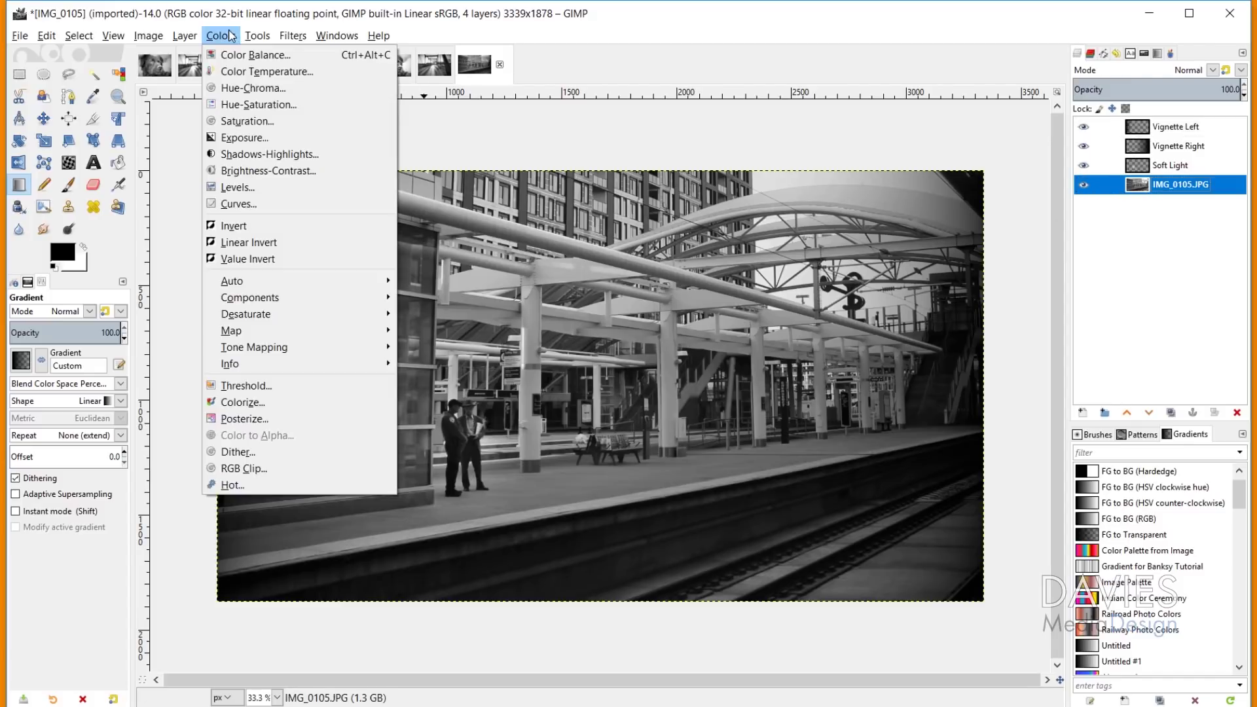
mouse_move(282, 316)
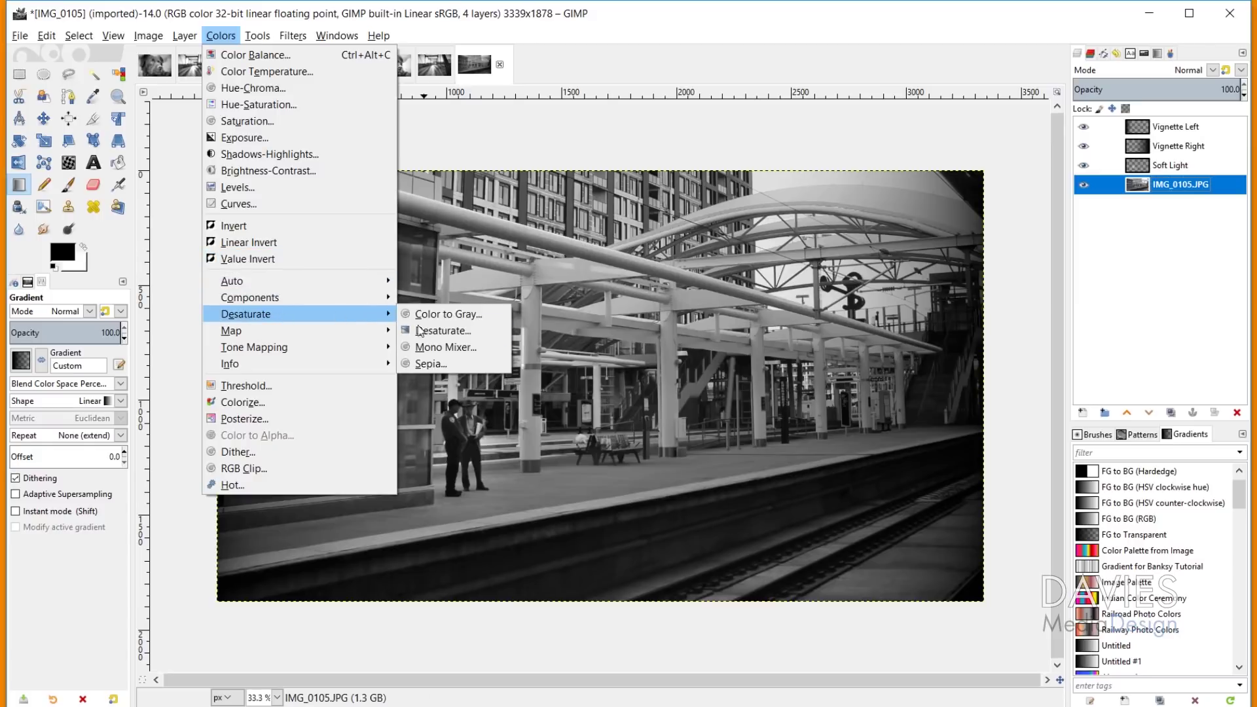
click(445, 347)
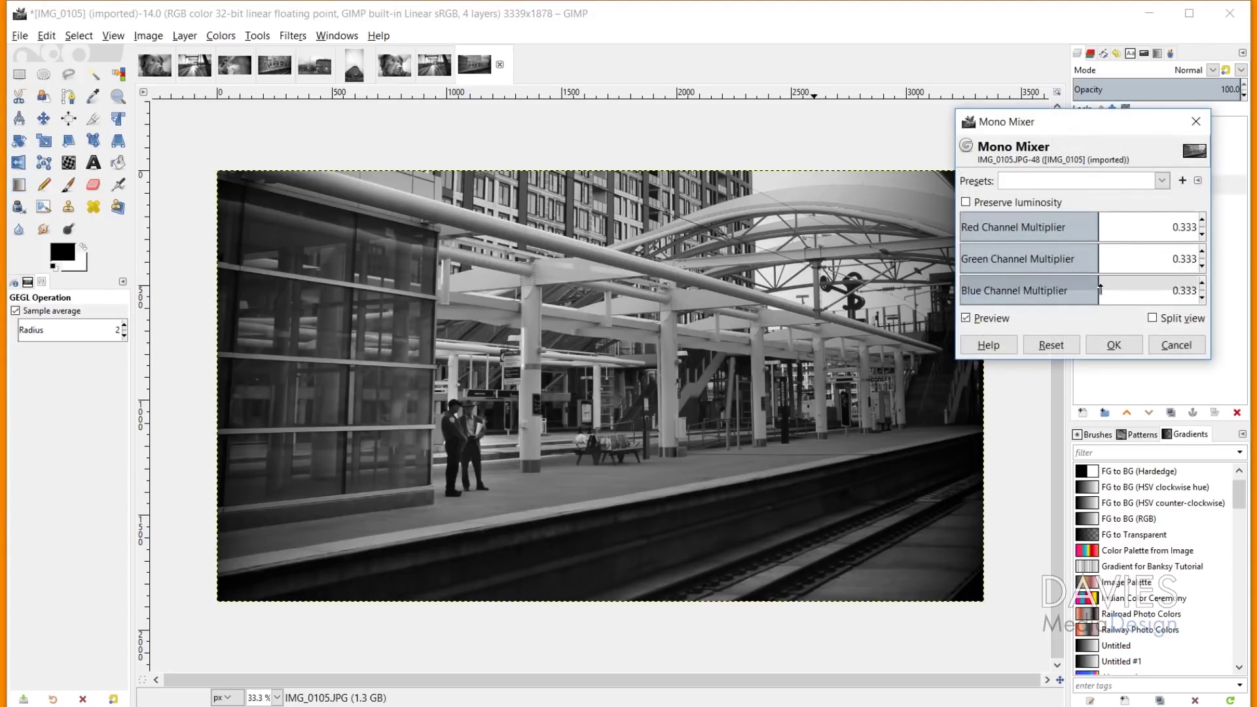
drag(1101, 290, 1108, 249)
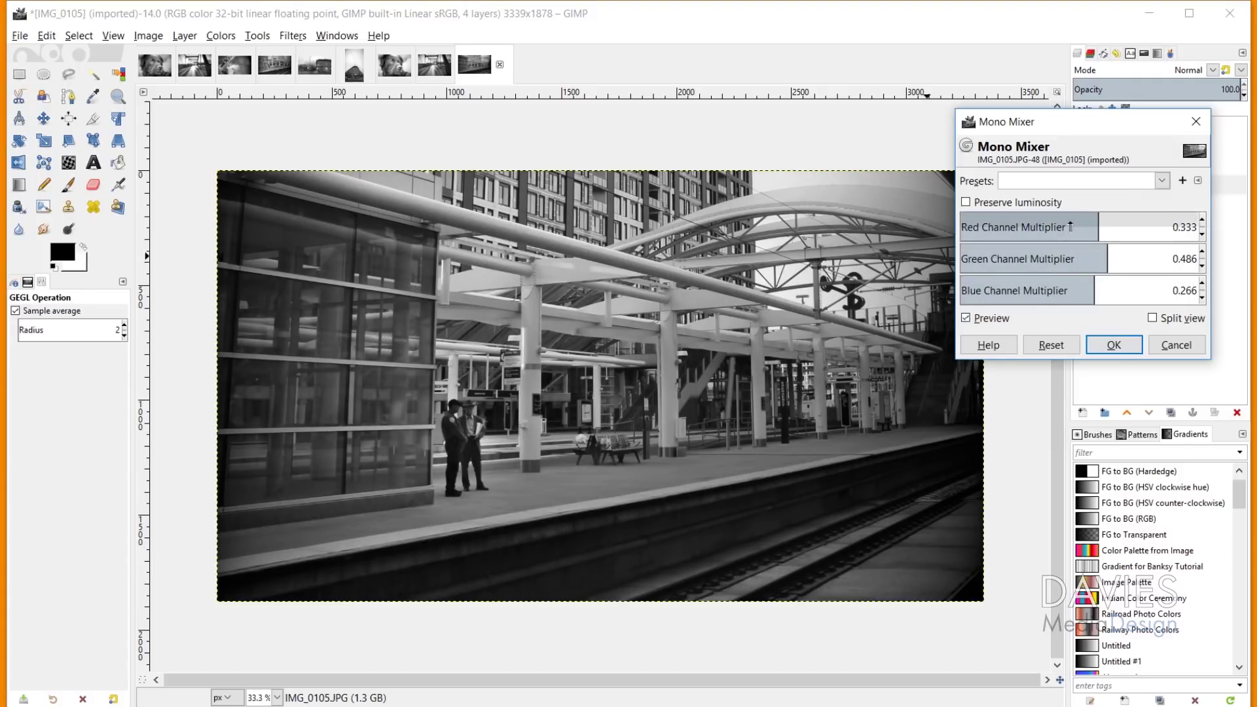
mouse_move(1106, 222)
mouse_down()
mouse_move(1086, 224)
mouse_move(1106, 220)
mouse_up()
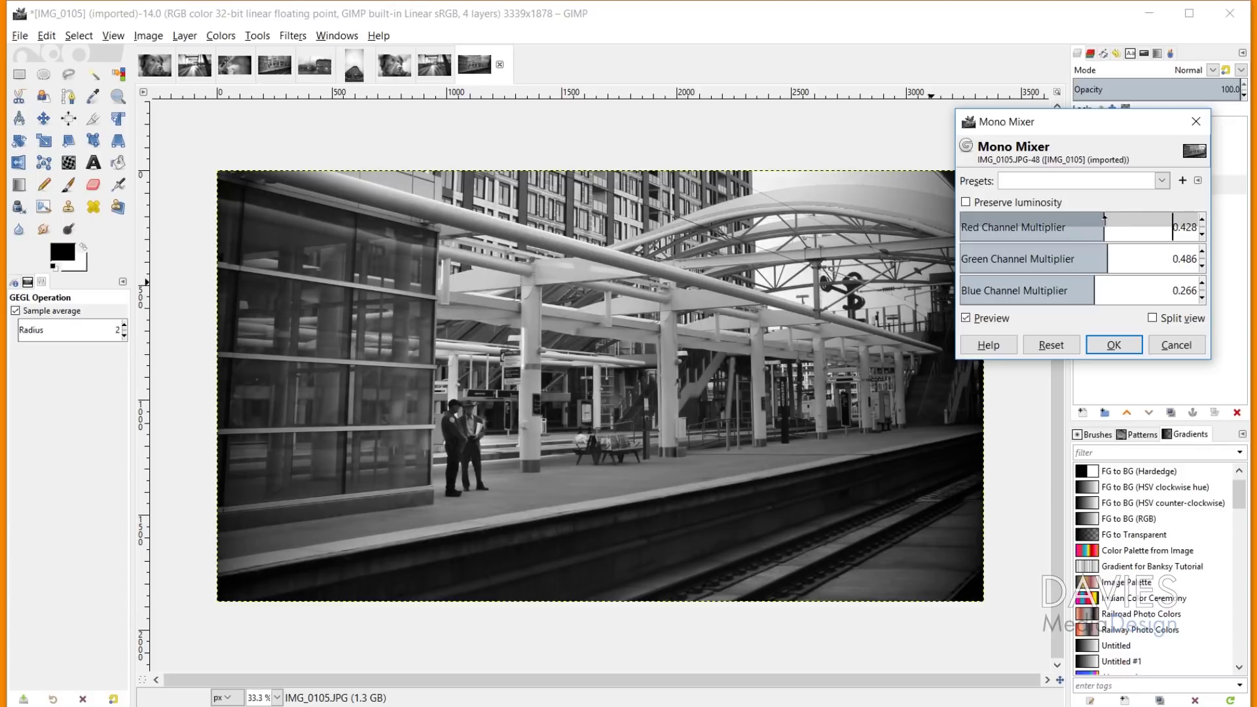
click(966, 319)
click(967, 320)
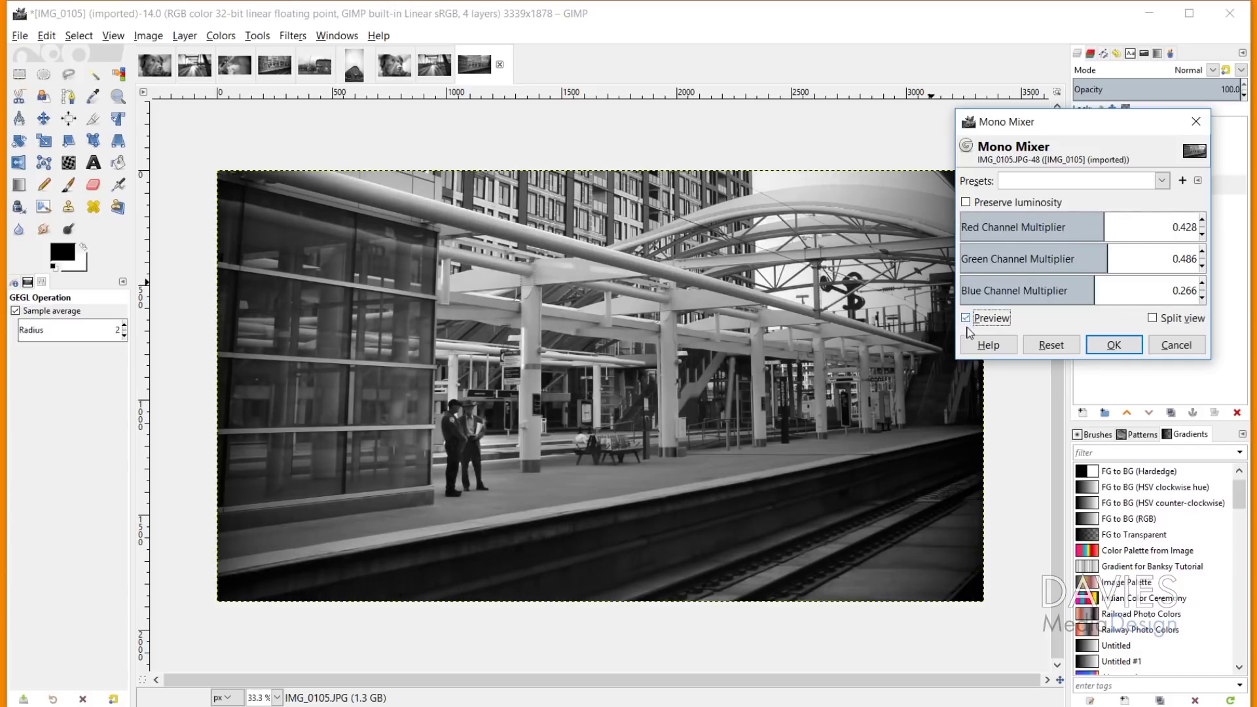
click(1114, 345)
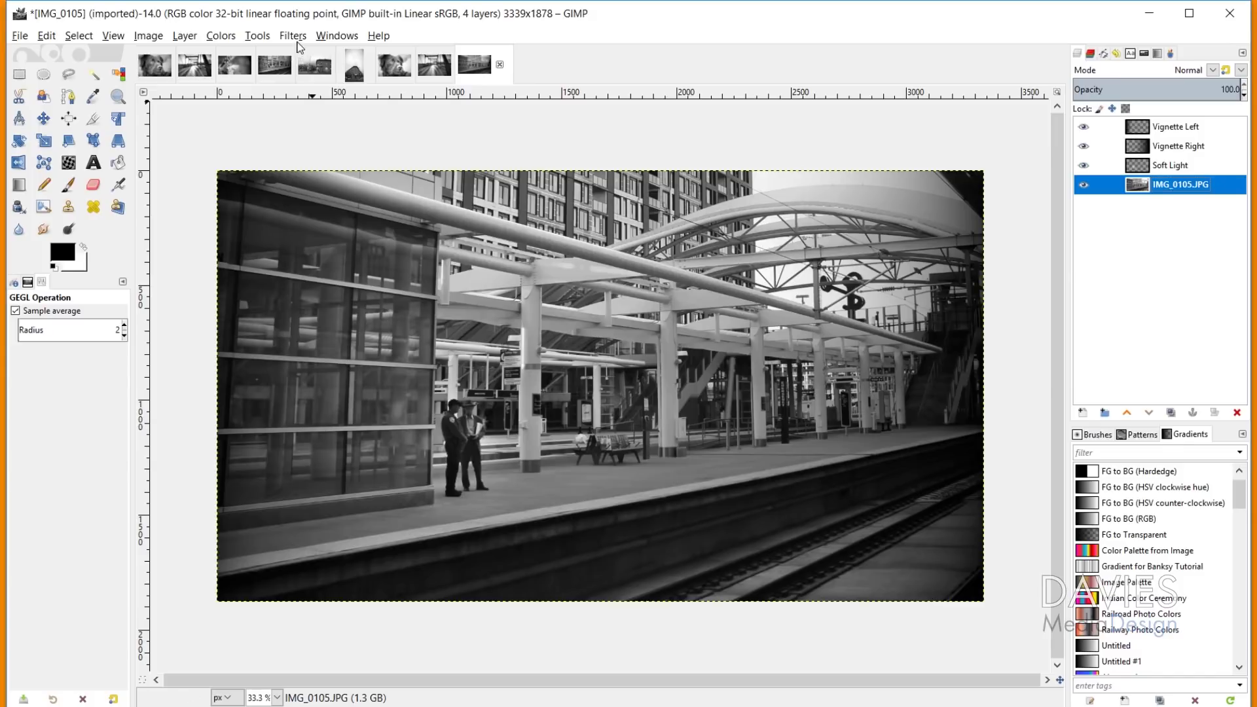
Sharpen the IMG_0105.JPG layer with Unsharp Mask at radius 3.000, amount 0.500 and threshold 0.000.
click(296, 37)
mouse_move(336, 144)
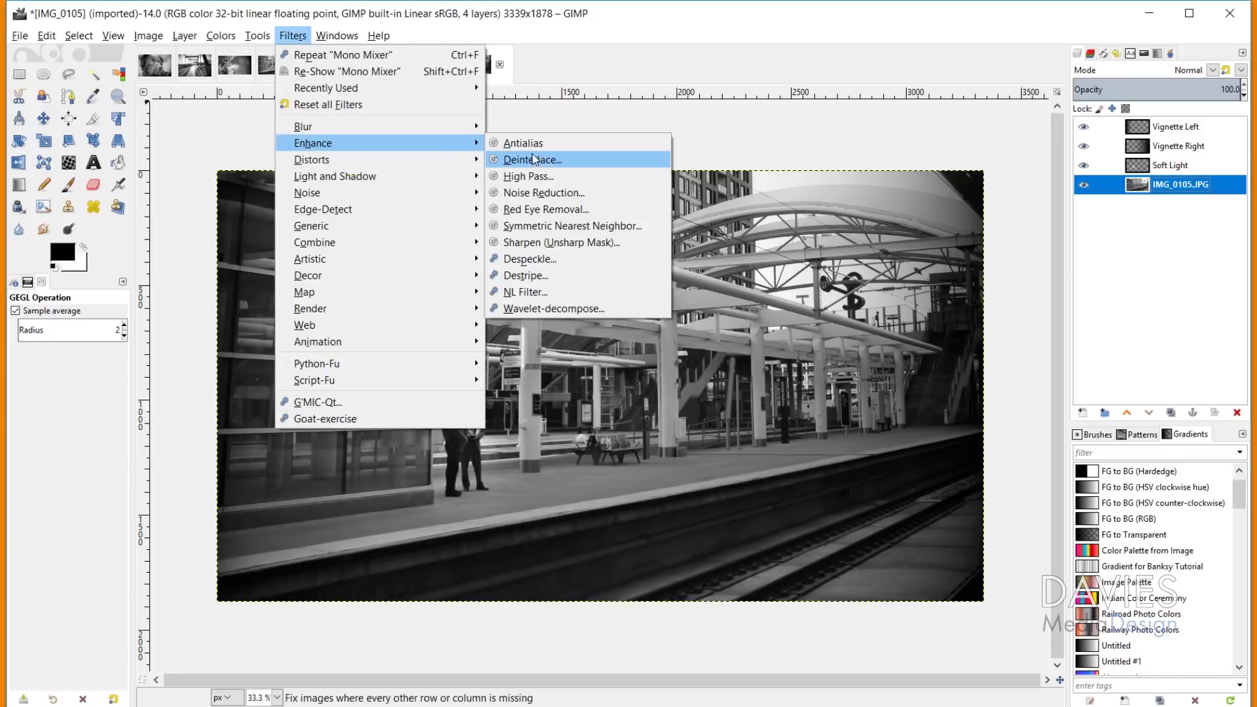
click(550, 241)
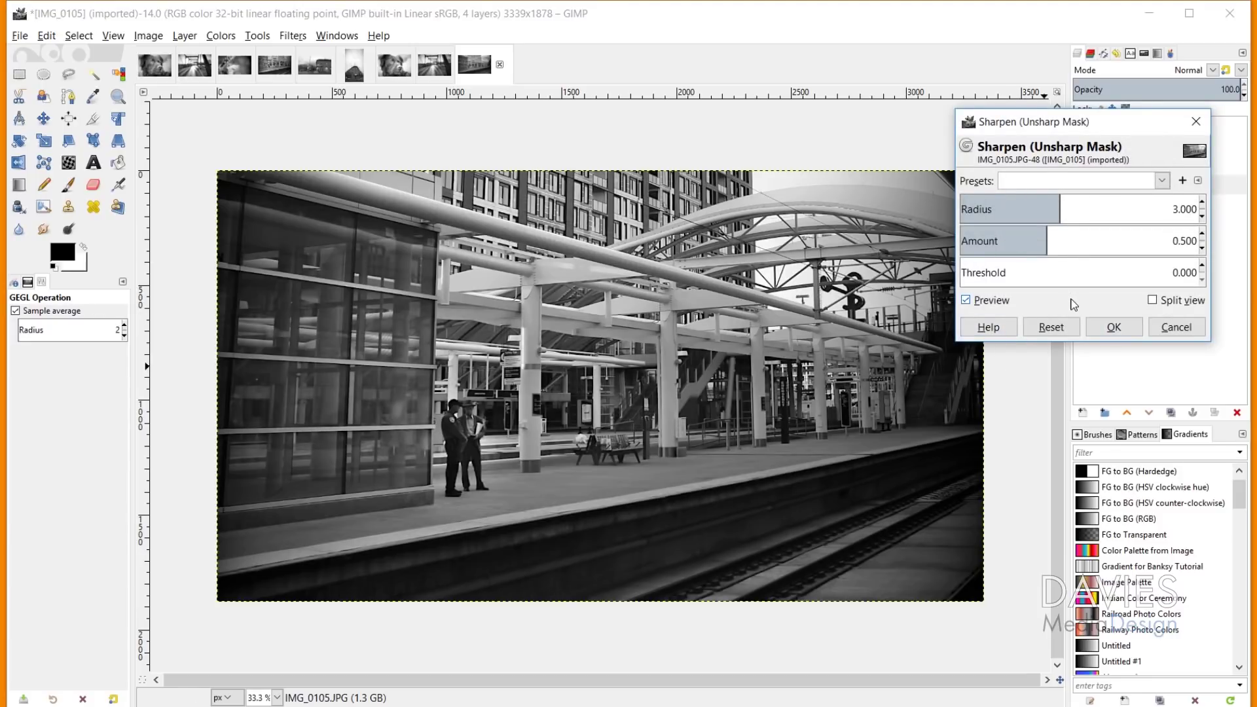
click(1114, 327)
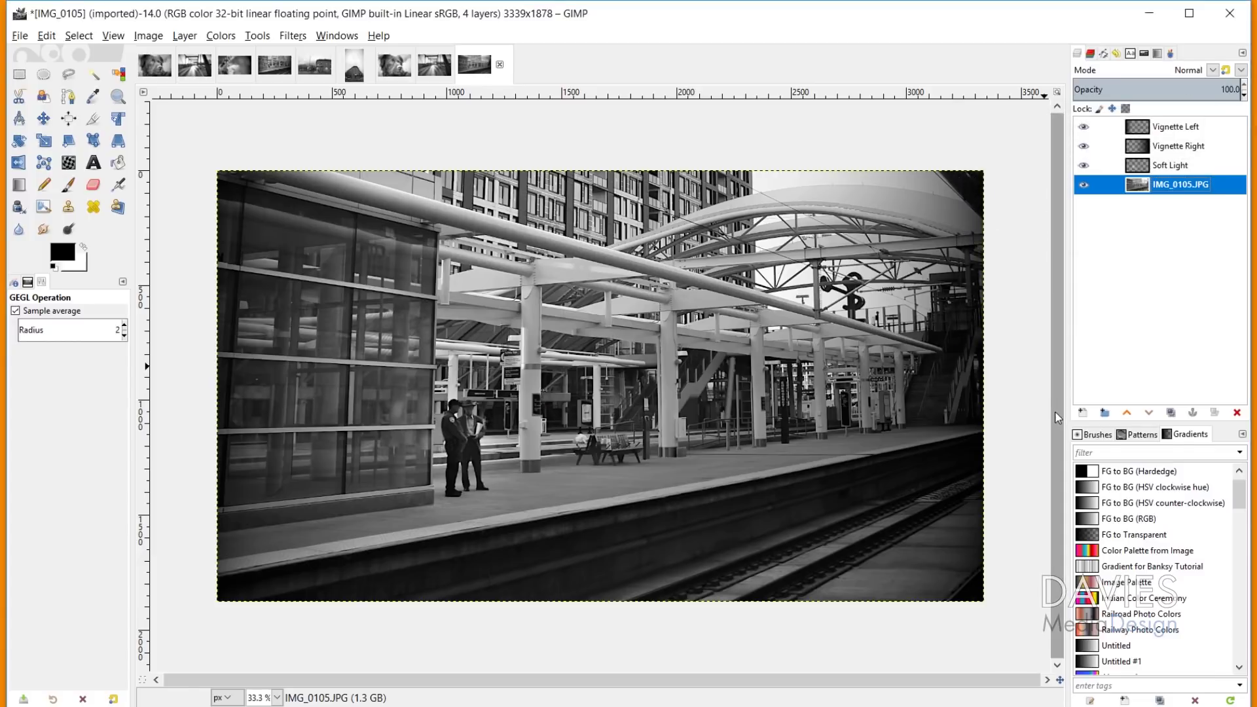